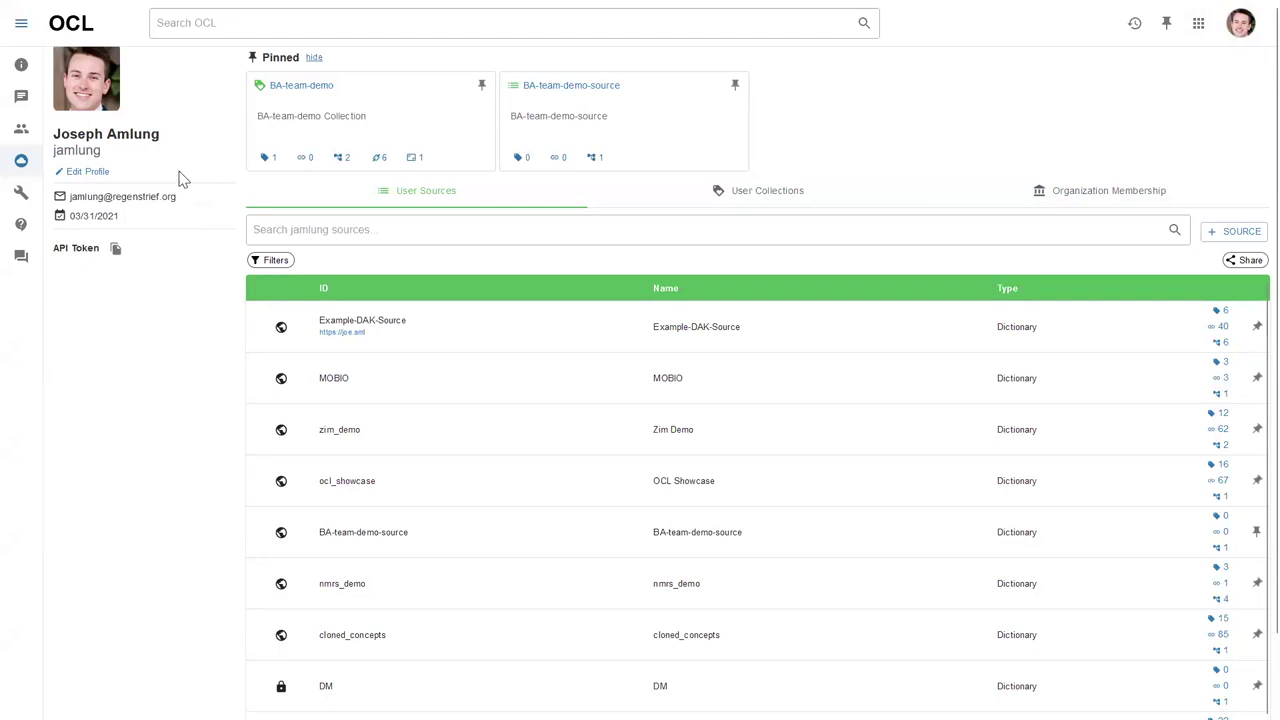
Glance at the account, Recent and My Pins menus, then list your User Collections.
click(1238, 36)
click(1240, 15)
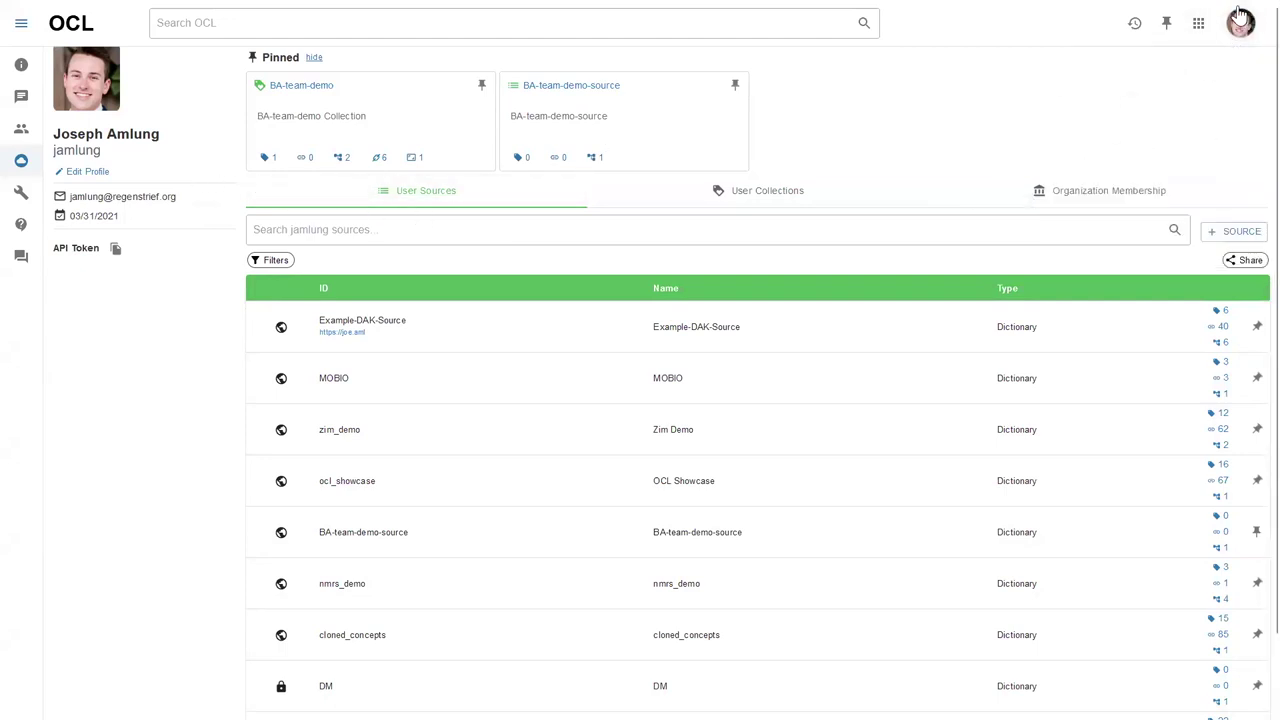
click(1133, 30)
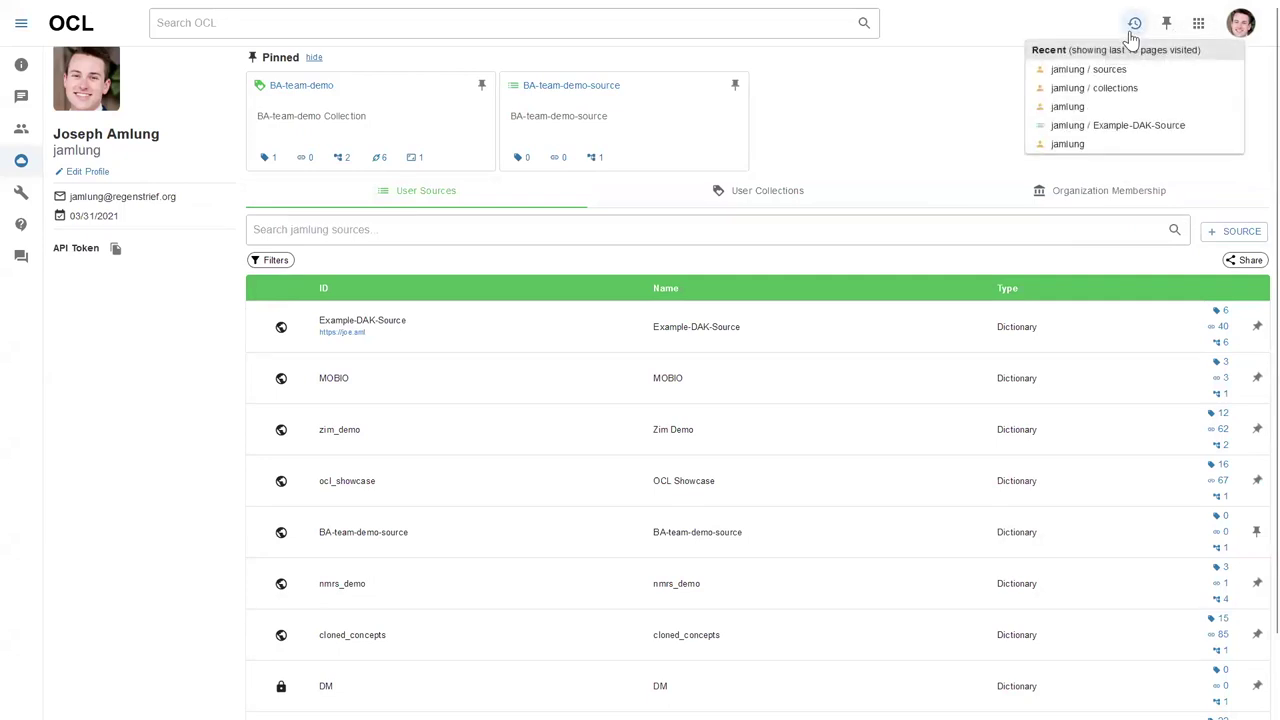
click(997, 99)
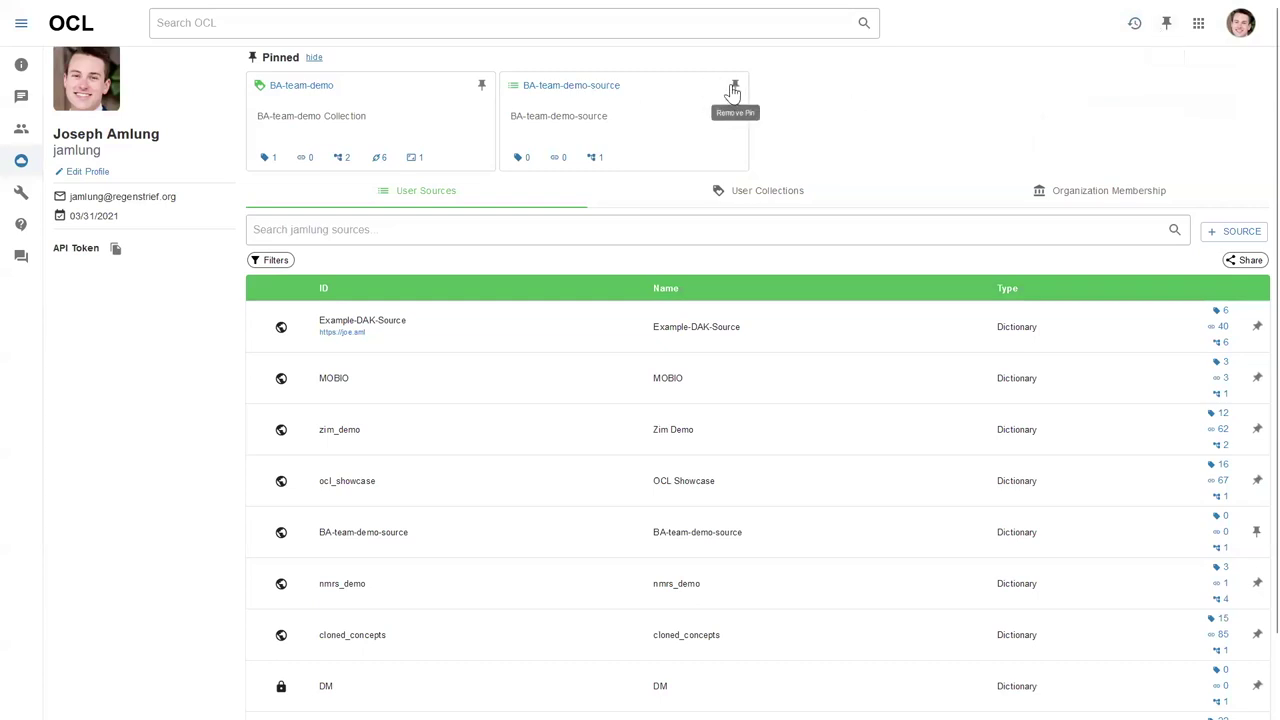
click(1166, 25)
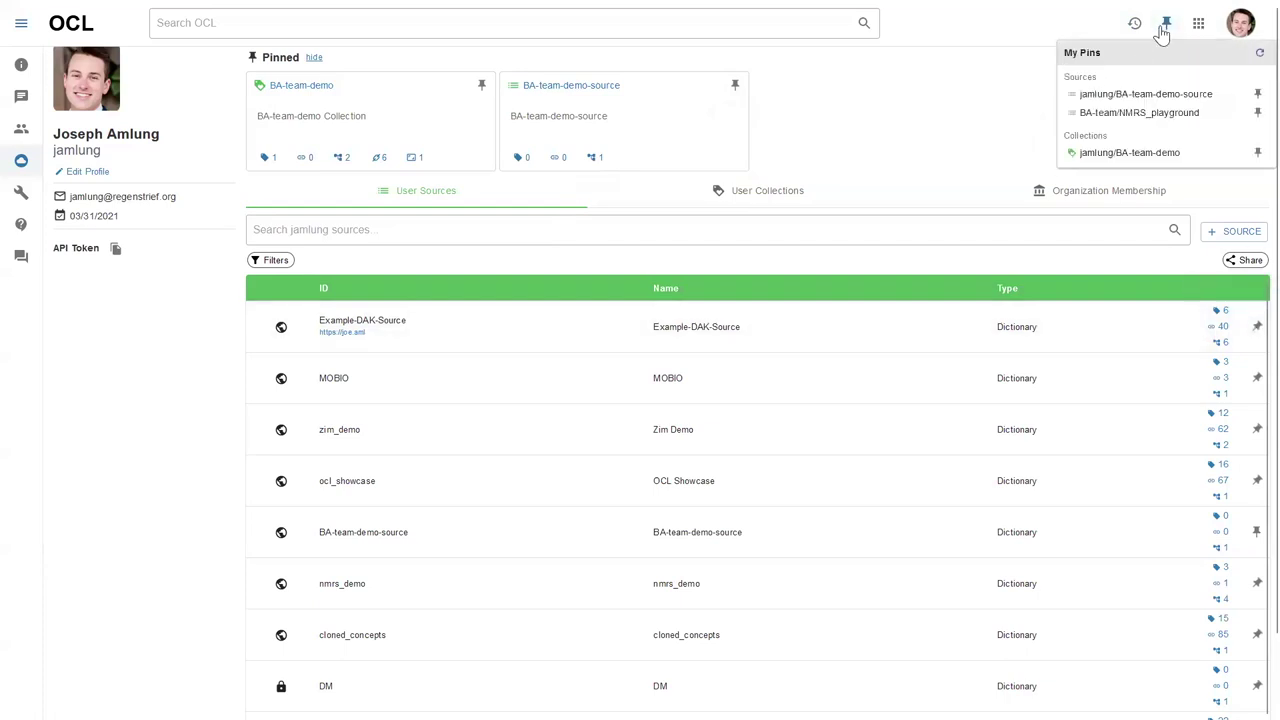
click(1164, 32)
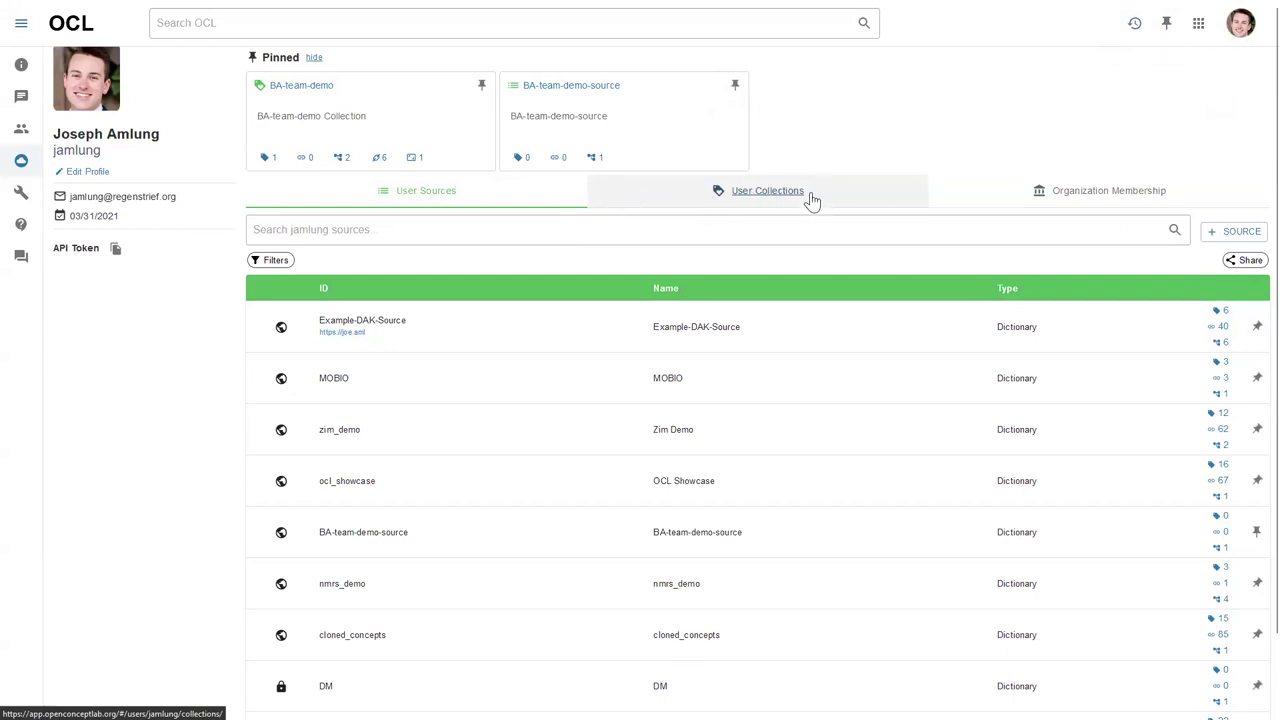
click(843, 191)
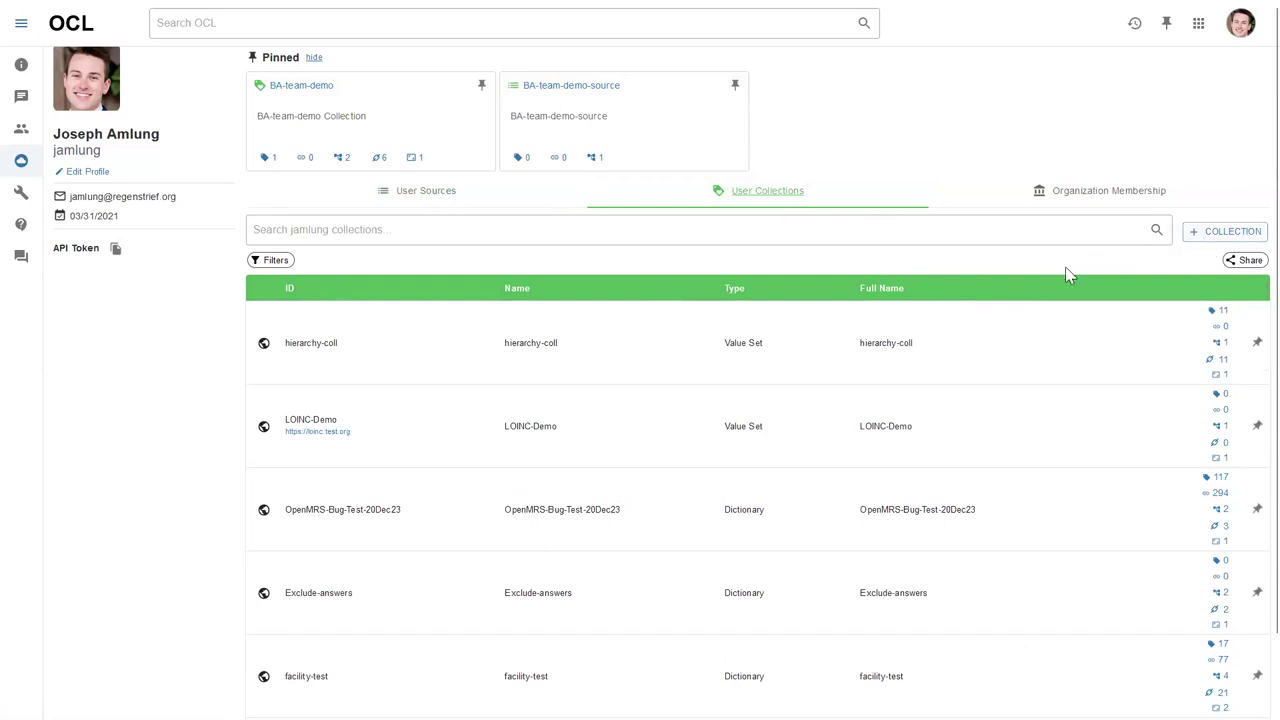
Start a new collection, check the possible owners, then glance at your organizations.
click(1210, 231)
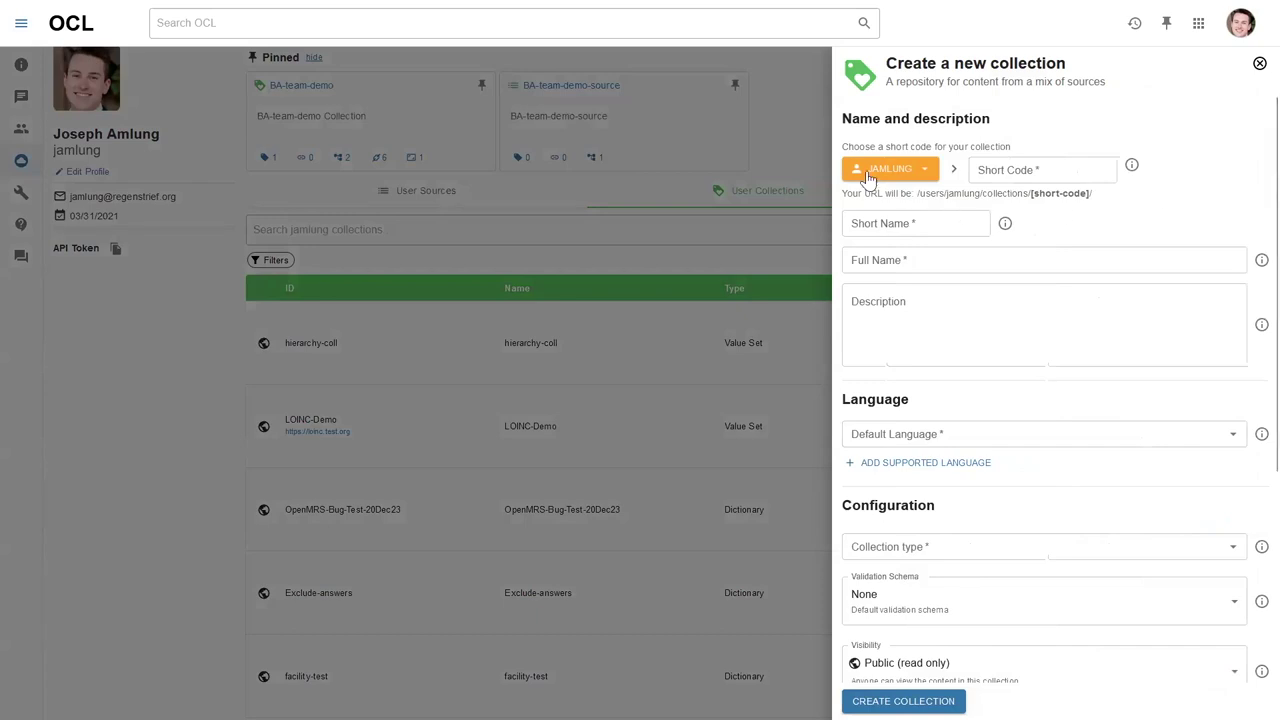
click(920, 173)
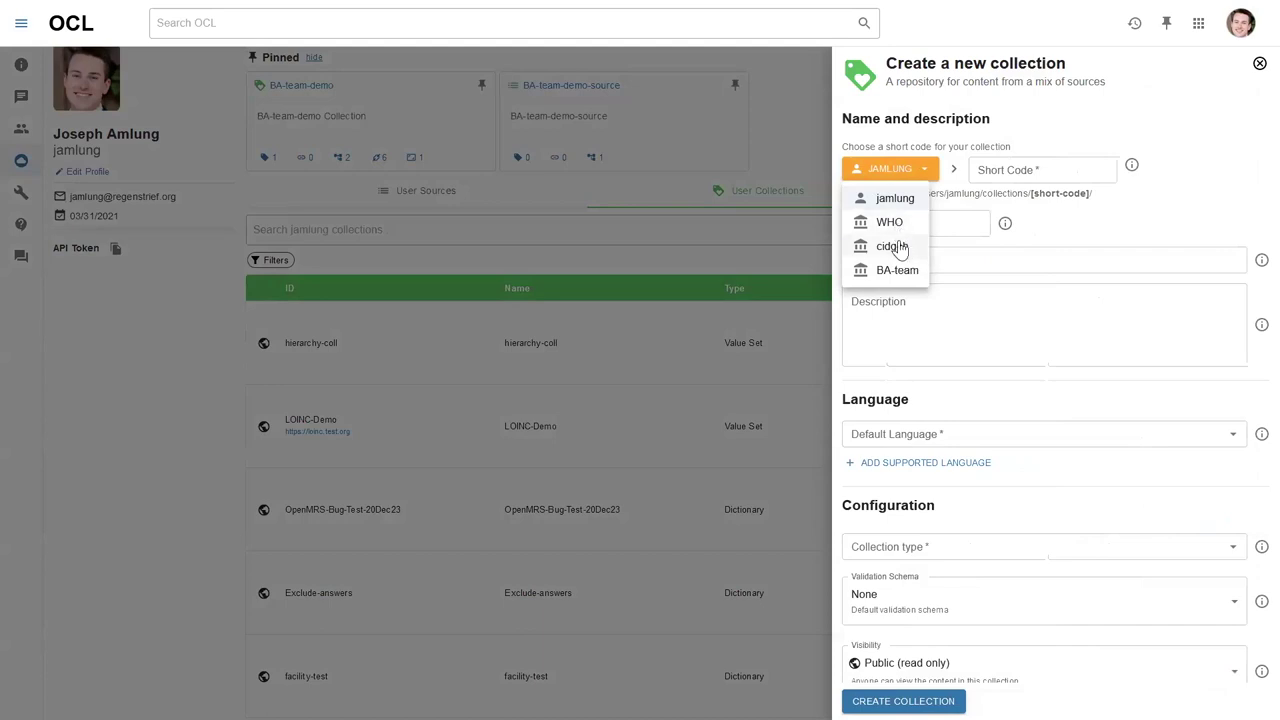
click(1252, 66)
click(1256, 66)
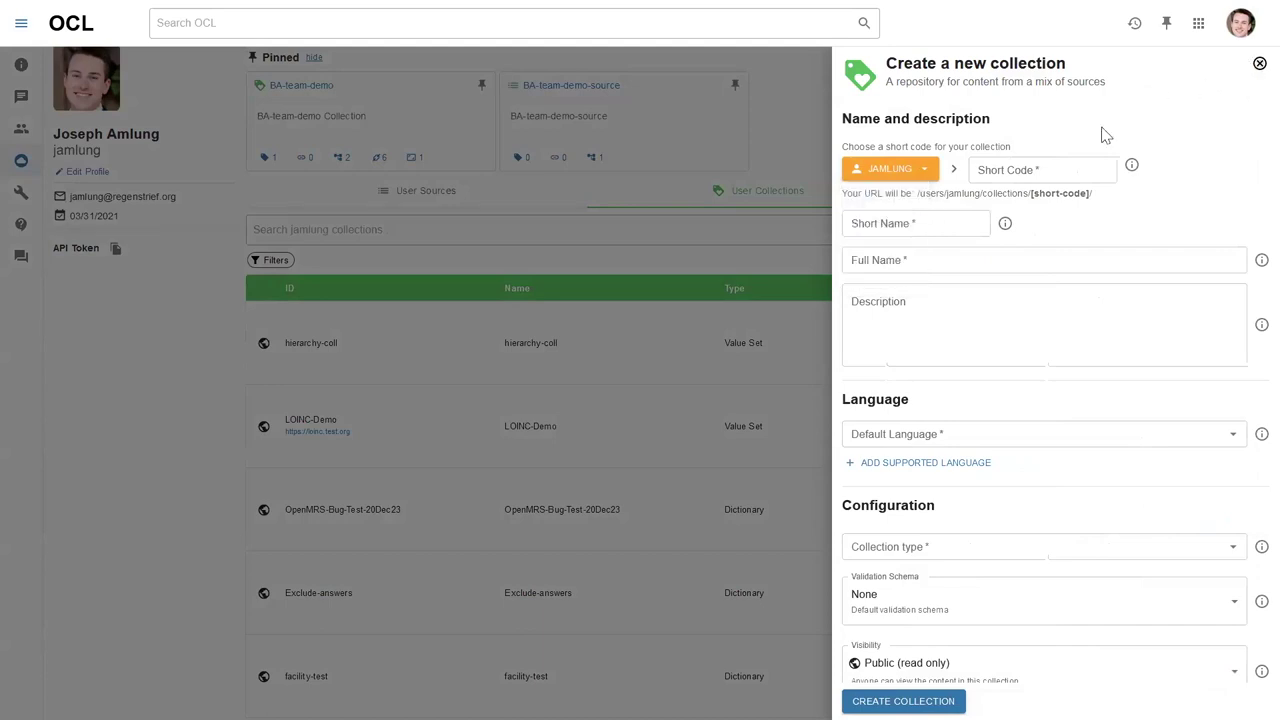
click(1004, 200)
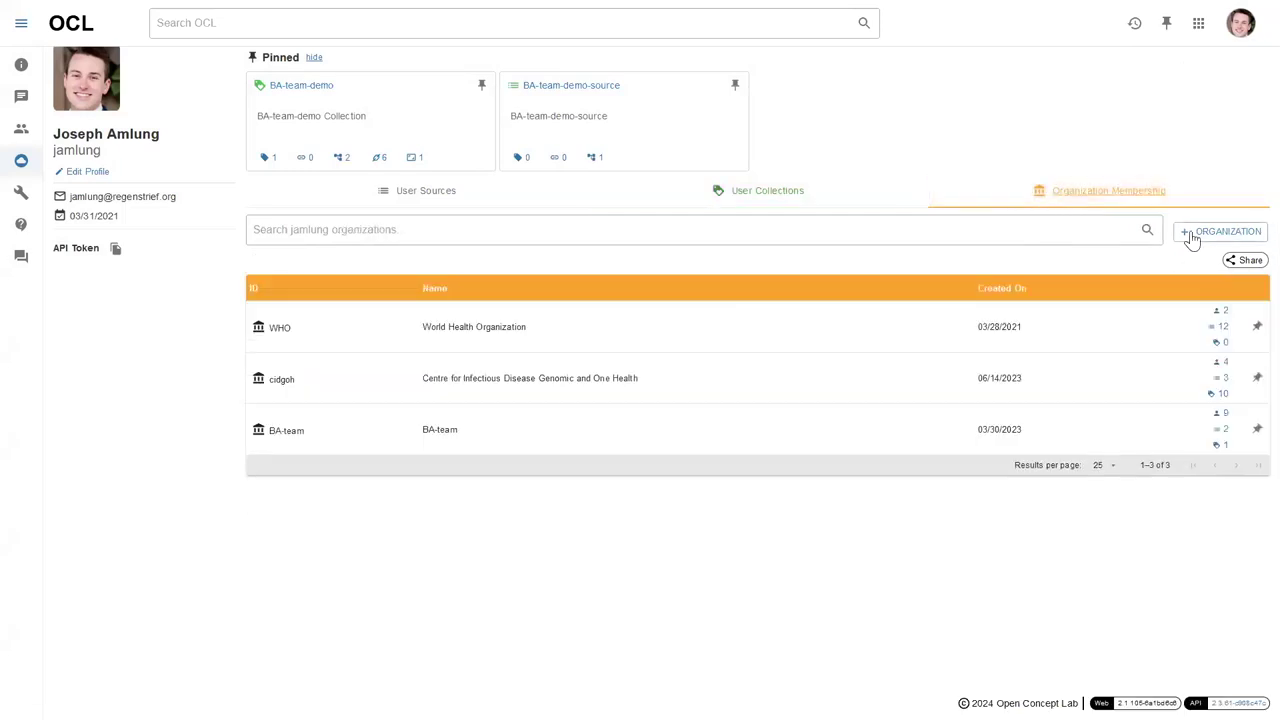
click(857, 203)
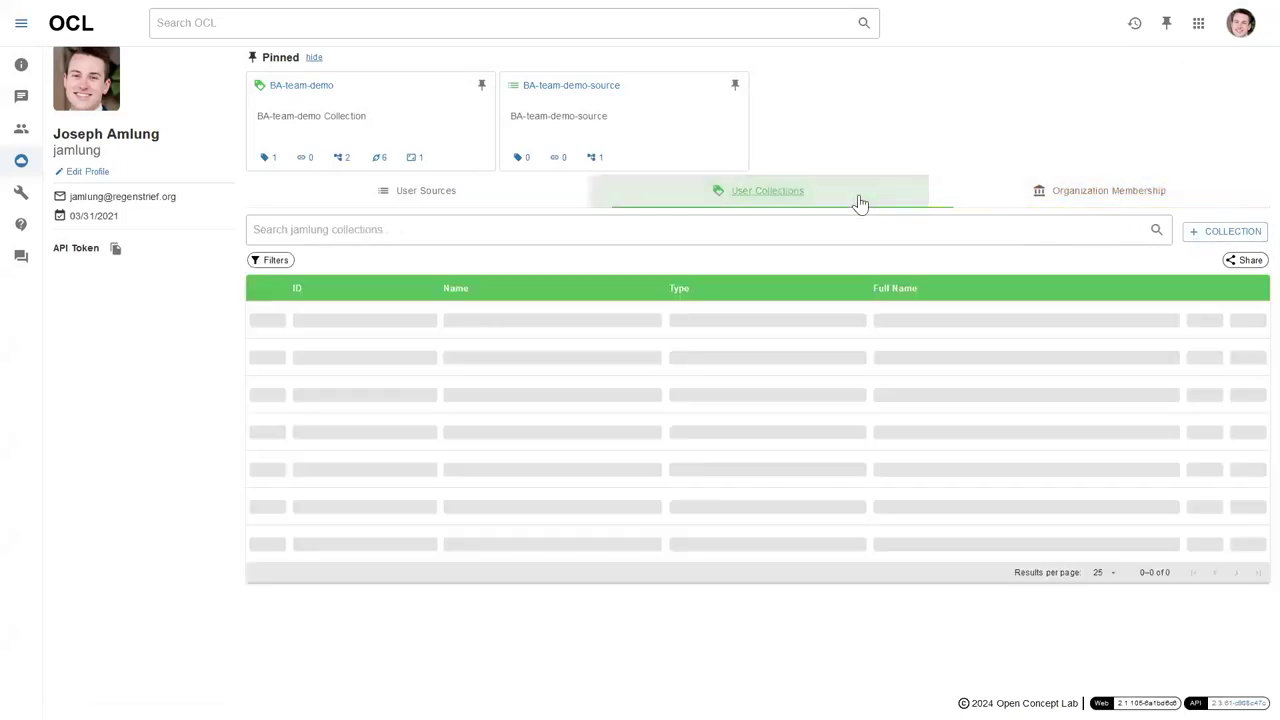
Reopen the new collection form, keeping your own account as owner.
click(1207, 233)
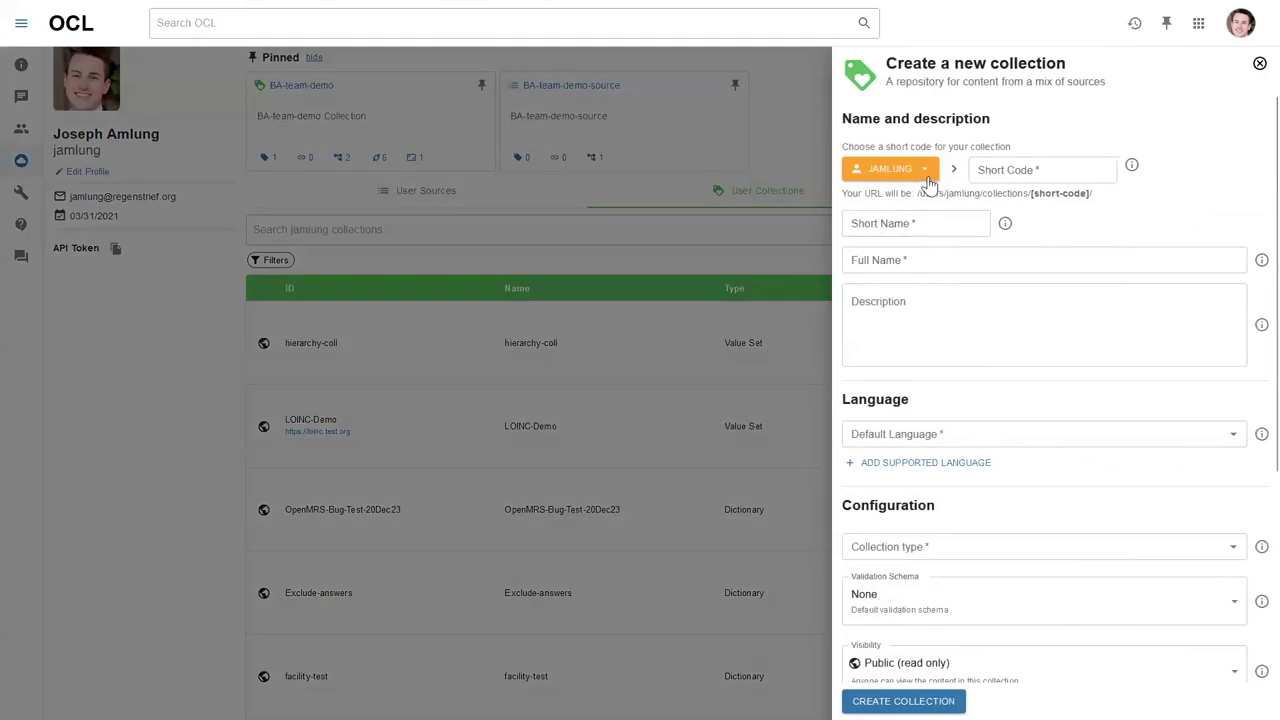
click(929, 172)
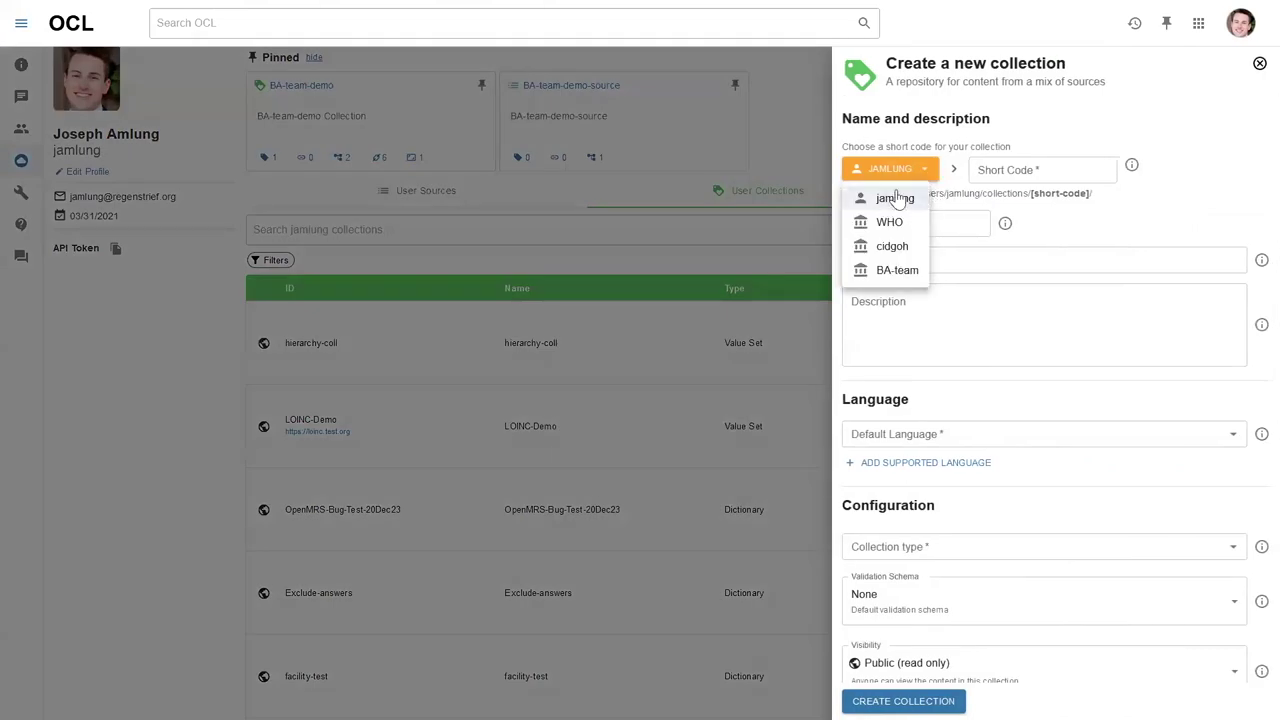
click(1072, 222)
click(1029, 172)
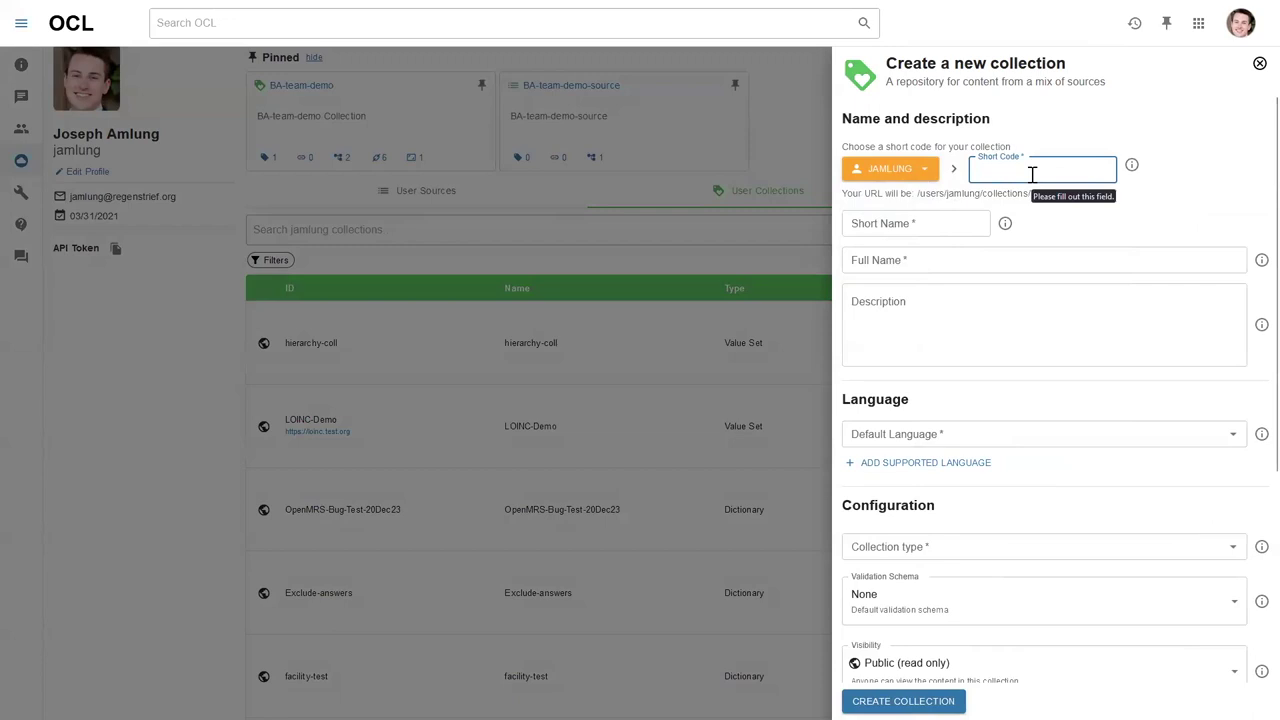
Enter short code openmrs-demo, and Openmrs Demo as both Short Name and Full Name.
text(openmrs-demo)
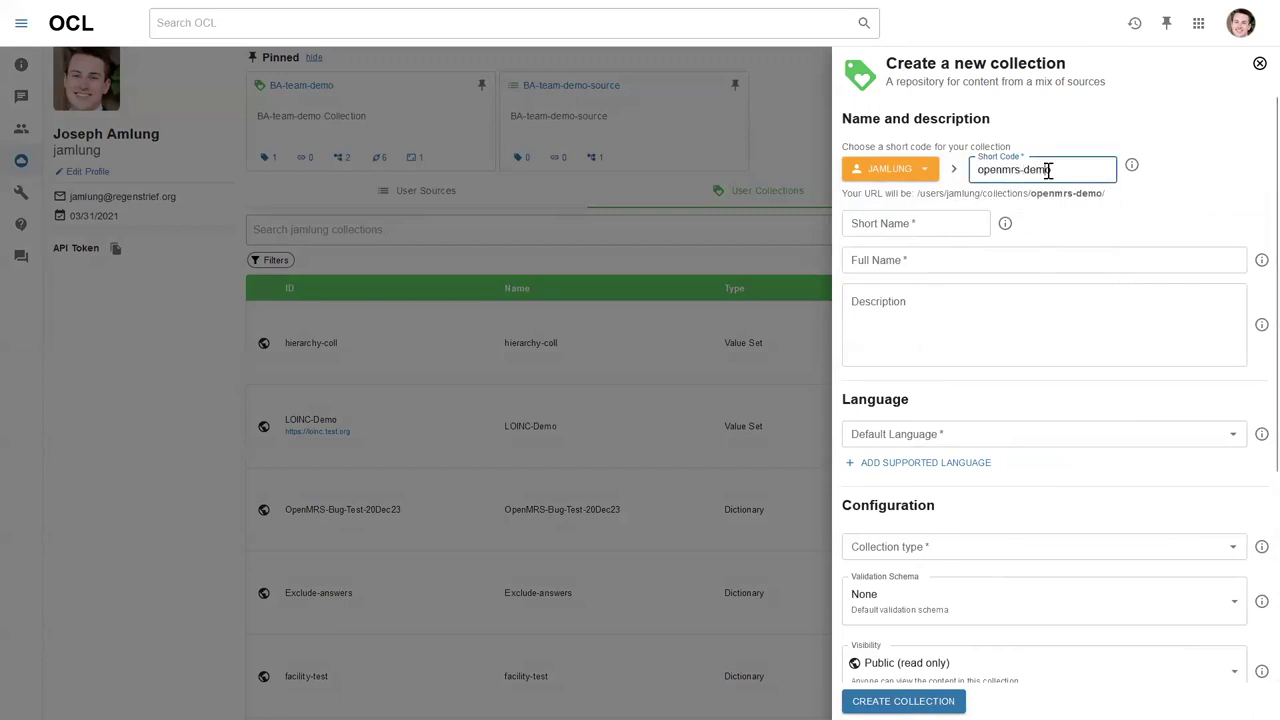
key(ctrl+a)
key(ctrl+c)
click(911, 220)
key(ctrl+v)
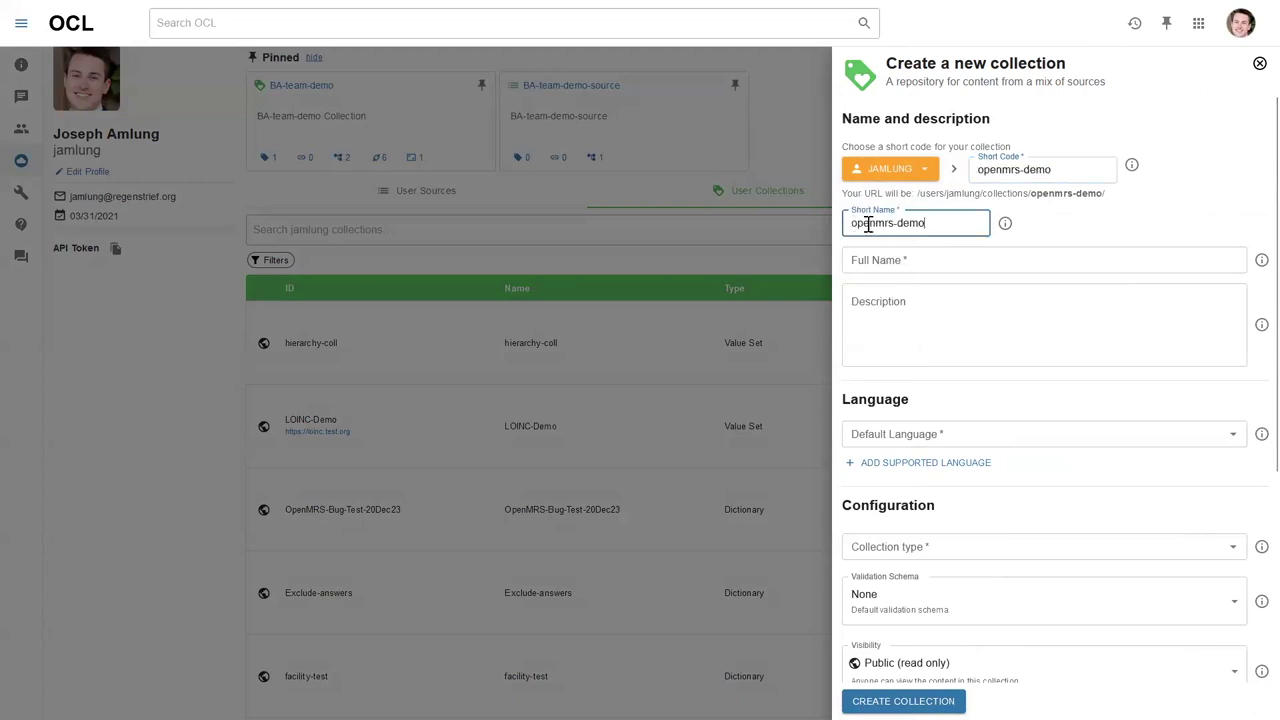
text(O)
text( D)
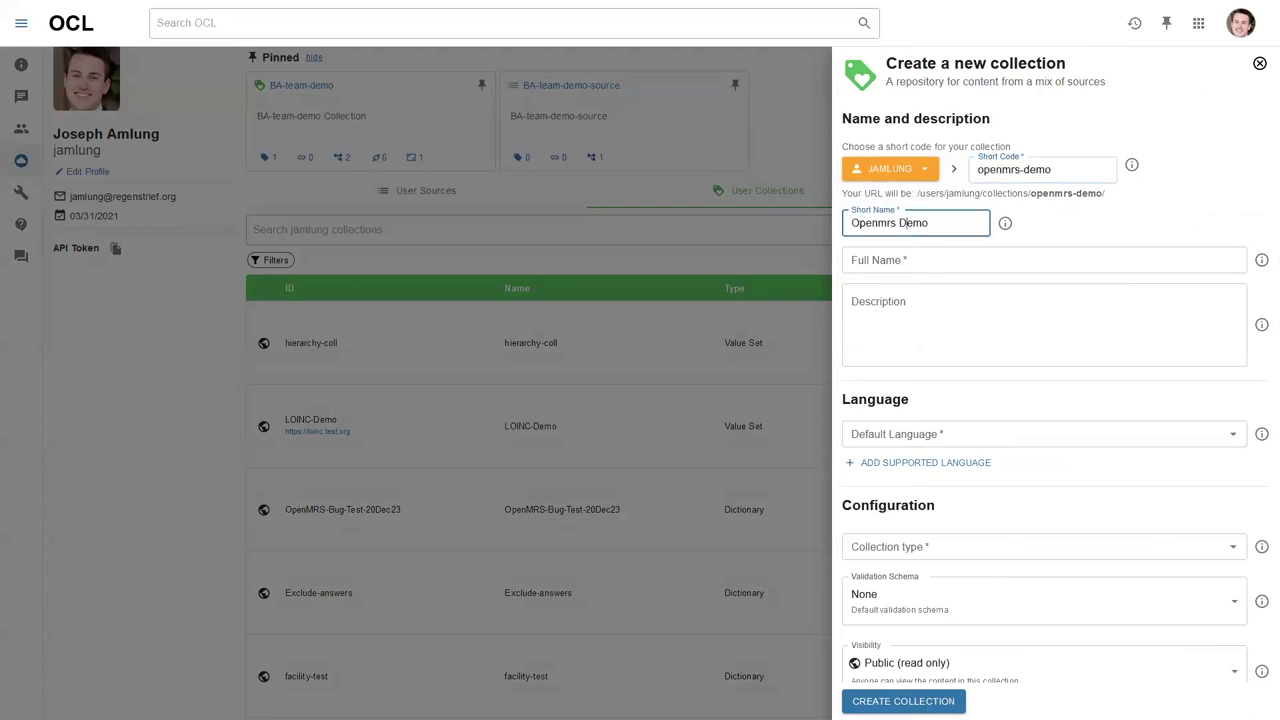
click(900, 259)
key(ctrl+v)
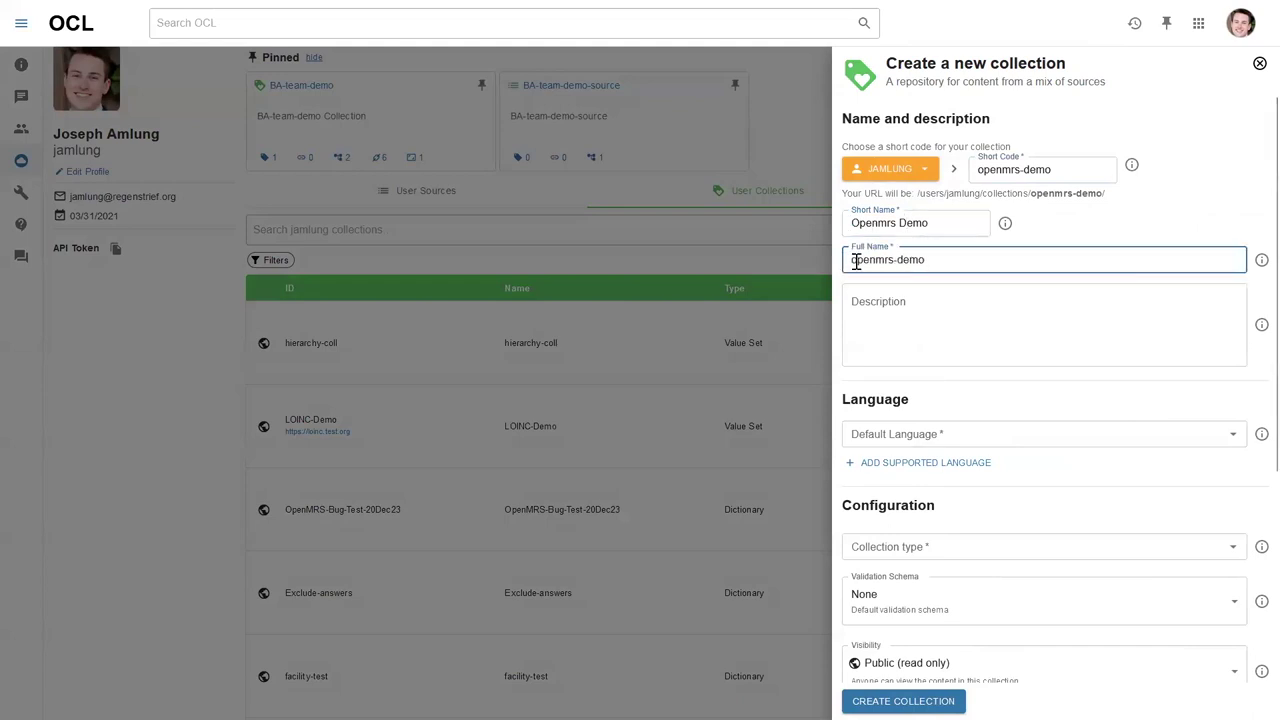
text(O)
key(ctrl+Right)
key(shift+End)
key(shift+Left)
key(shift+Left)
key(shift+Left)
key(shift+Left)
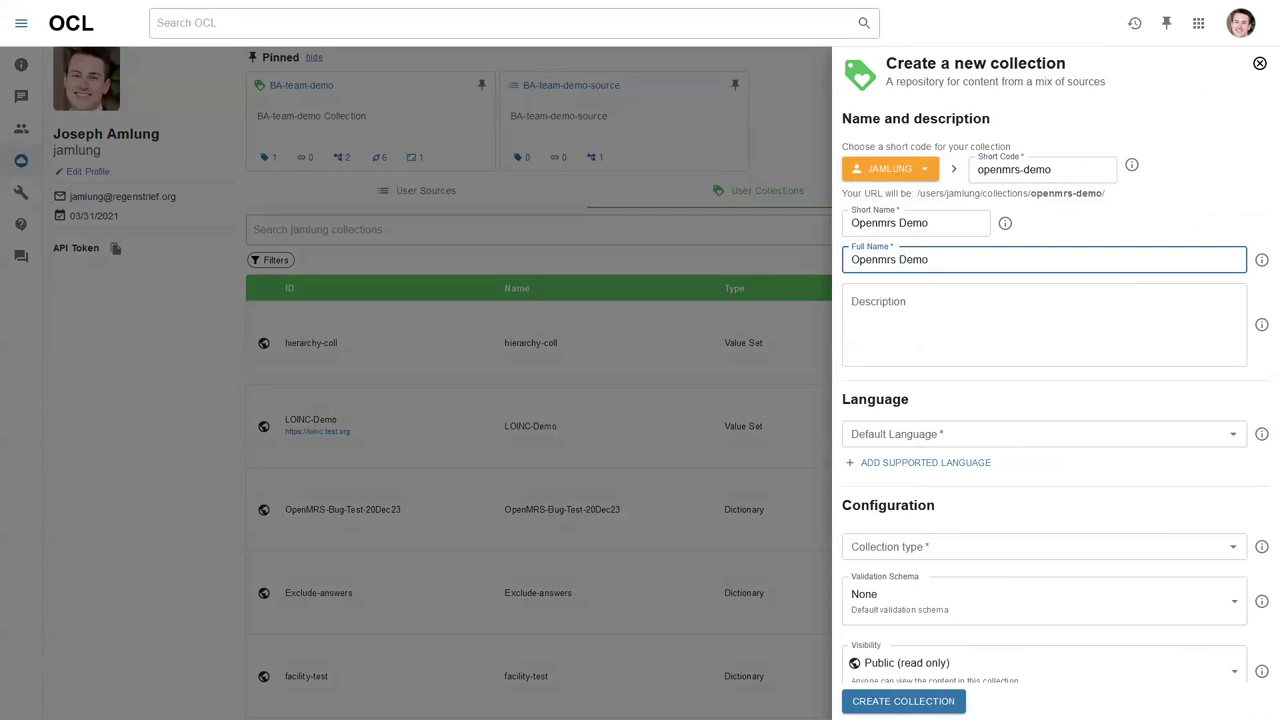
click(1069, 169)
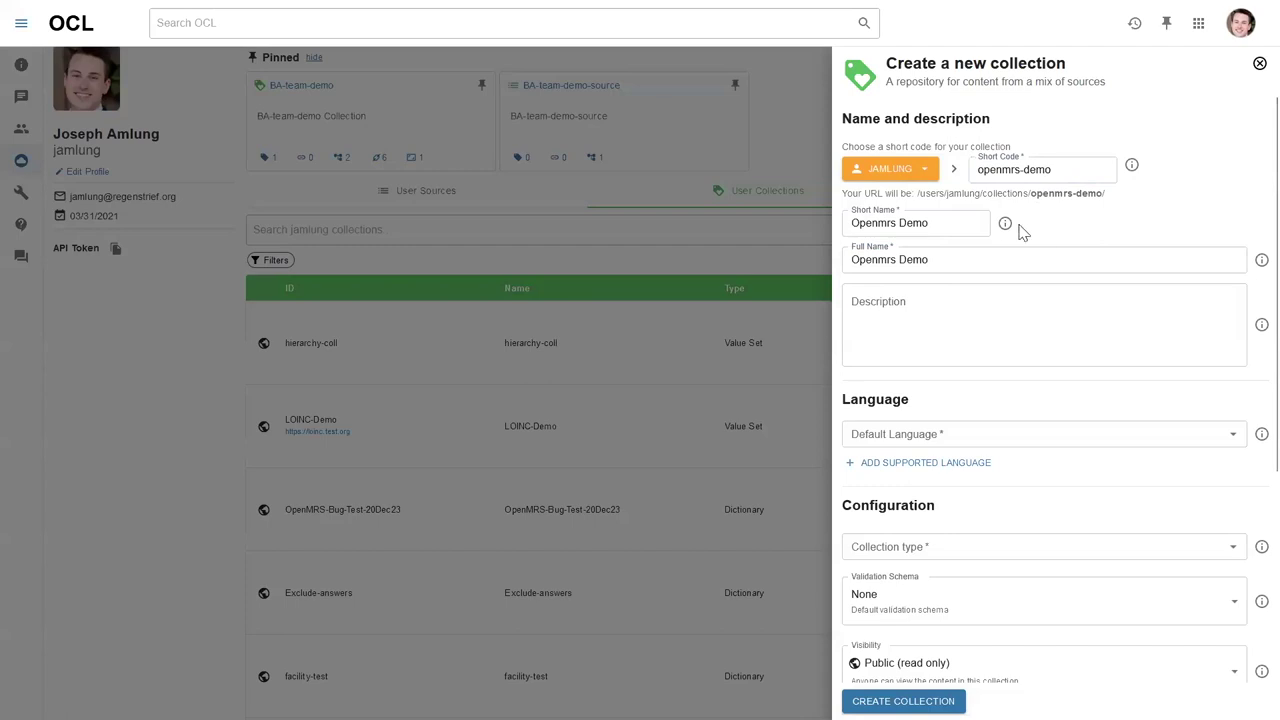
Set the collection's default language to en - English.
scroll(956, 243, down, 1)
scroll(924, 255, down, 1)
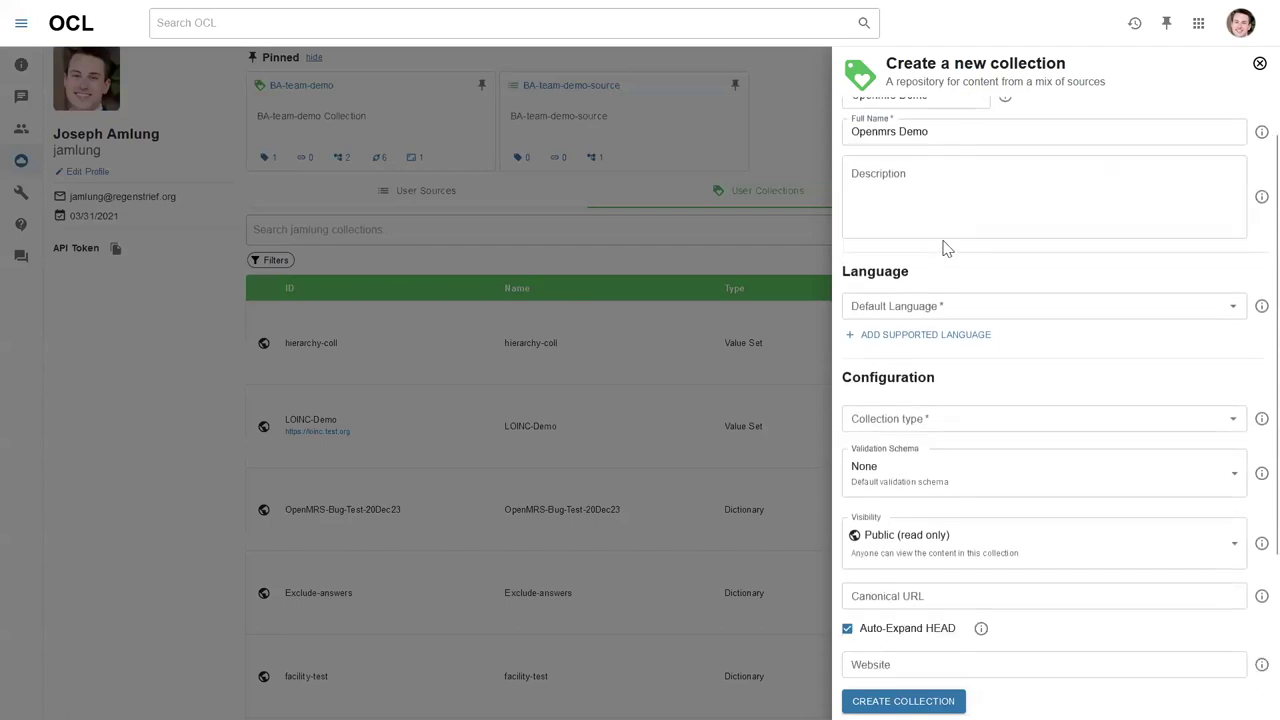
click(944, 302)
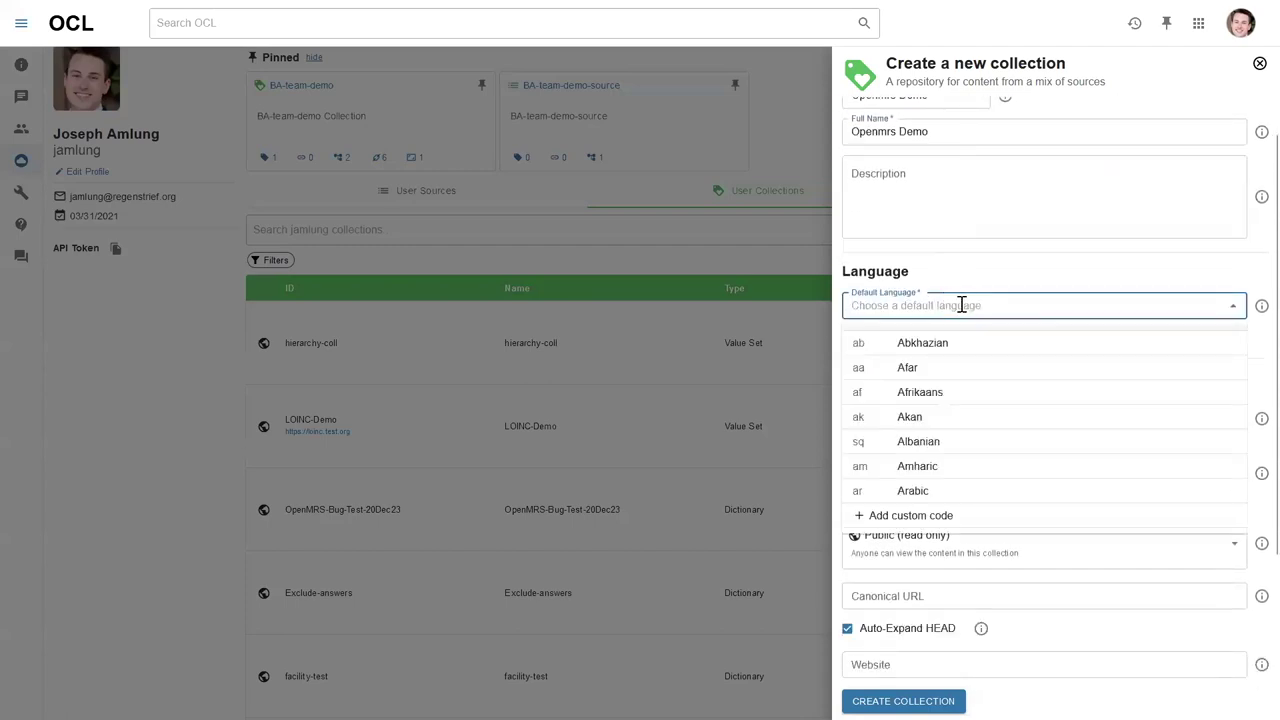
text(wng)
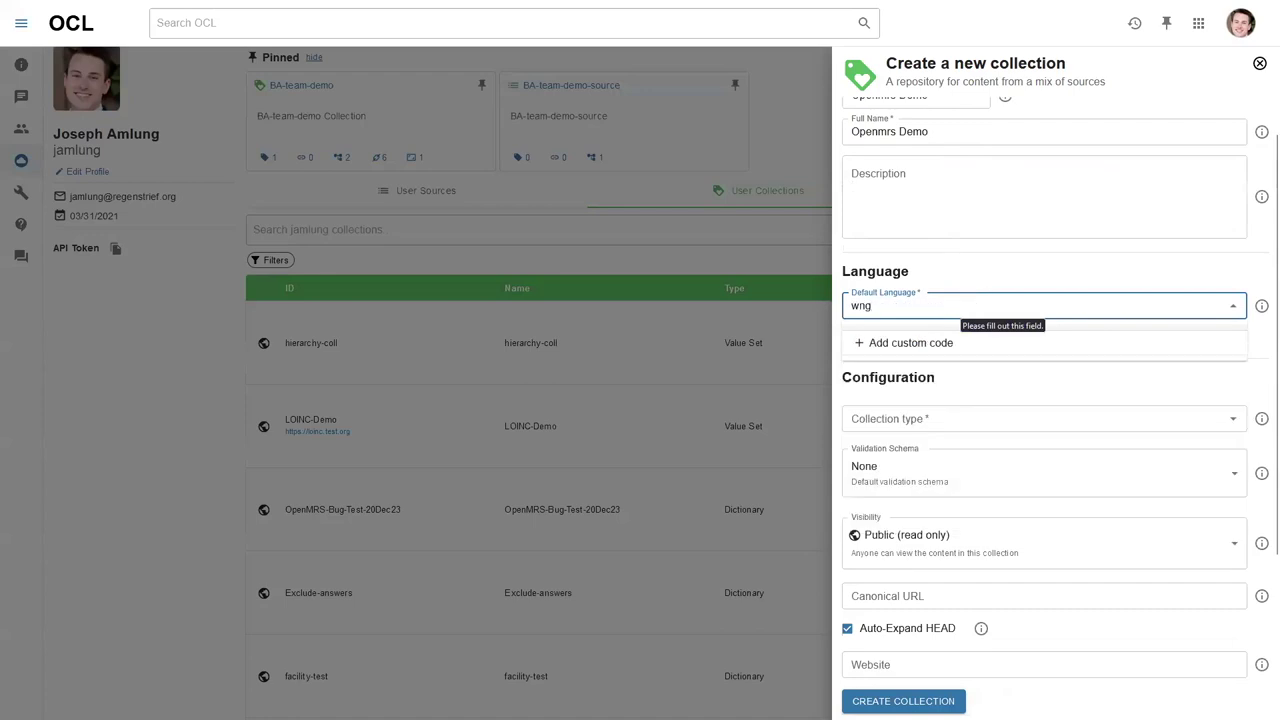
key(BackSpace)
key(BackSpace)
key(BackSpace)
text(eng)
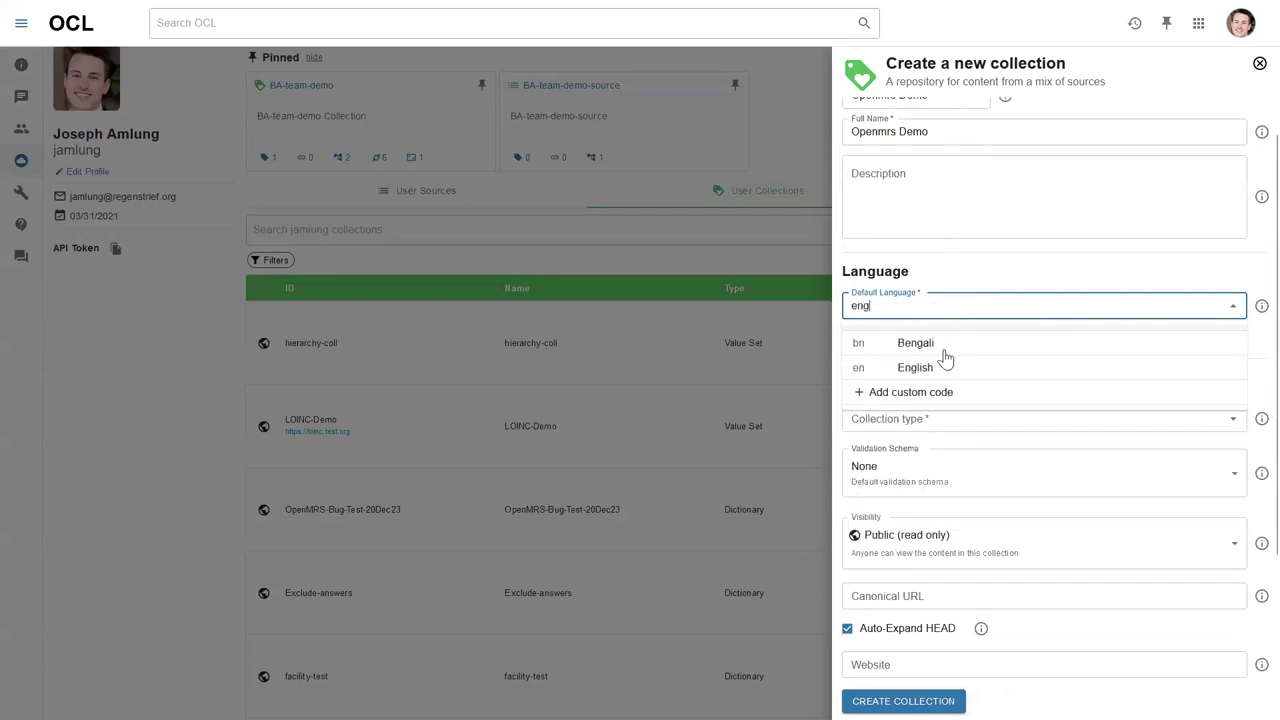
click(943, 368)
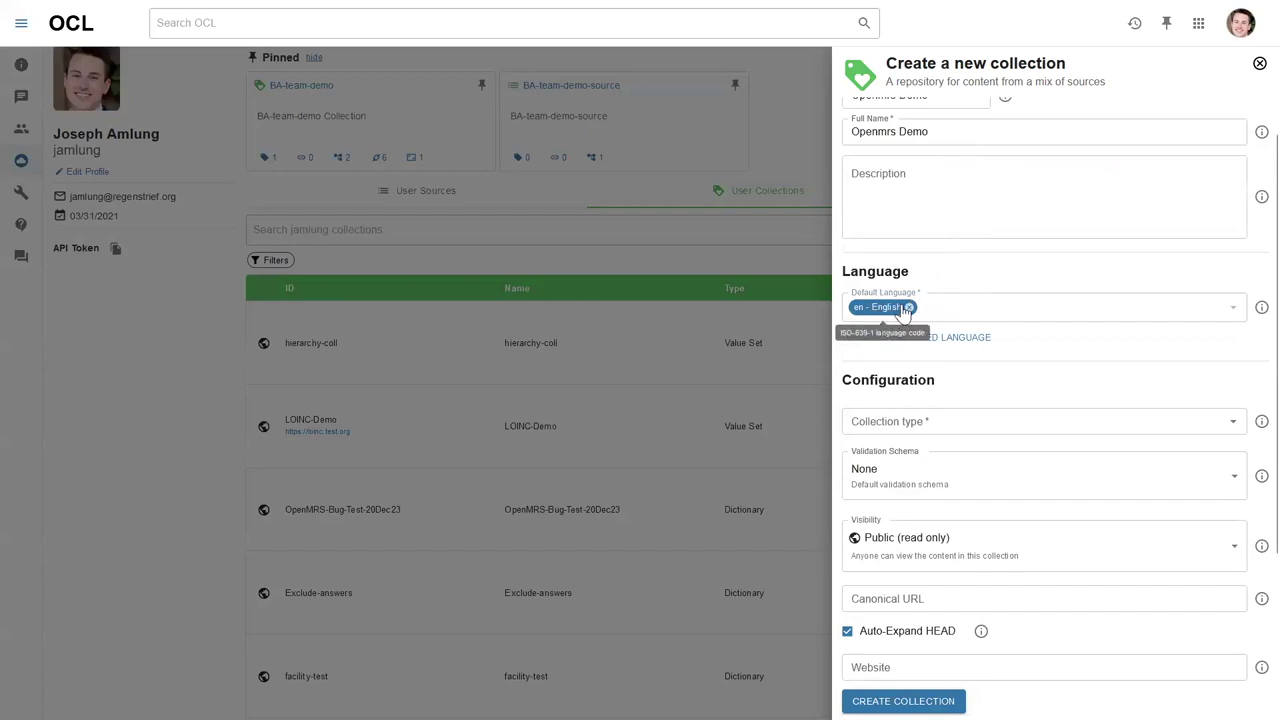
Add a supported languages field and make it a Dictionary using the OpenMRS Validation Schema.
click(934, 340)
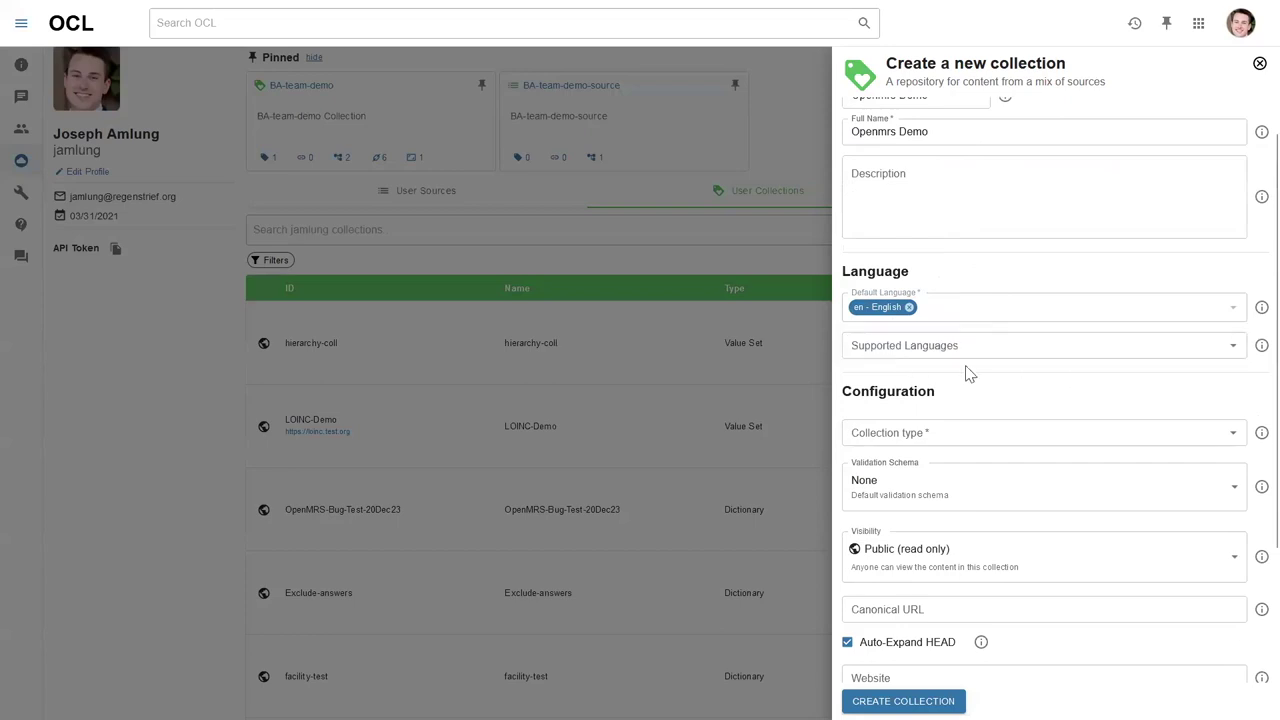
scroll(968, 372, down, 3)
click(951, 305)
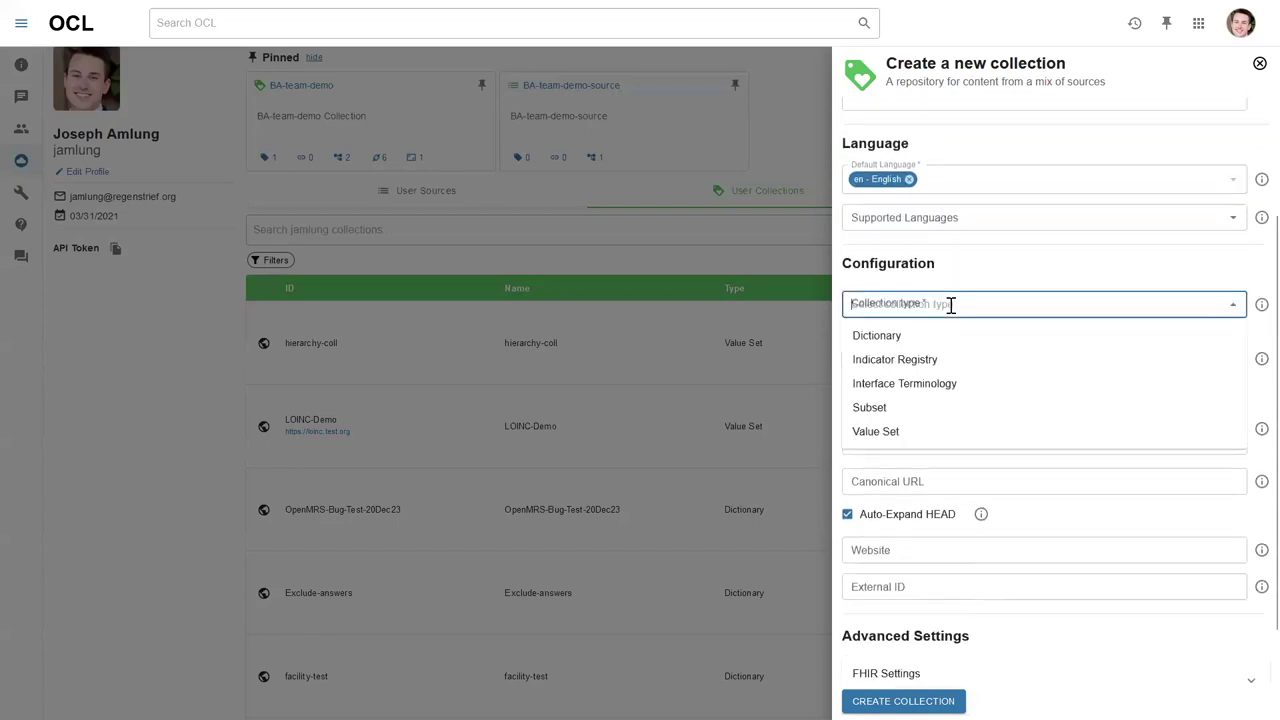
click(924, 338)
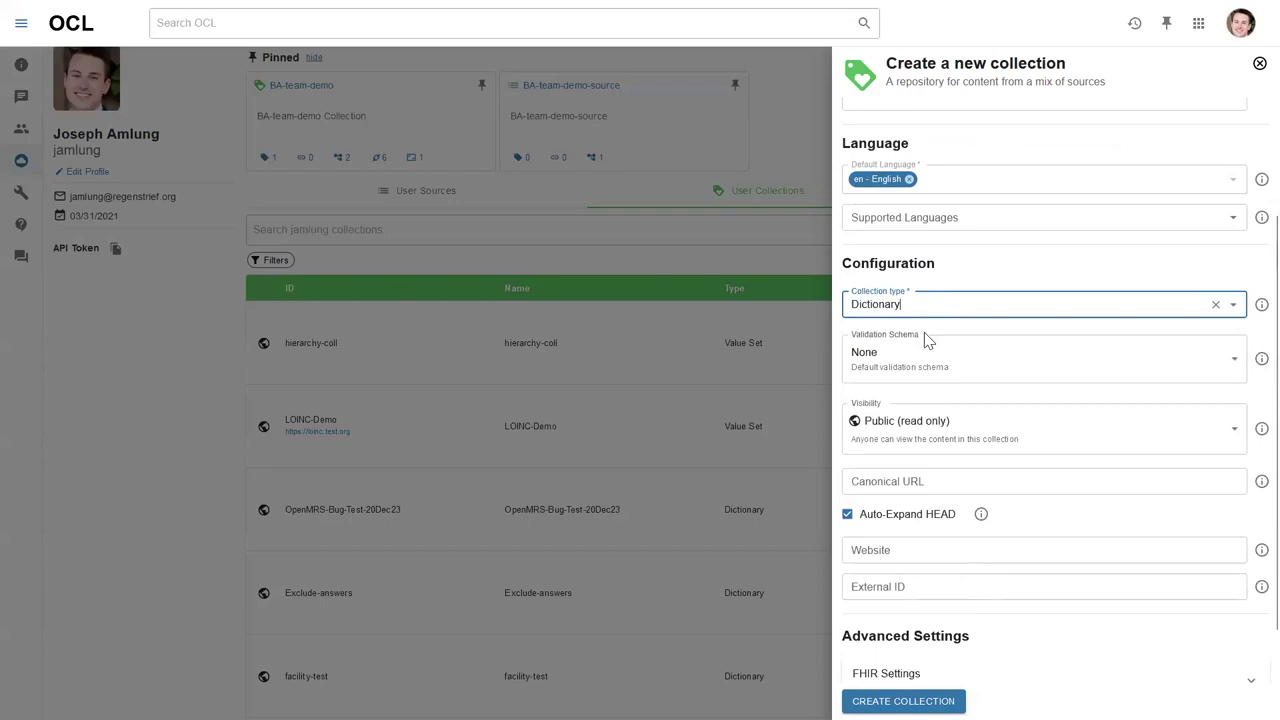
scroll(983, 292, down, 1)
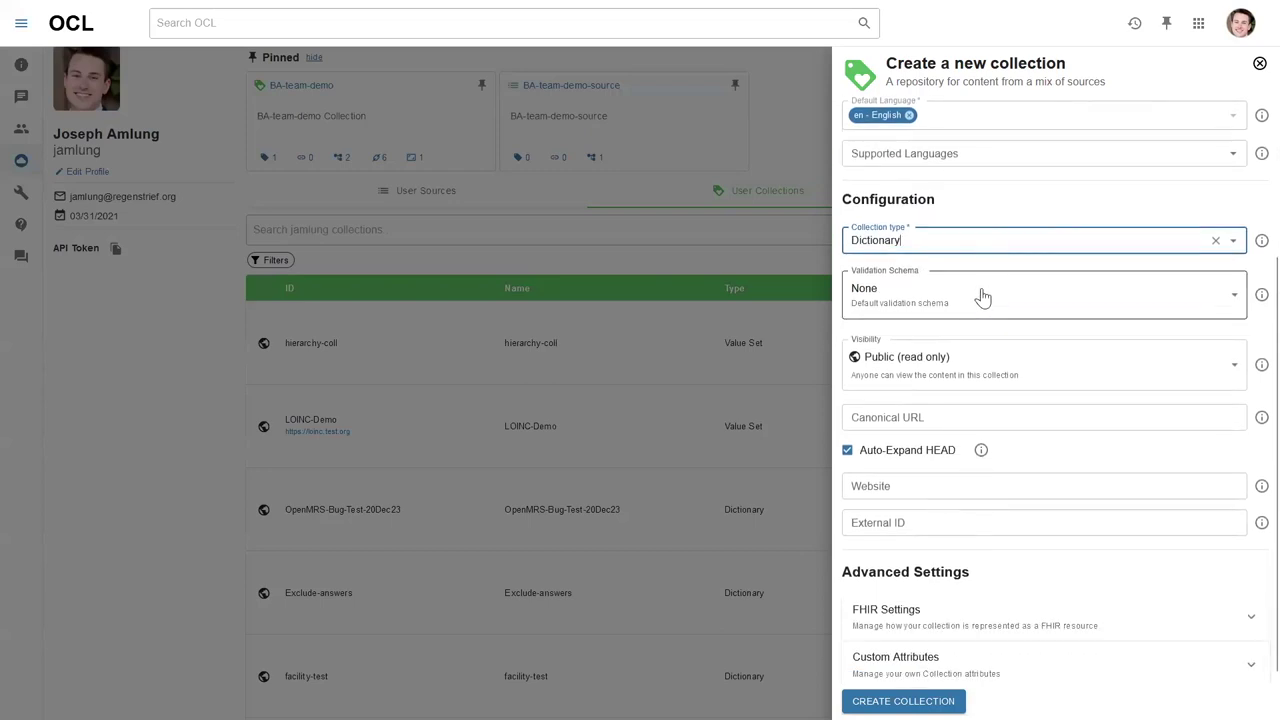
click(983, 292)
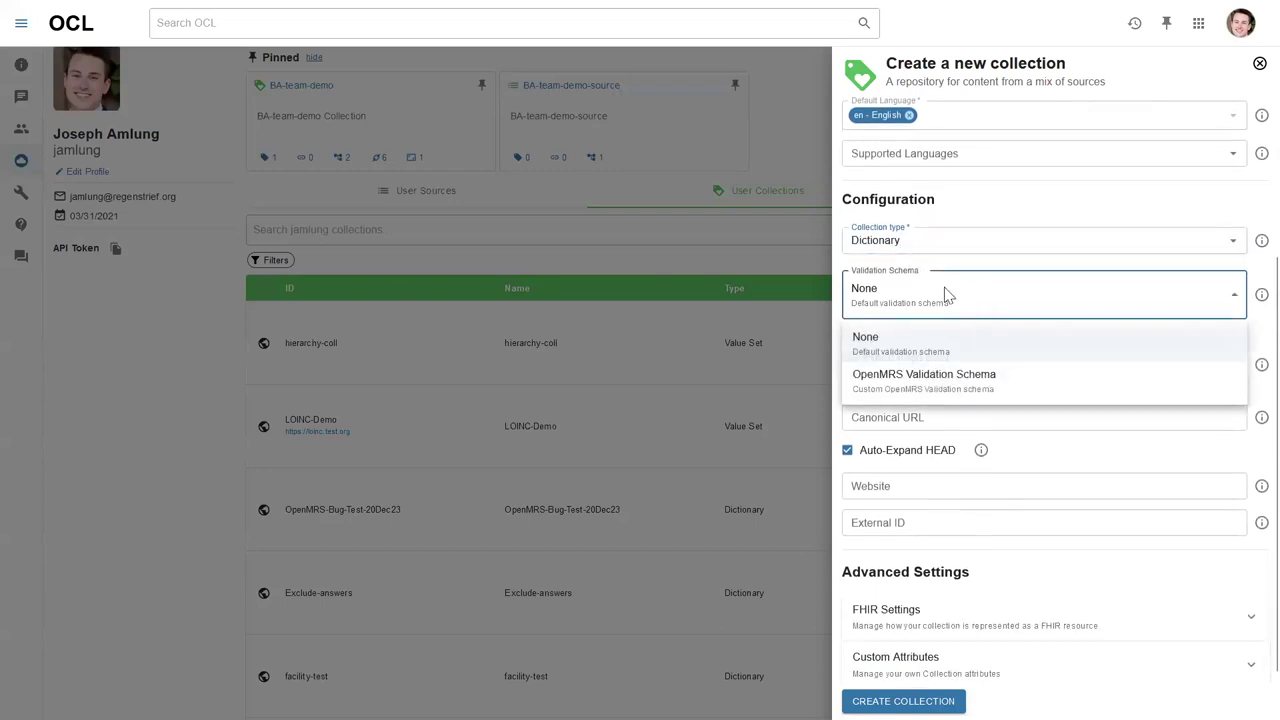
click(1004, 382)
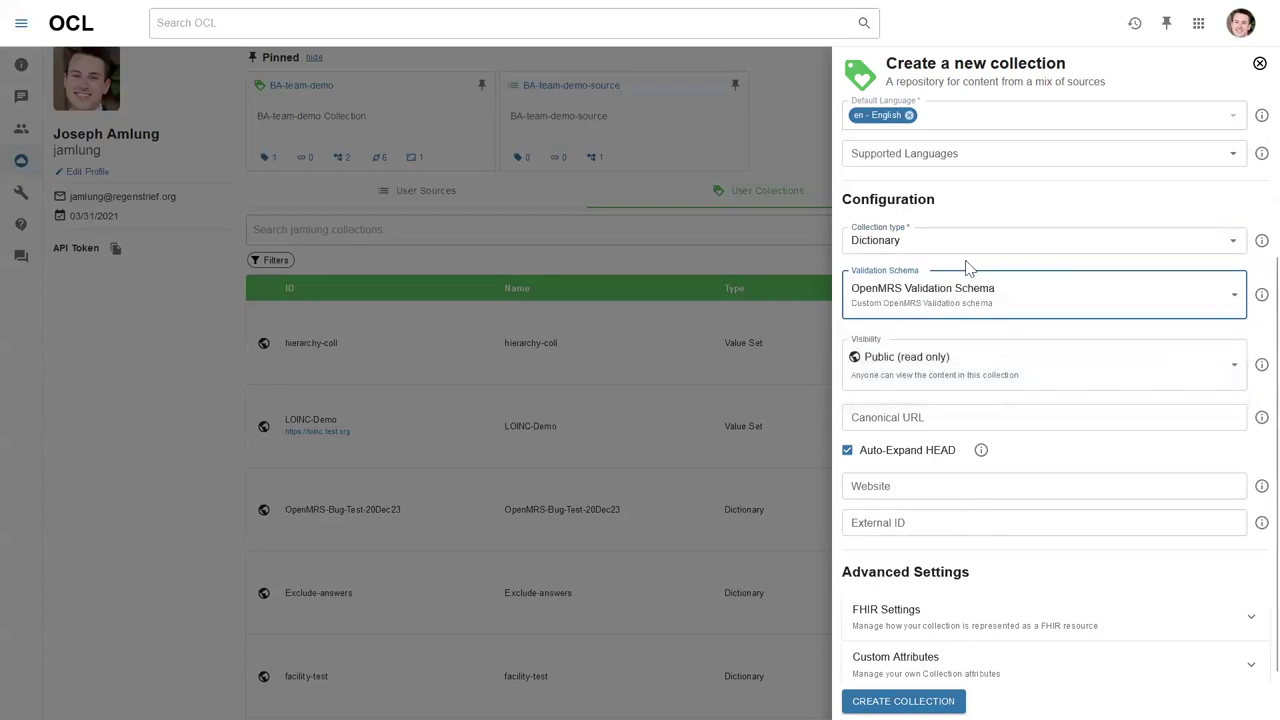
Preview the Custom Attributes and About Page sections, then create the Openmrs Demo collection.
scroll(968, 267, down, 1)
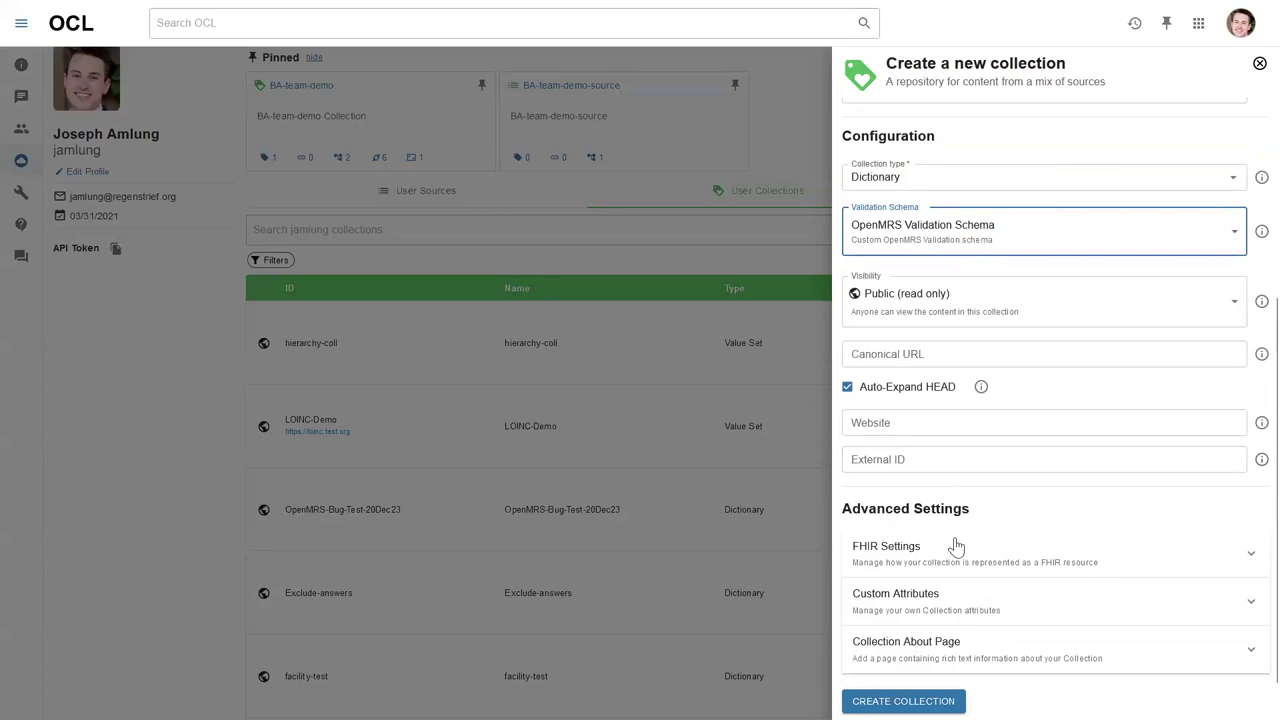
click(985, 597)
scroll(960, 570, down, 2)
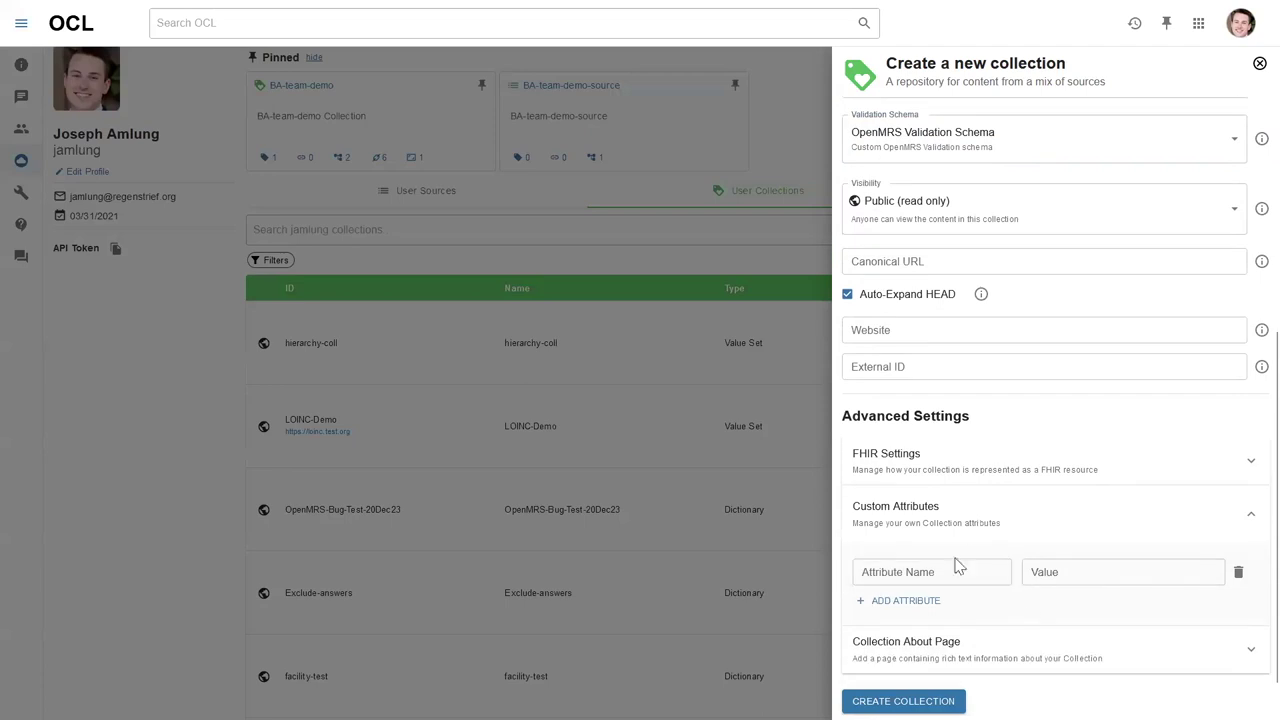
click(985, 514)
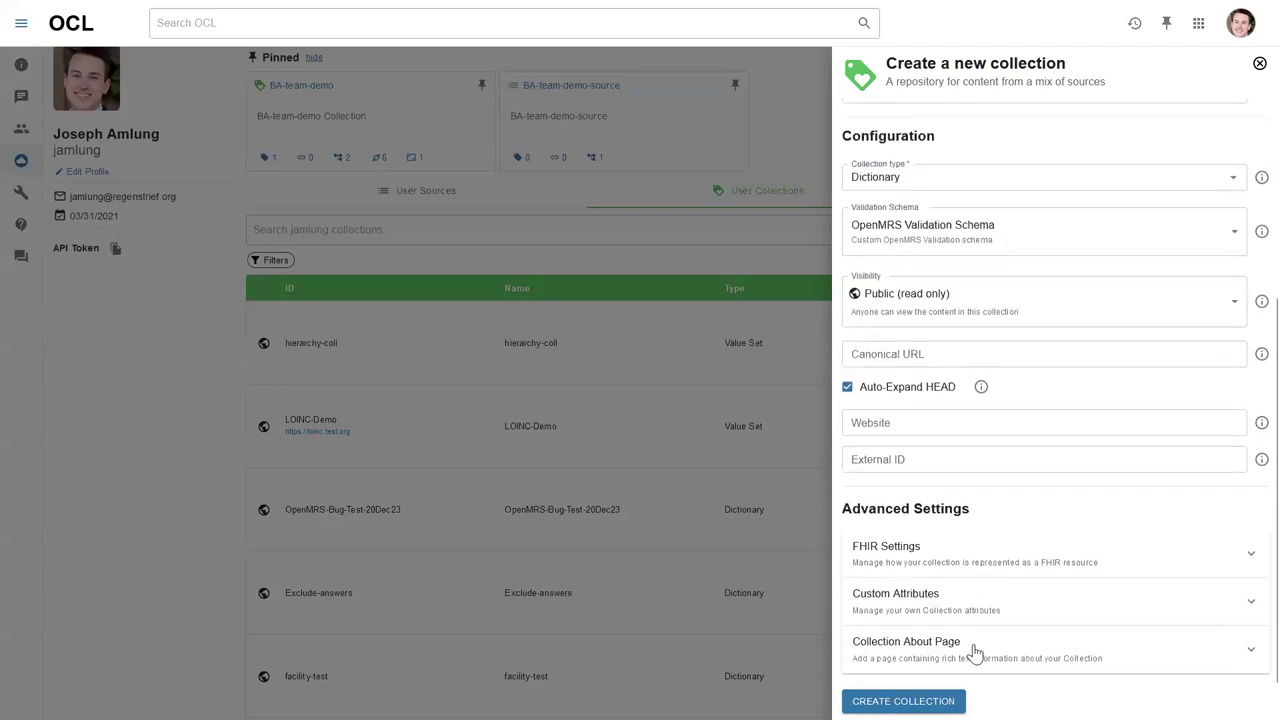
click(976, 648)
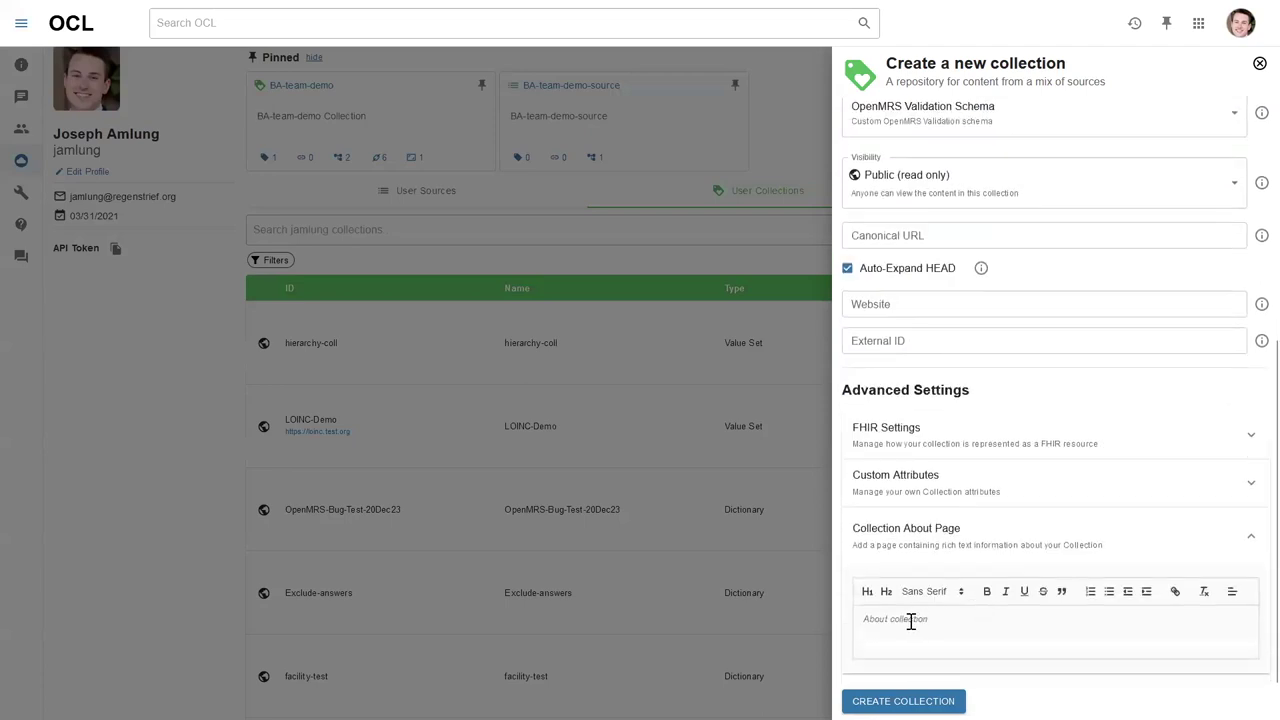
click(960, 533)
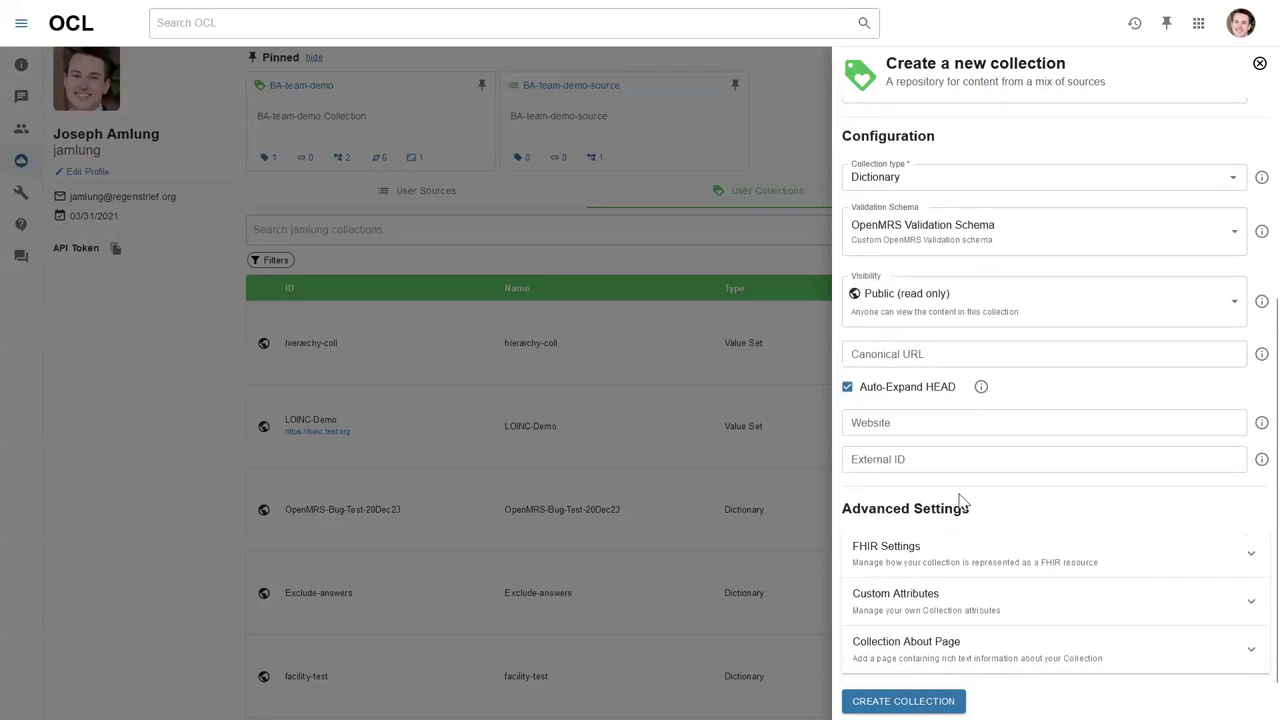
scroll(960, 510, up, 5)
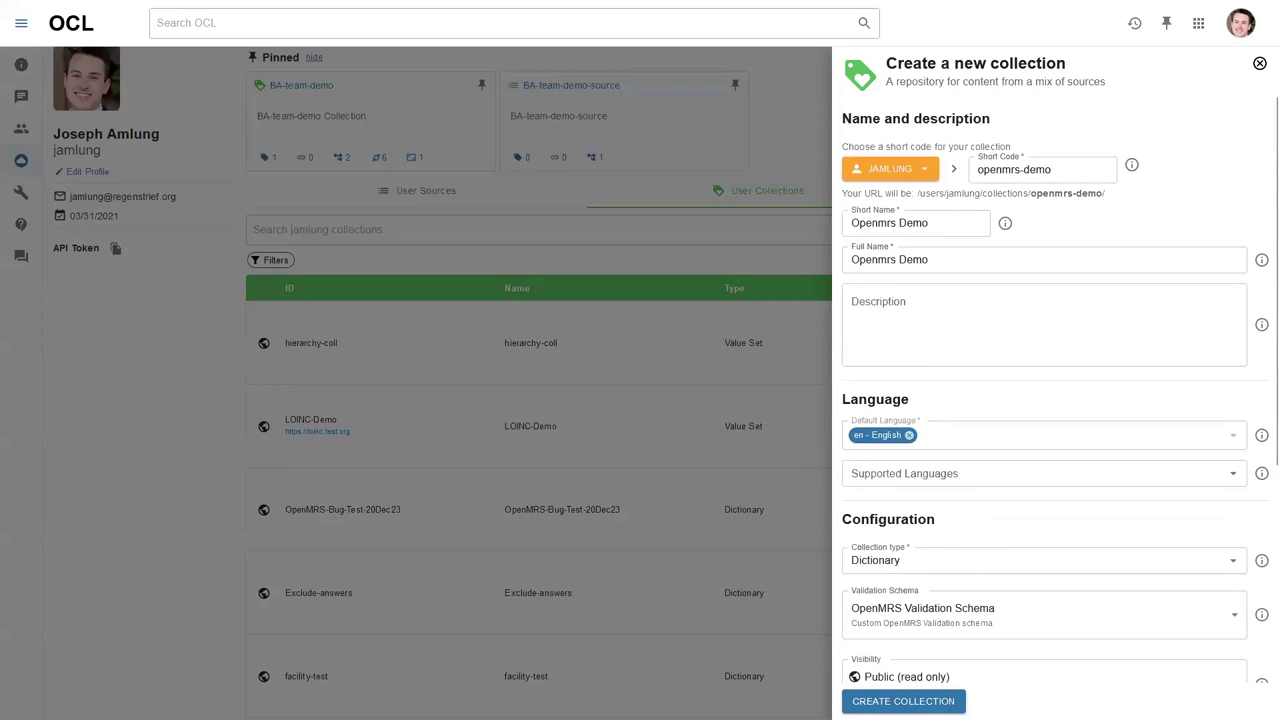
click(921, 700)
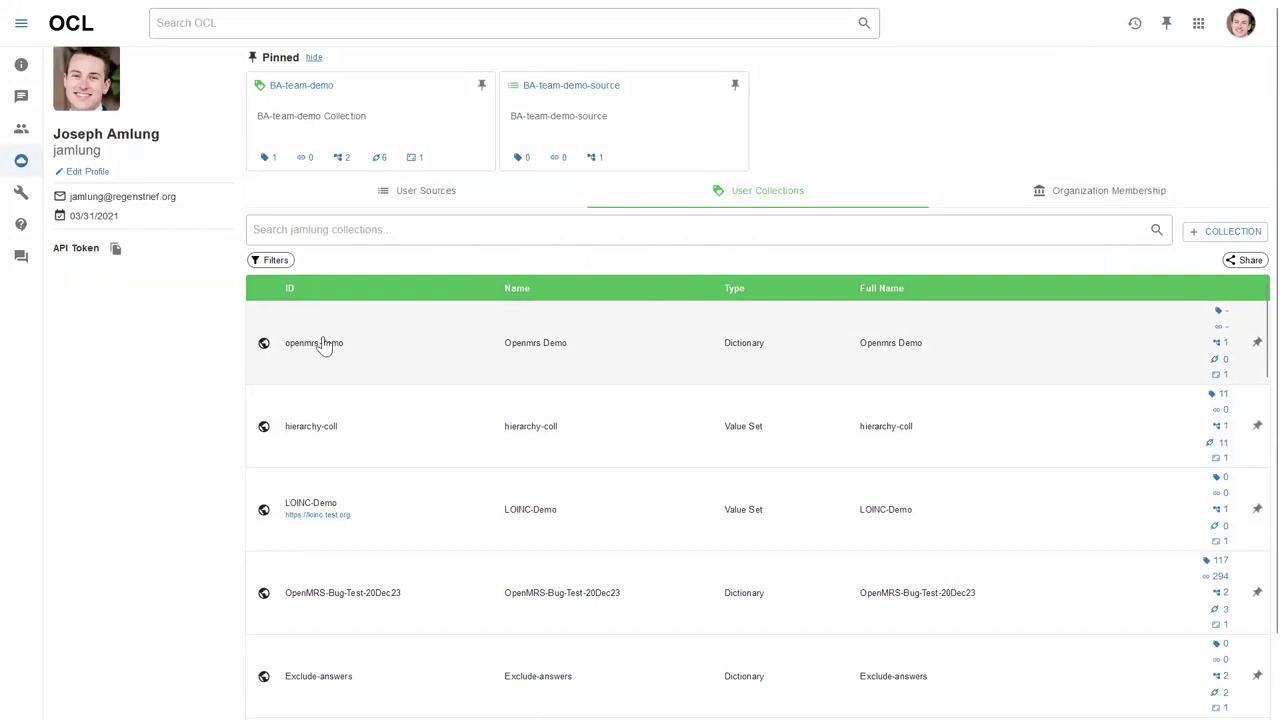
Check the new openmrs-demo row, then switch the profile to User Sources.
scroll(323, 355, down, 2)
scroll(323, 360, up, 2)
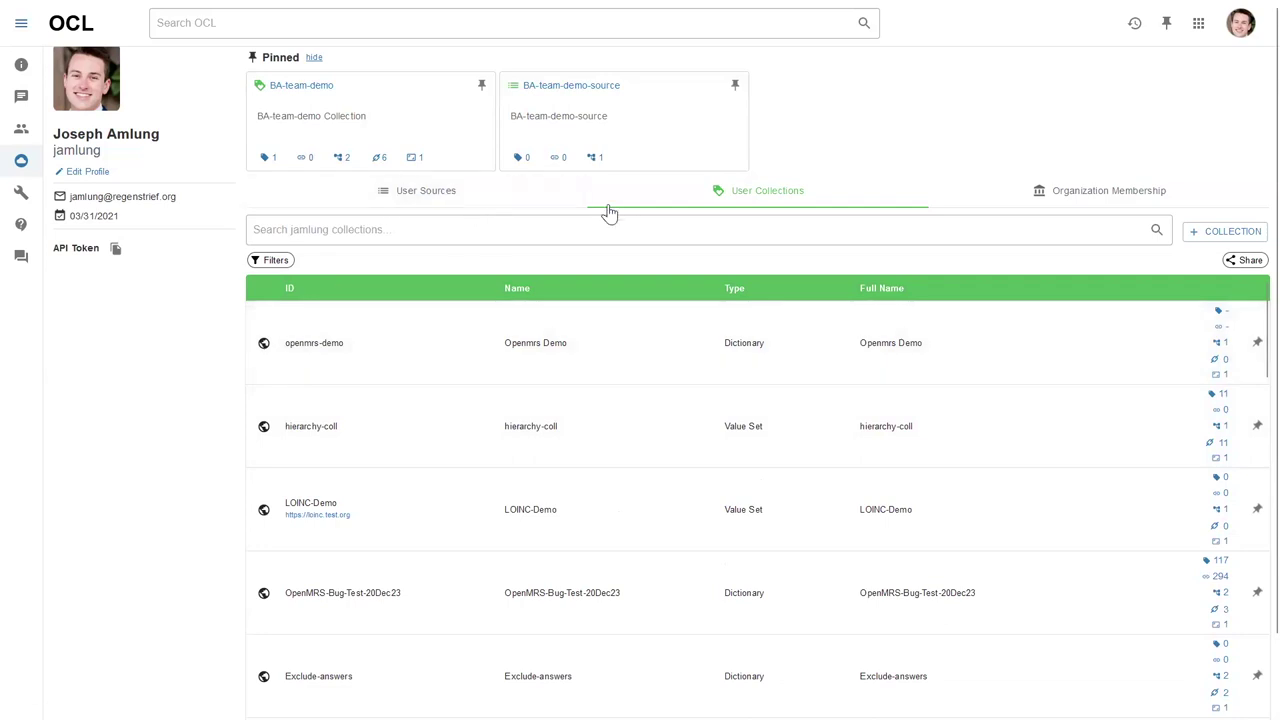
click(557, 205)
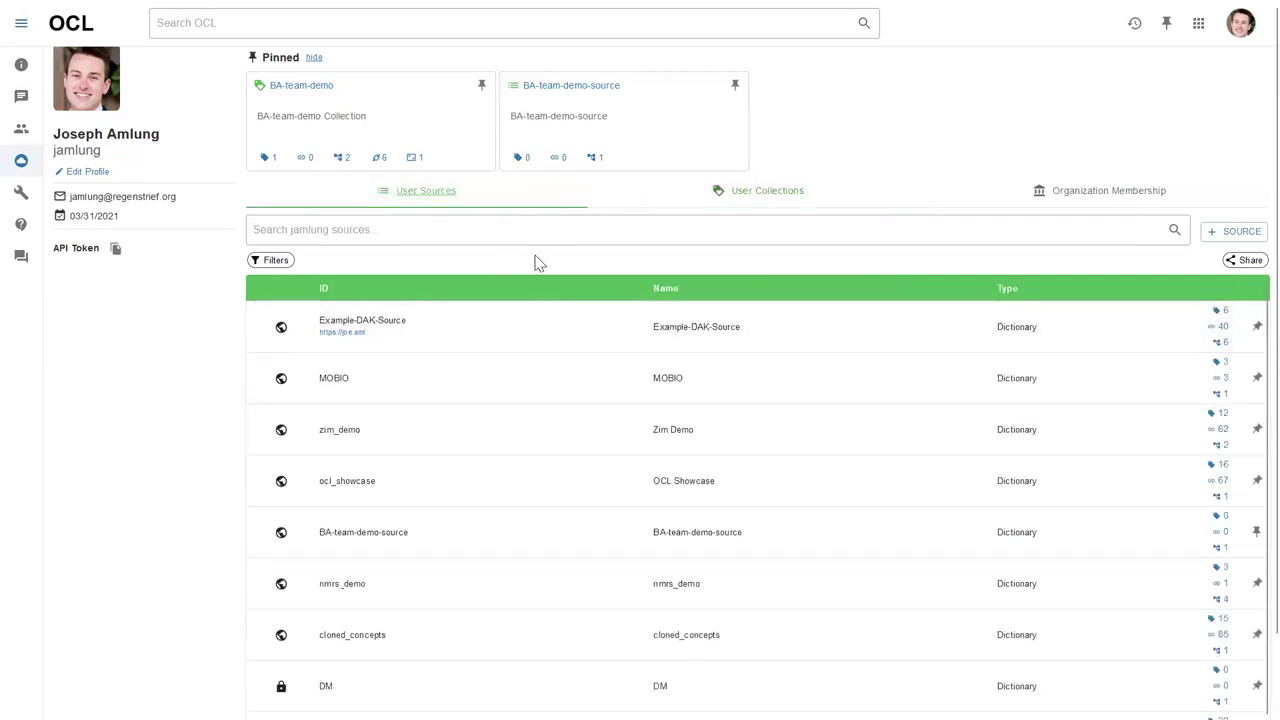
Start a new source with short code openmrs-demo-source and short name Openmrs Demo Source.
click(1213, 240)
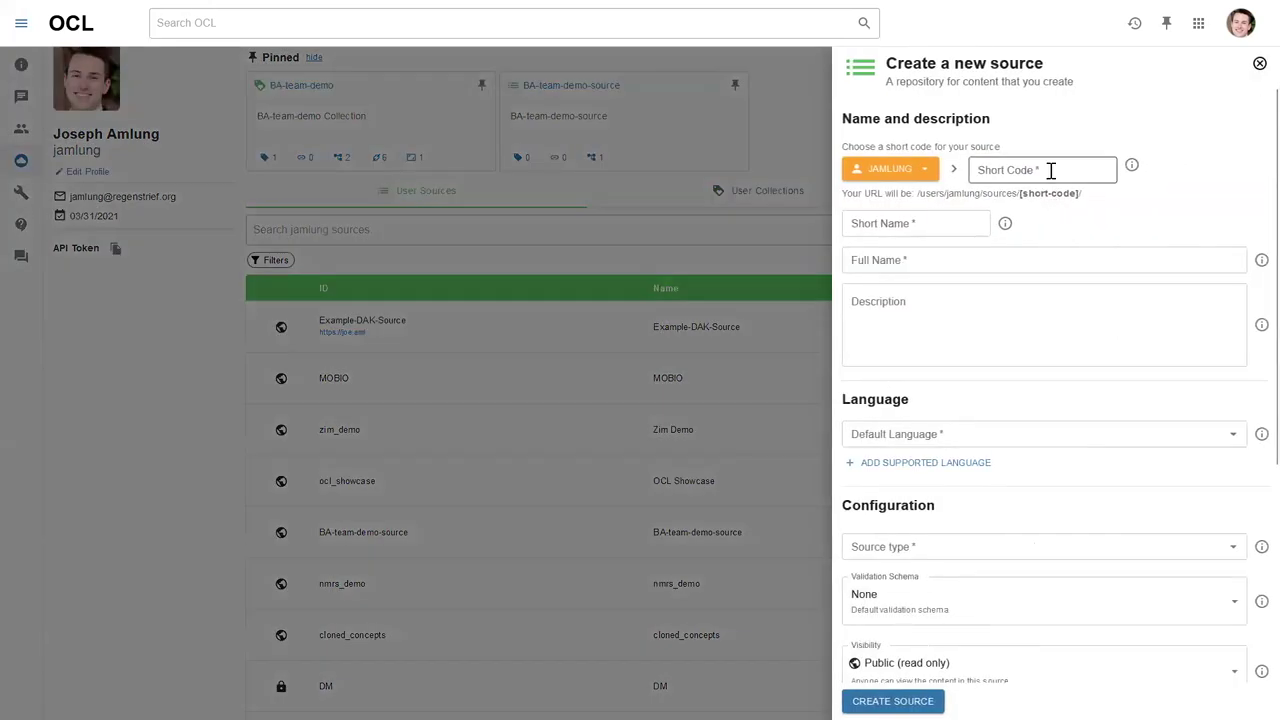
click(1049, 170)
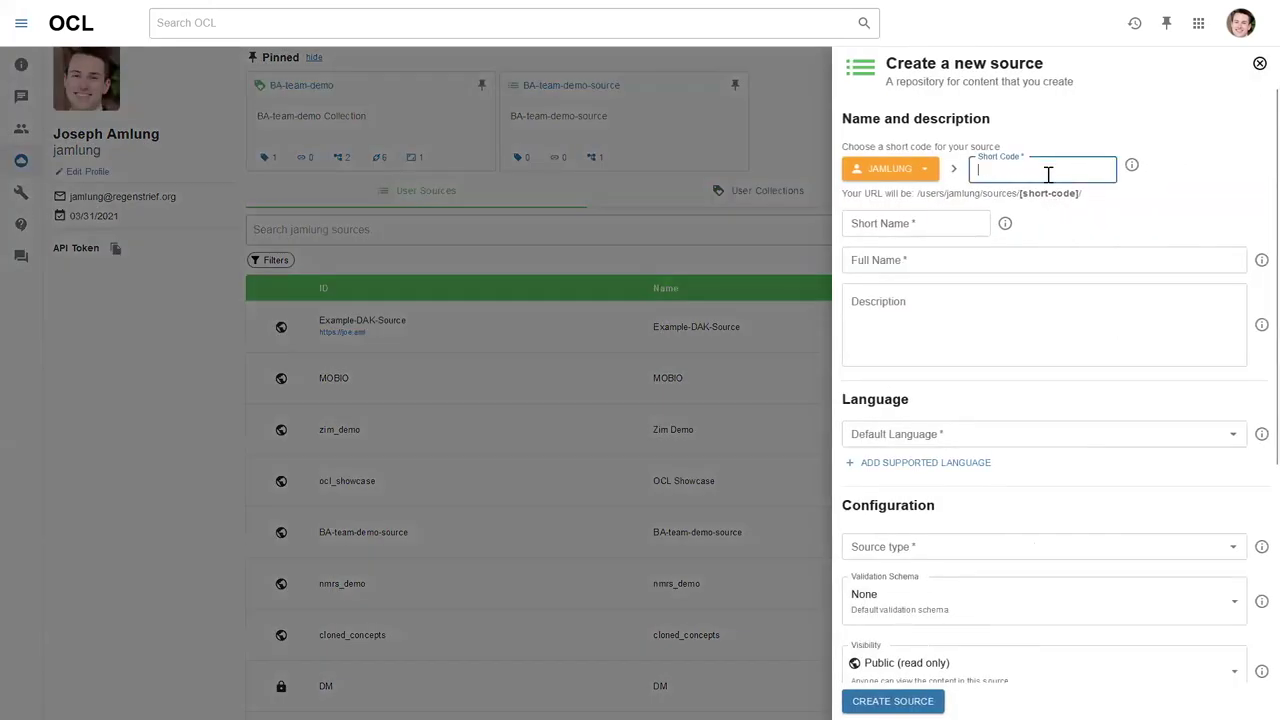
text(openmrs-demo)
click(1168, 195)
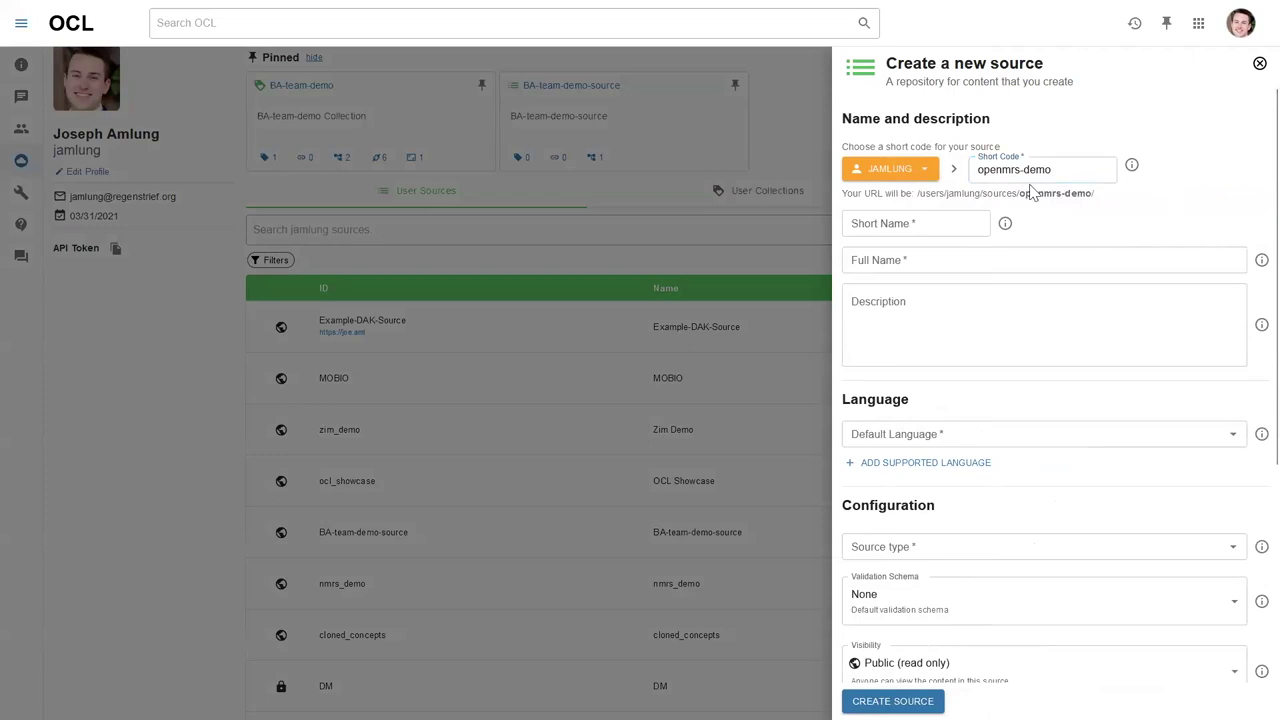
click(931, 226)
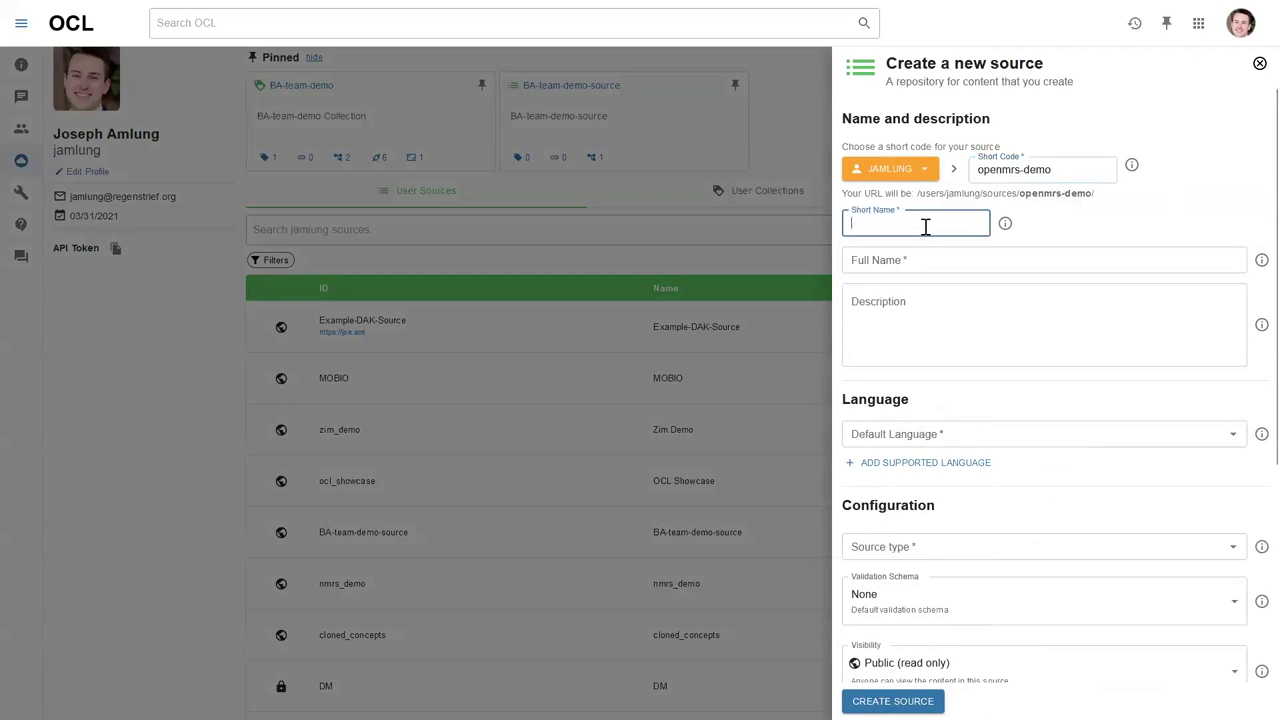
text(openmrs-demo)
text(O)
click(1084, 167)
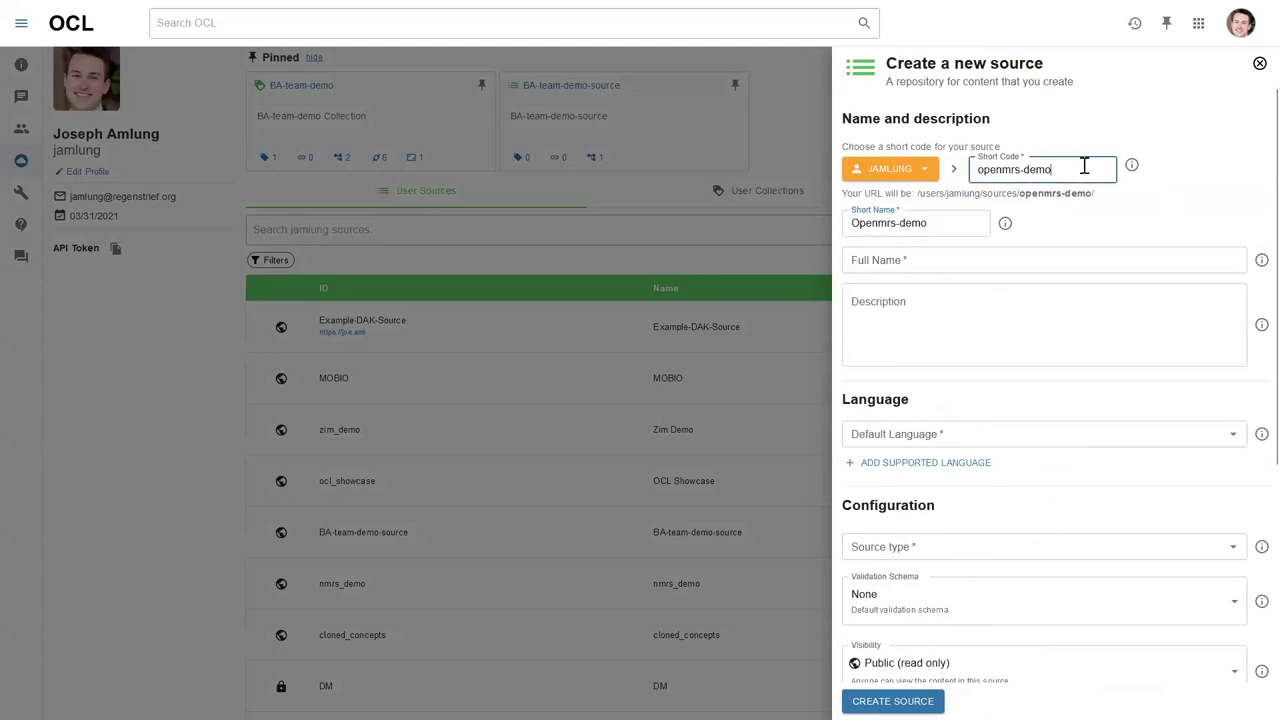
click(898, 228)
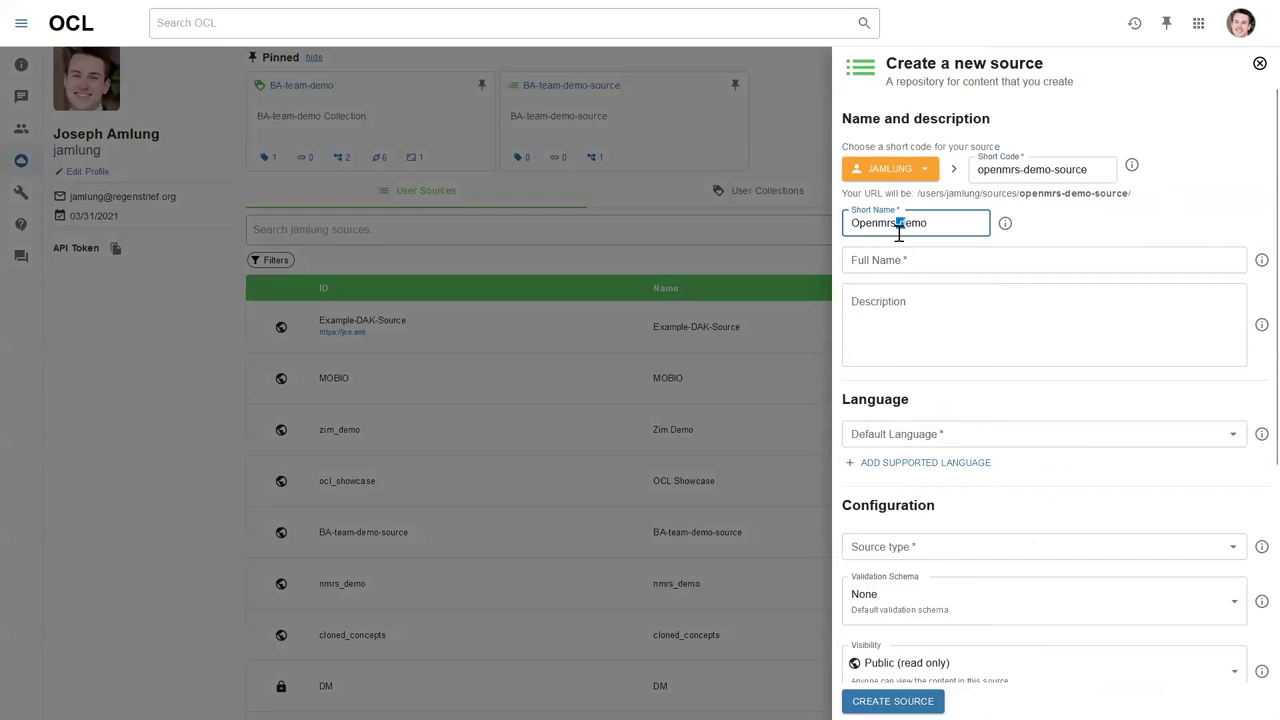
text(So)
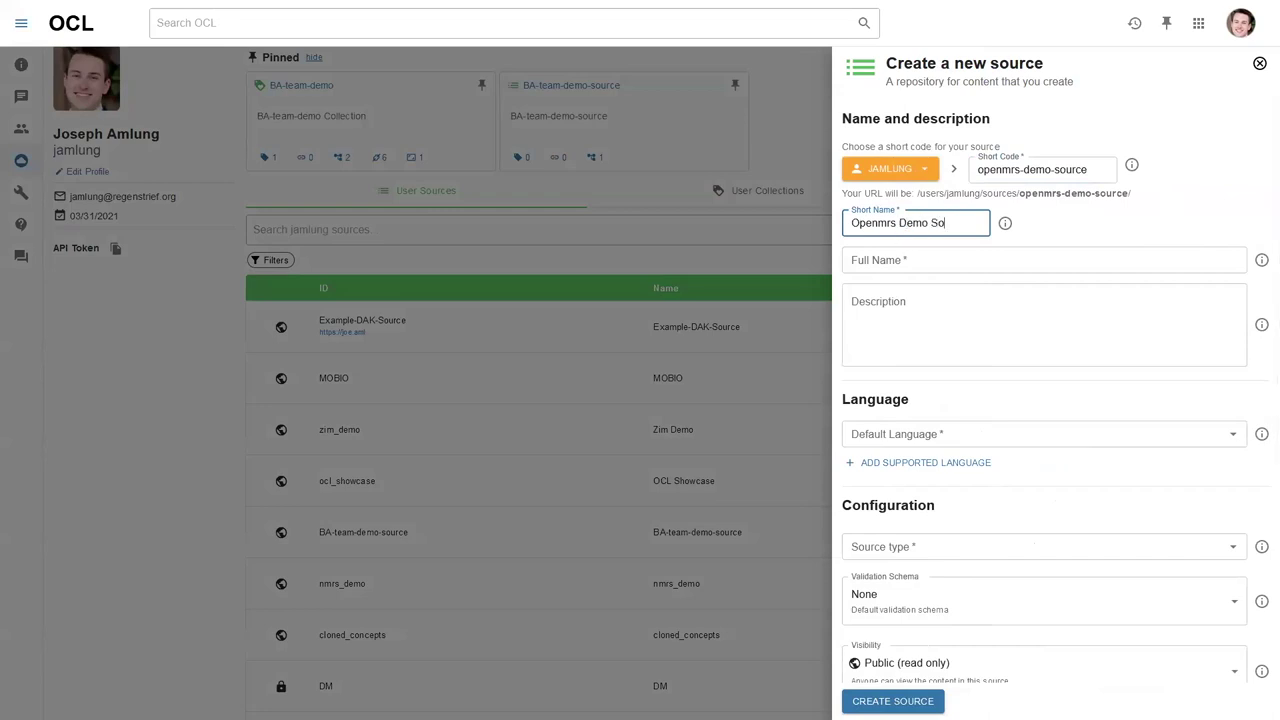
Copy the short name Openmrs Demo Source into the Full Name field.
click(905, 255)
click(920, 222)
key(ctrl+a)
key(ctrl+c)
click(893, 260)
key(ctrl+v)
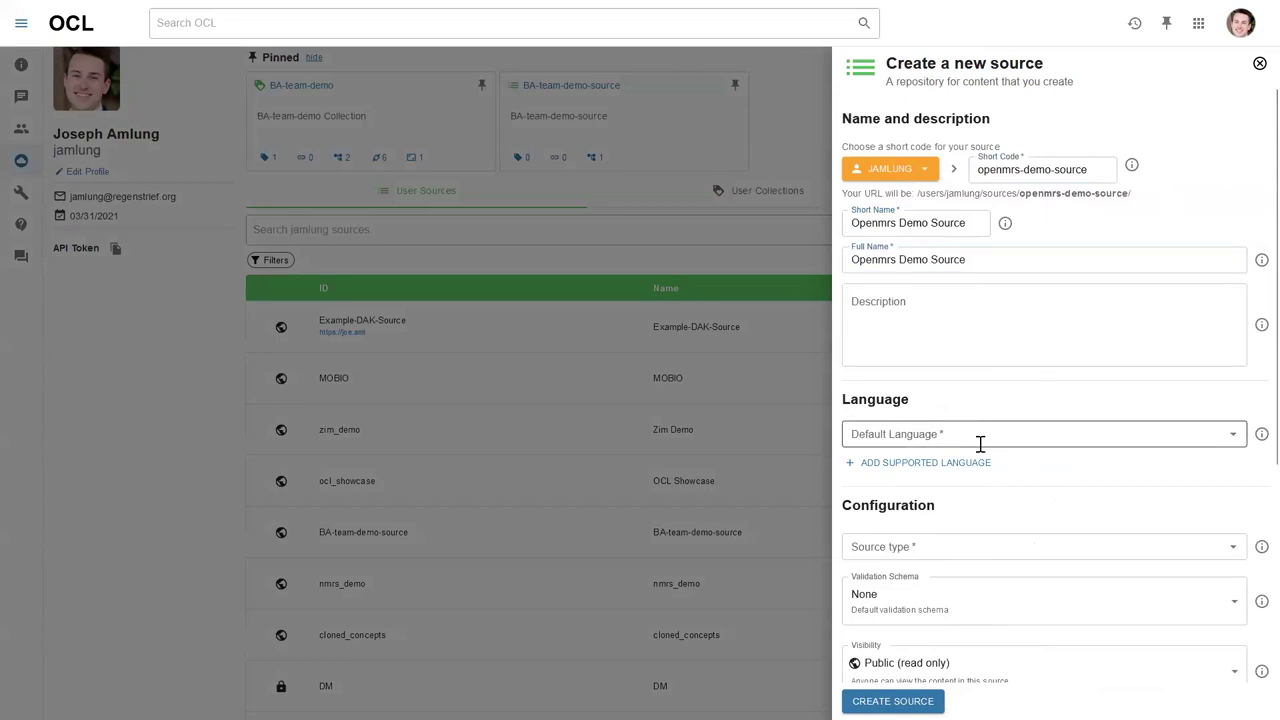
Choose English as default language, Dictionary as source type, and the OpenMRS Validation Schema.
click(981, 440)
text(eng)
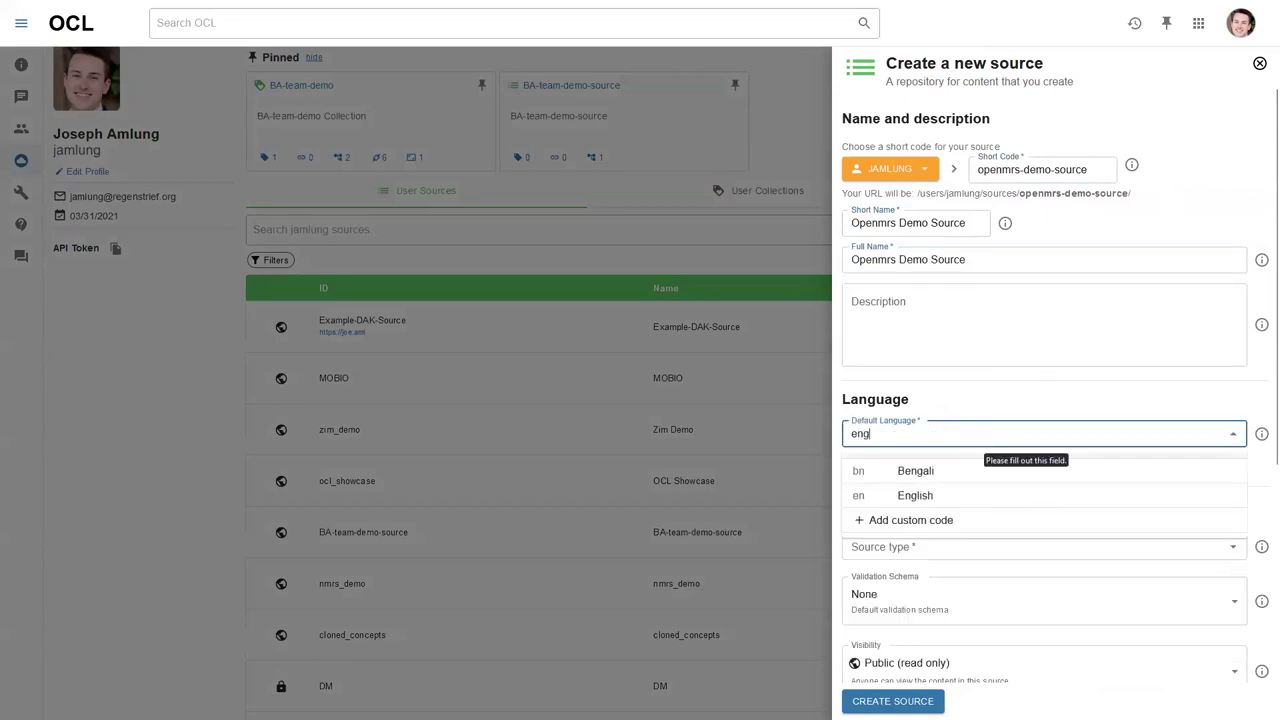
click(951, 500)
scroll(1010, 405, down, 3)
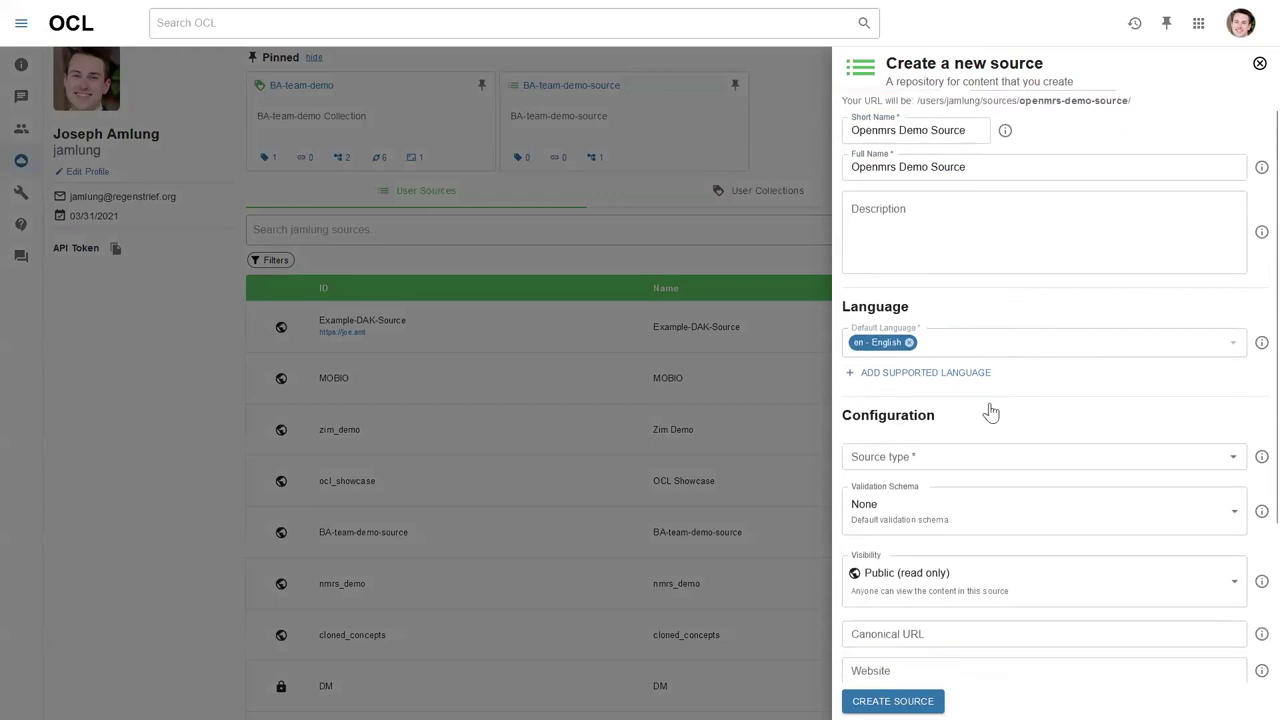
click(948, 362)
click(920, 391)
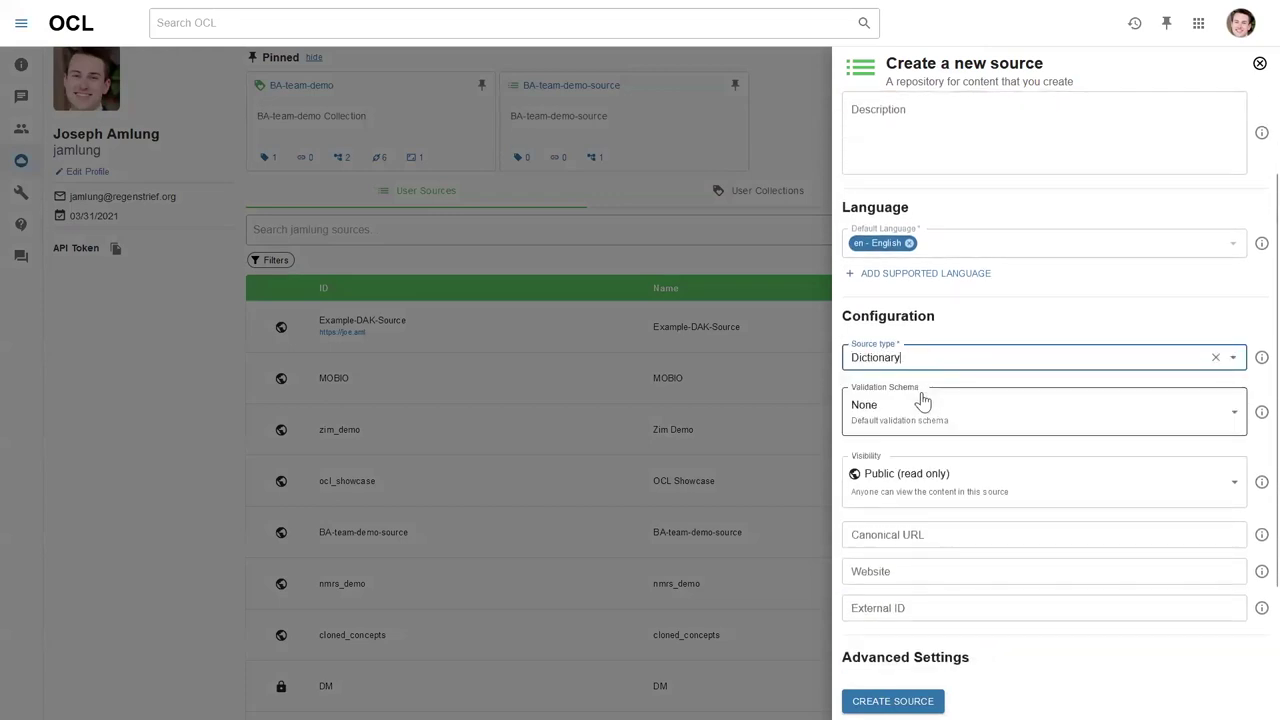
scroll(945, 305, down, 2)
click(932, 295)
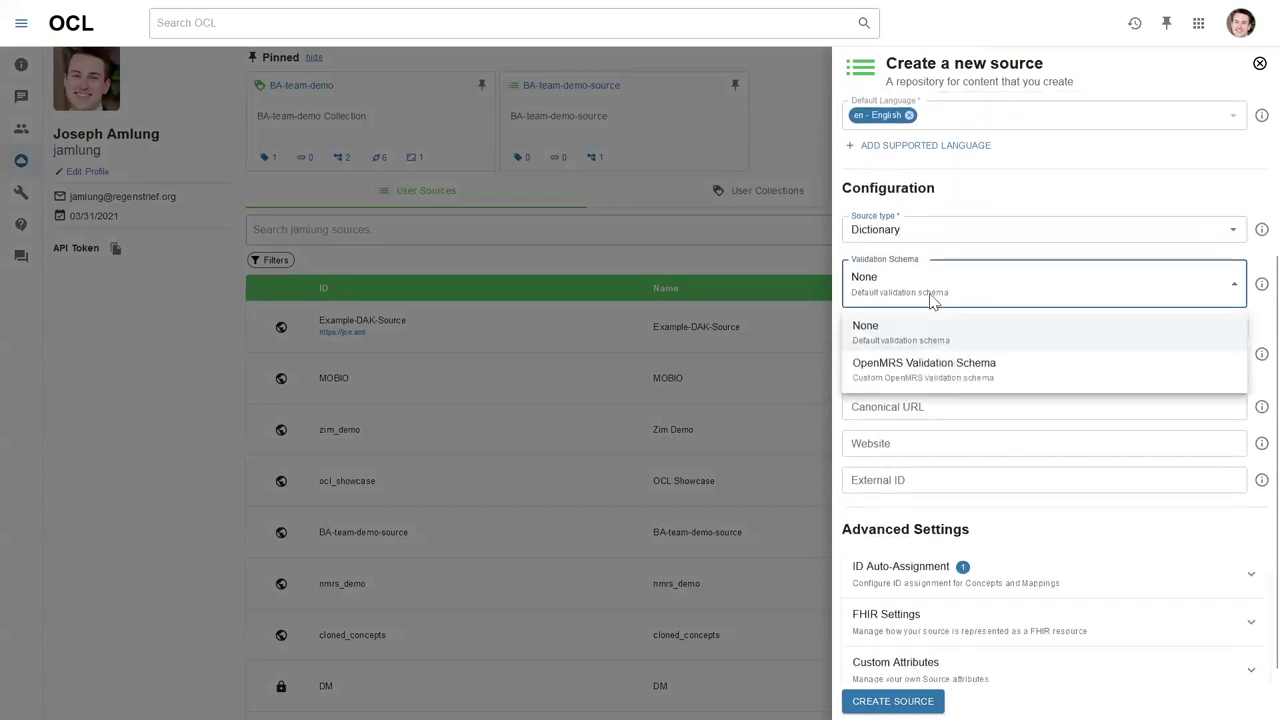
click(950, 366)
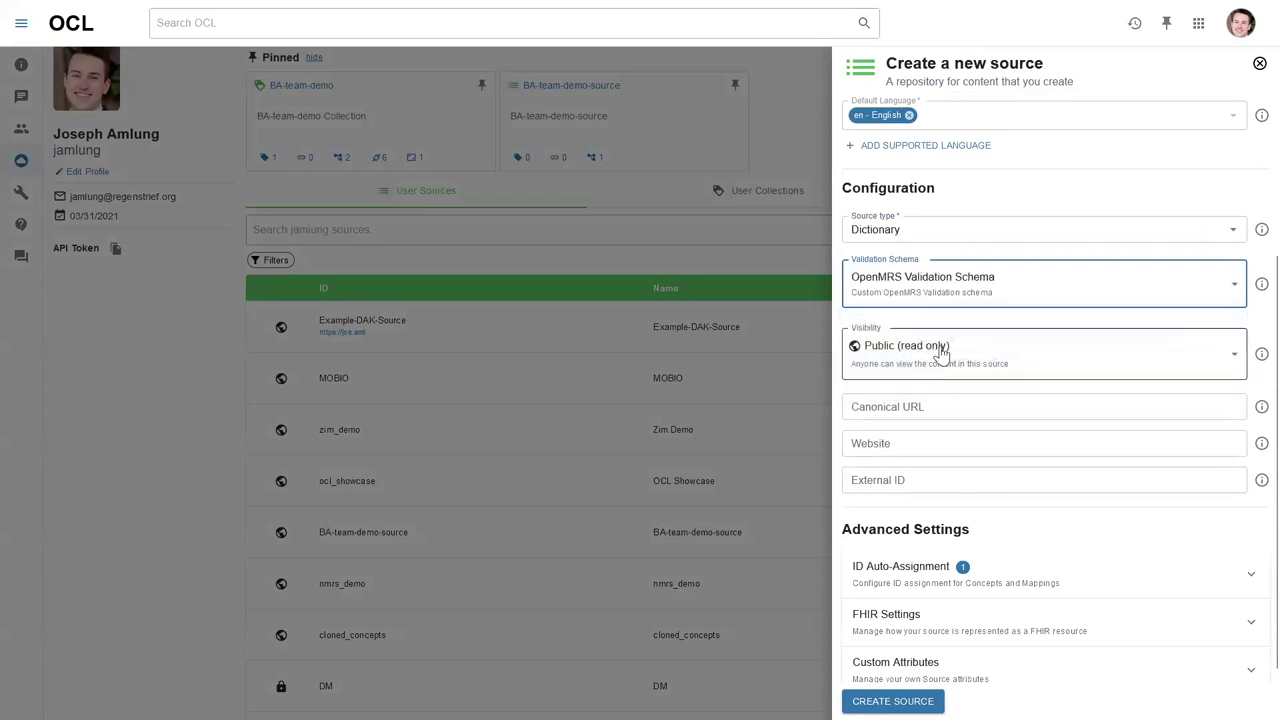
scroll(960, 314, down, 1)
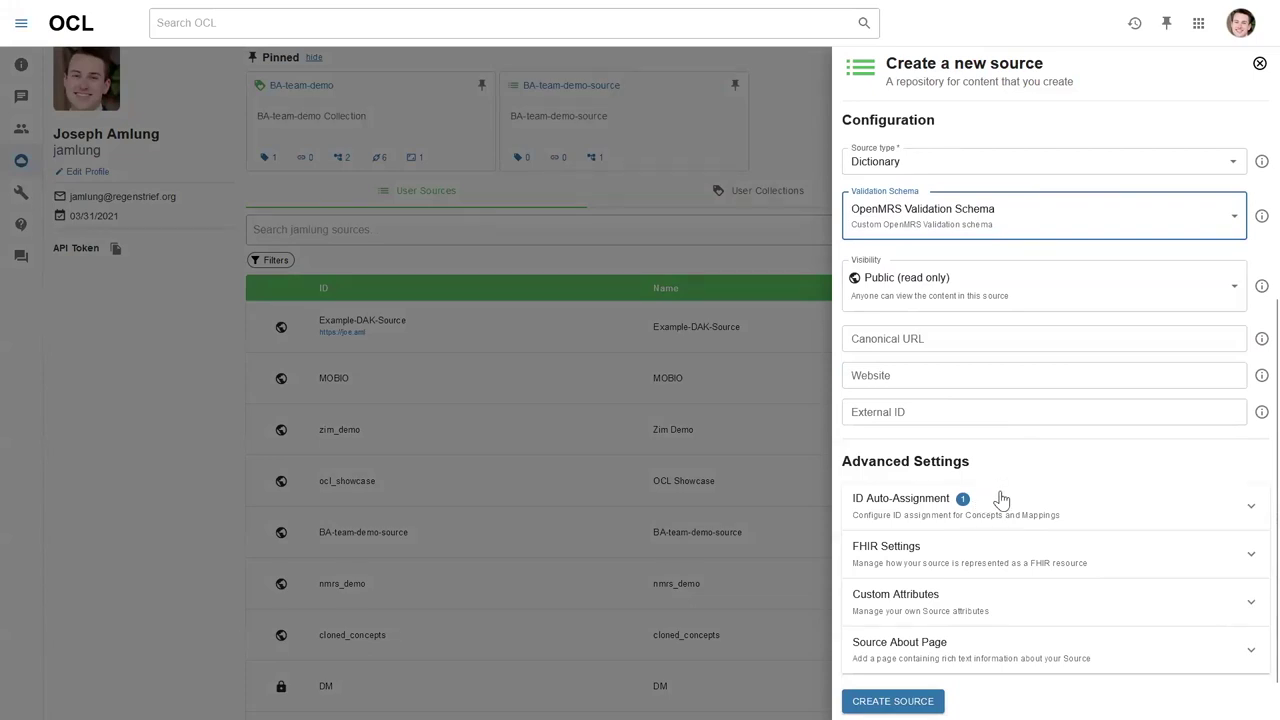
Expand ID Auto-Assignment and set concept IDs to assign sequentially.
click(1001, 499)
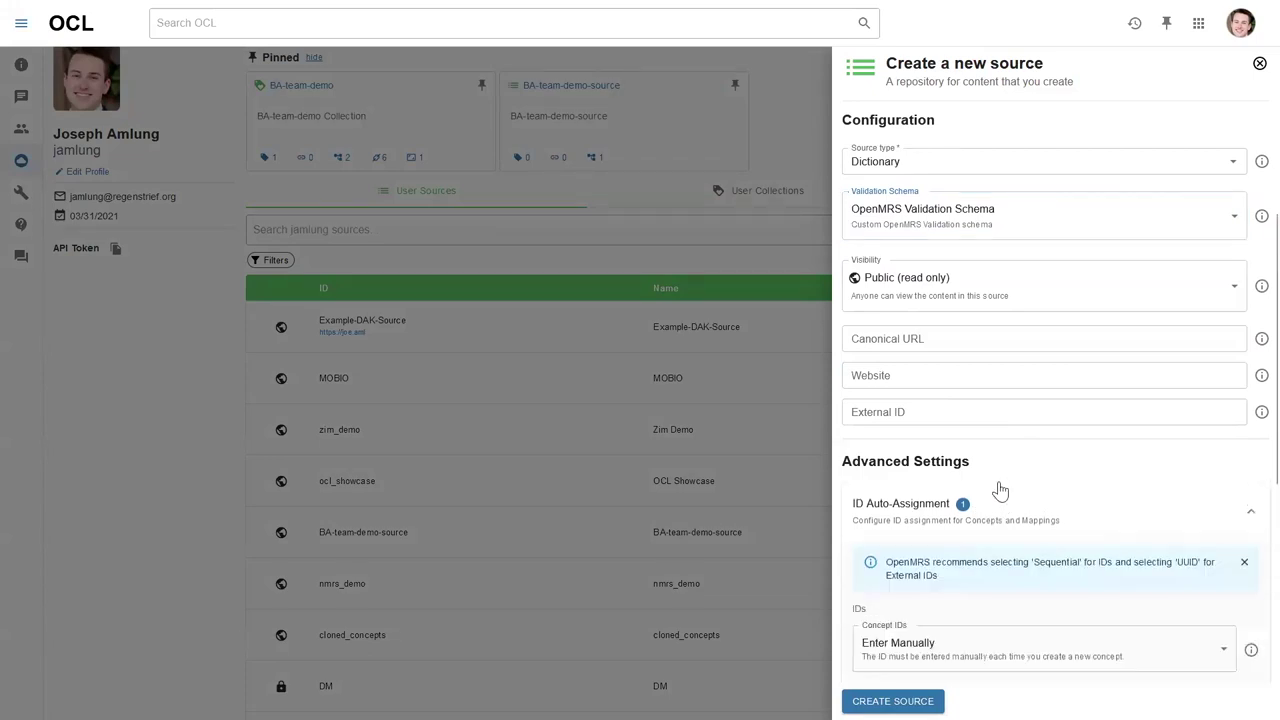
scroll(997, 489, down, 2)
scroll(1040, 424, down, 1)
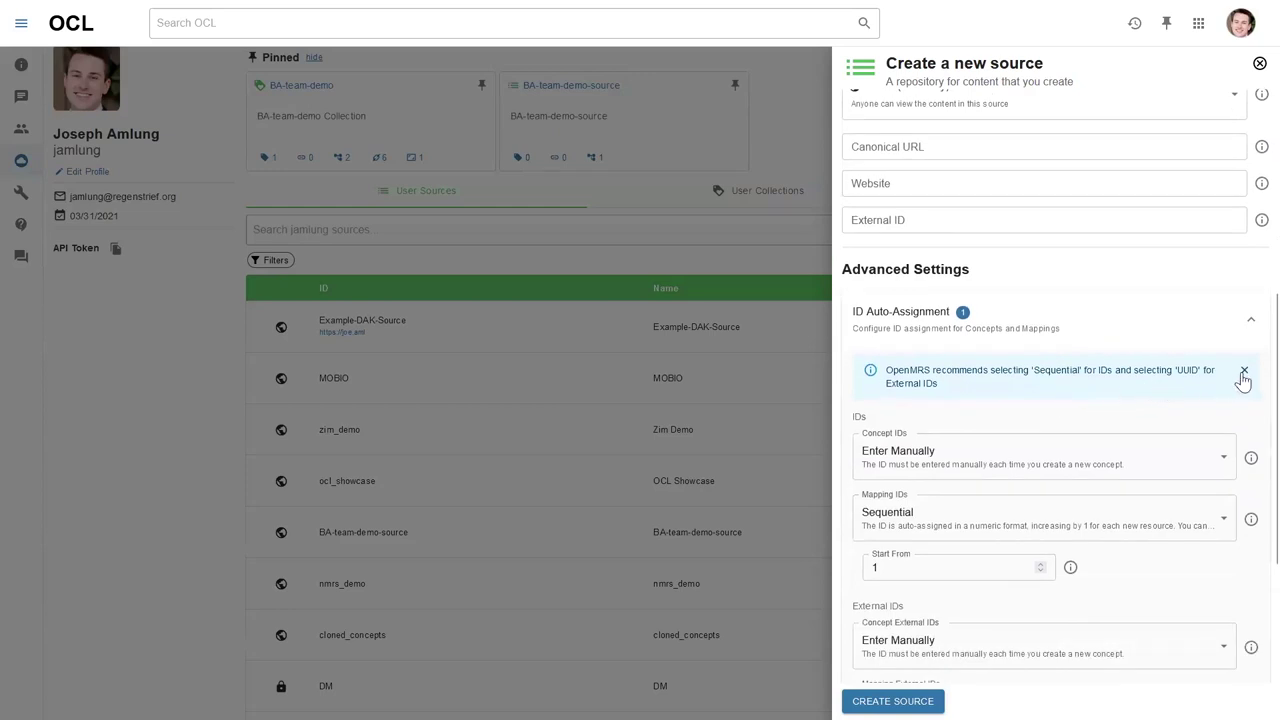
scroll(1095, 388, down, 2)
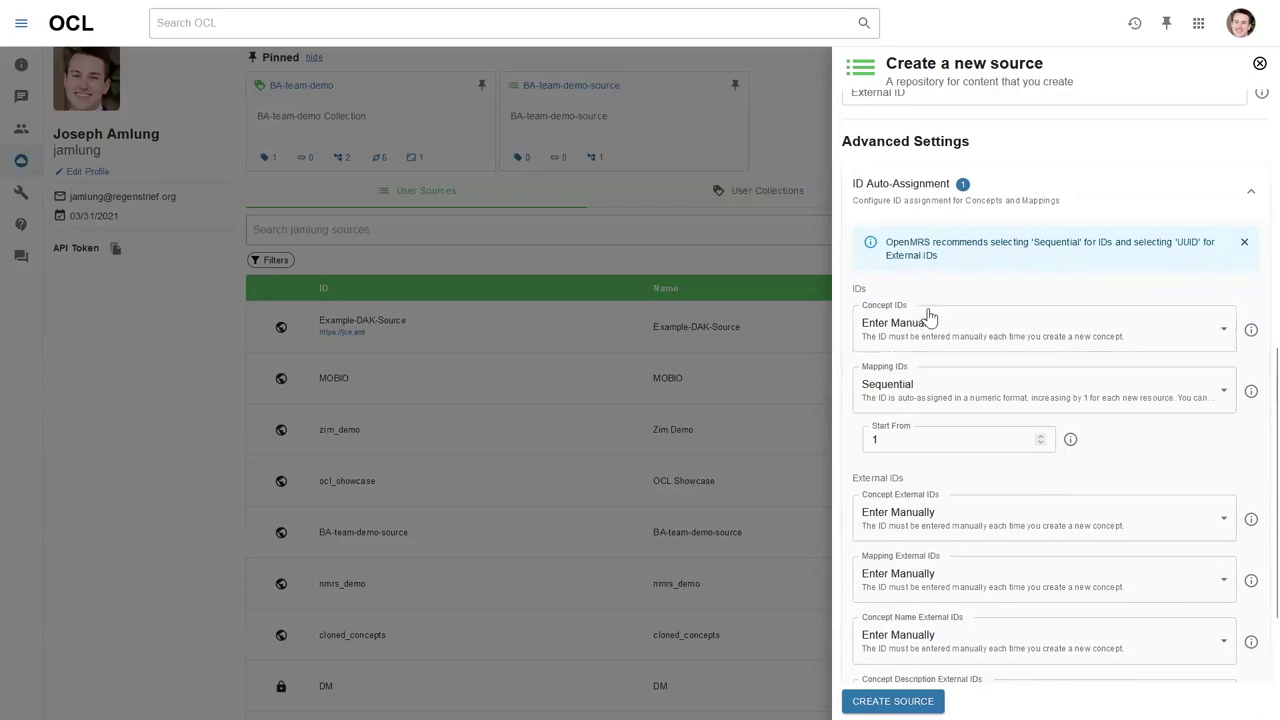
click(959, 344)
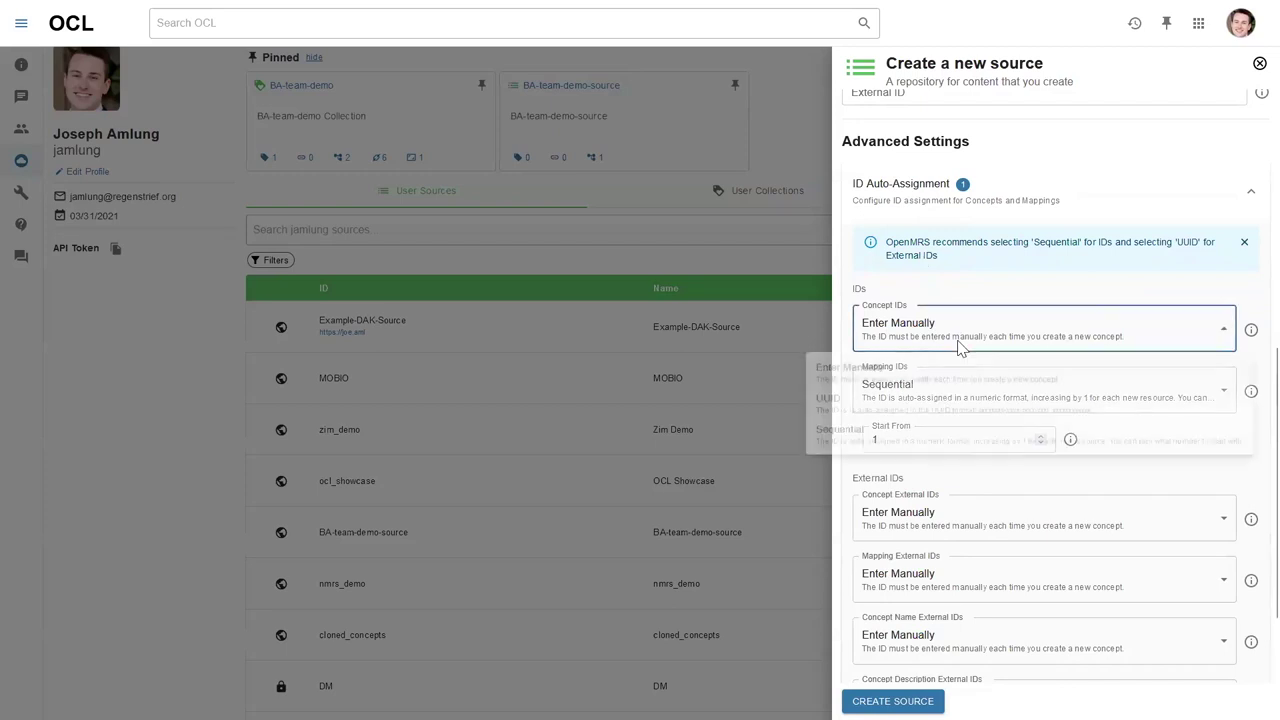
click(899, 452)
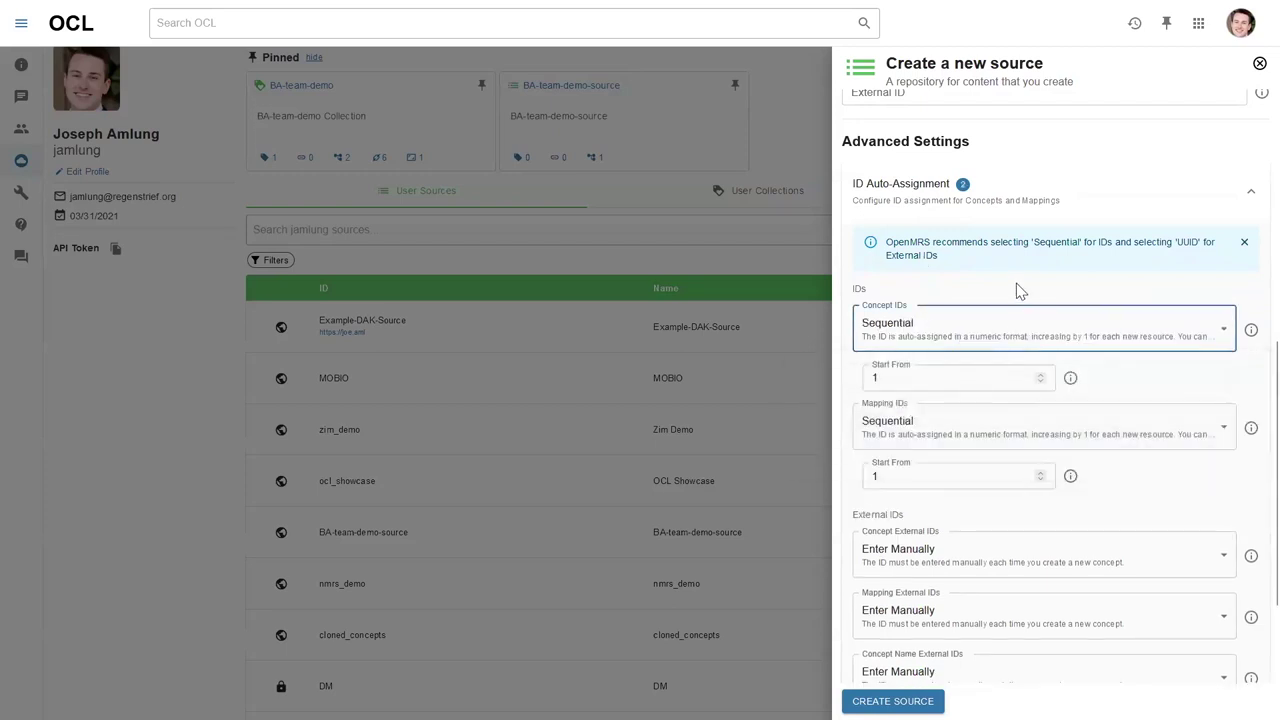
scroll(1018, 290, down, 1)
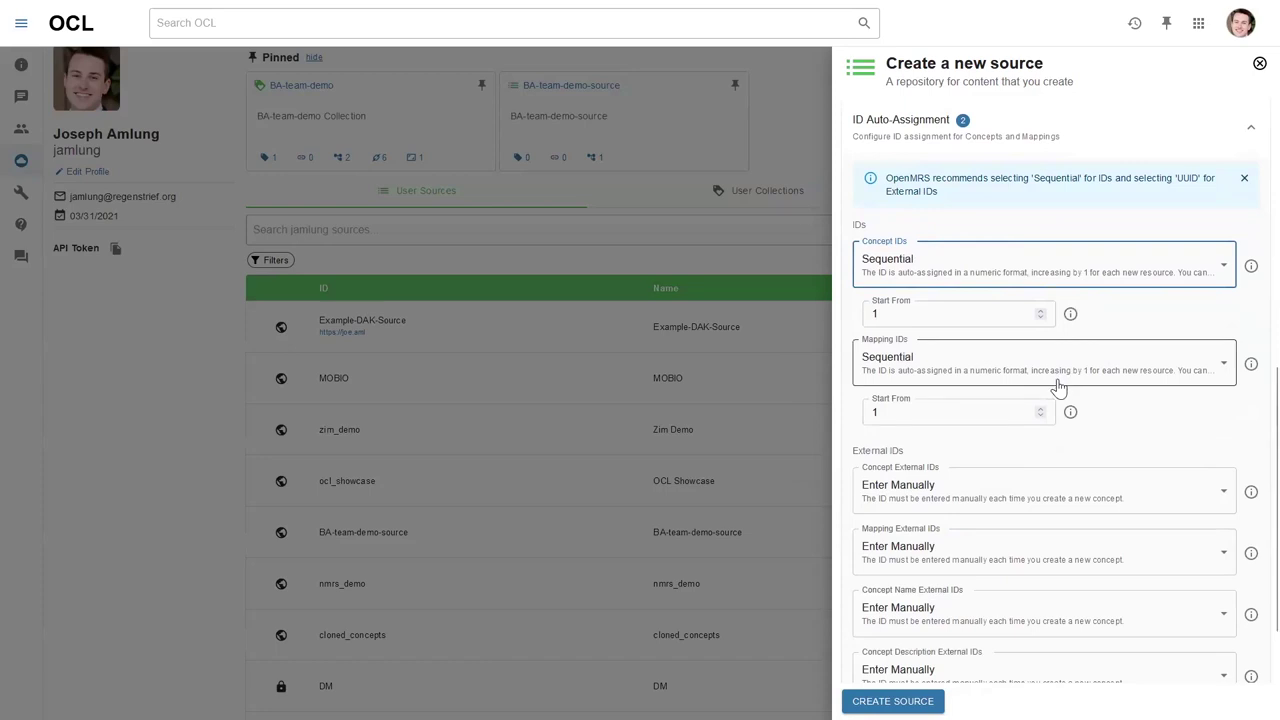
scroll(1014, 385, down, 2)
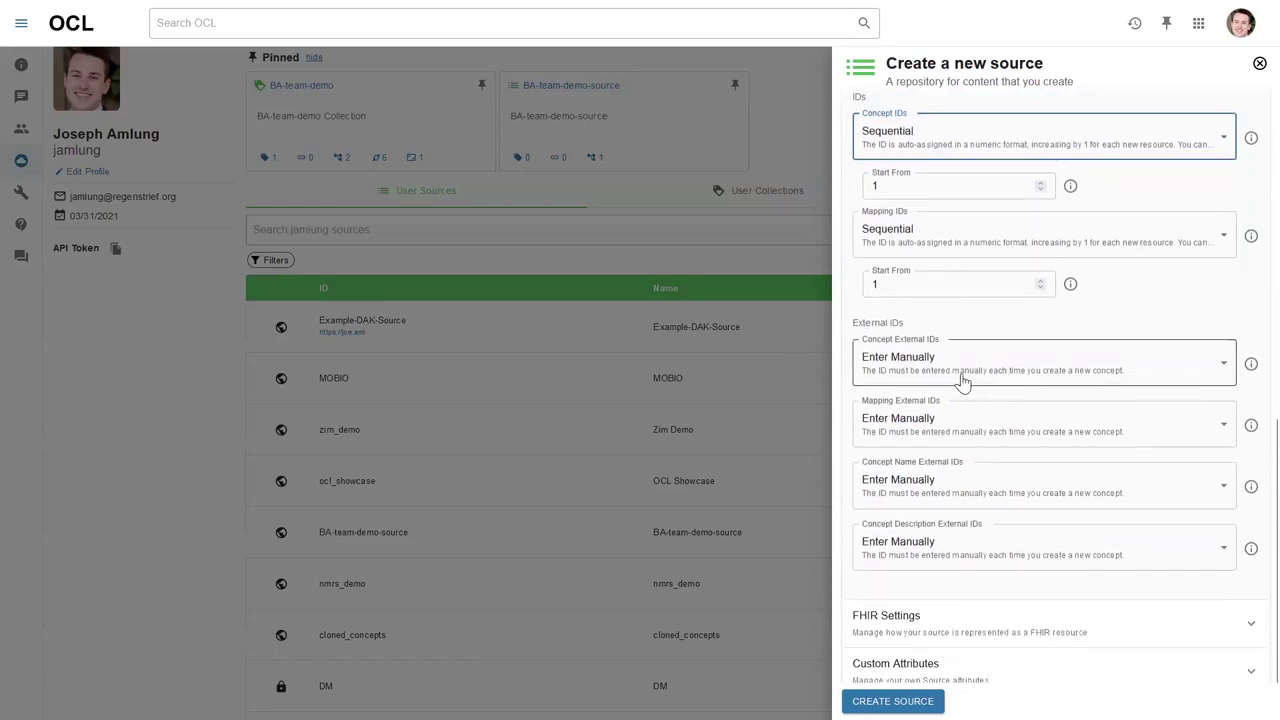
Set Concept, Mapping, Concept Name and Concept Description external IDs to UUID.
click(940, 364)
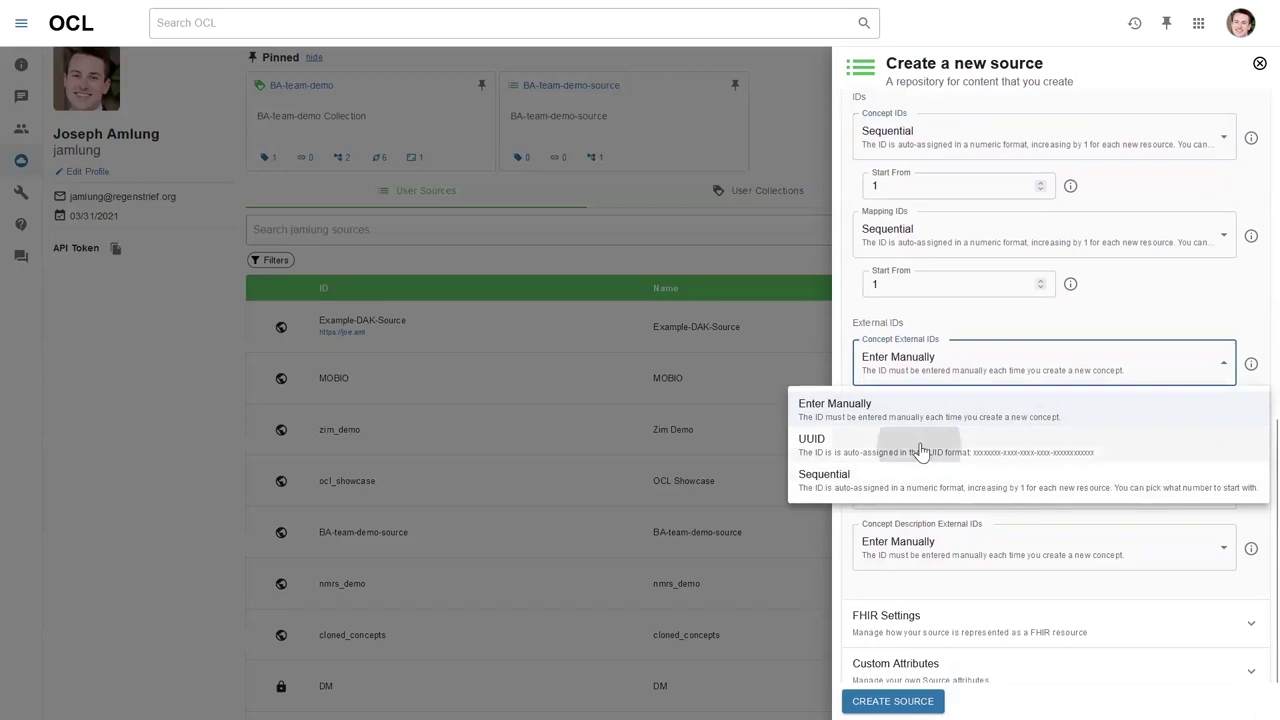
click(920, 448)
click(937, 425)
click(920, 505)
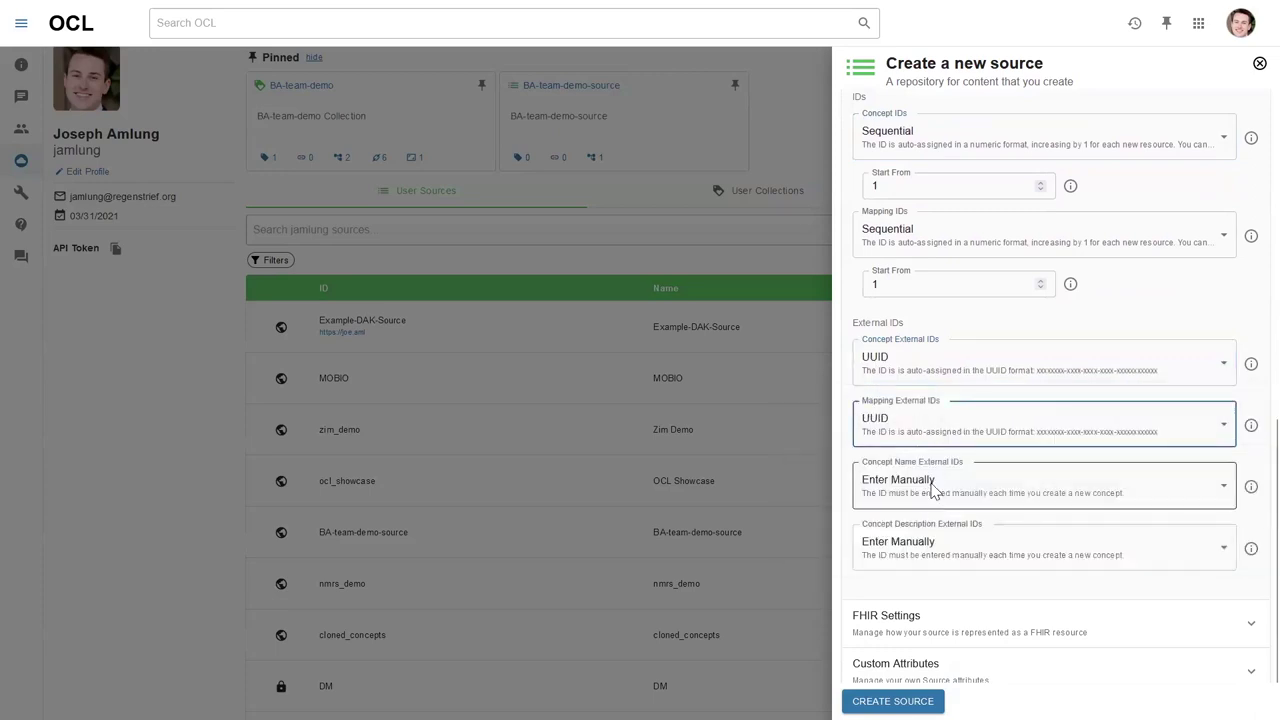
click(932, 489)
click(931, 562)
scroll(940, 535, down, 1)
click(928, 498)
click(935, 566)
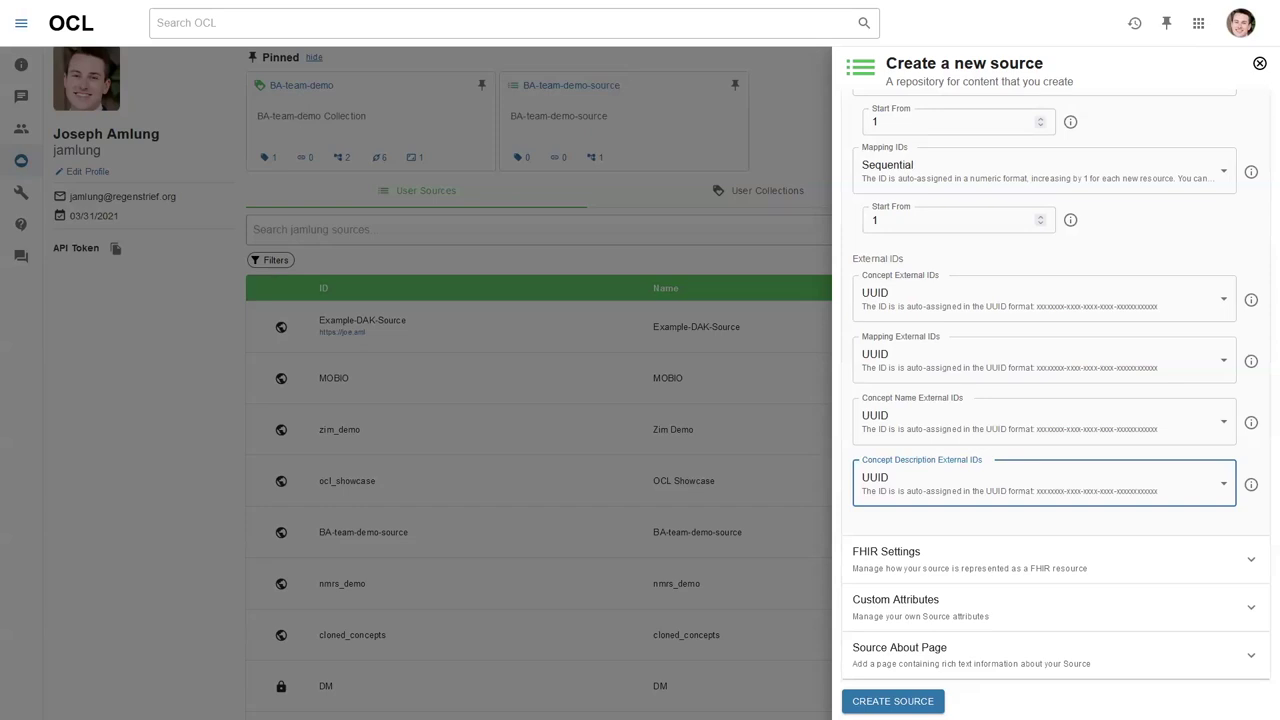
Collapse the ID Auto-Assignment section and return to the top of the form.
scroll(967, 520, down, 1)
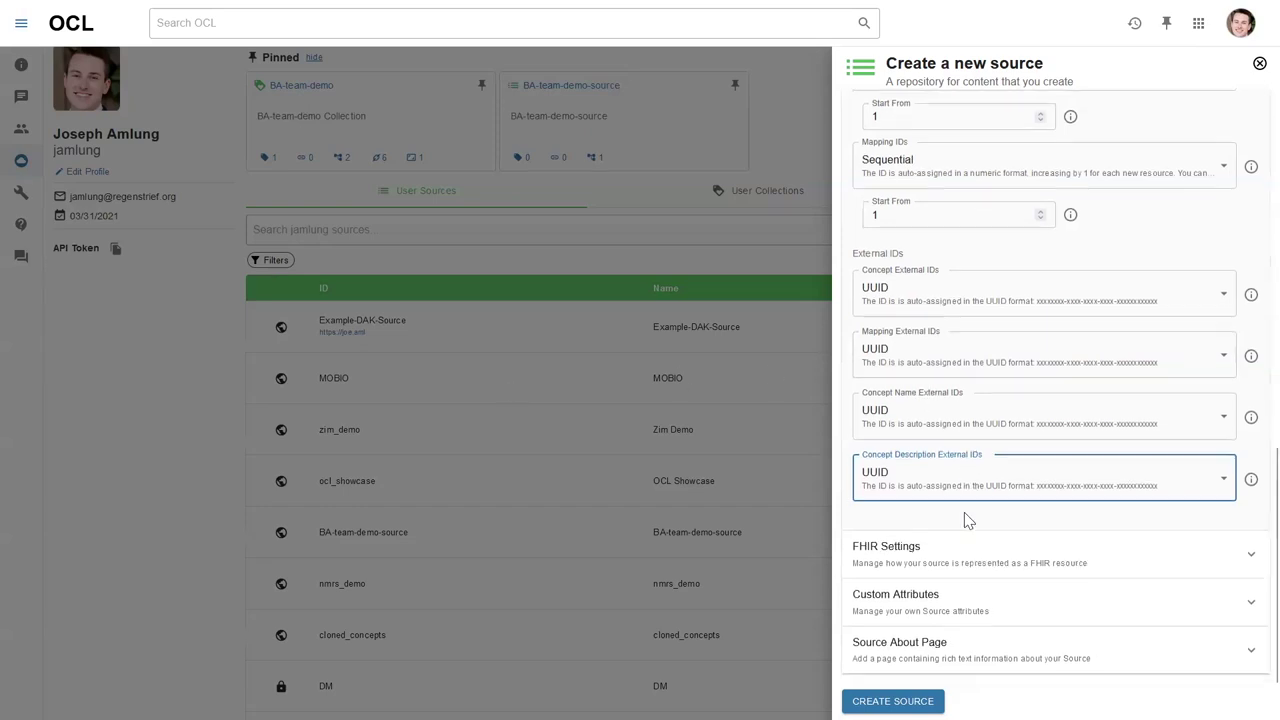
scroll(967, 518, up, 5)
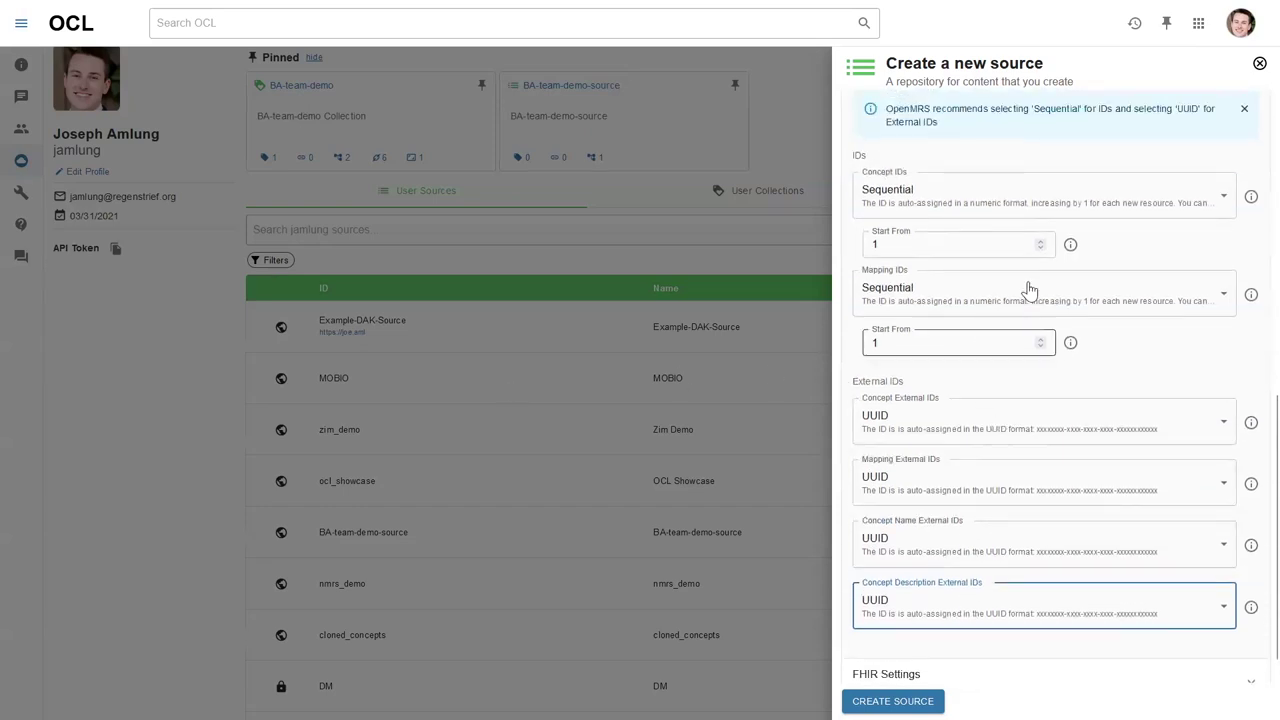
click(1013, 198)
scroll(957, 497, up, 2)
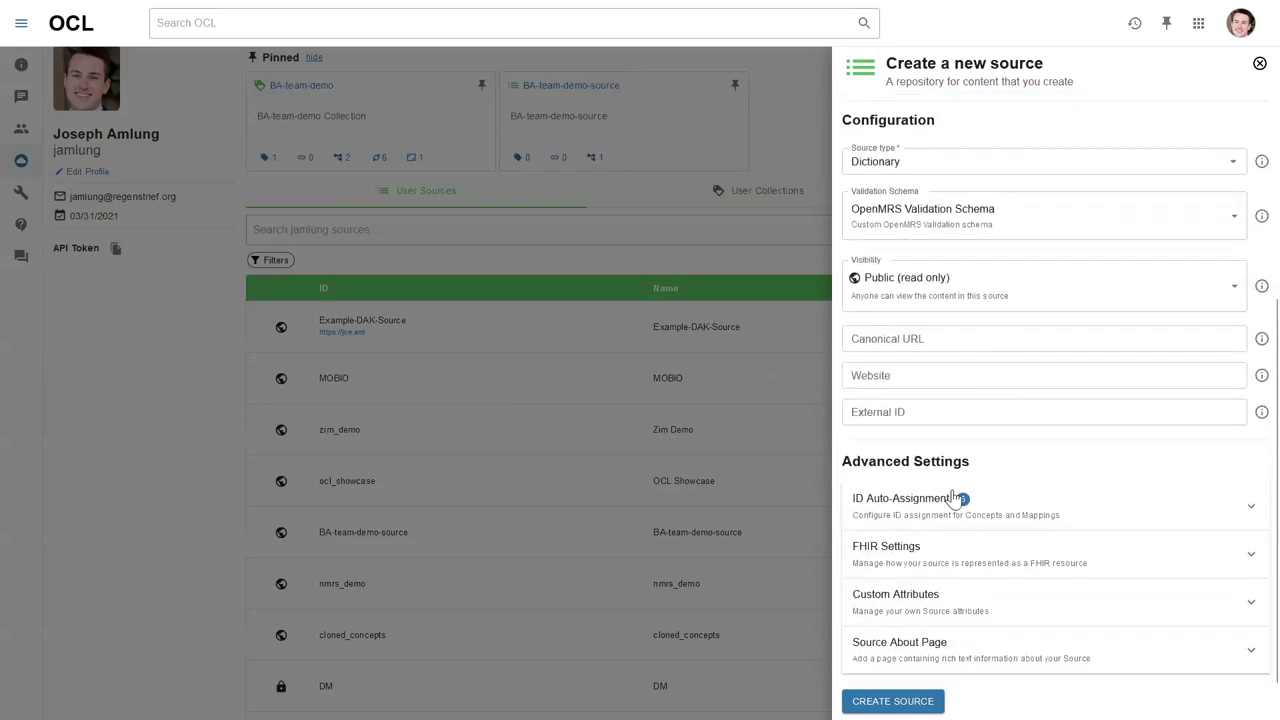
scroll(985, 485, up, 1)
scroll(982, 490, up, 3)
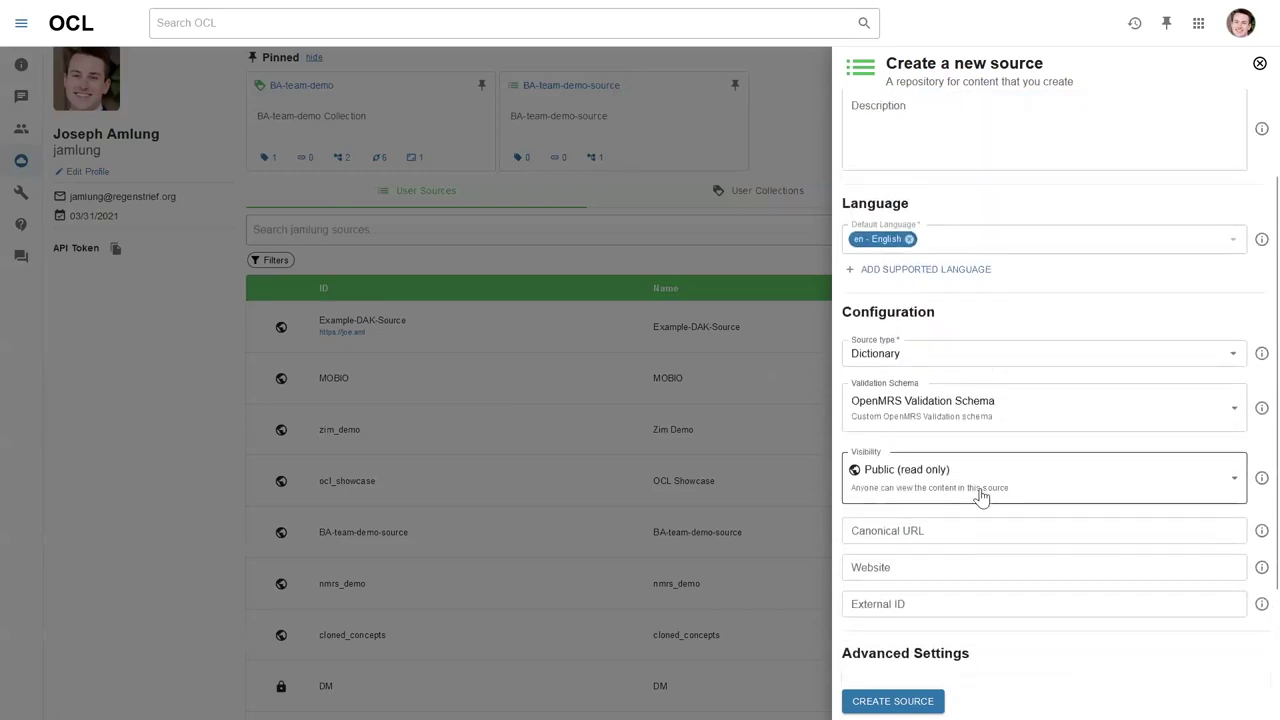
scroll(980, 491, up, 3)
Create the openmrs-demo-source source from the completed form.
click(893, 701)
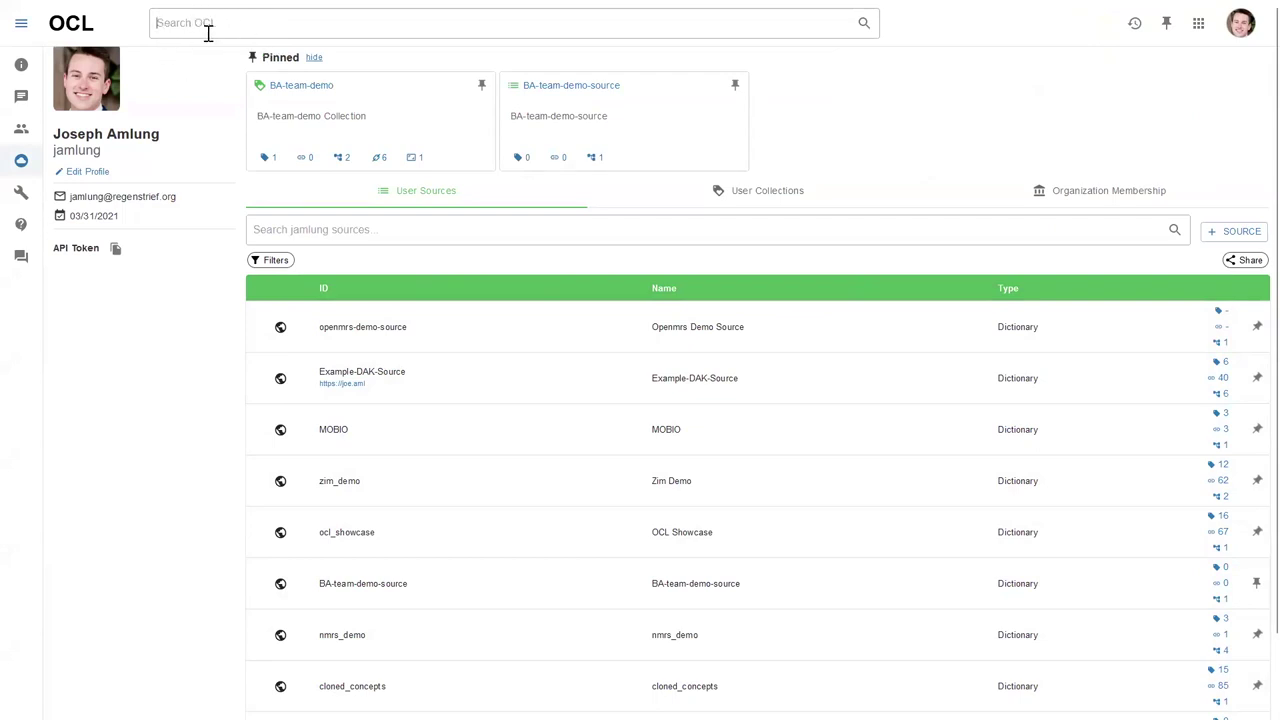
Search OCL for 'blood panel' and bring up the result filter options.
text(blood panel)
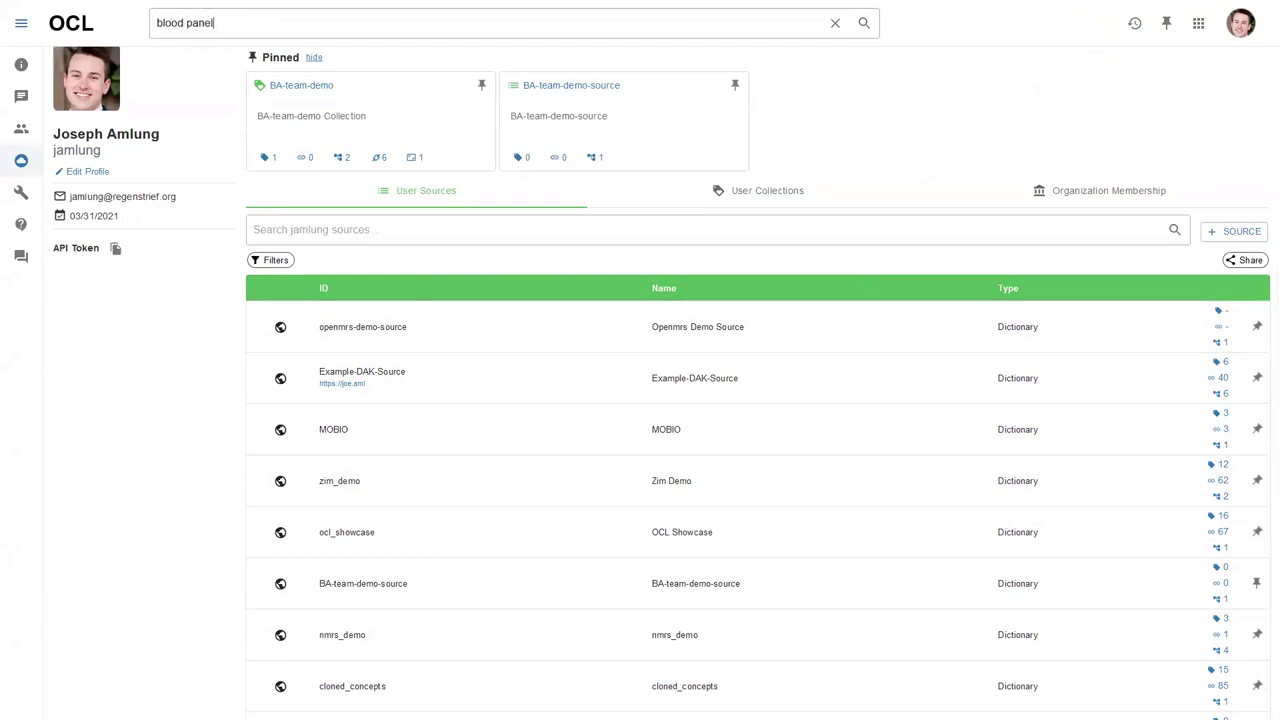
key(Return)
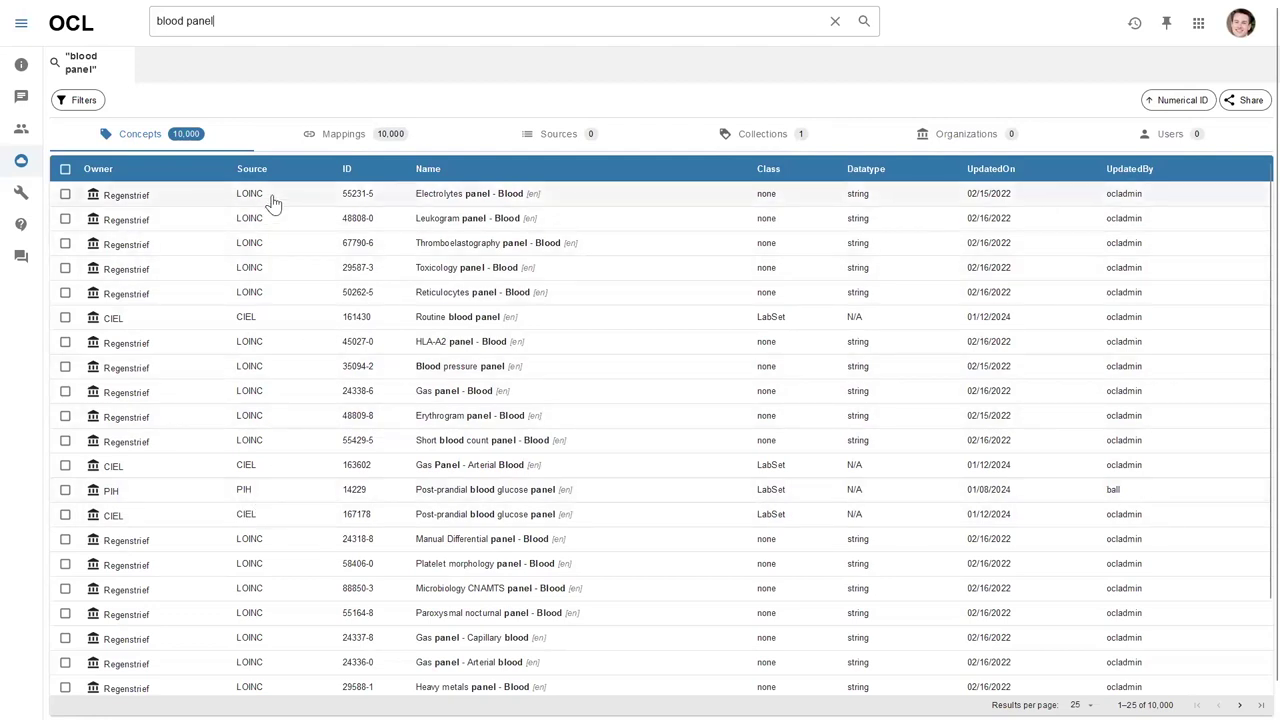
click(80, 100)
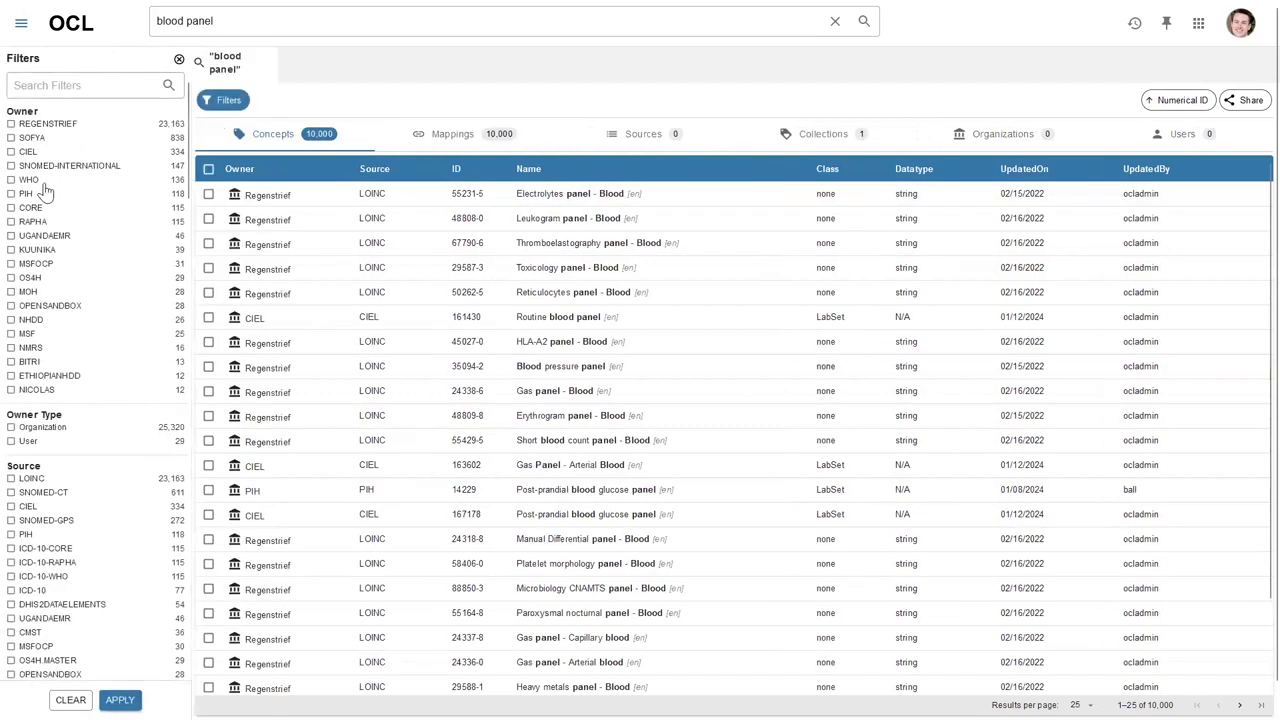
scroll(40, 465, down, 5)
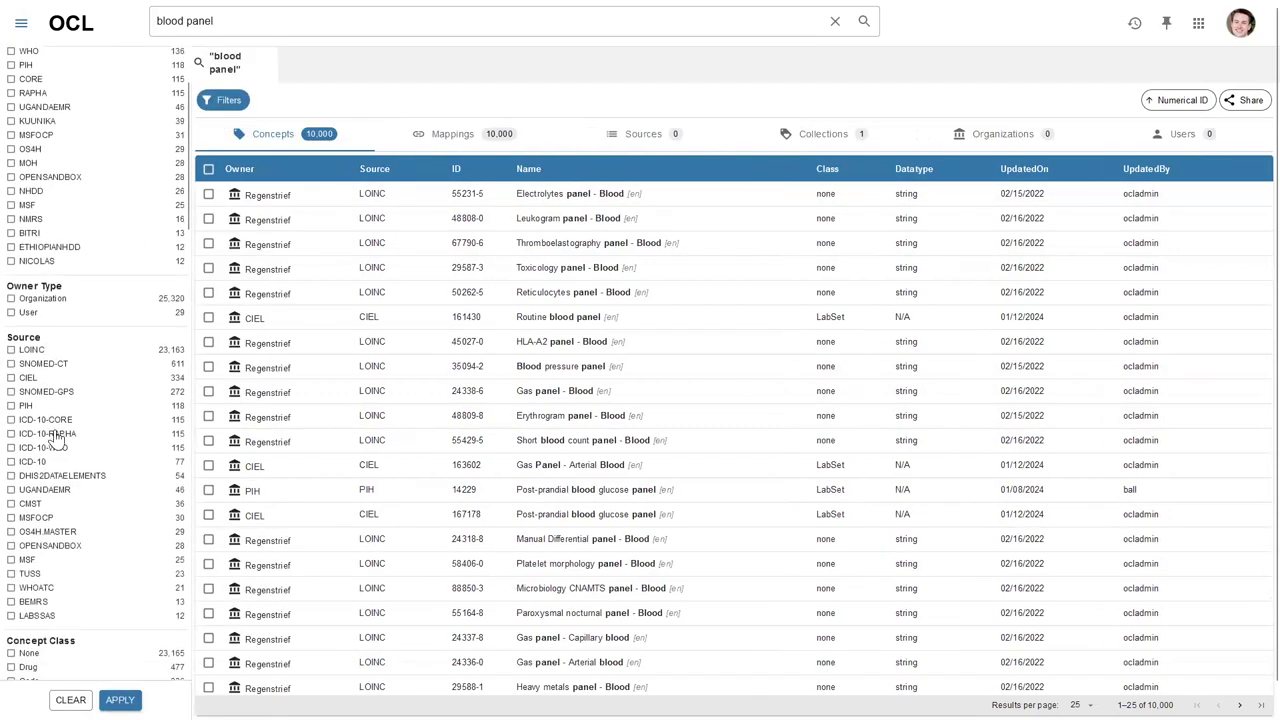
scroll(75, 507, down, 1)
scroll(44, 468, down, 2)
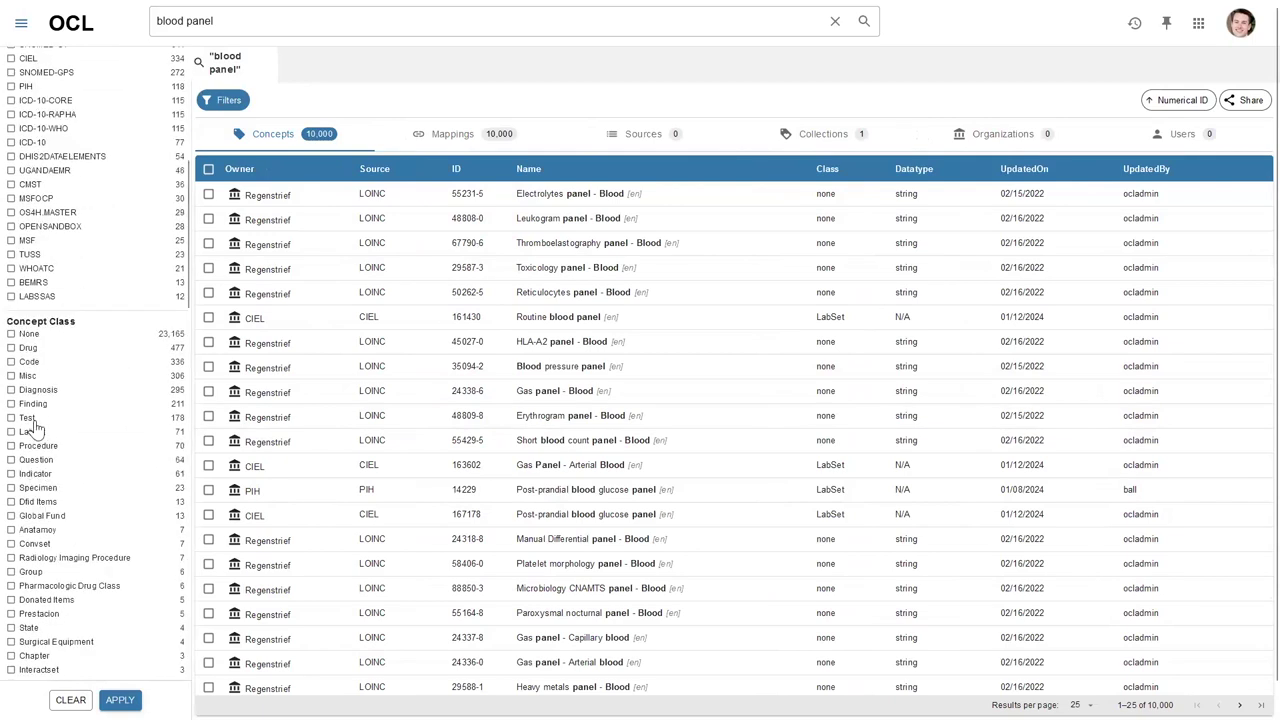
scroll(44, 427, down, 1)
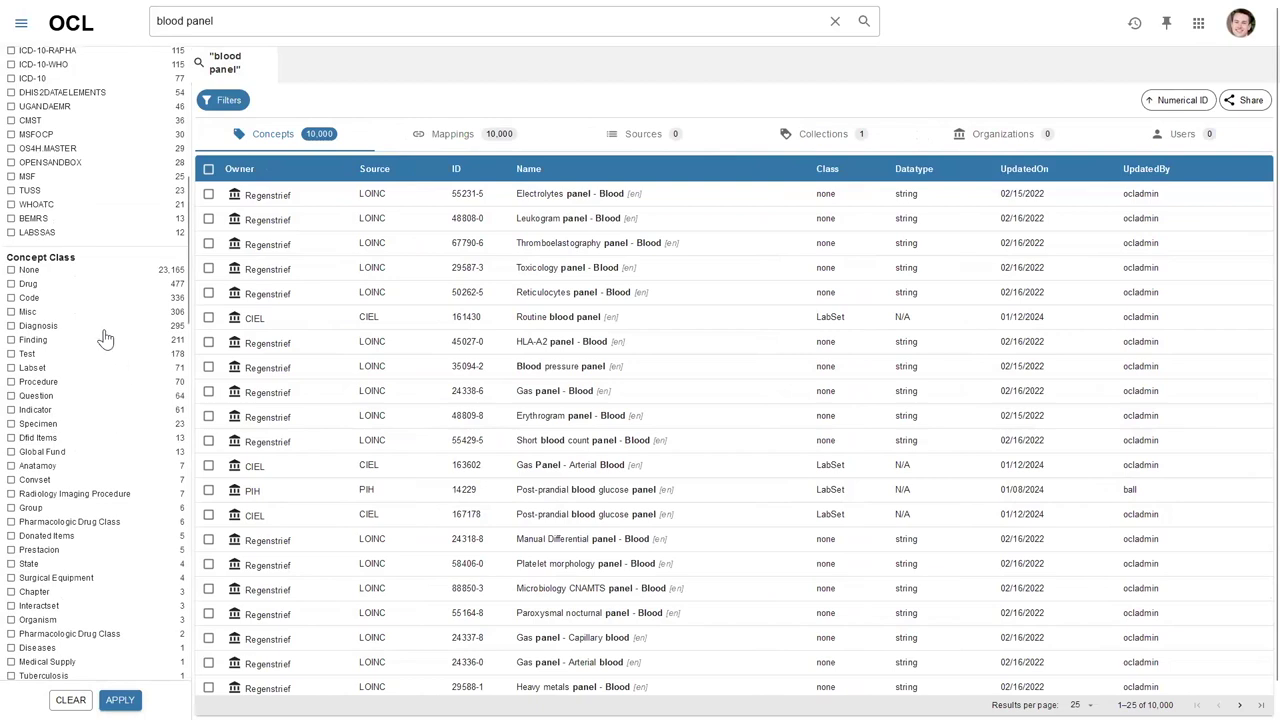
scroll(96, 430, down, 1)
scroll(96, 430, down, 4)
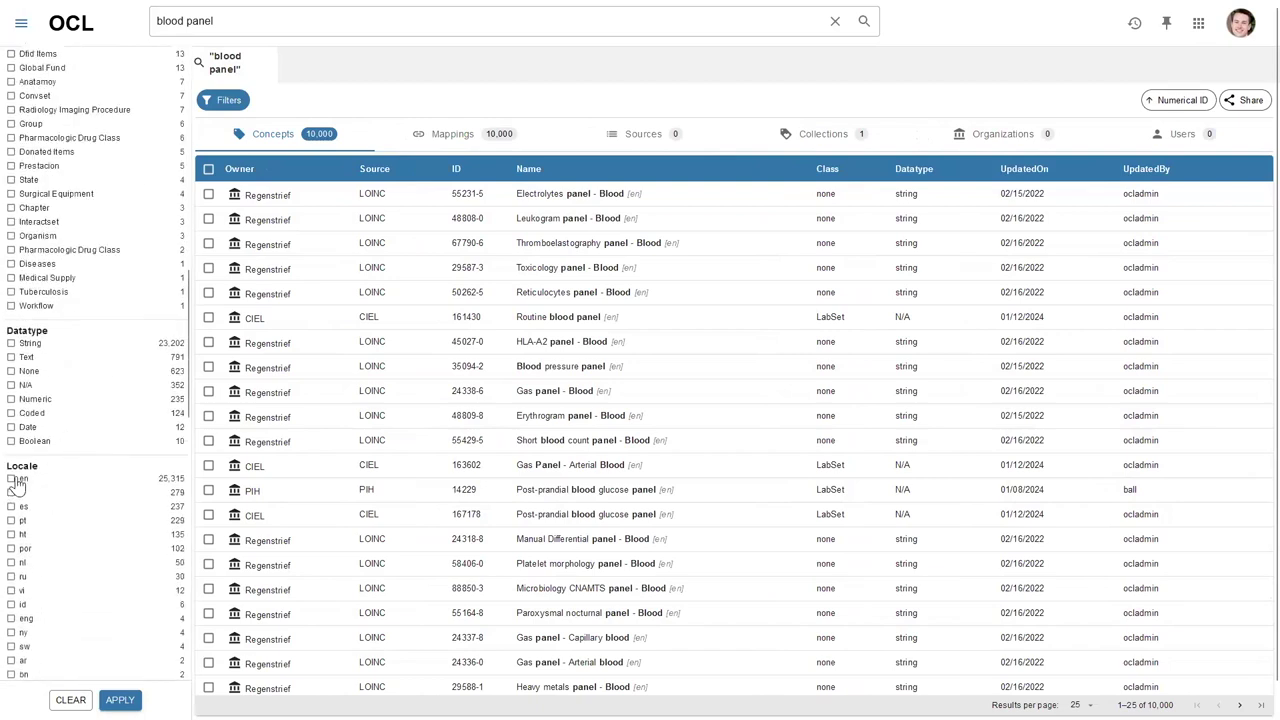
scroll(30, 488, down, 3)
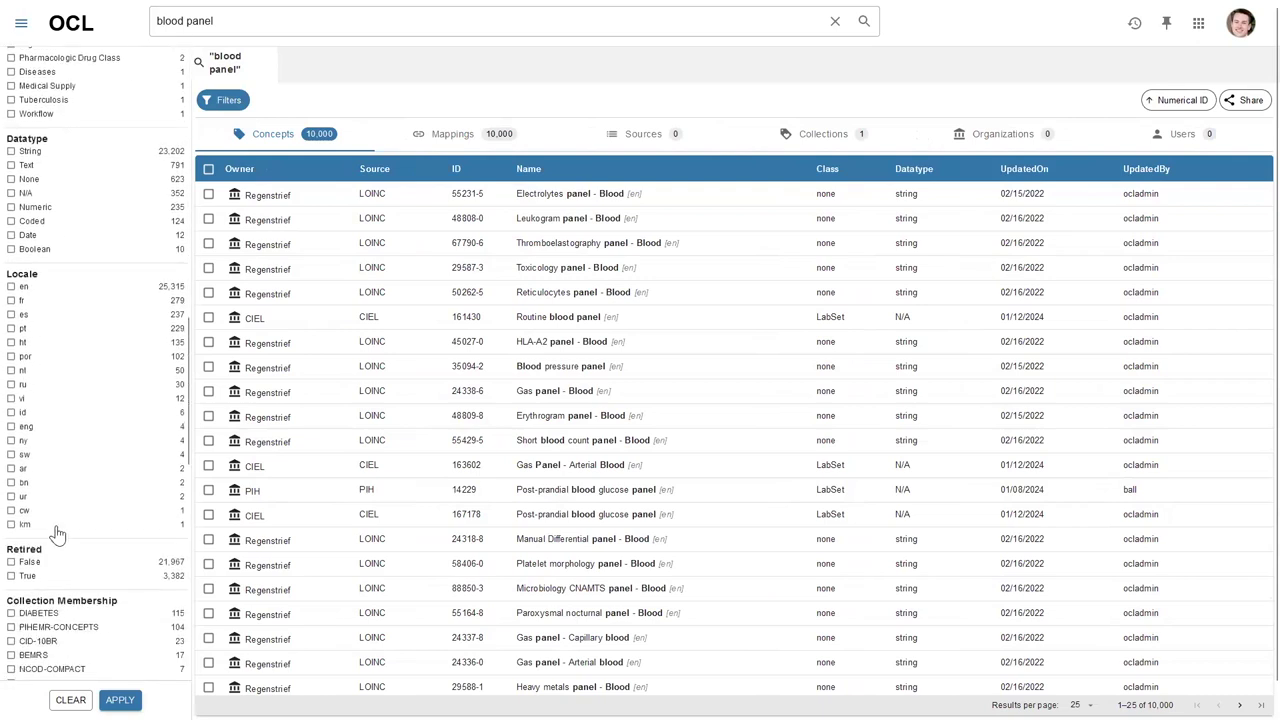
scroll(55, 530, down, 1)
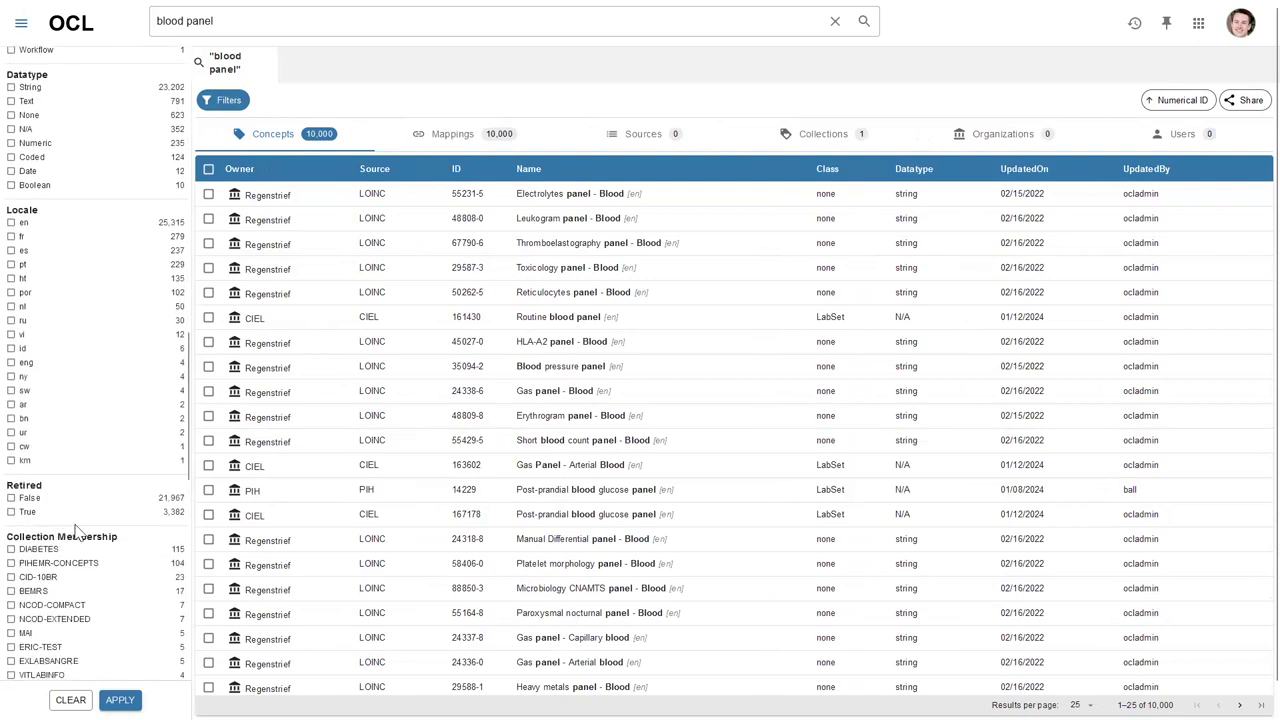
click(225, 100)
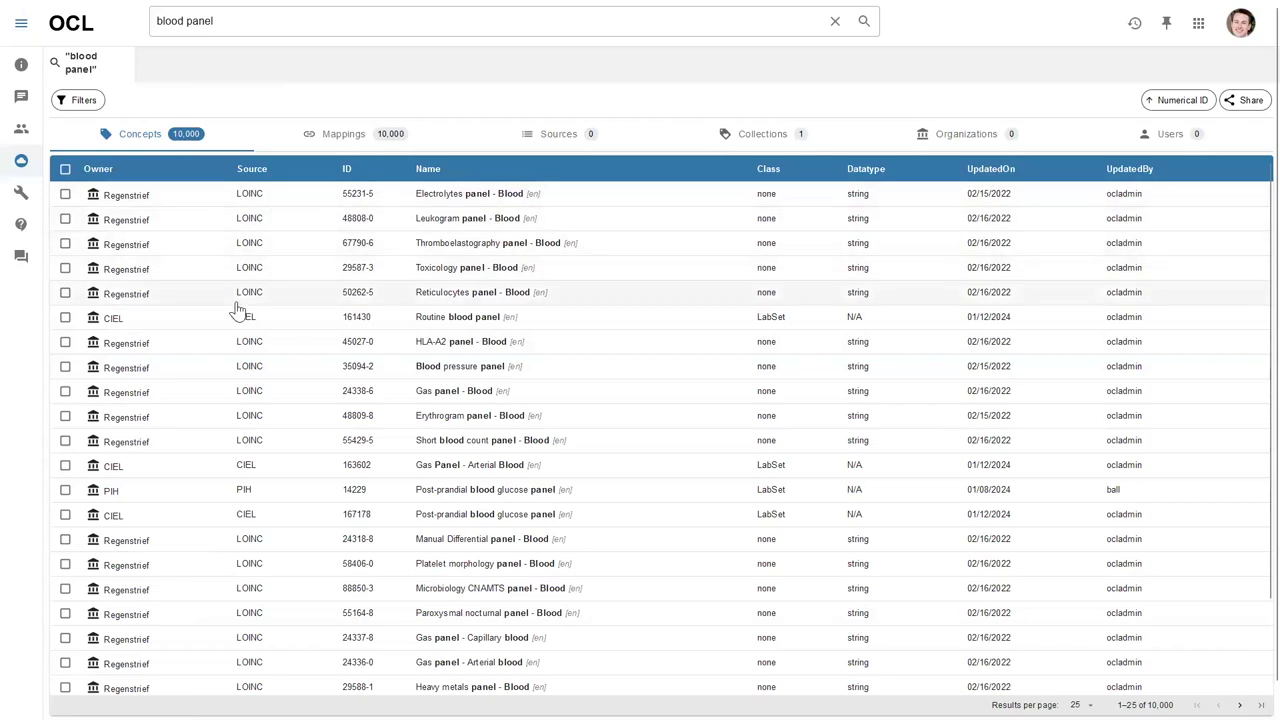
click(163, 329)
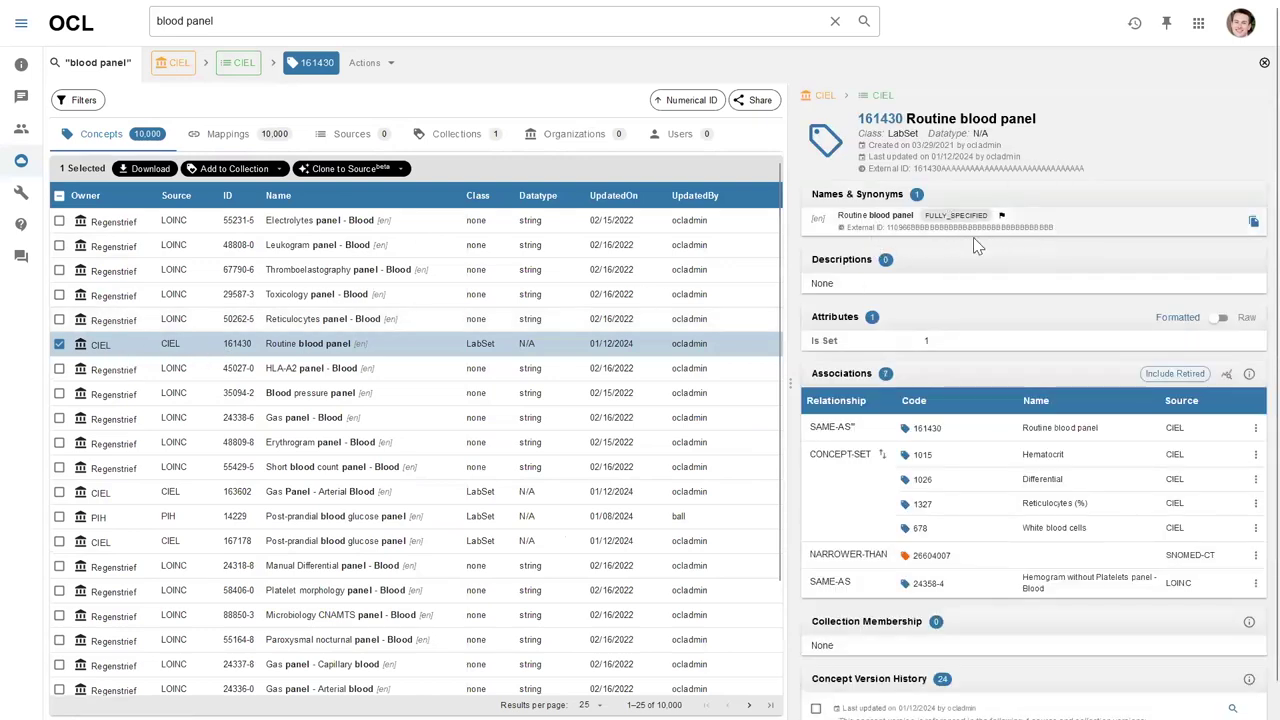
Scroll through the Routine blood panel 161430 details and its LOINC and SNOMED-CT mappings.
scroll(928, 285, down, 1)
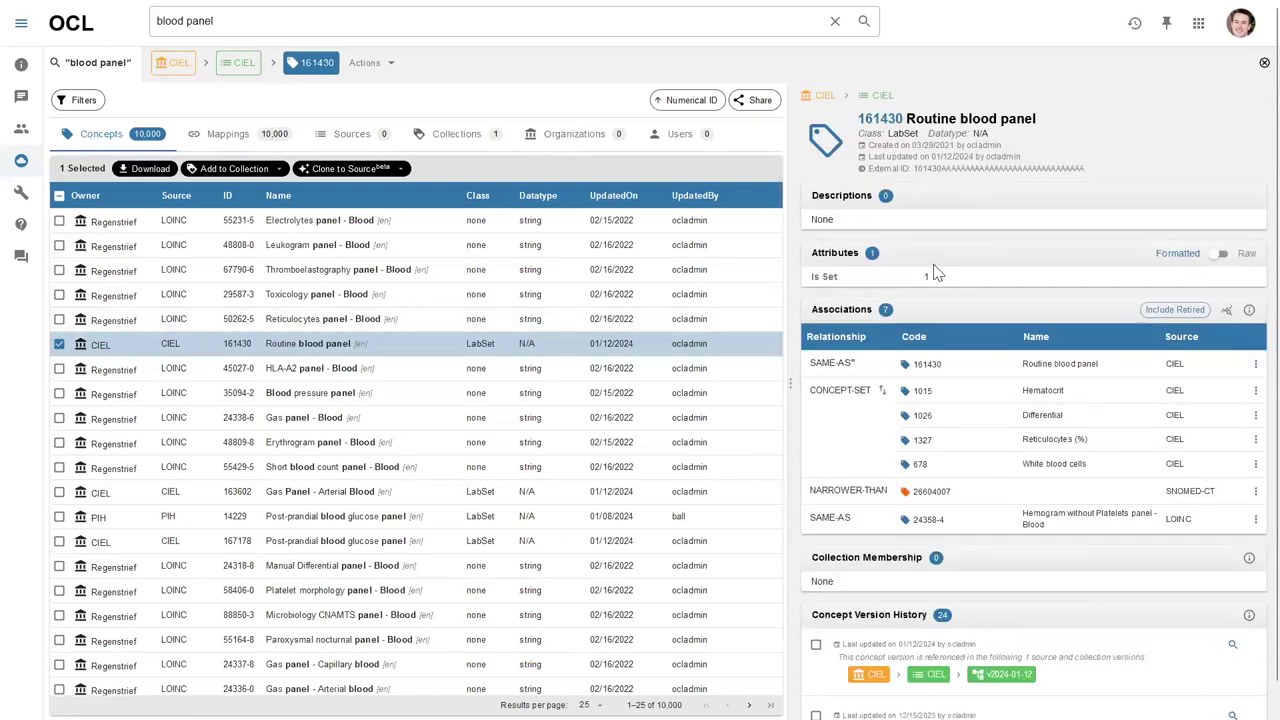
scroll(968, 285, down, 1)
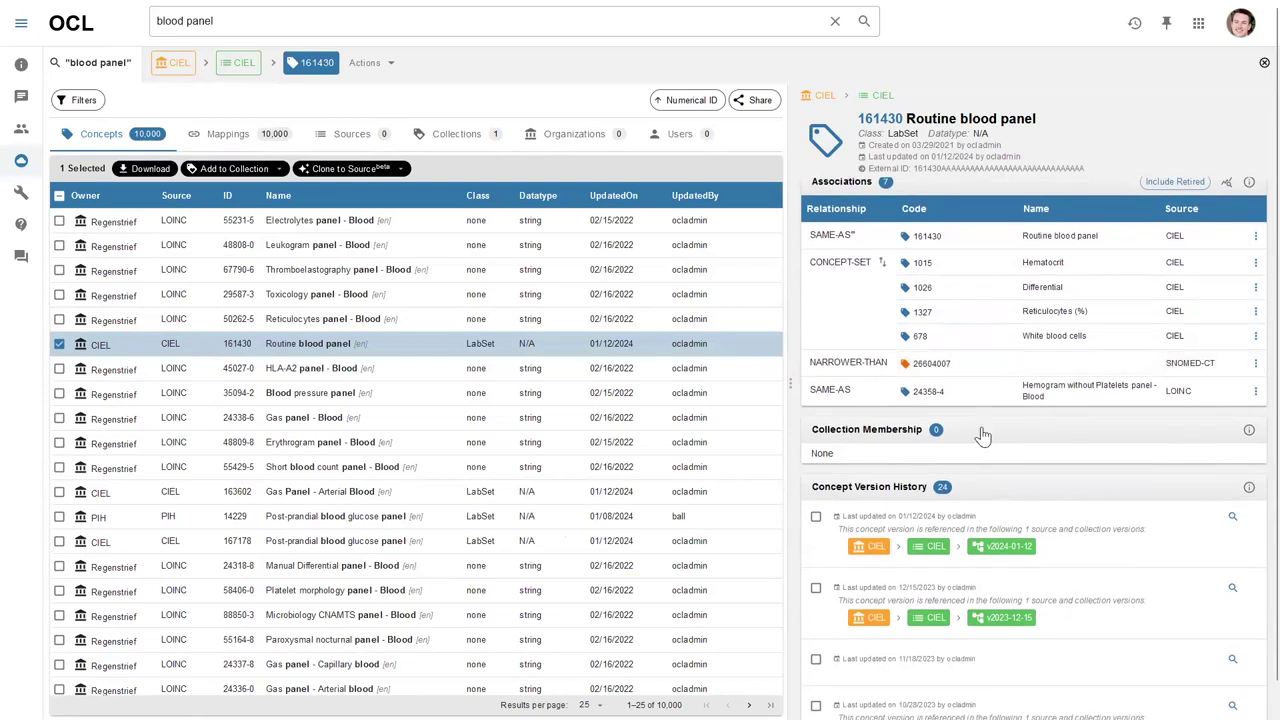
Start adding concept 161430 to a collection, filter collections by 'openm' and pick Openmrs Demo.
click(277, 169)
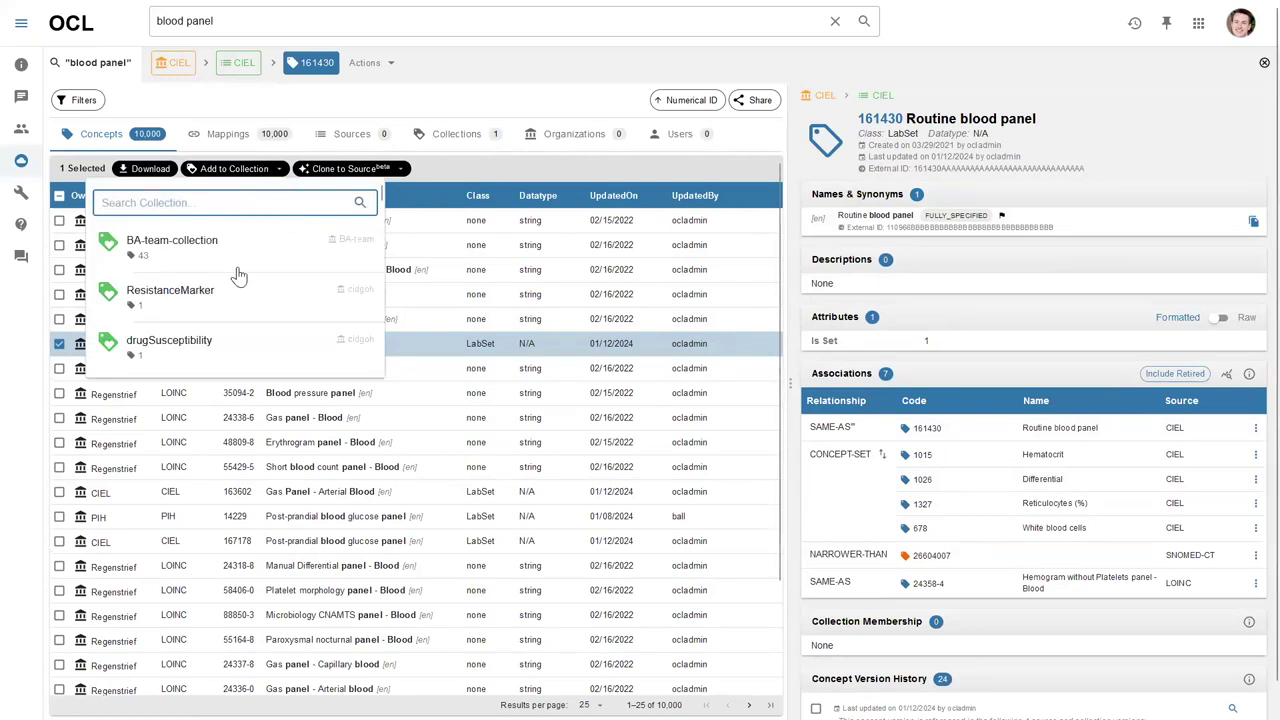
scroll(245, 298, down, 4)
scroll(245, 298, up, 4)
scroll(250, 277, down, 4)
scroll(256, 287, down, 8)
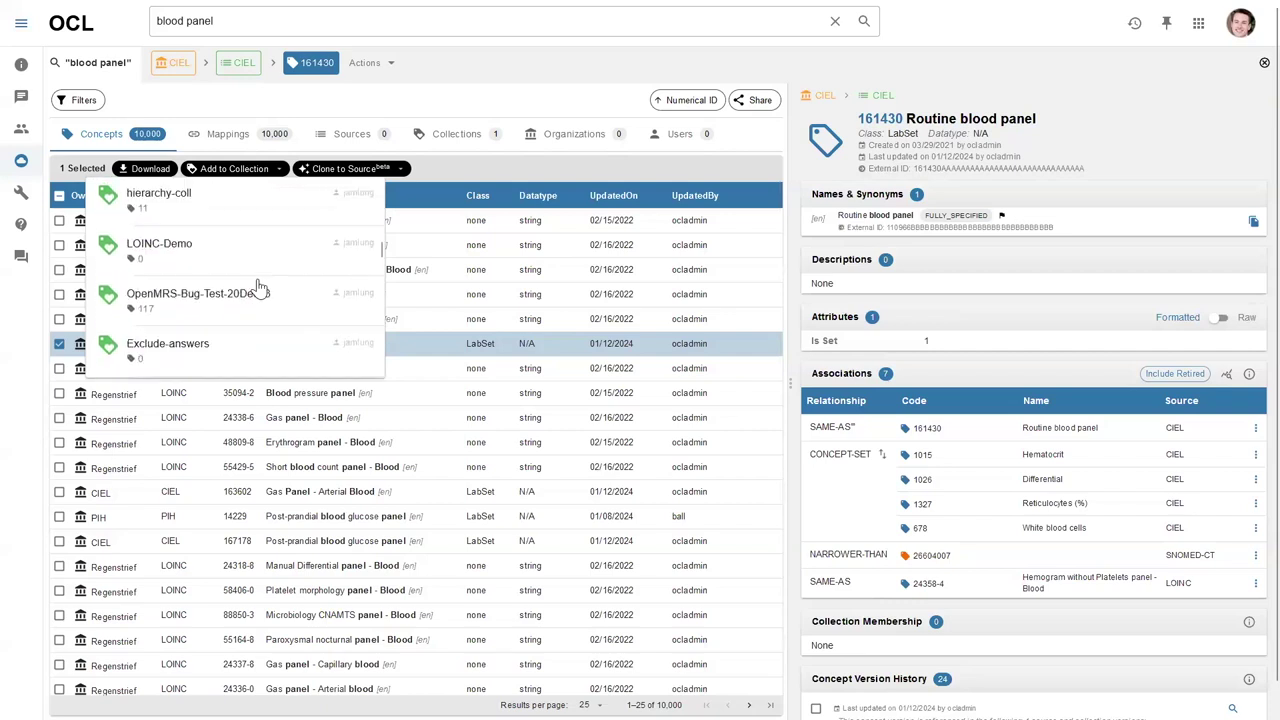
scroll(258, 288, up, 2)
scroll(170, 288, up, 8)
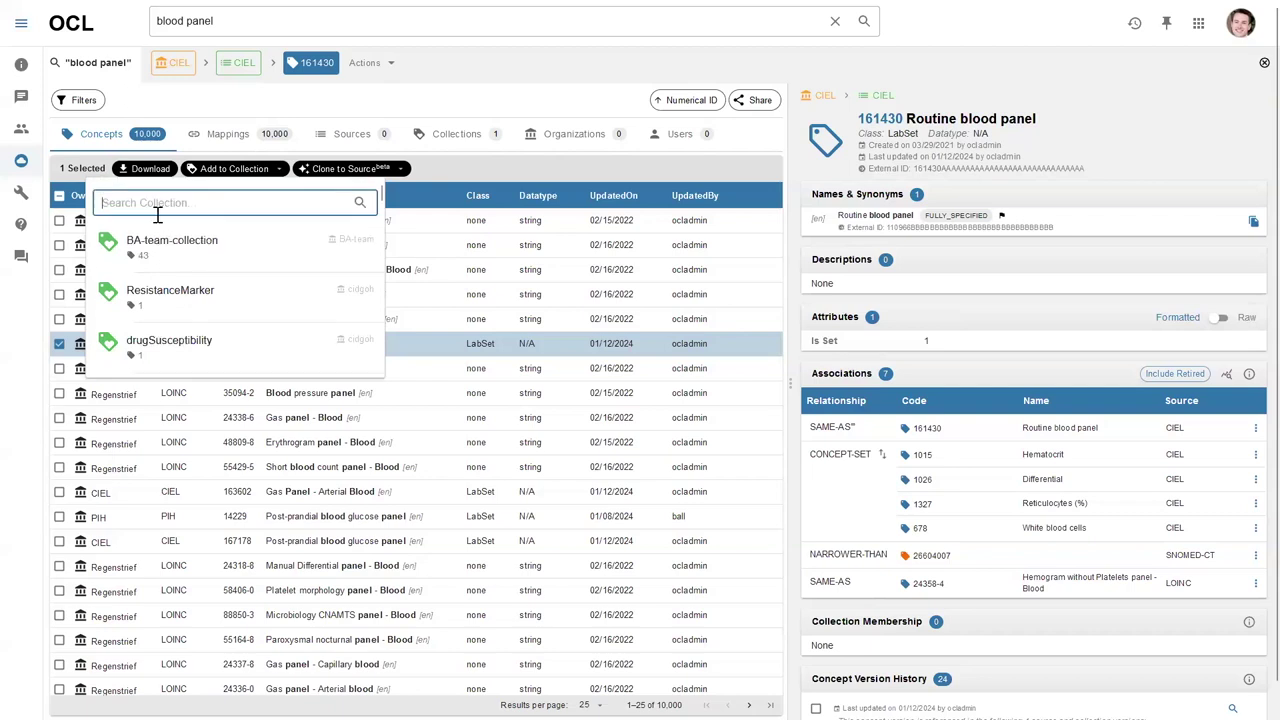
text(openmr)
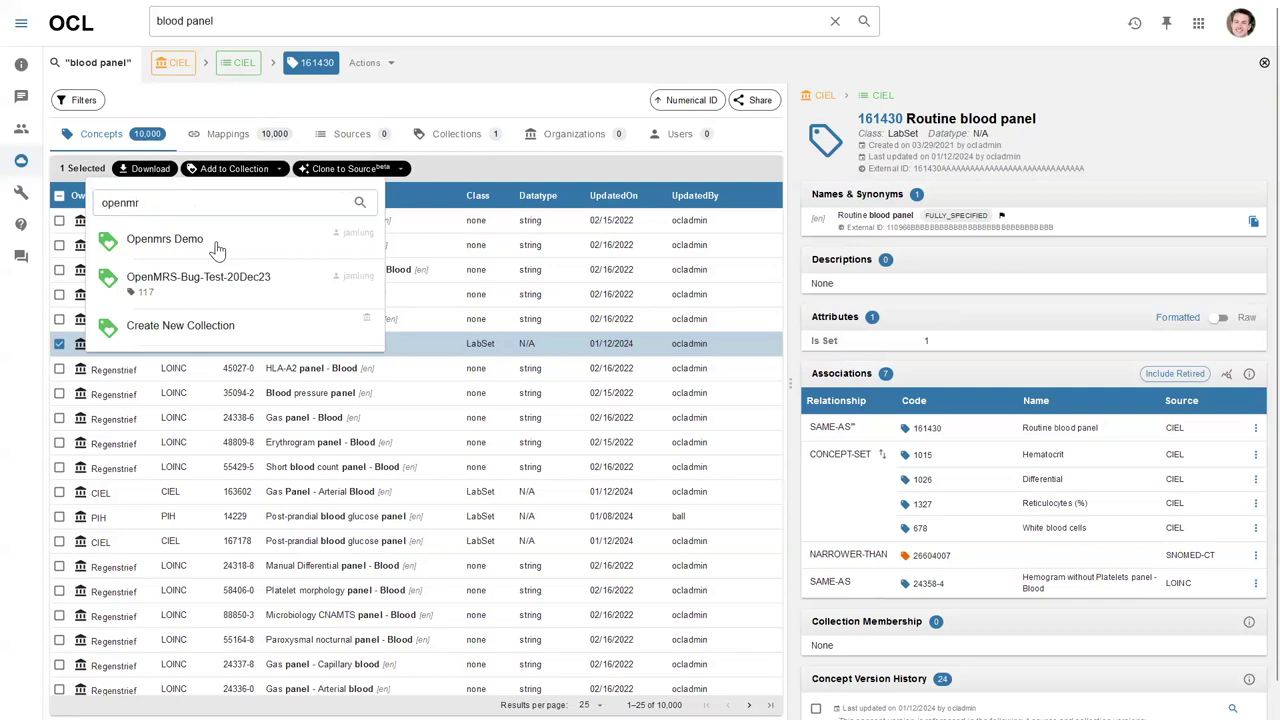
click(216, 246)
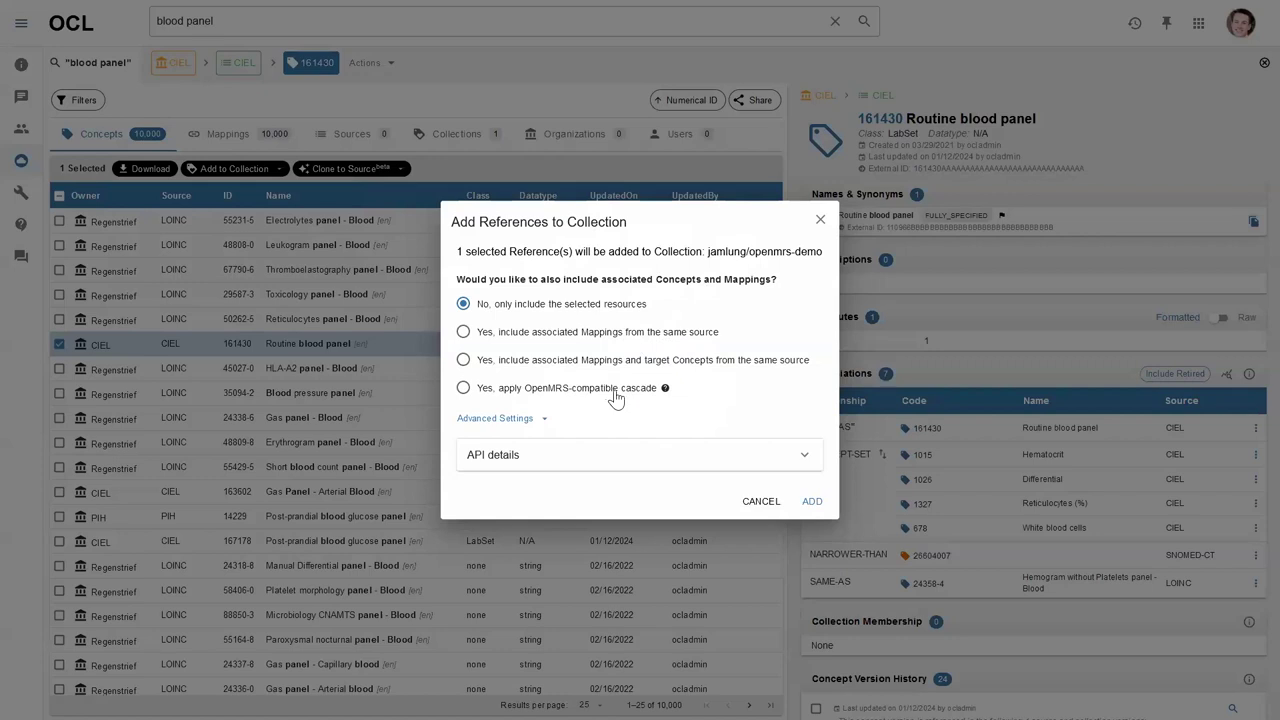
Add concept 161430 to openmrs-demo with the OpenMRS-compatible cascade, adding 36 references.
click(528, 397)
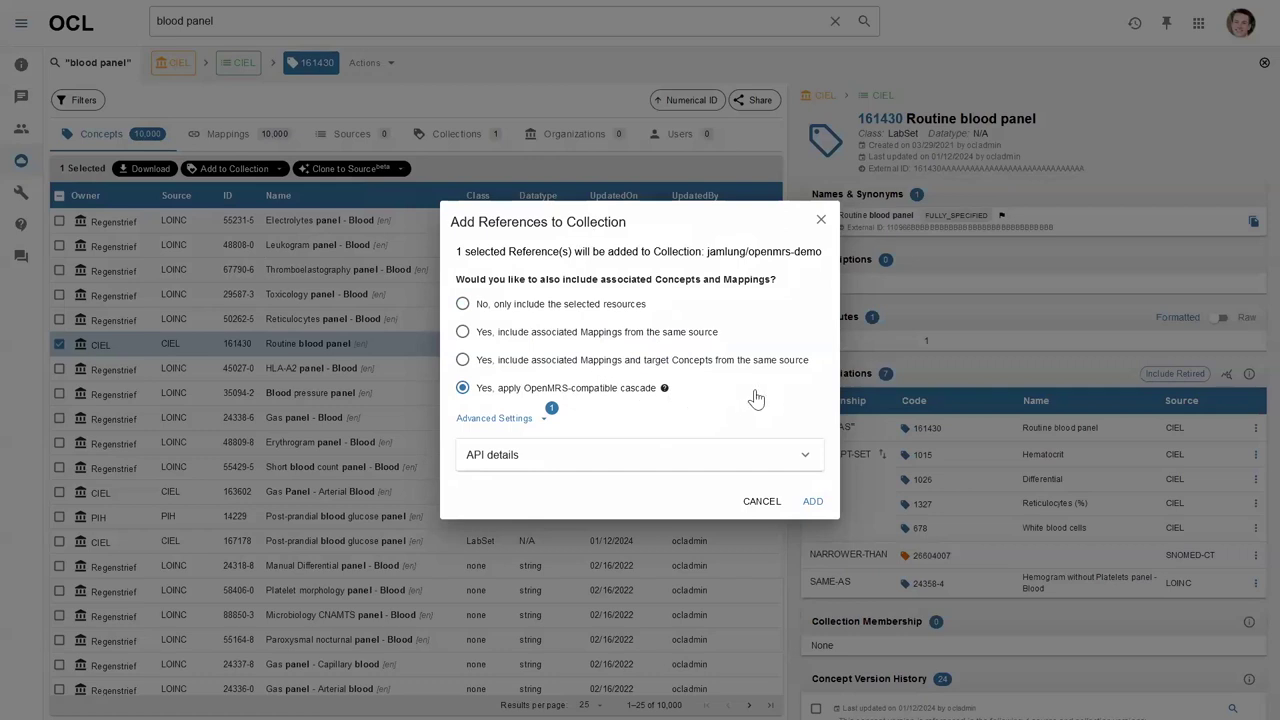
click(812, 502)
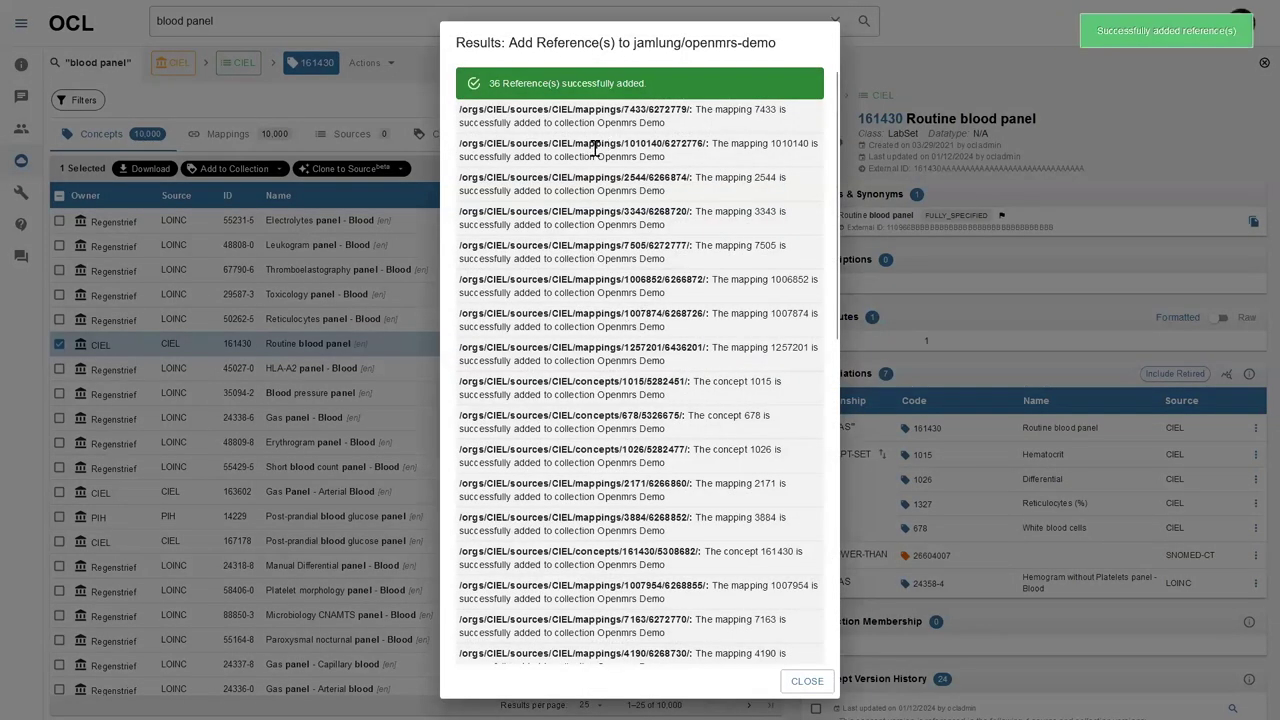
Review the added references, including mappings 7433, 2171 and 3884, then close the results summary.
scroll(597, 146, down, 4)
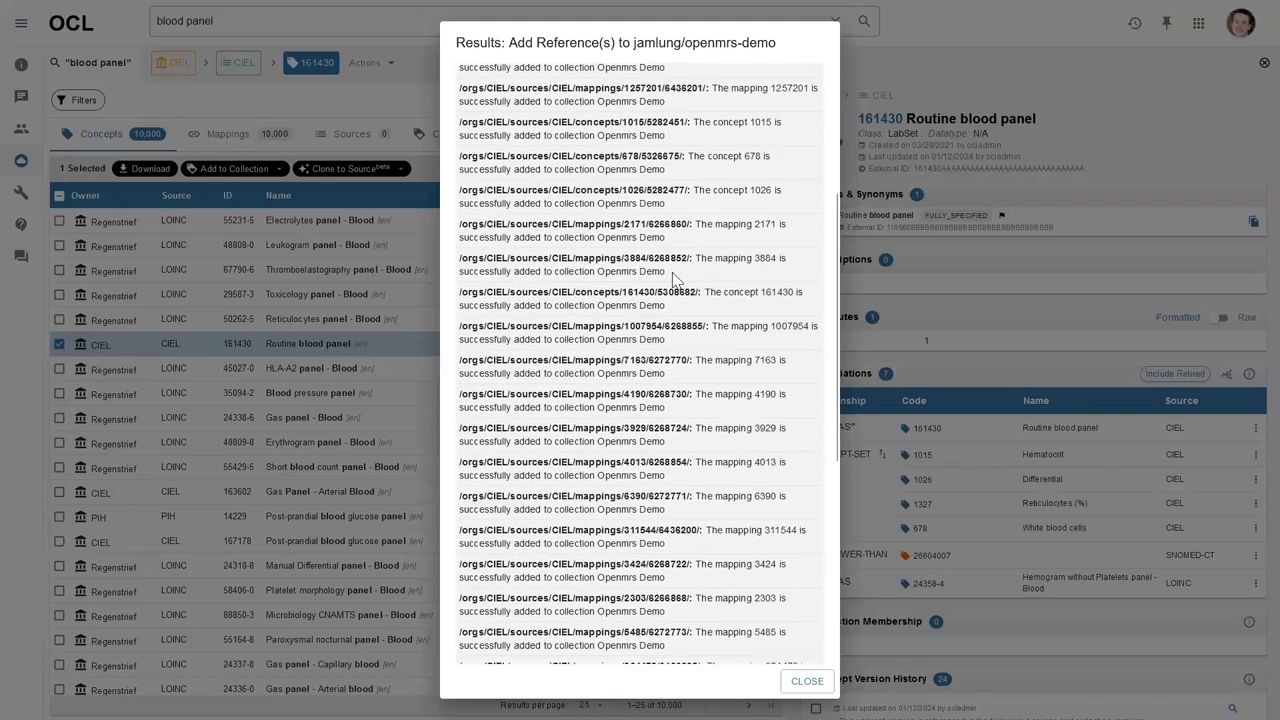
scroll(674, 278, up, 4)
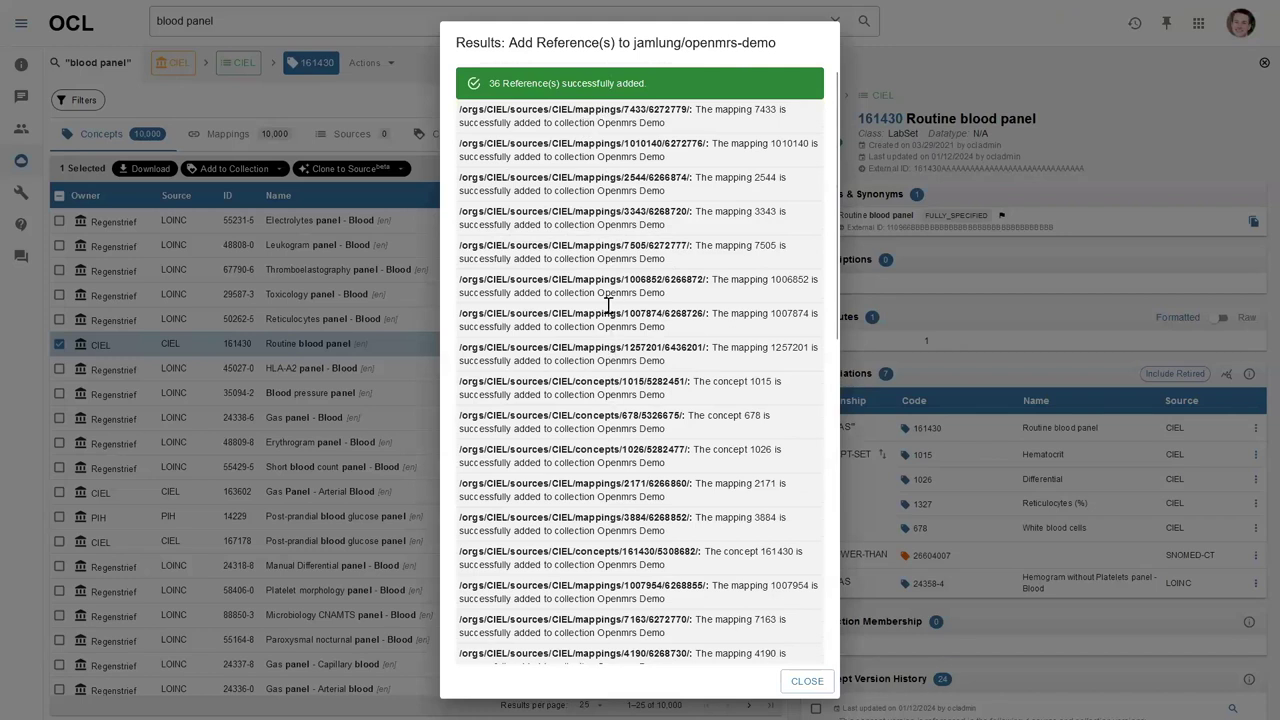
scroll(597, 394, down, 8)
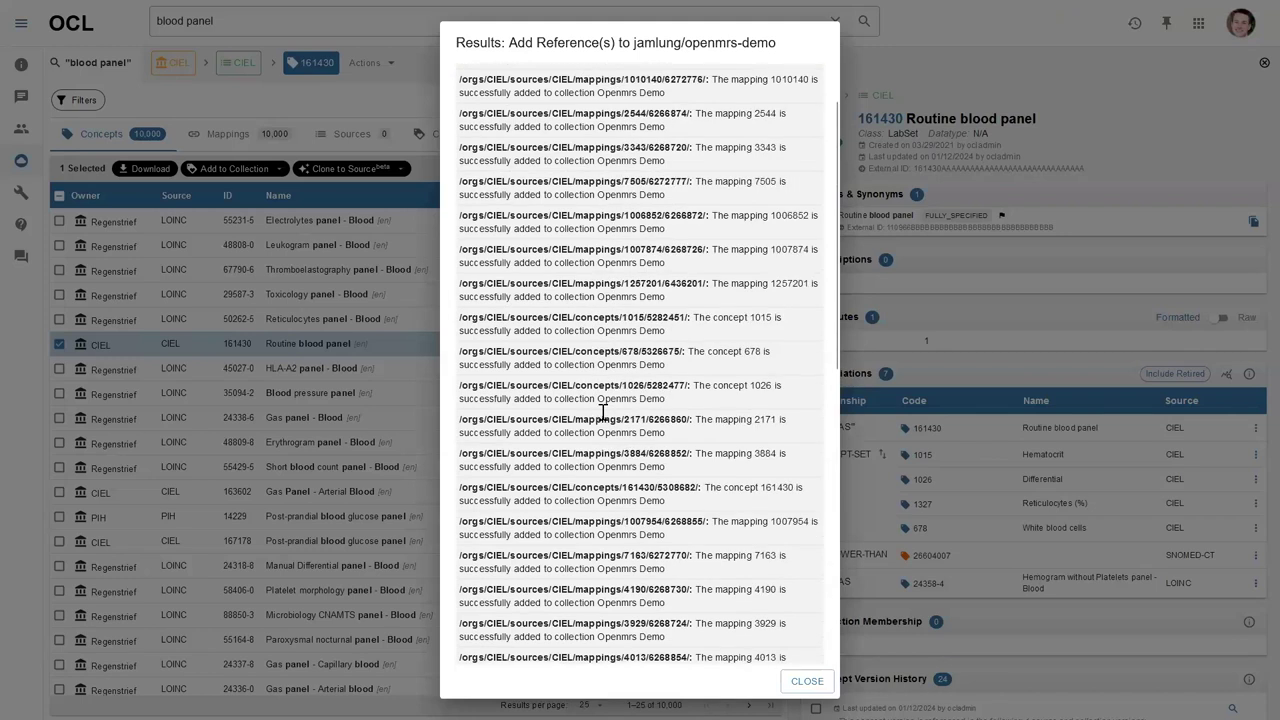
scroll(600, 425, up, 8)
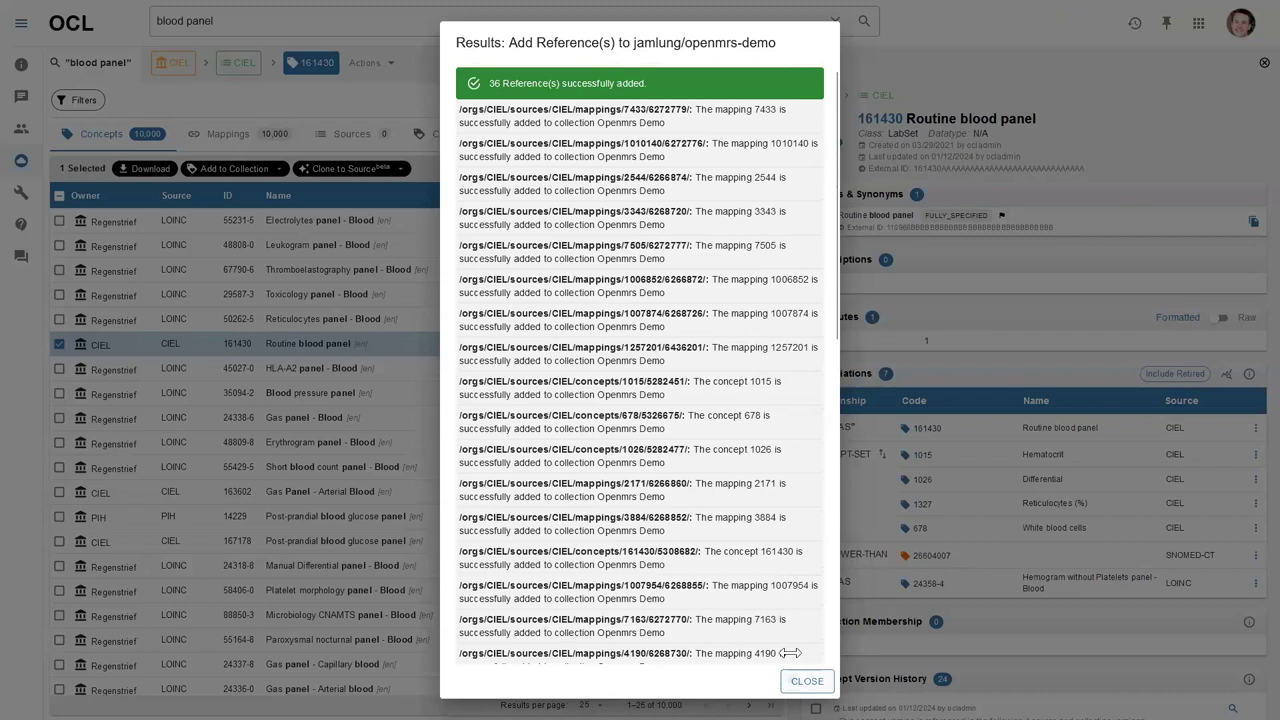
click(801, 680)
Open the openmrs-demo collection in a new tab and view its Routine blood panel concept 161430.
click(1134, 30)
middle_click(1095, 88)
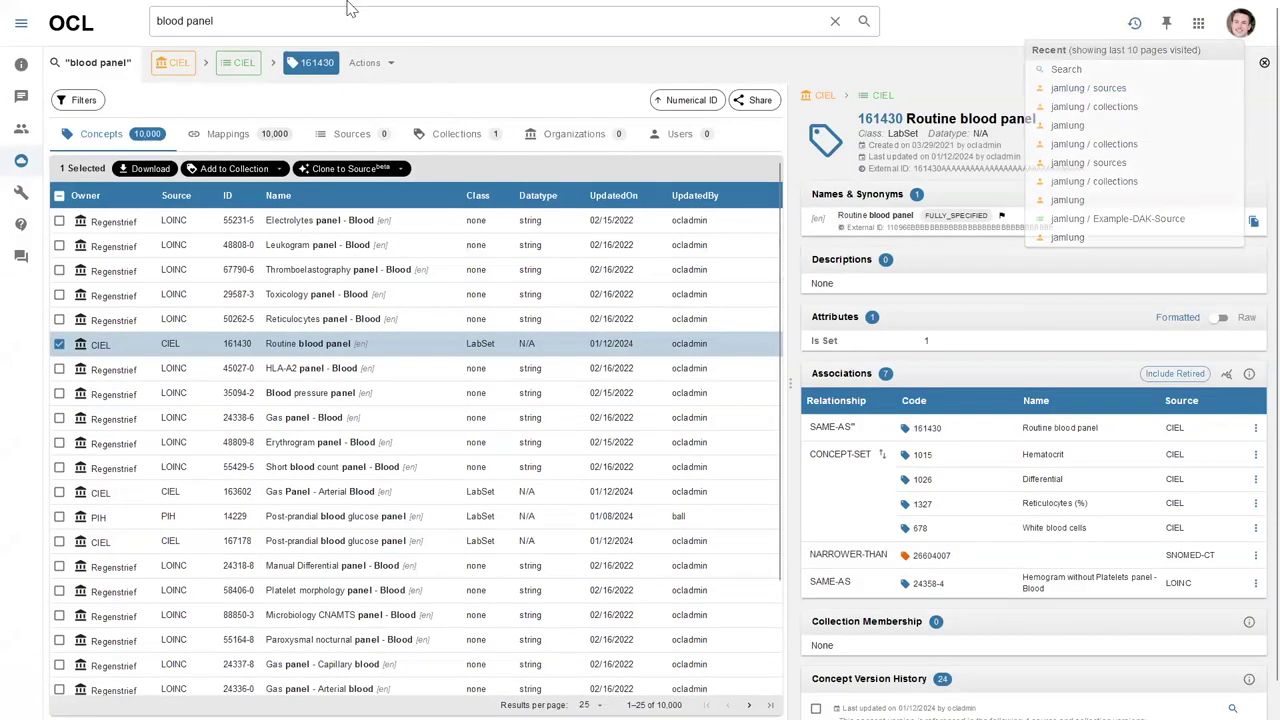
click(352, 12)
click(663, 192)
click(396, 339)
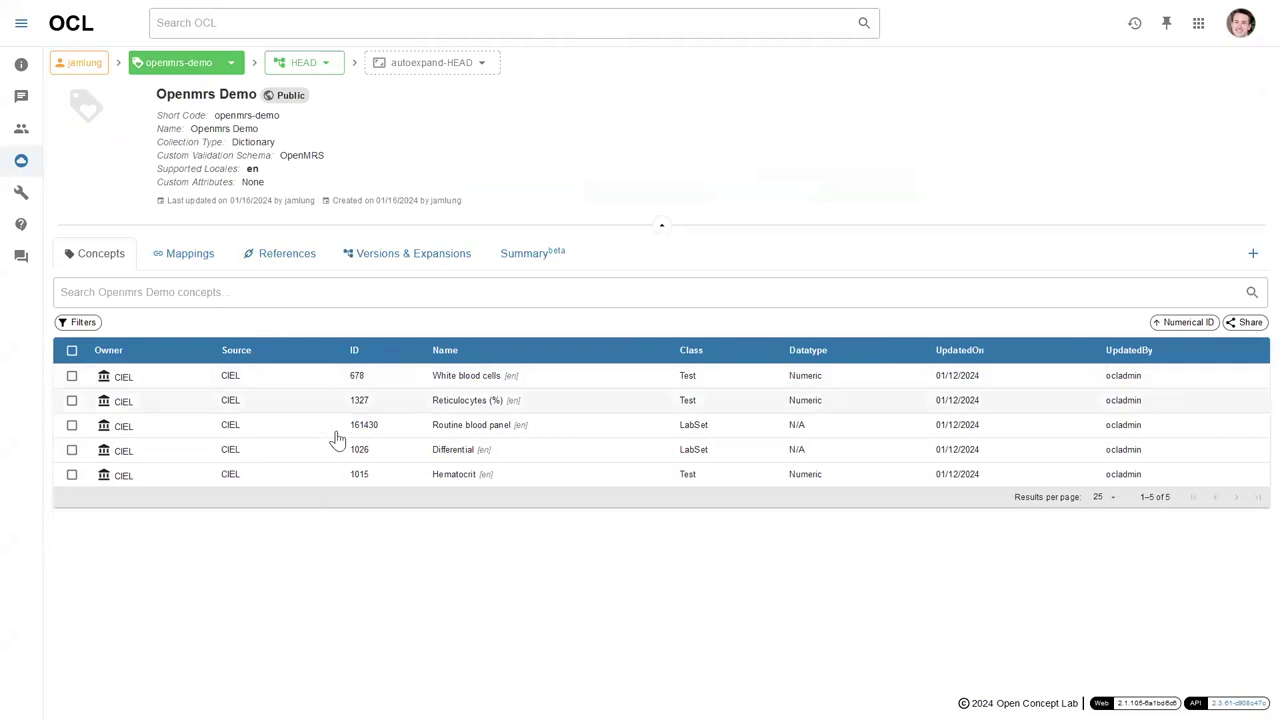
click(289, 437)
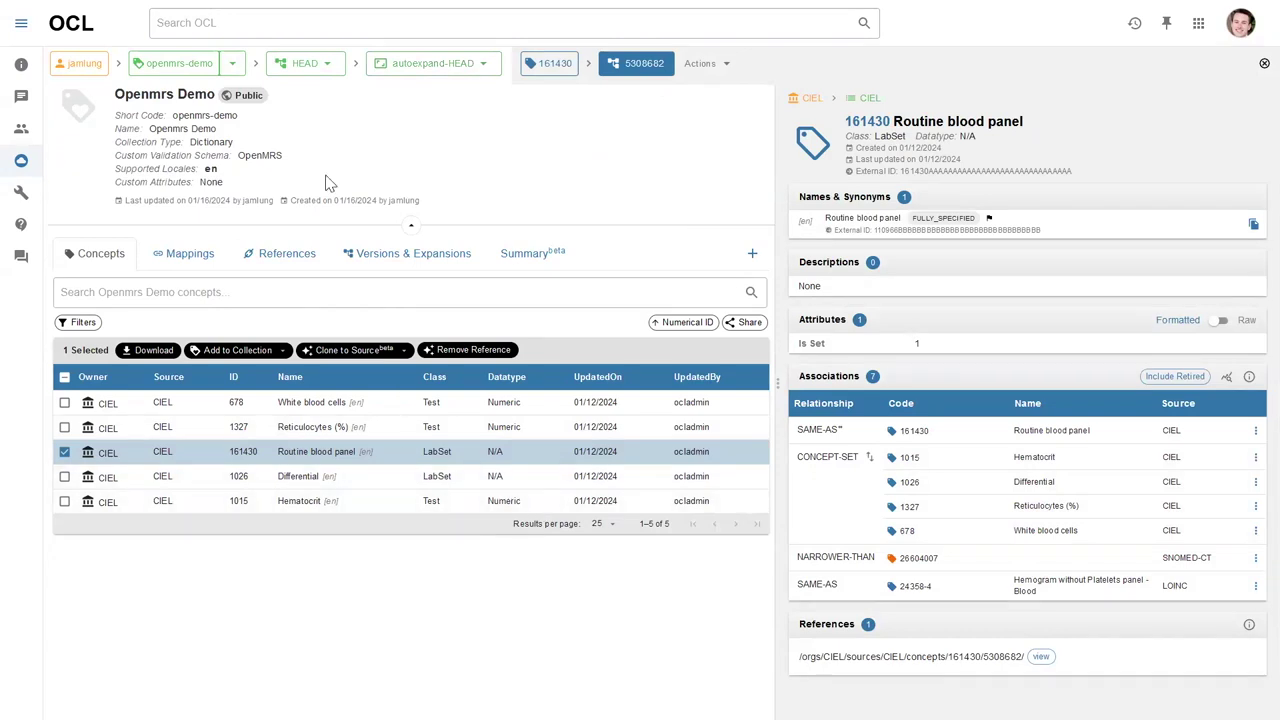
Return to the search results and search for 'malaria', returning 552 concepts.
mouse_move(443, 8)
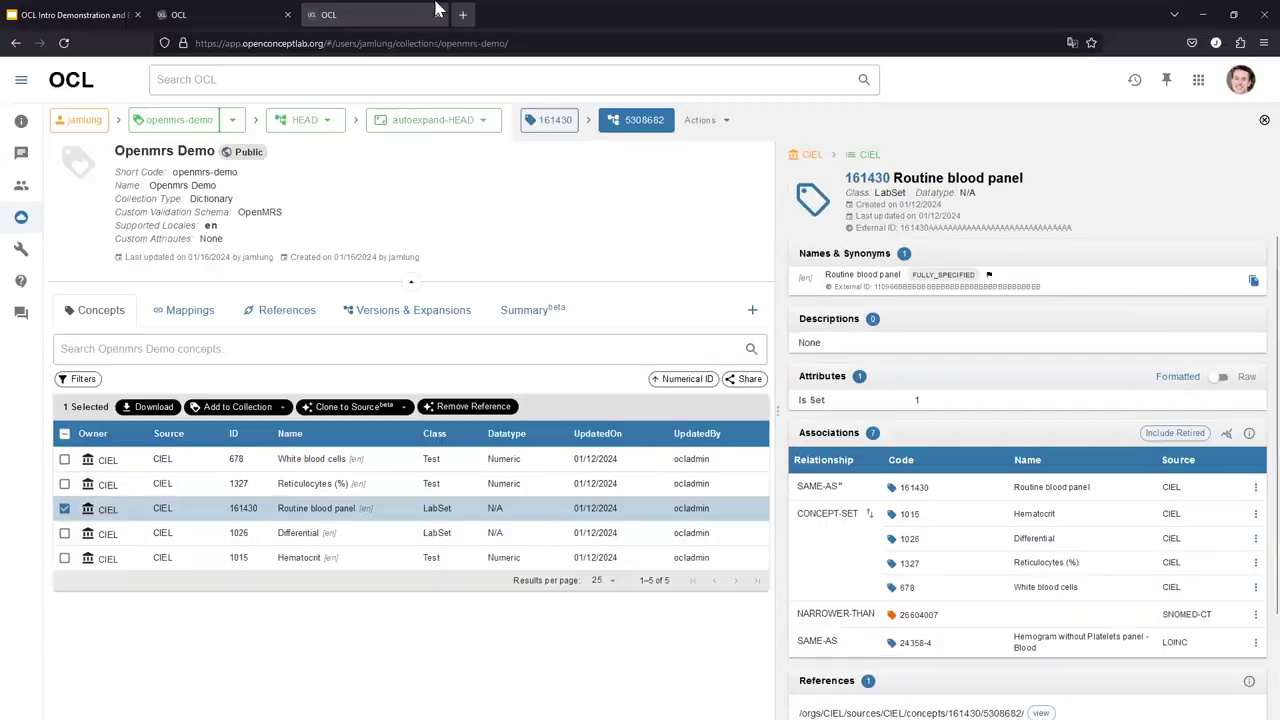
key(alt+Left)
drag(134, 14, 200, 73)
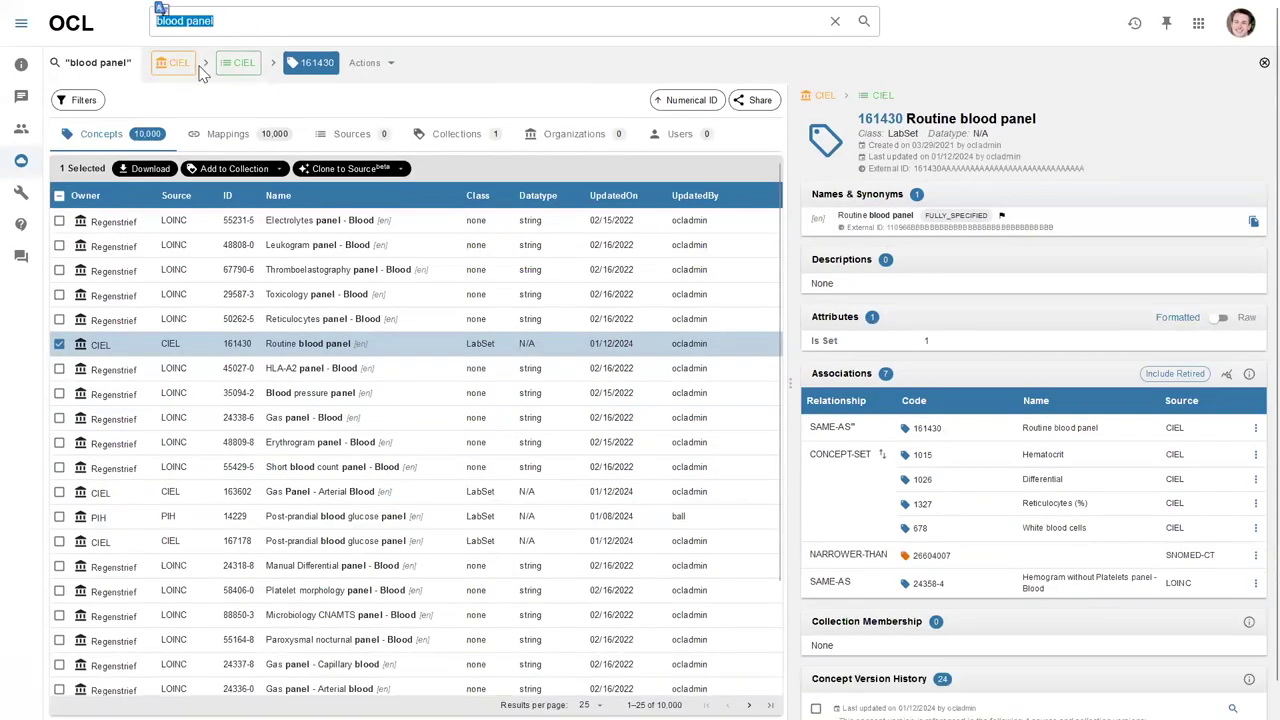
text(malaria)
key(Return)
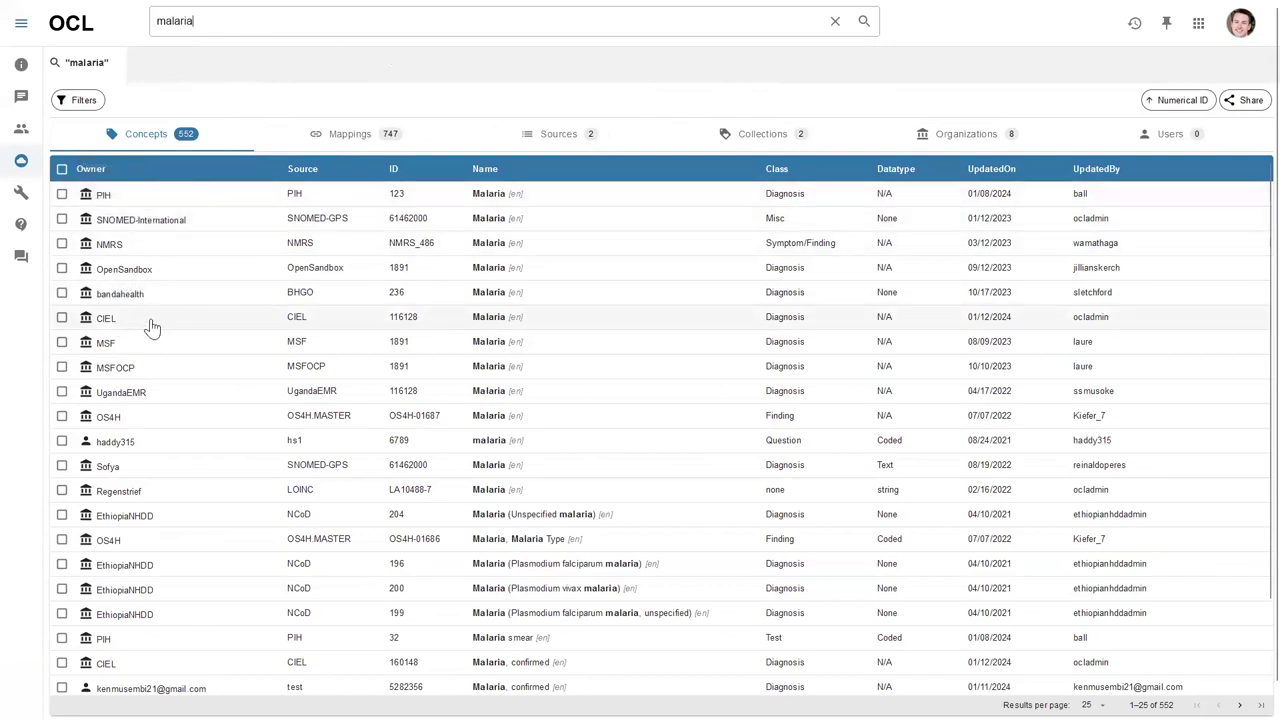
Open CIEL concept 116128 Malaria and scroll through its 14 associations.
click(158, 330)
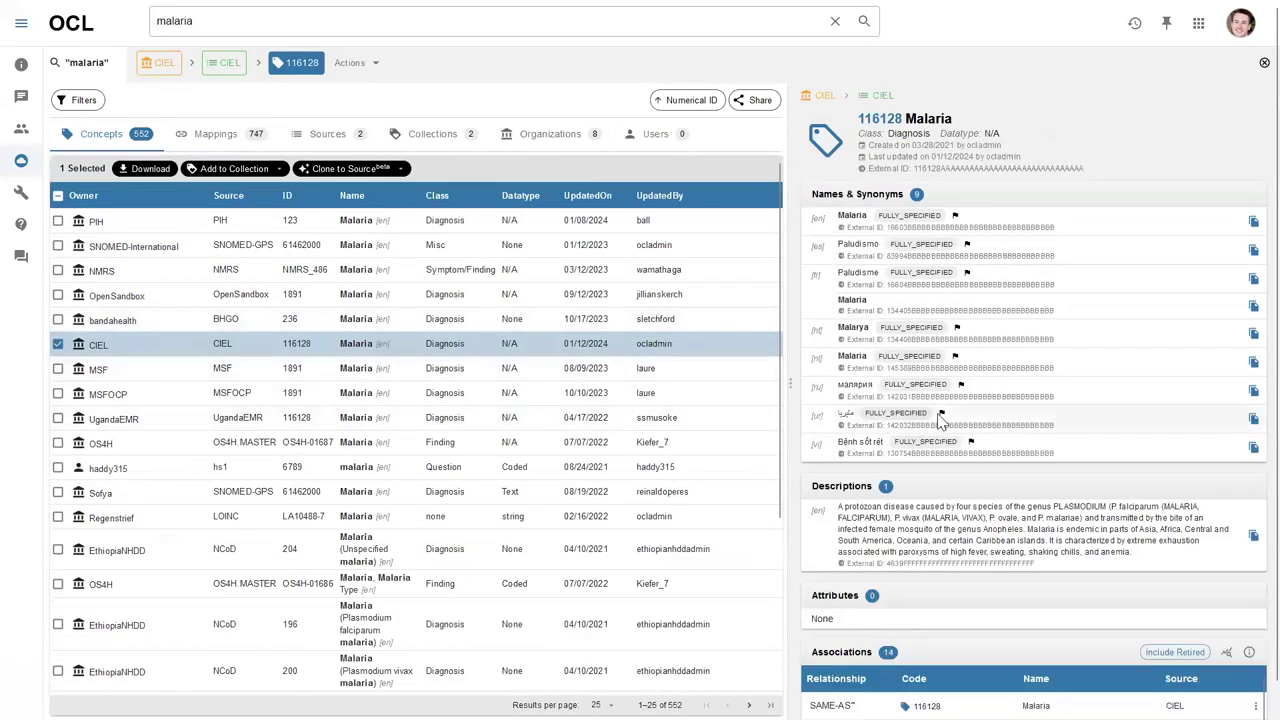
scroll(940, 418, down, 3)
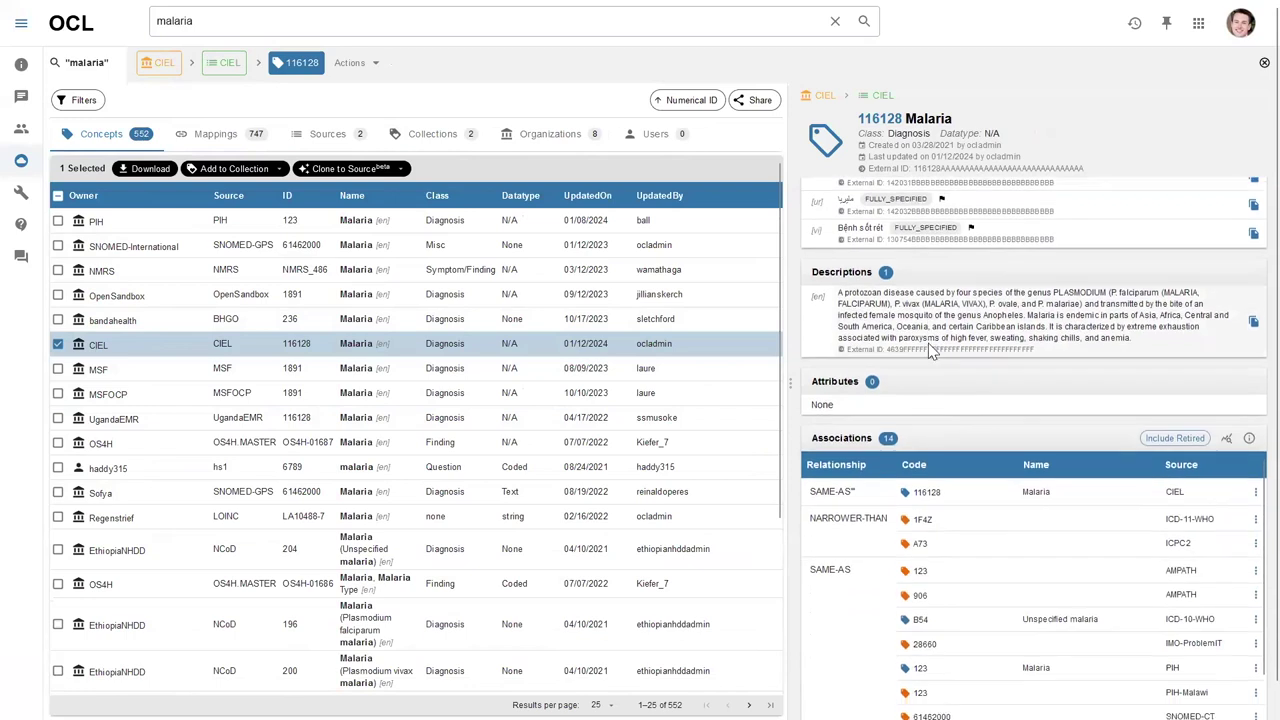
scroll(928, 343, down, 2)
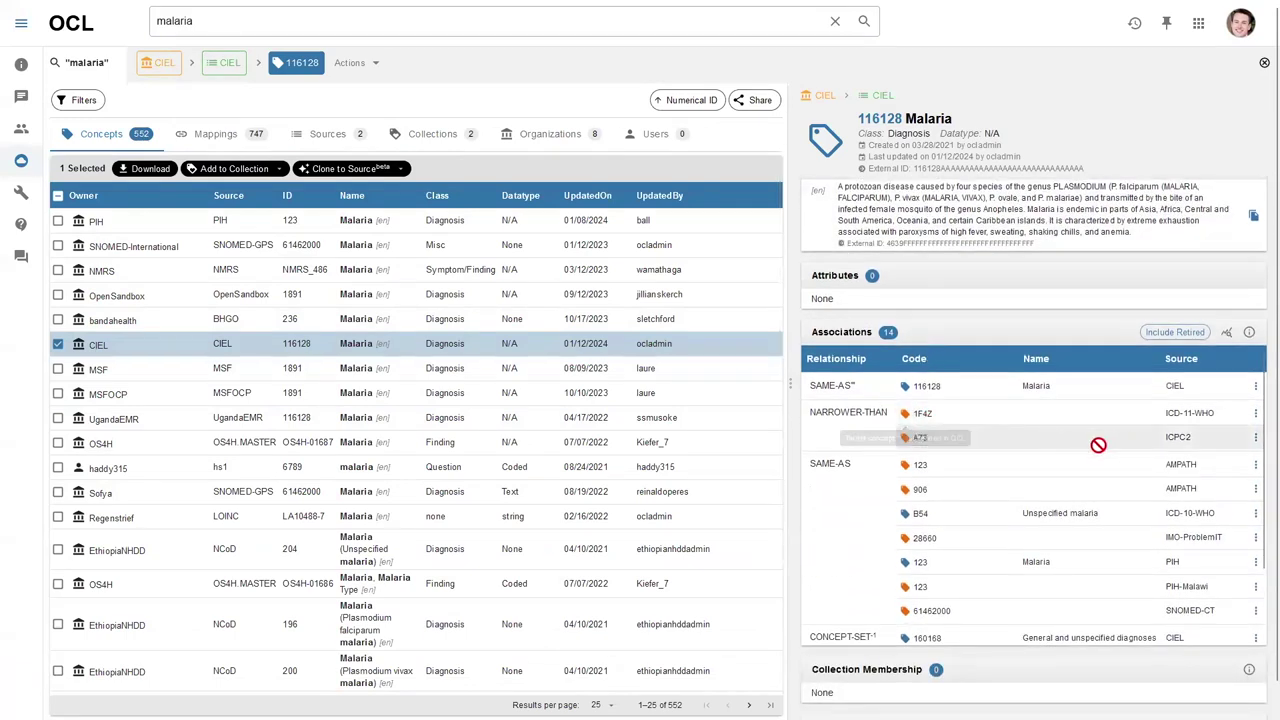
scroll(935, 451, down, 1)
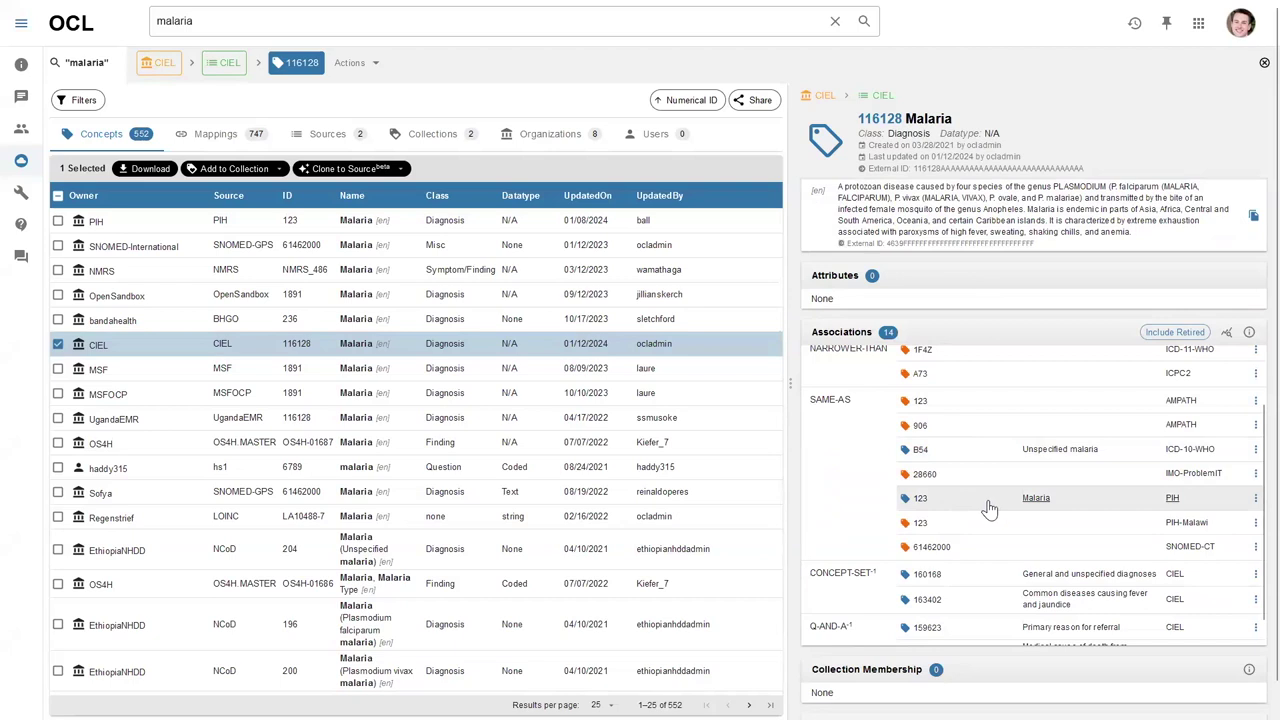
scroll(955, 505, down, 1)
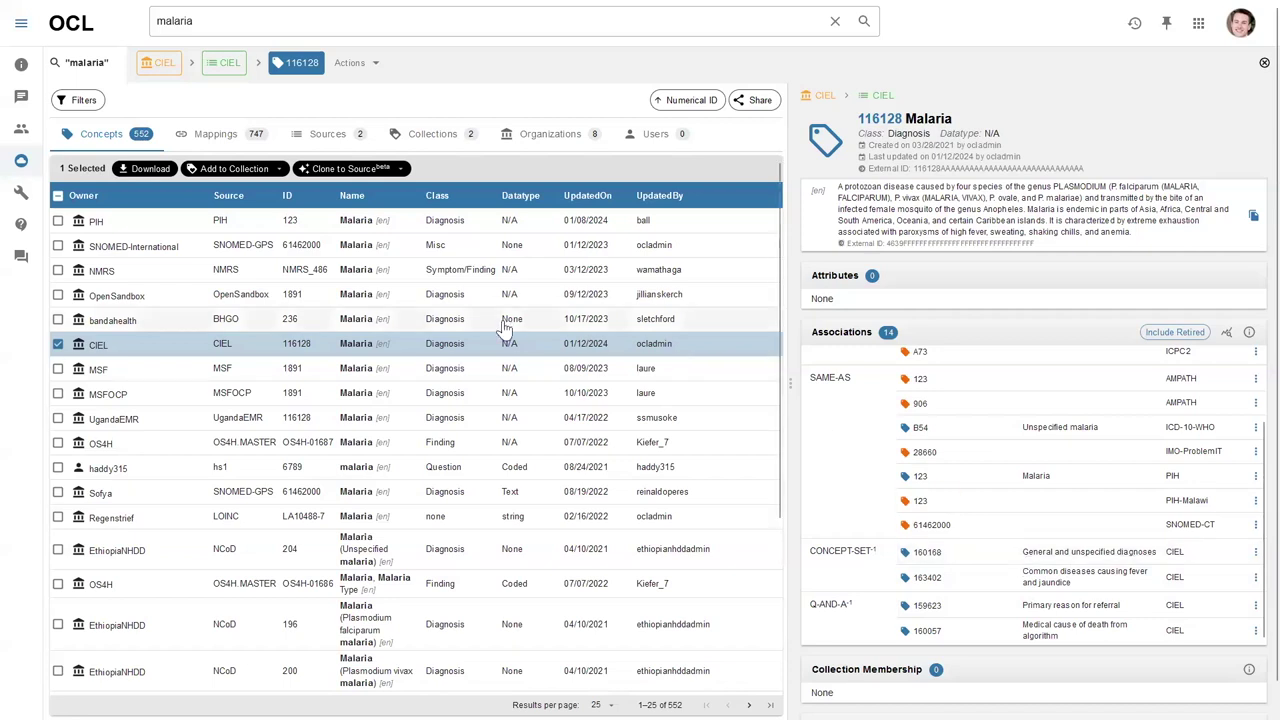
scroll(970, 460, up, 2)
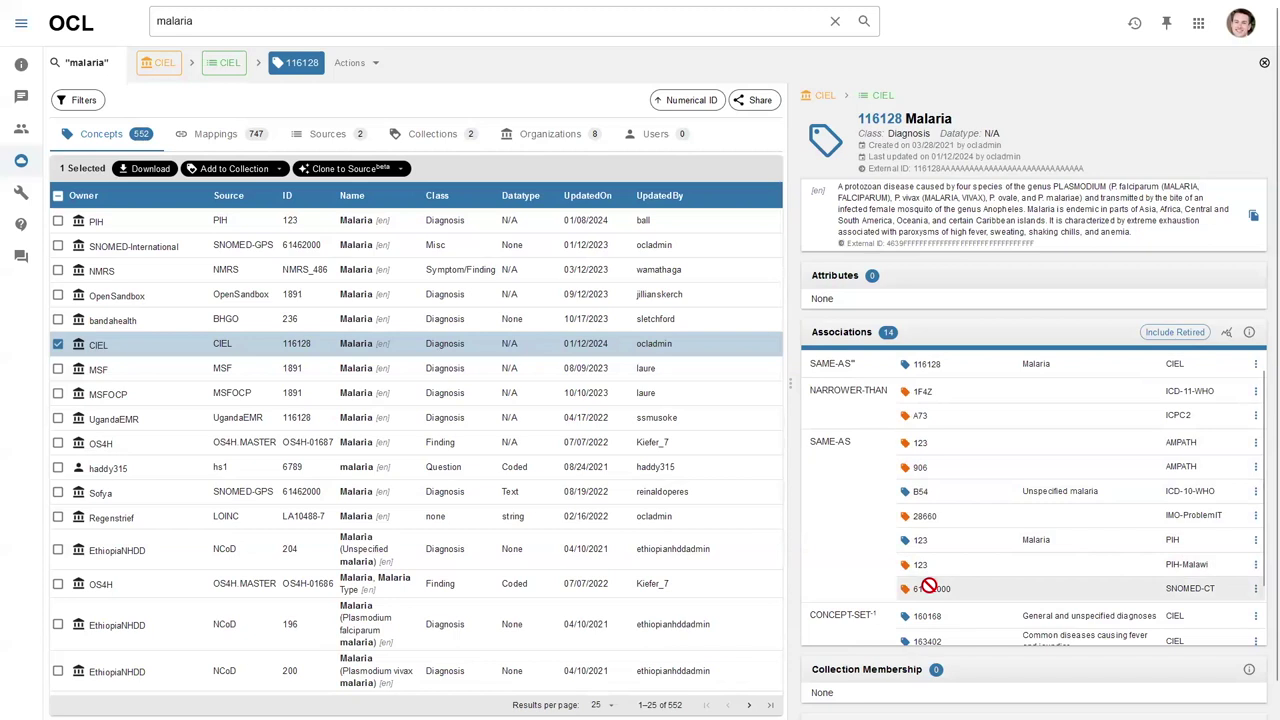
Add CIEL Malaria 116128 to Openmrs Demo with the OpenMRS-compatible cascade, adding 11 references.
click(281, 170)
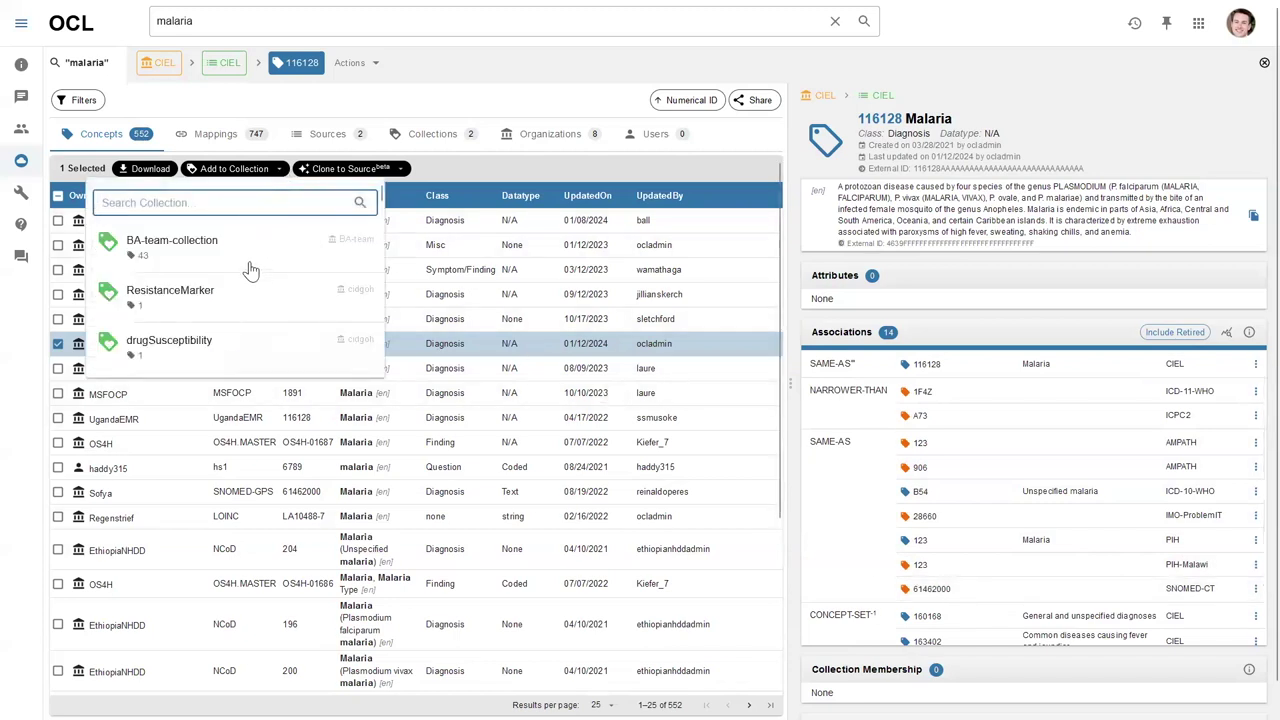
text(open)
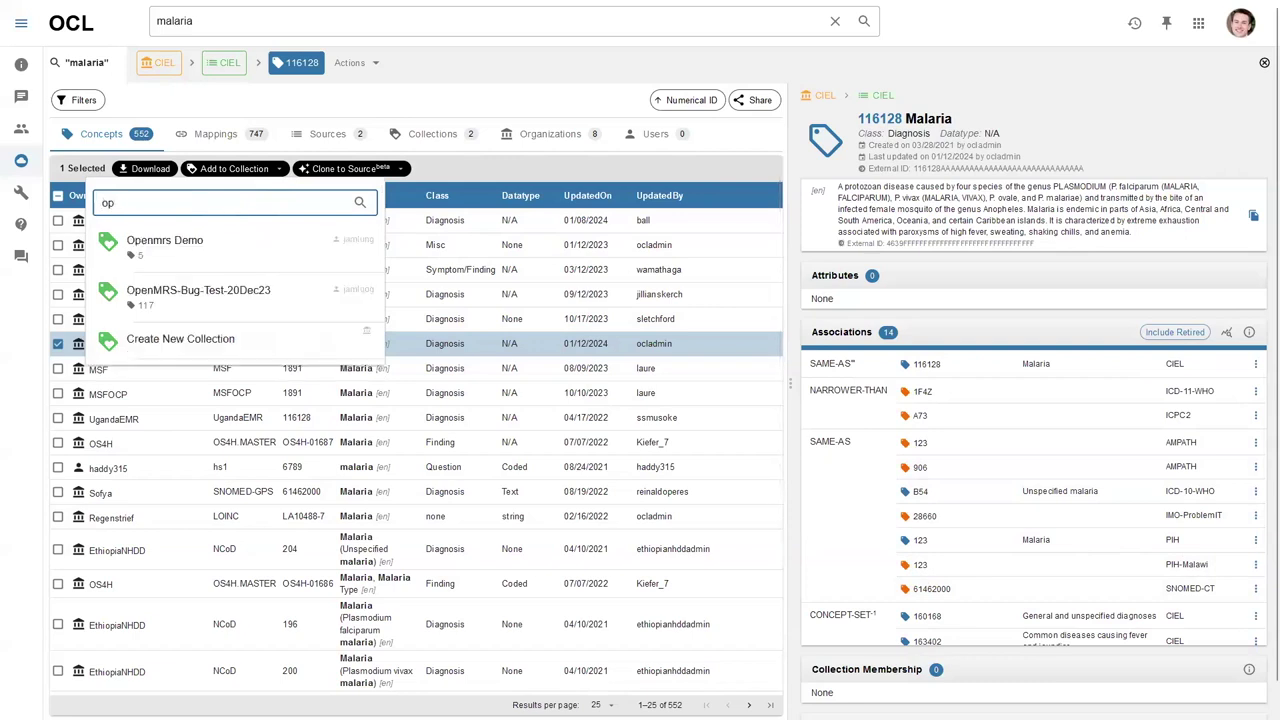
click(212, 242)
click(510, 393)
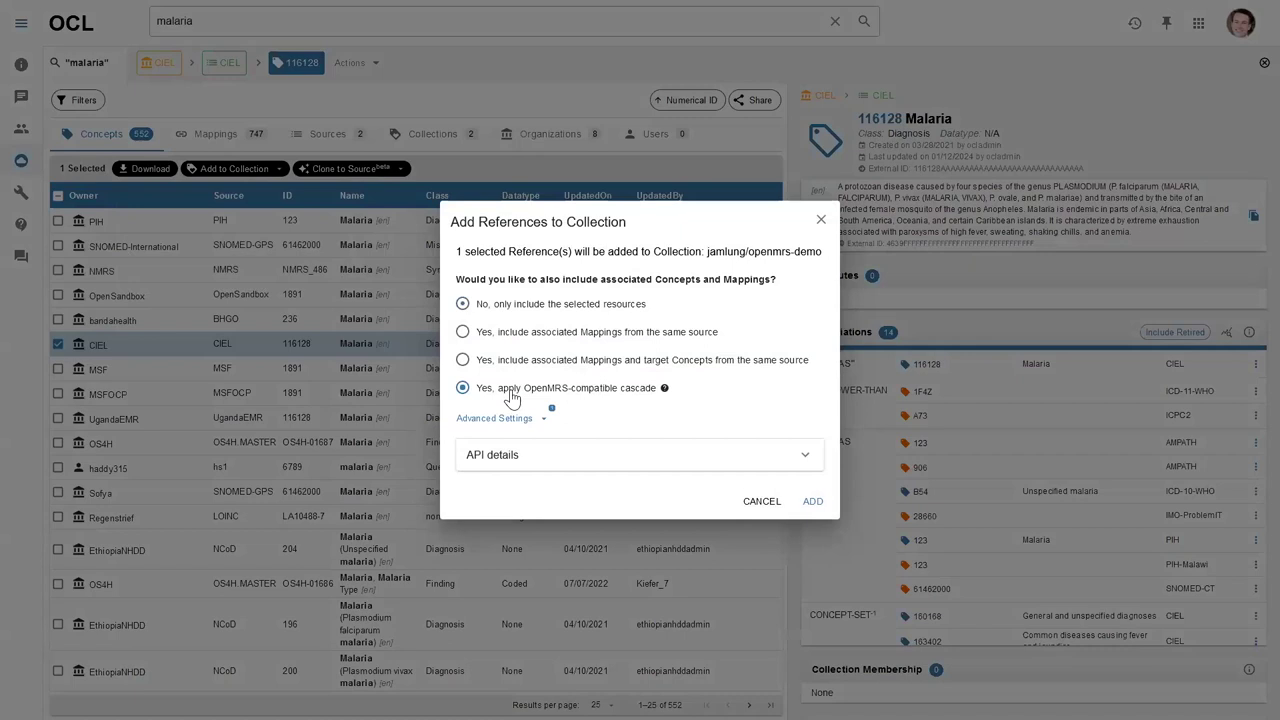
click(813, 502)
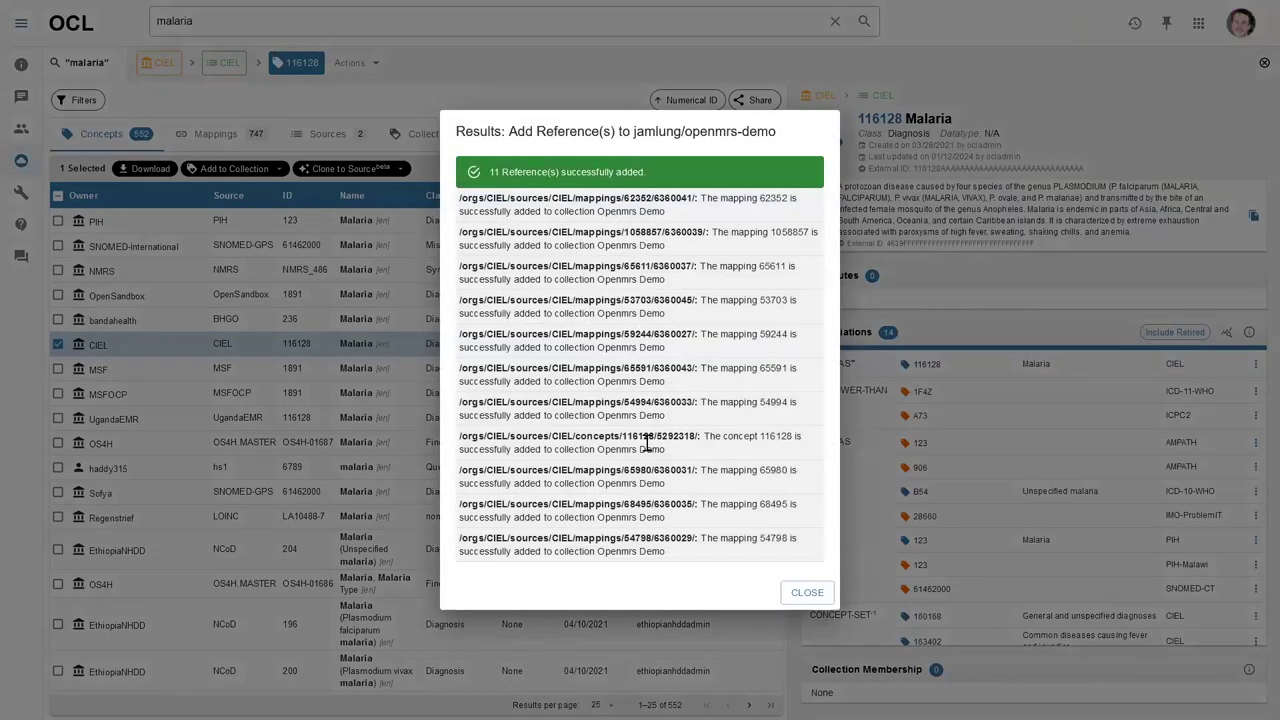
click(812, 594)
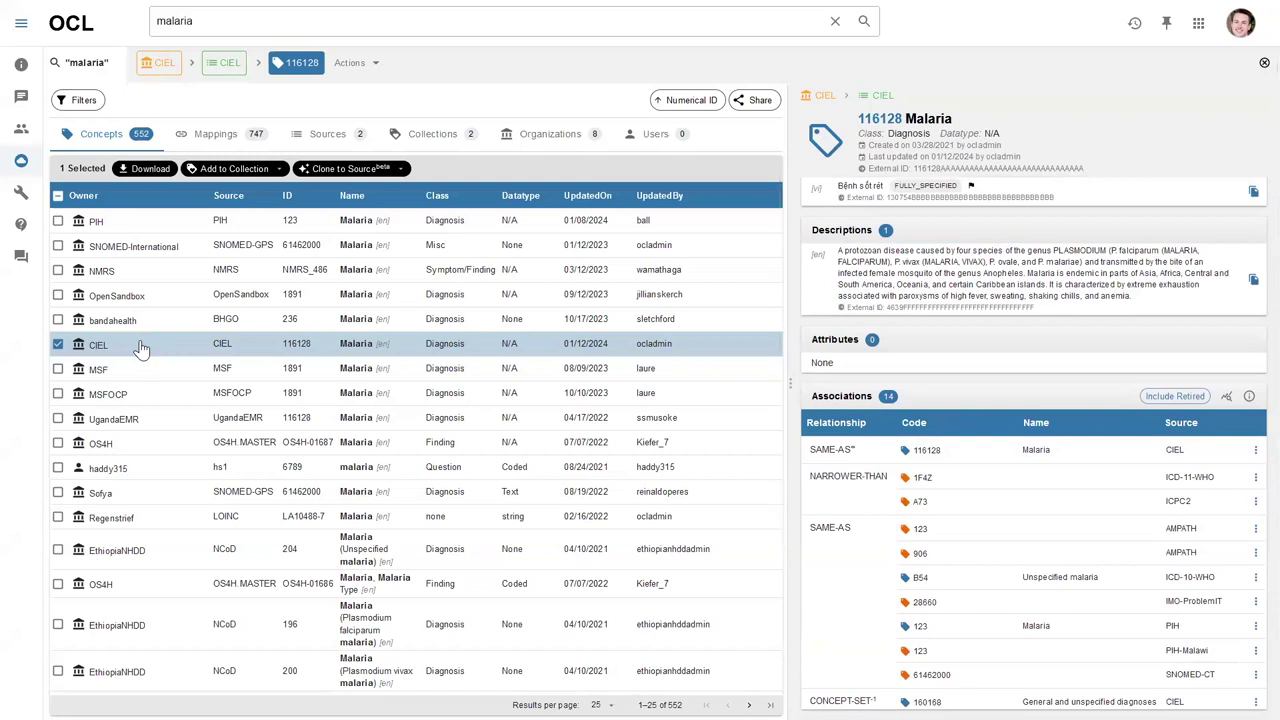
Close the Malaria details and view the LOINC Malaria concept LA10488-7.
key(Escape)
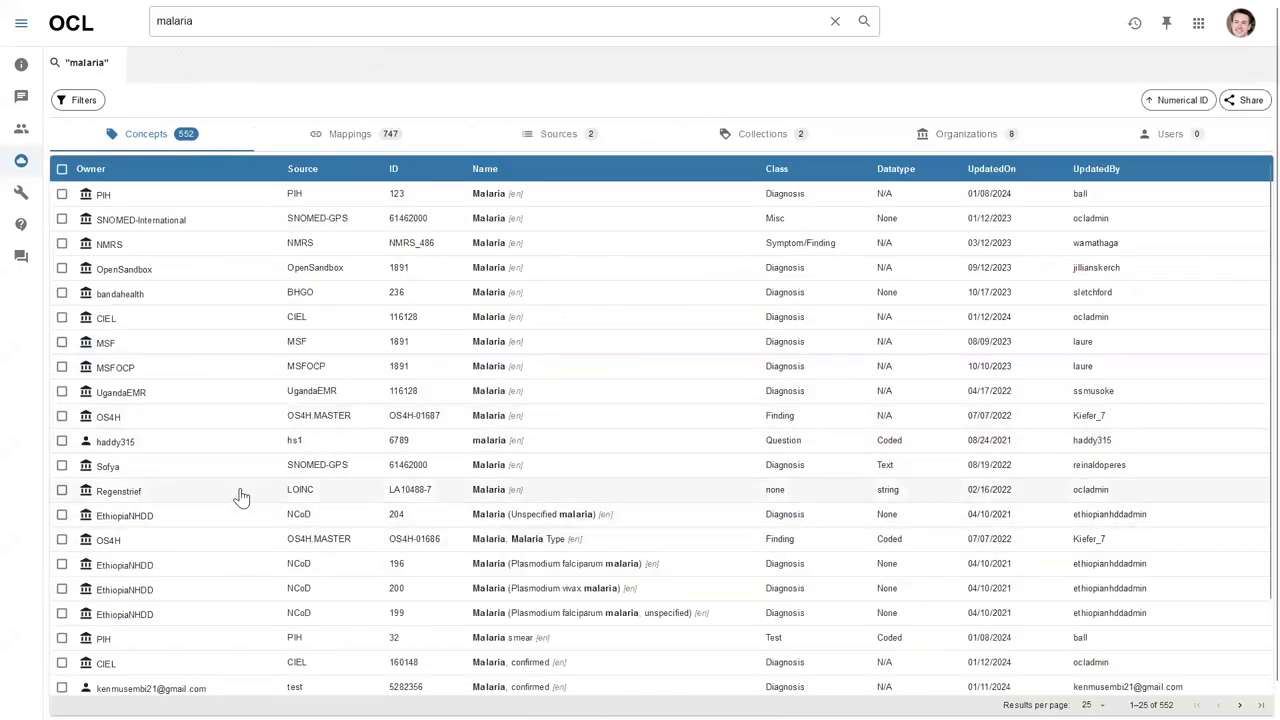
click(240, 491)
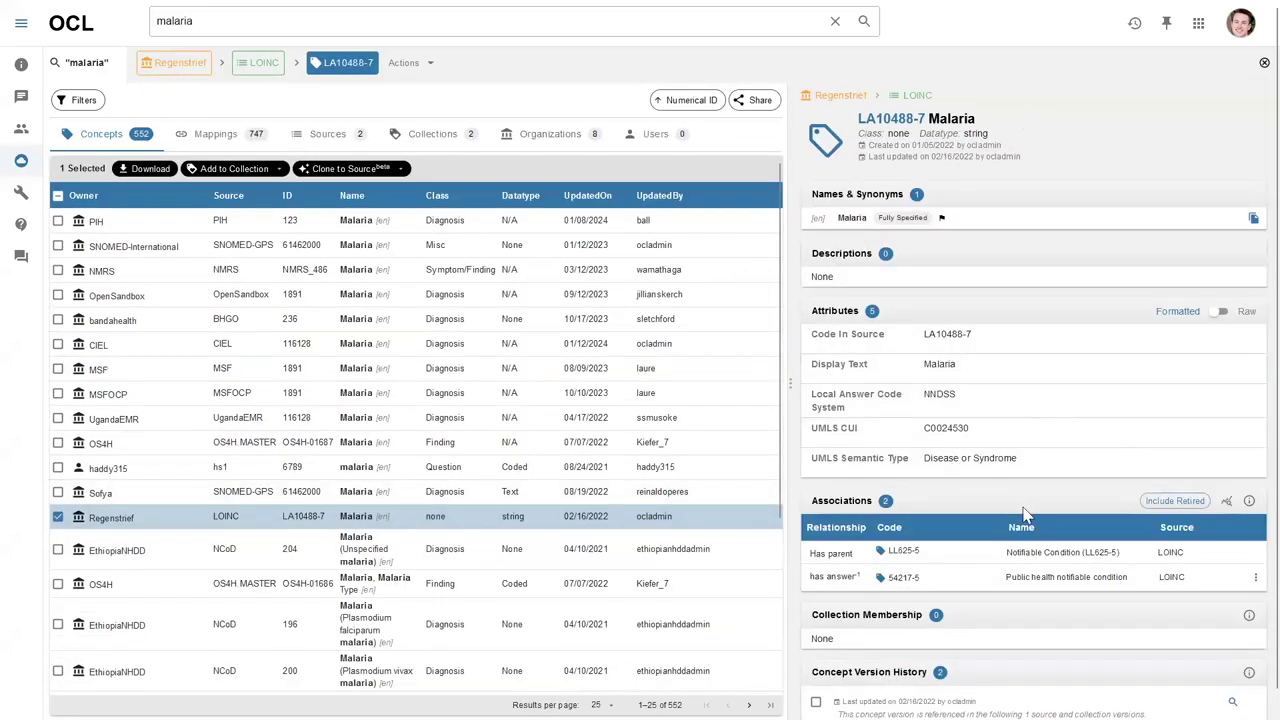
scroll(1043, 571, down, 1)
scroll(1037, 523, up, 1)
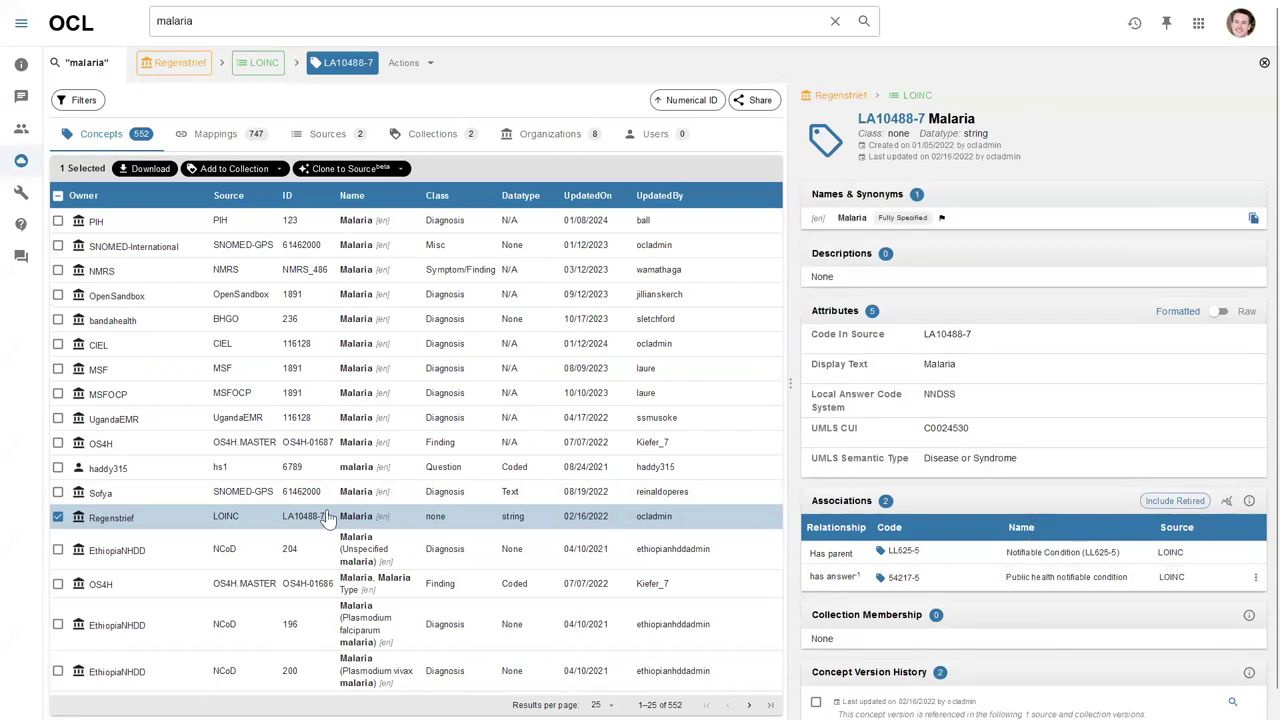
scroll(325, 515, down, 2)
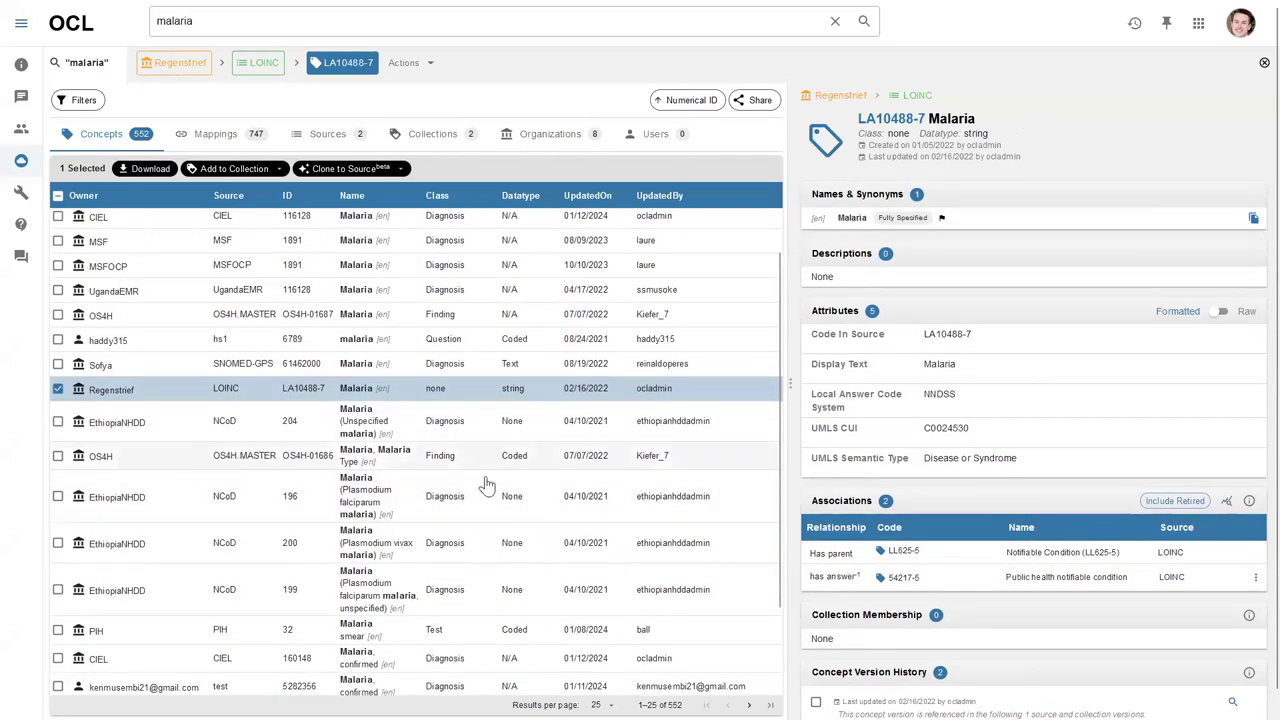
Compare it with the OS4H Malaria Type concept, then deselect LOINC for full-width results.
click(615, 462)
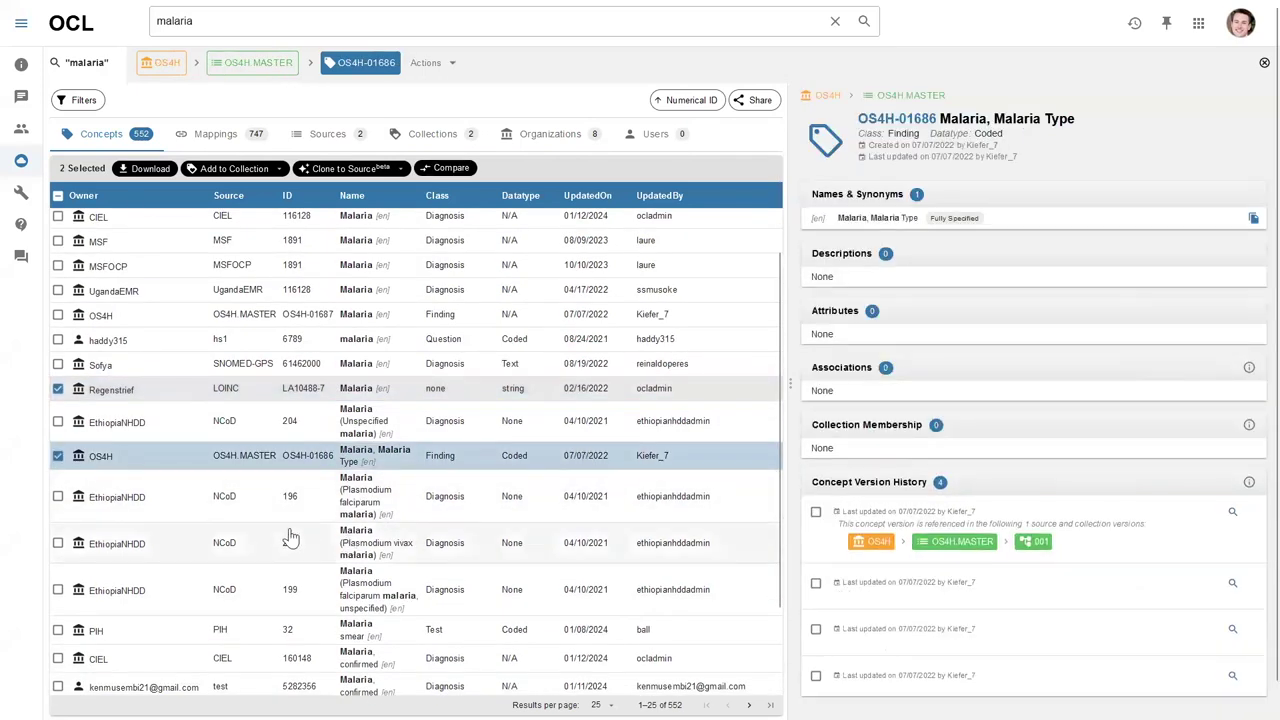
scroll(257, 531, down, 2)
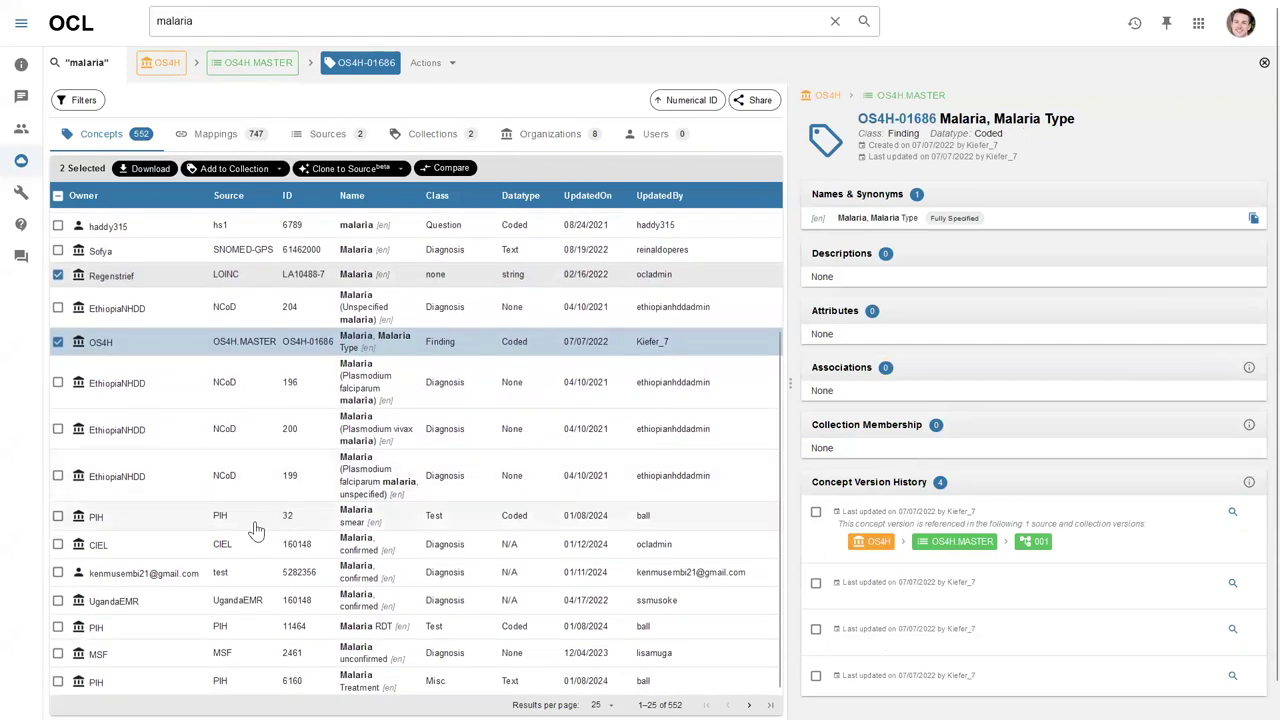
scroll(257, 531, up, 3)
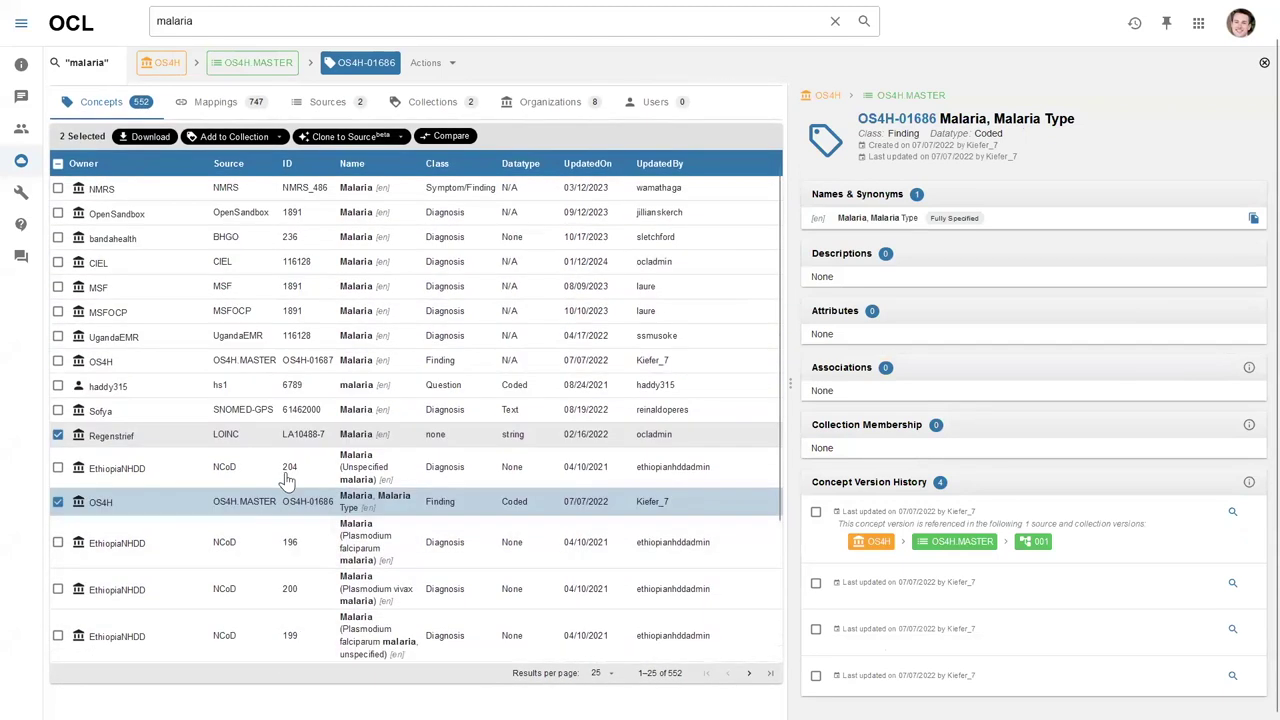
click(238, 440)
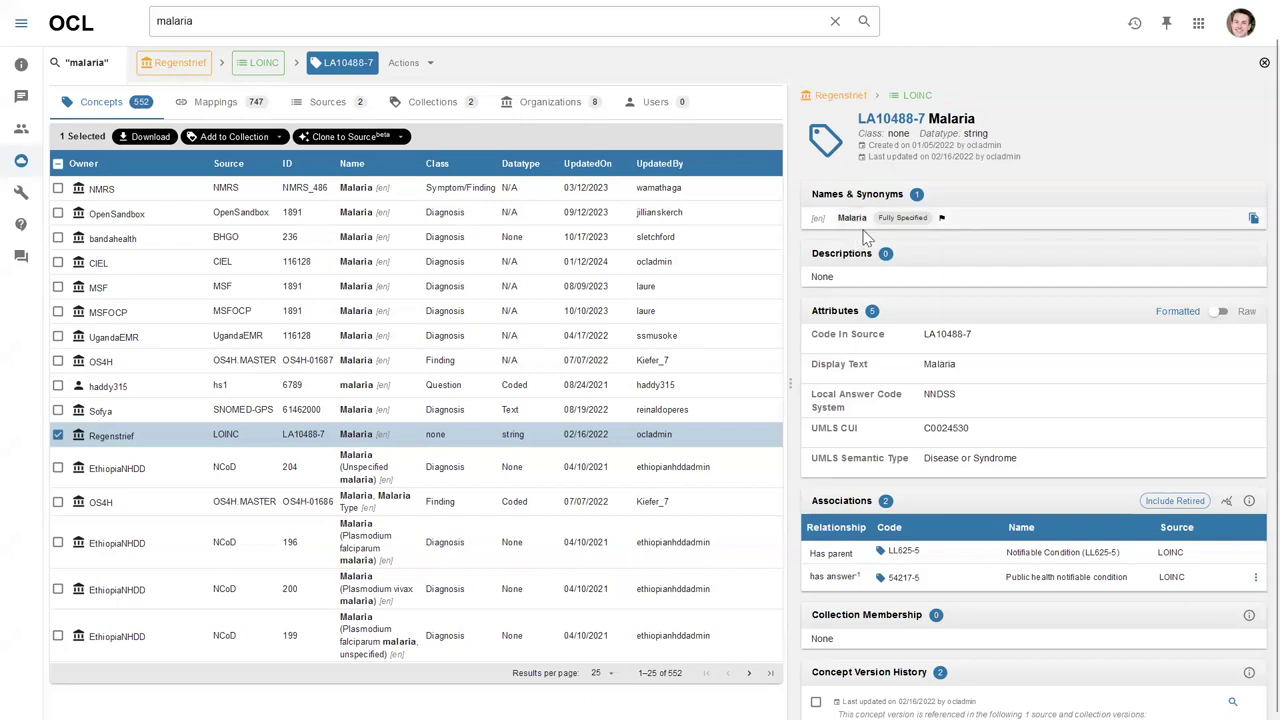
click(186, 443)
scroll(250, 400, up, 1)
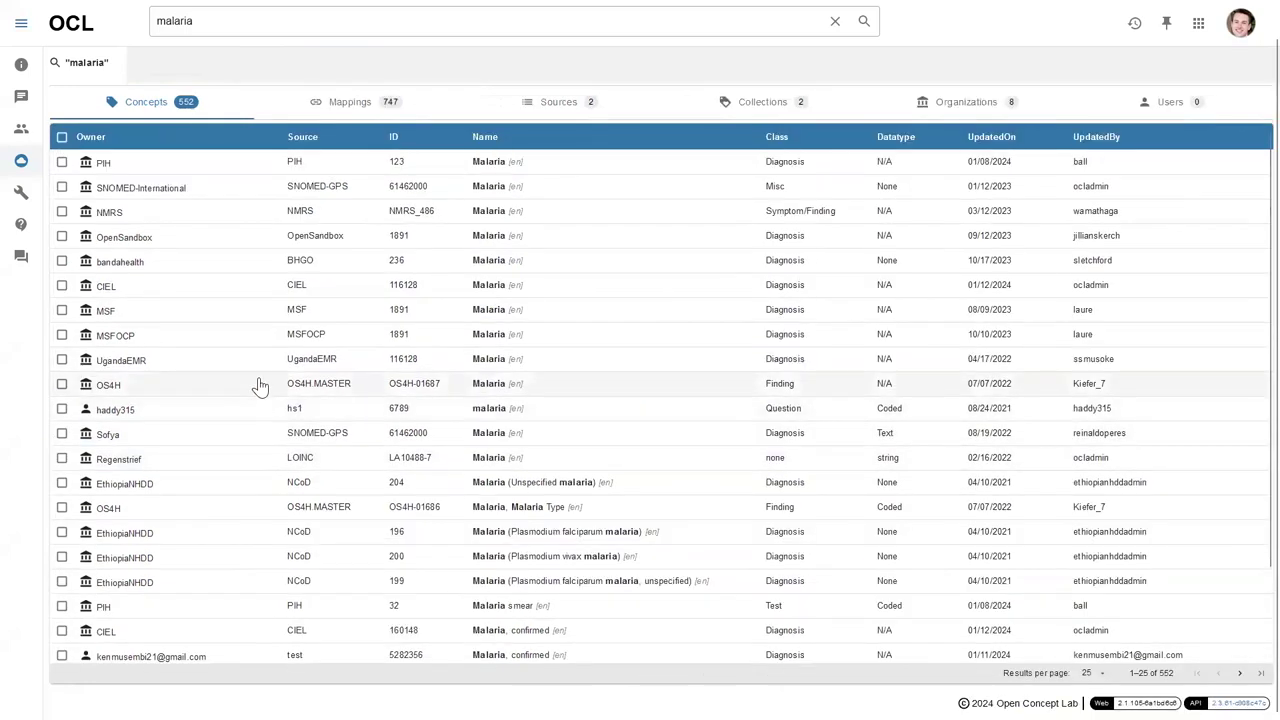
Search for 'smoking status' and open CIEL concept 163201 Smoking status with its 9 associations.
drag(255, 20, 152, 22)
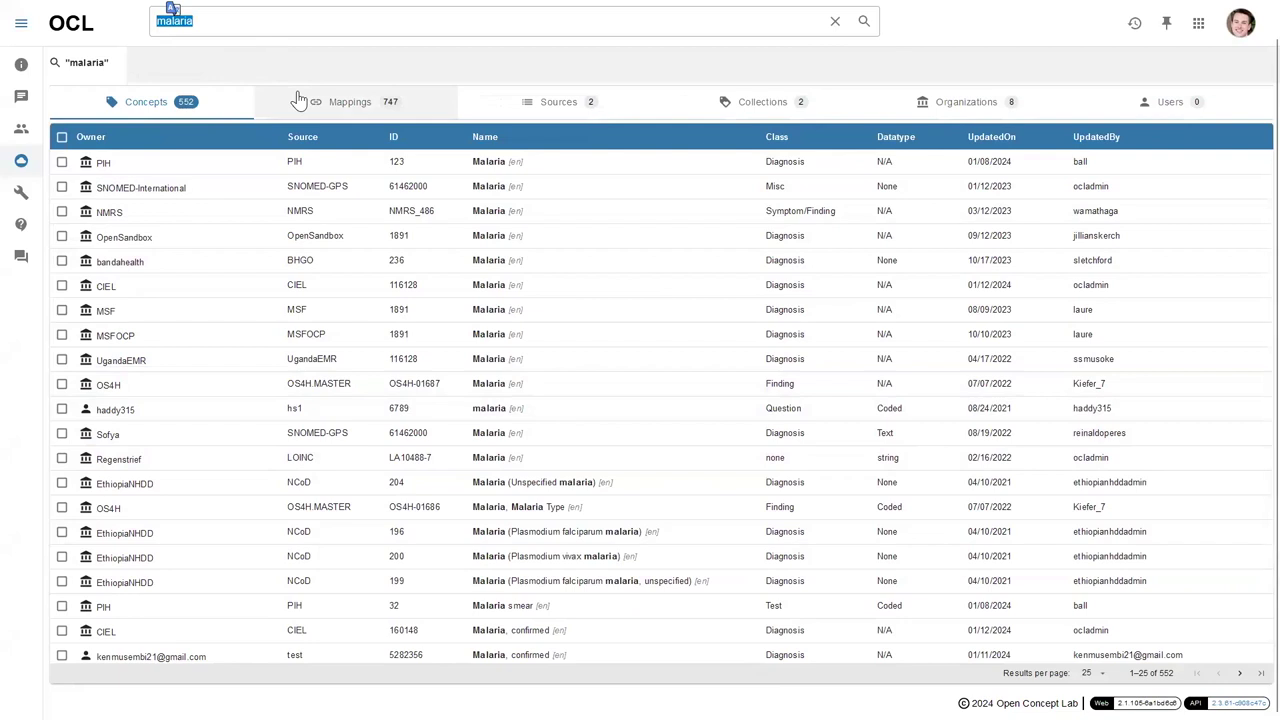
text(smoki)
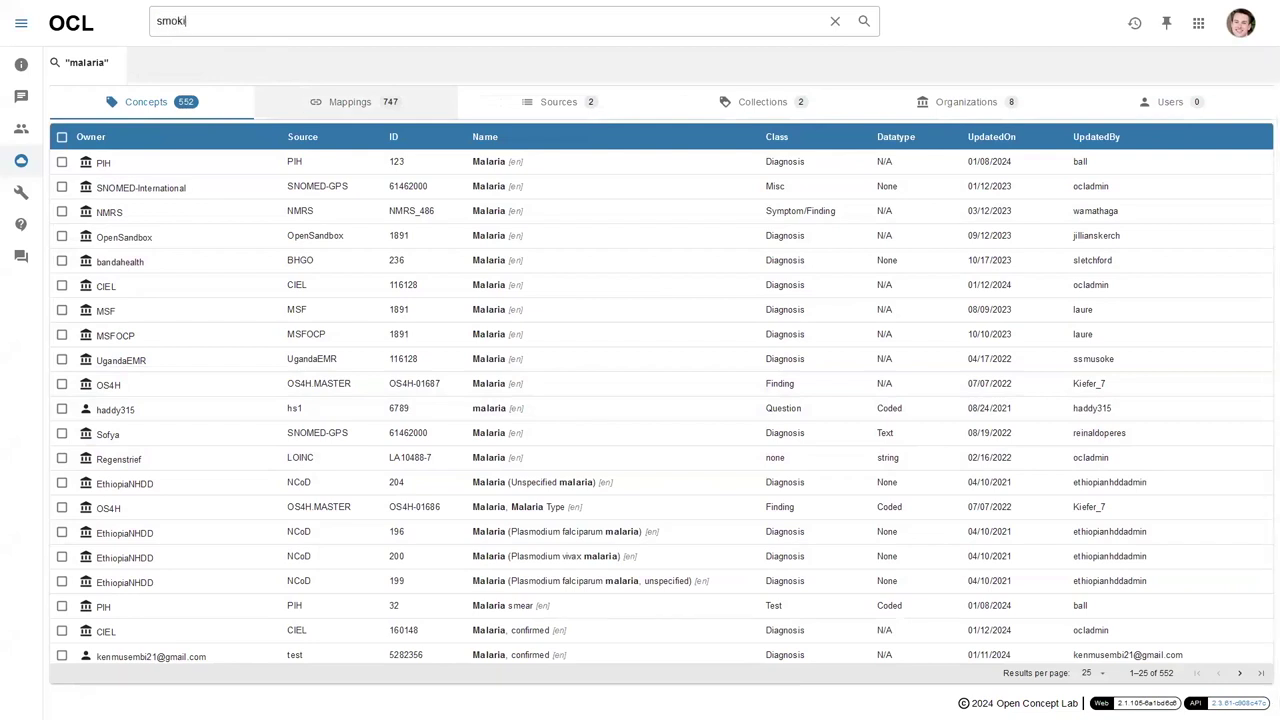
text(ng status)
key(Return)
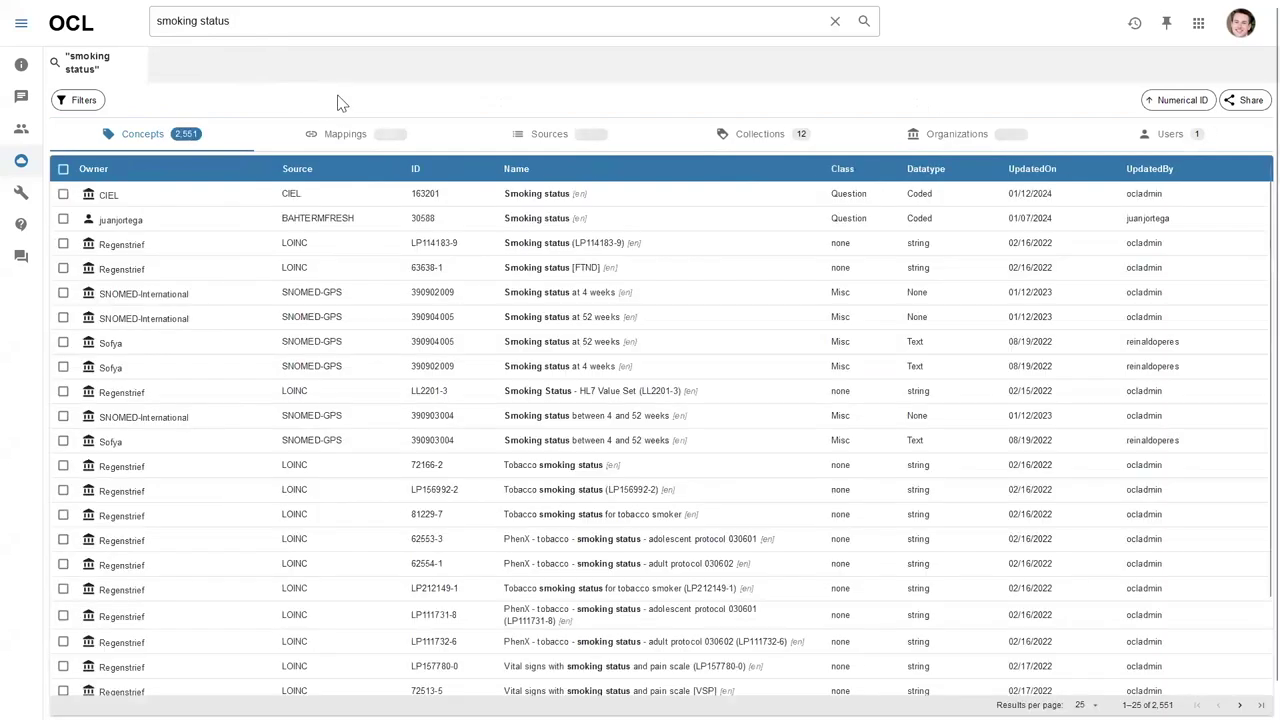
click(238, 205)
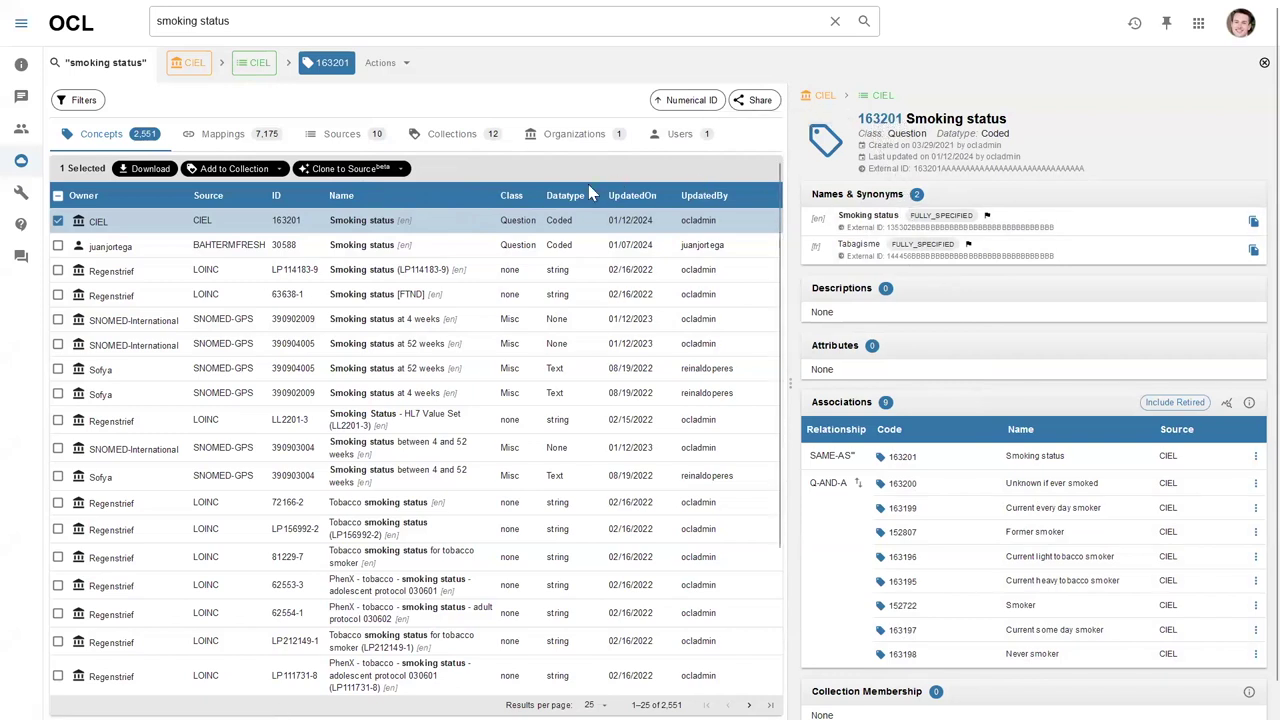
Clone CIEL Smoking status 163201 into Openmrs Demo Source and preview the 87 cloned results.
click(357, 176)
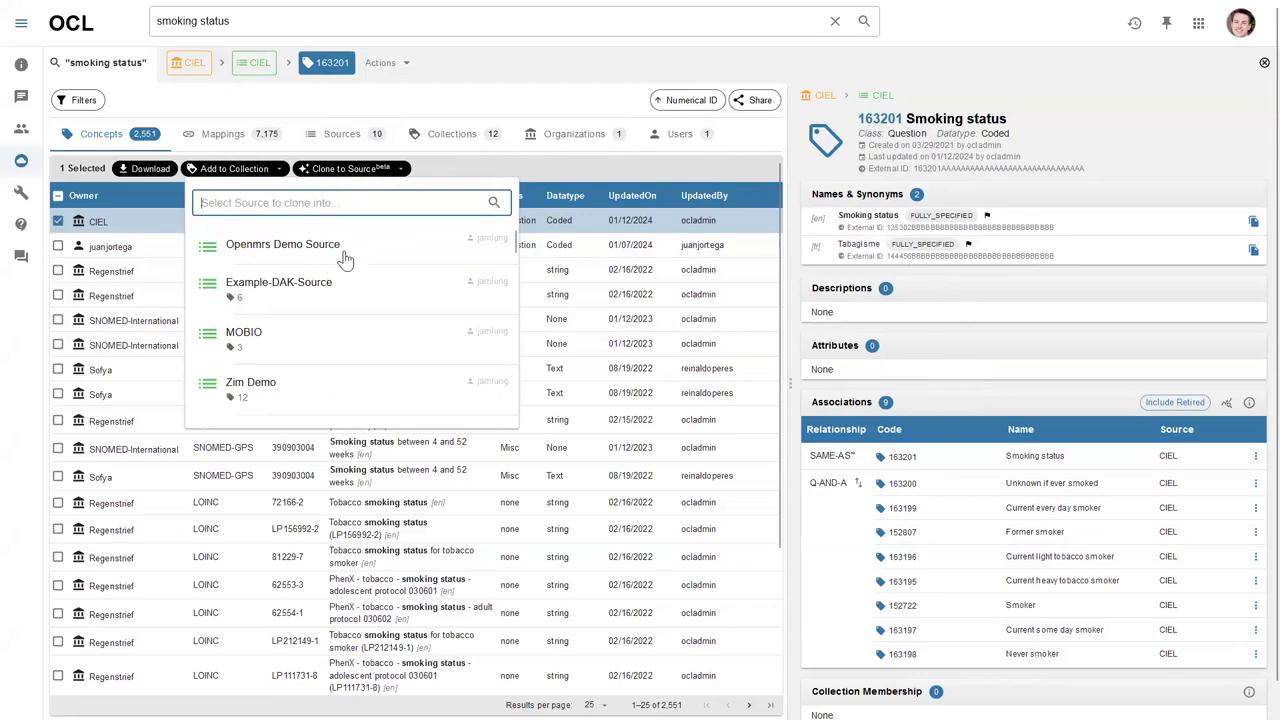
click(360, 259)
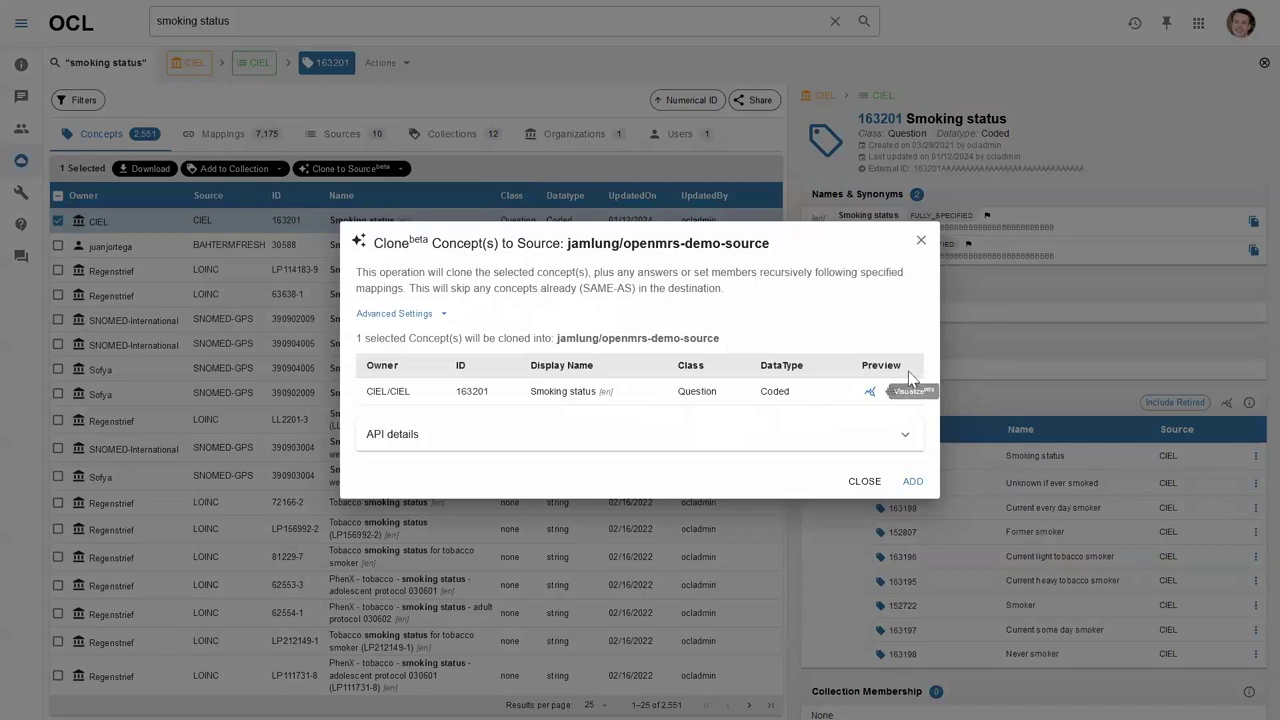
click(913, 482)
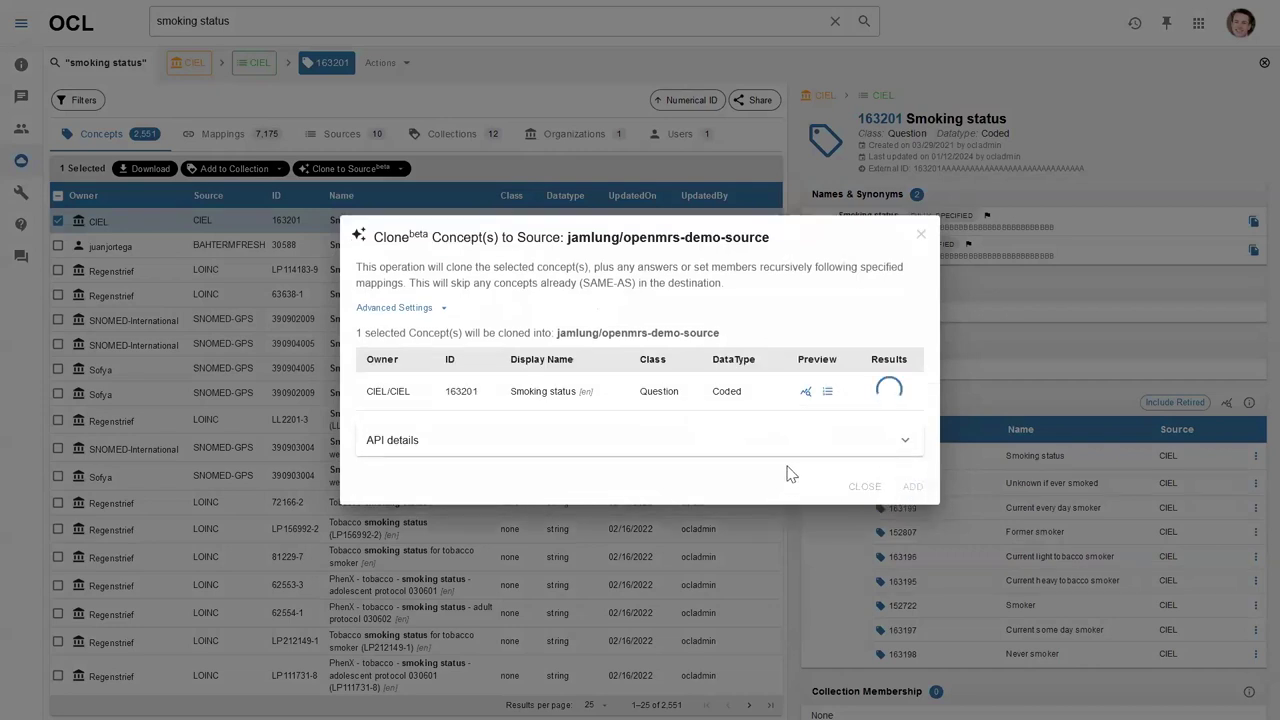
click(828, 396)
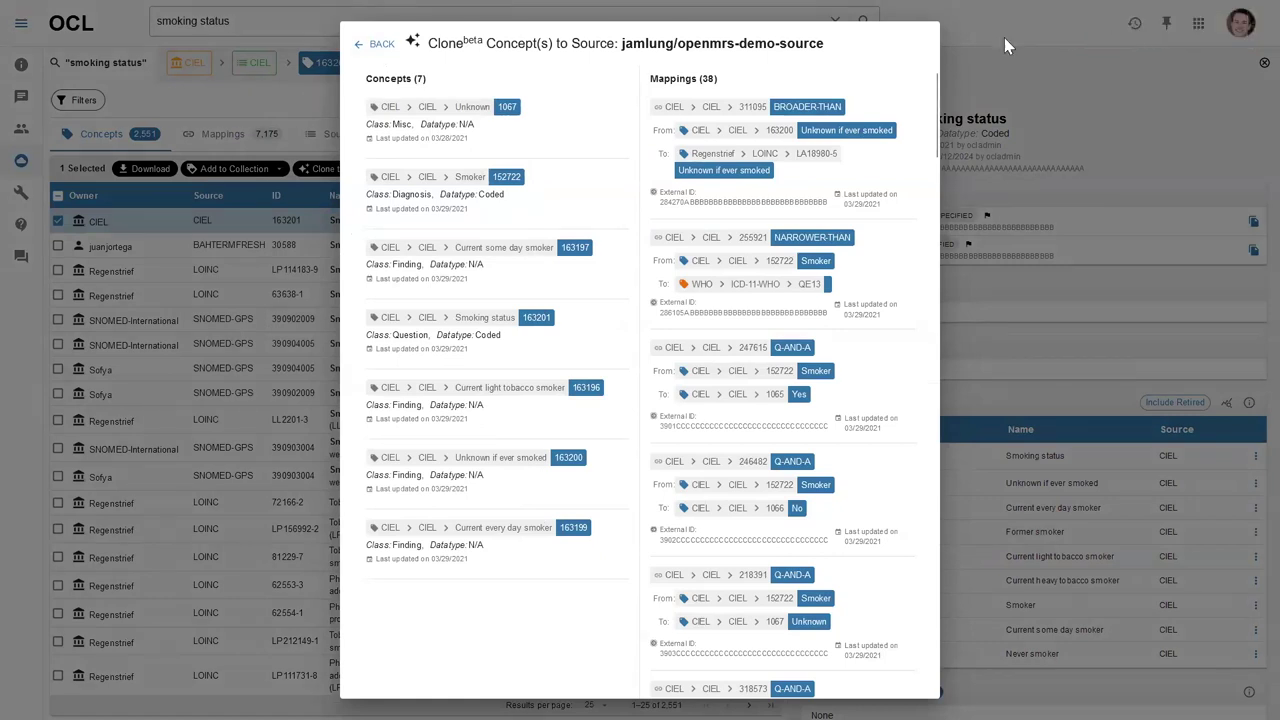
click(380, 50)
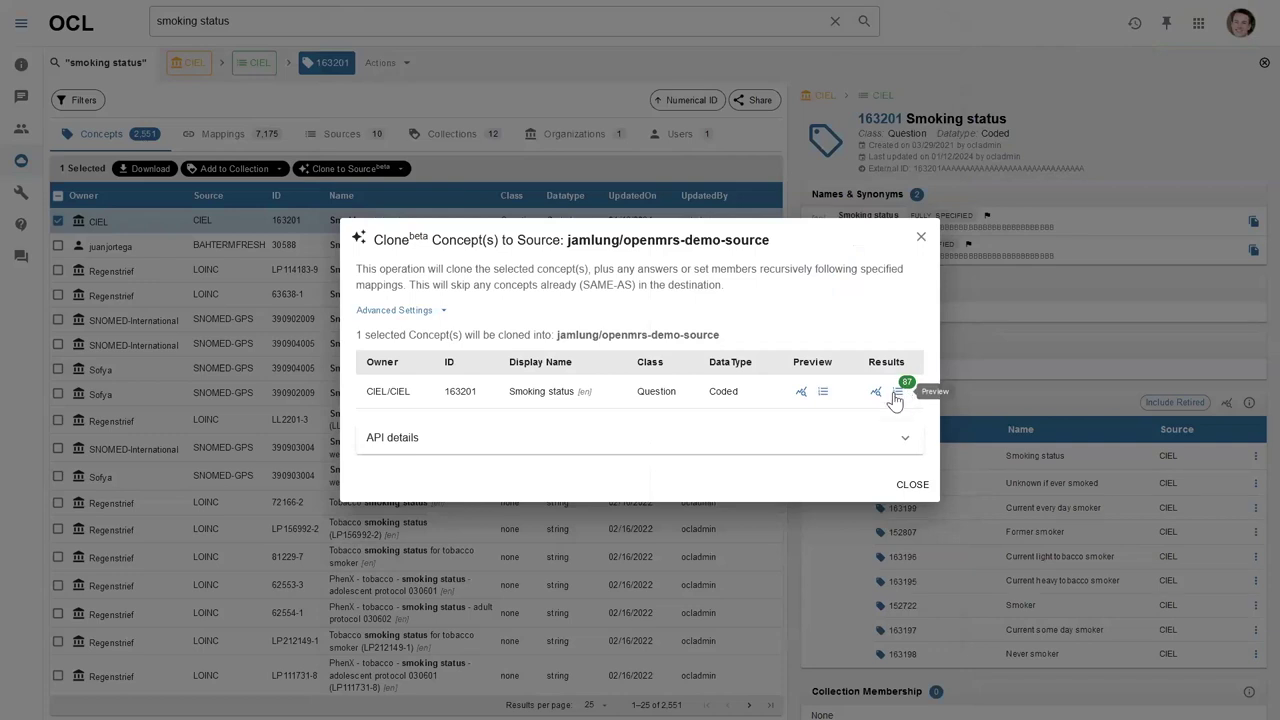
click(910, 490)
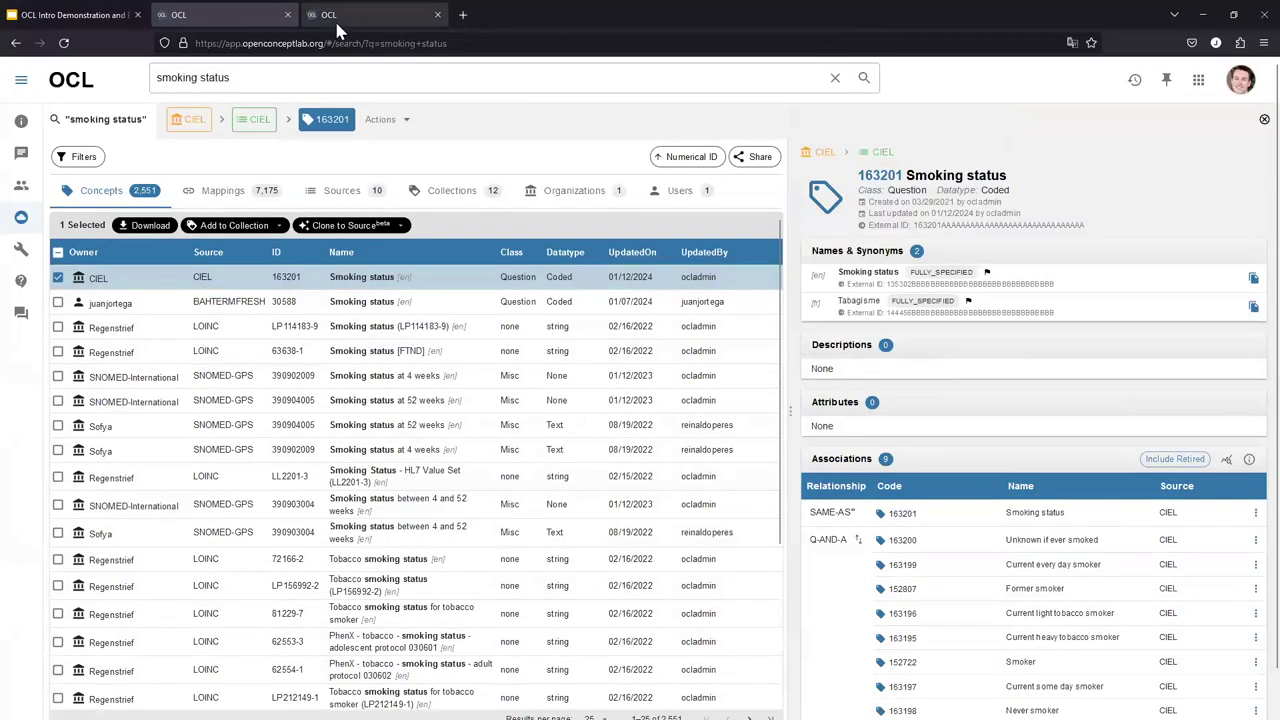
In the third tab, open jamlung's openmrs-demo-source, now listing 12 concepts.
click(337, 22)
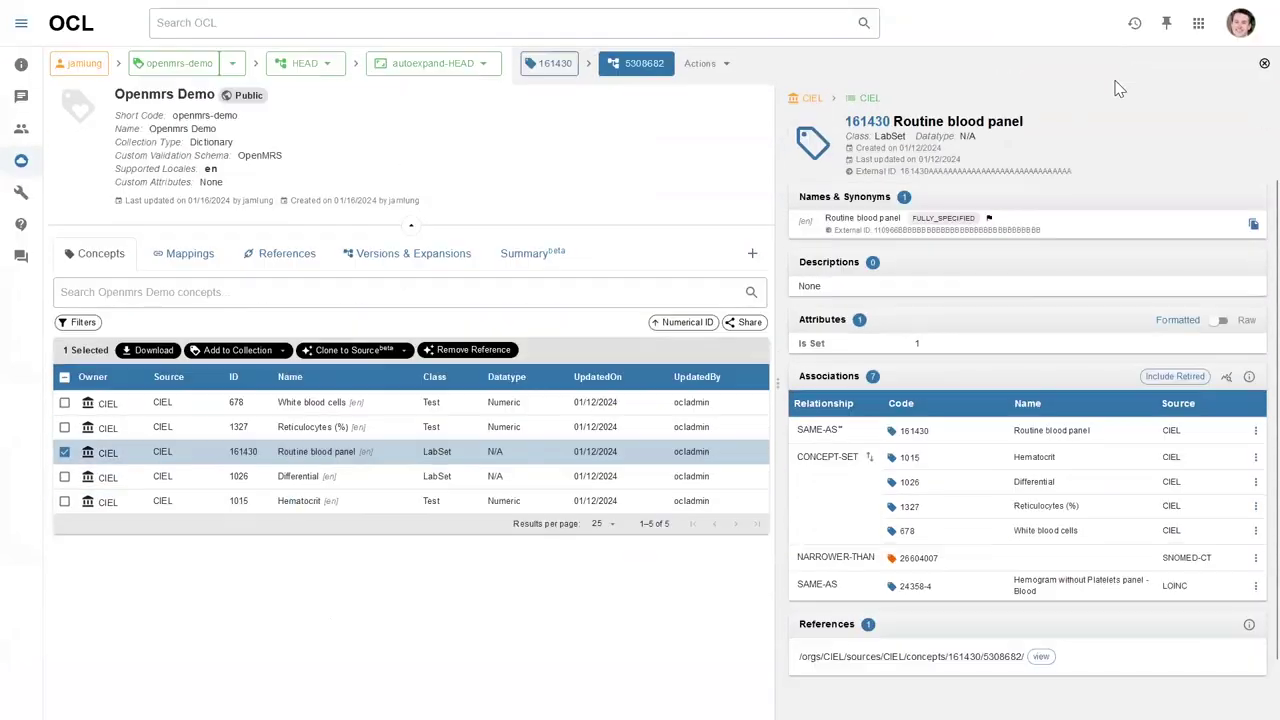
click(1135, 23)
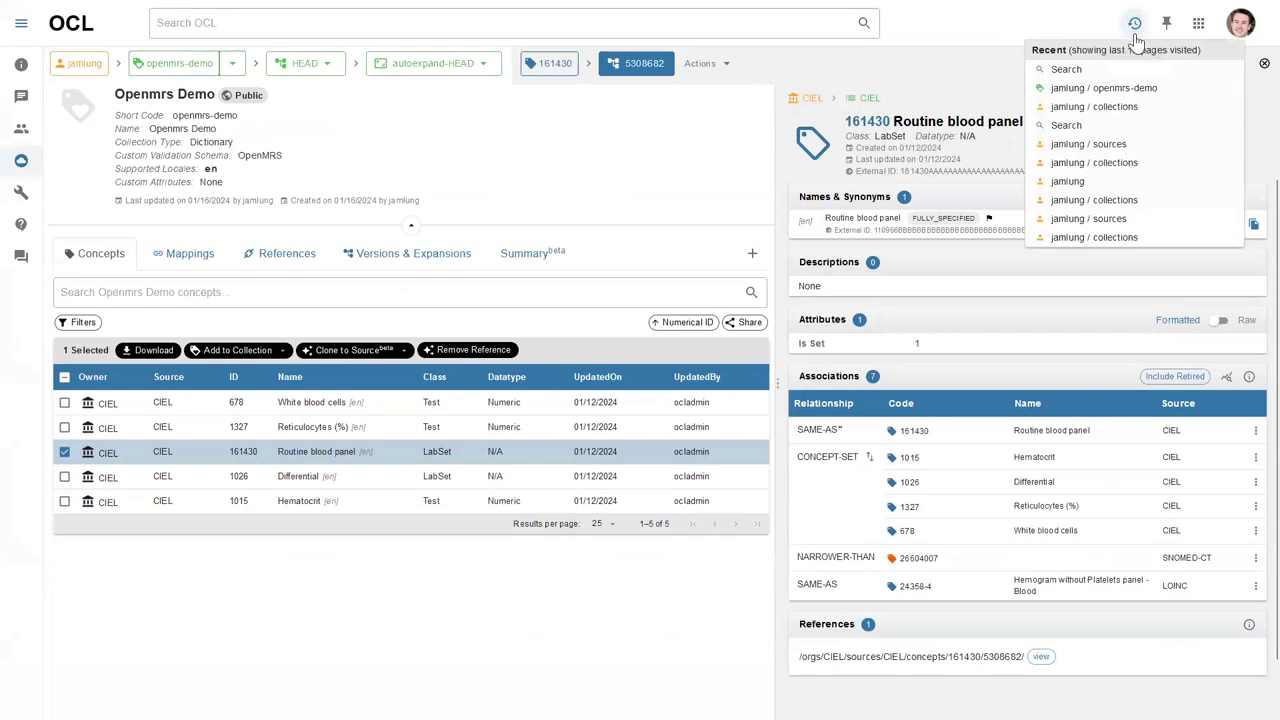
click(1108, 149)
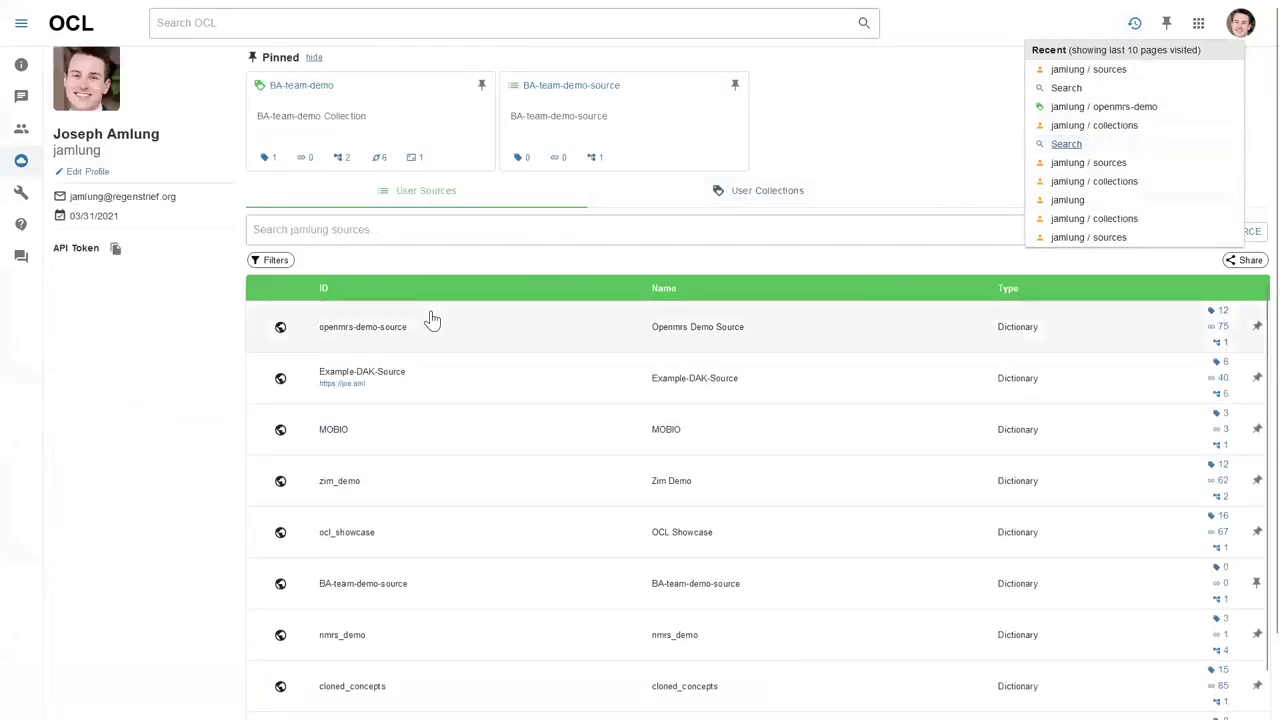
click(424, 332)
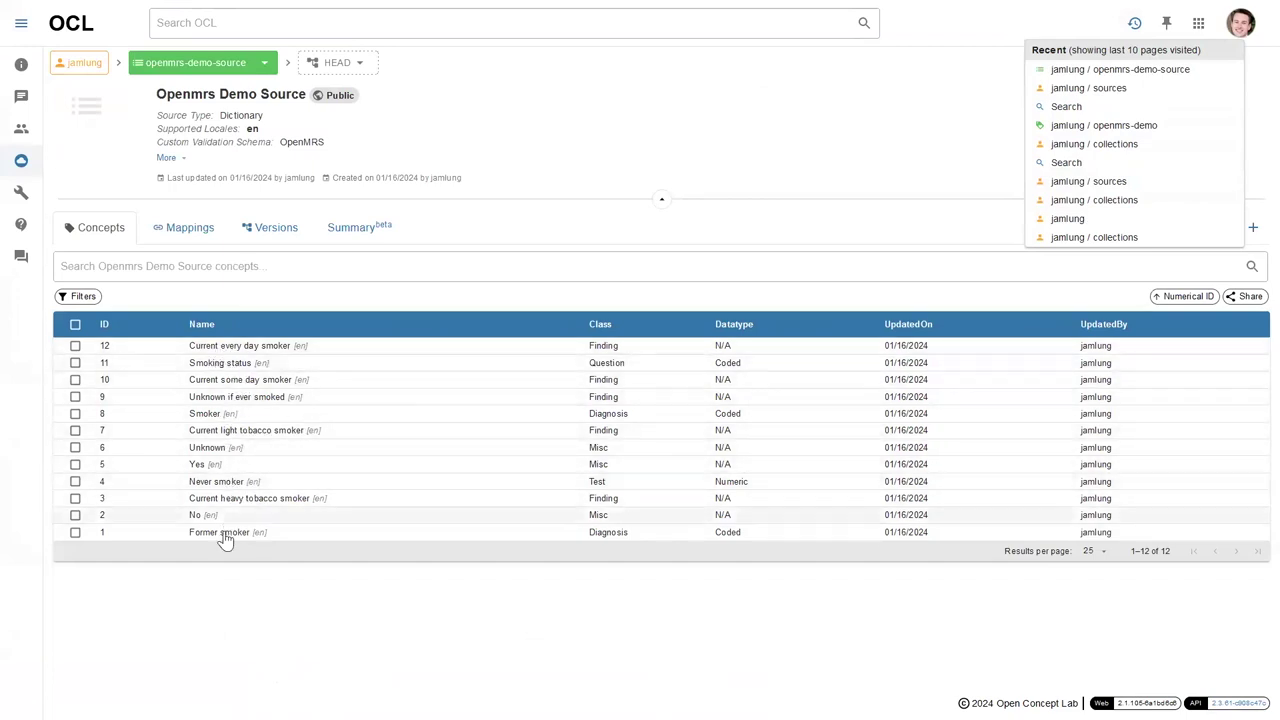
Open cloned Smoking status concept 11, review its 10 associations, and show its actions menu.
click(222, 365)
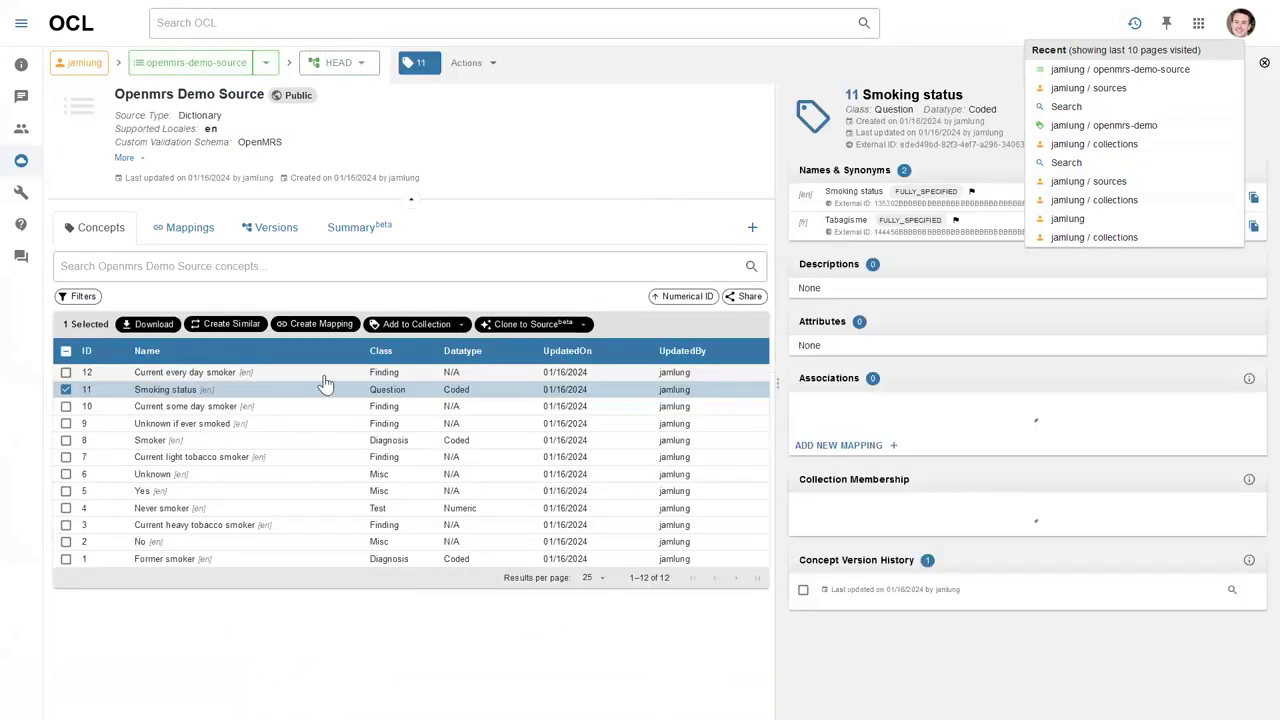
scroll(908, 305, down, 1)
scroll(910, 250, up, 1)
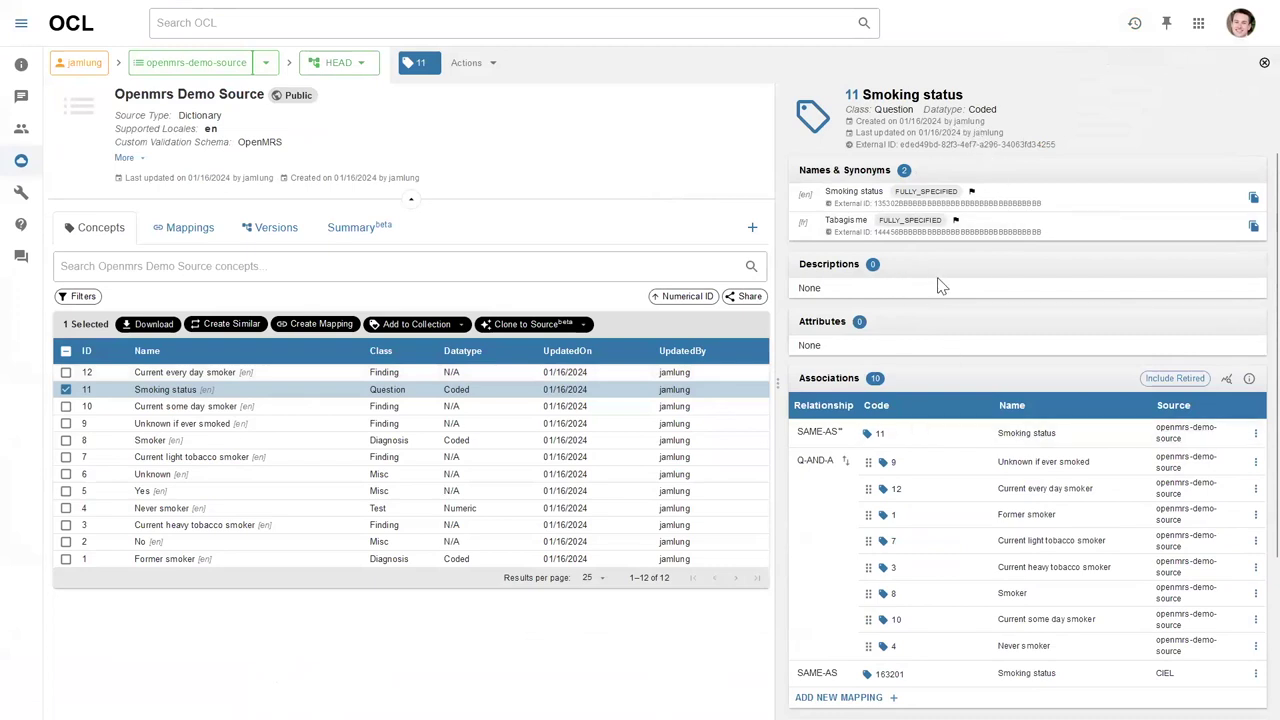
scroll(910, 295, down, 1)
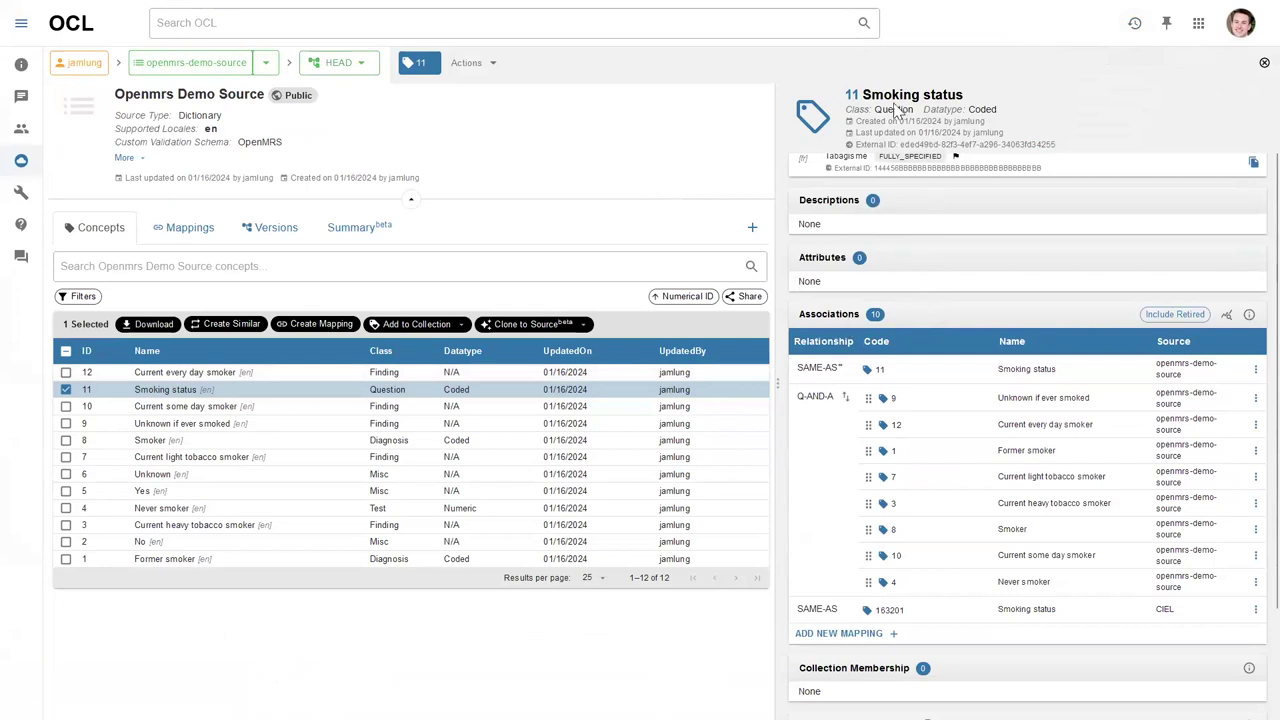
scroll(915, 270, up, 1)
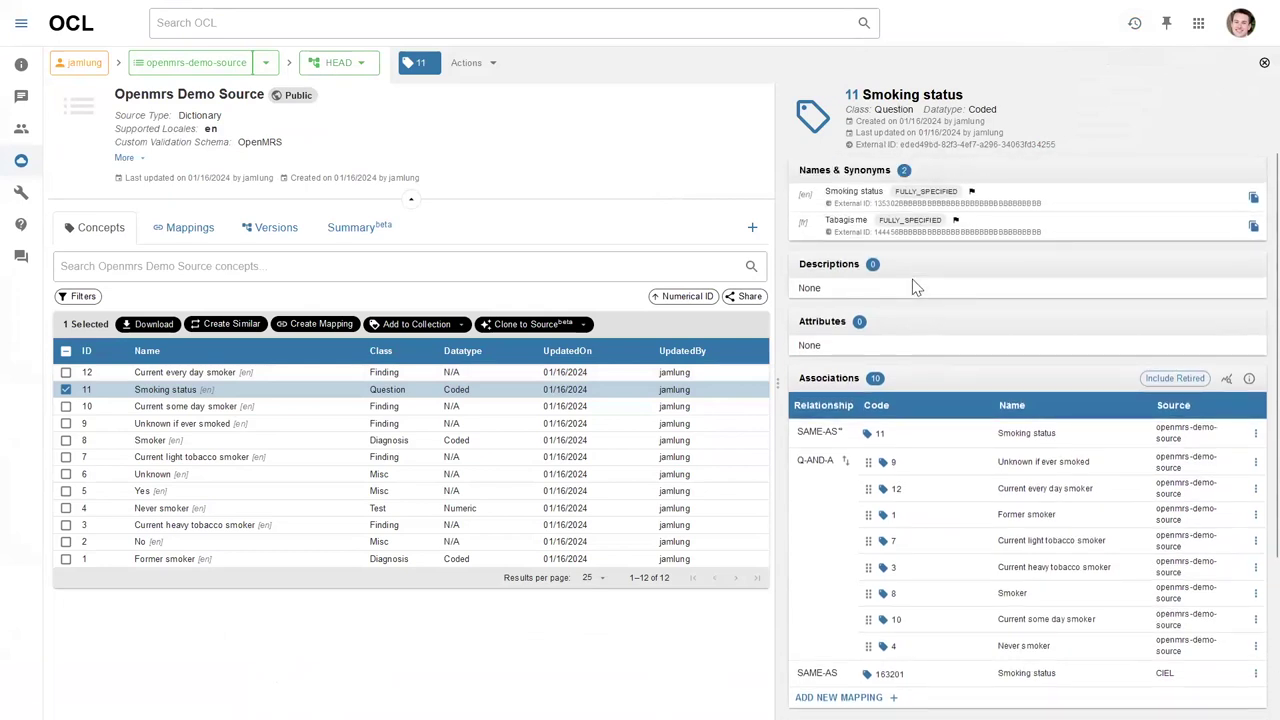
click(470, 64)
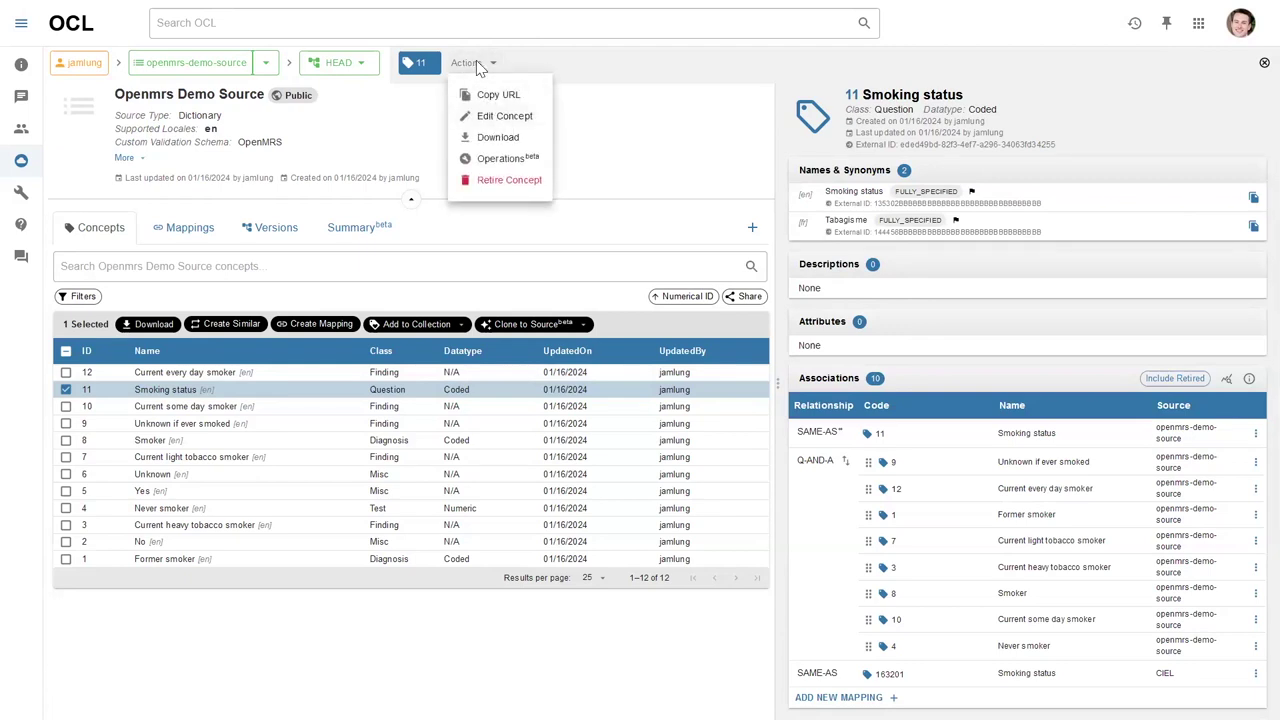
Start editing Smoking status and enter the update comment 'Add name'.
click(505, 117)
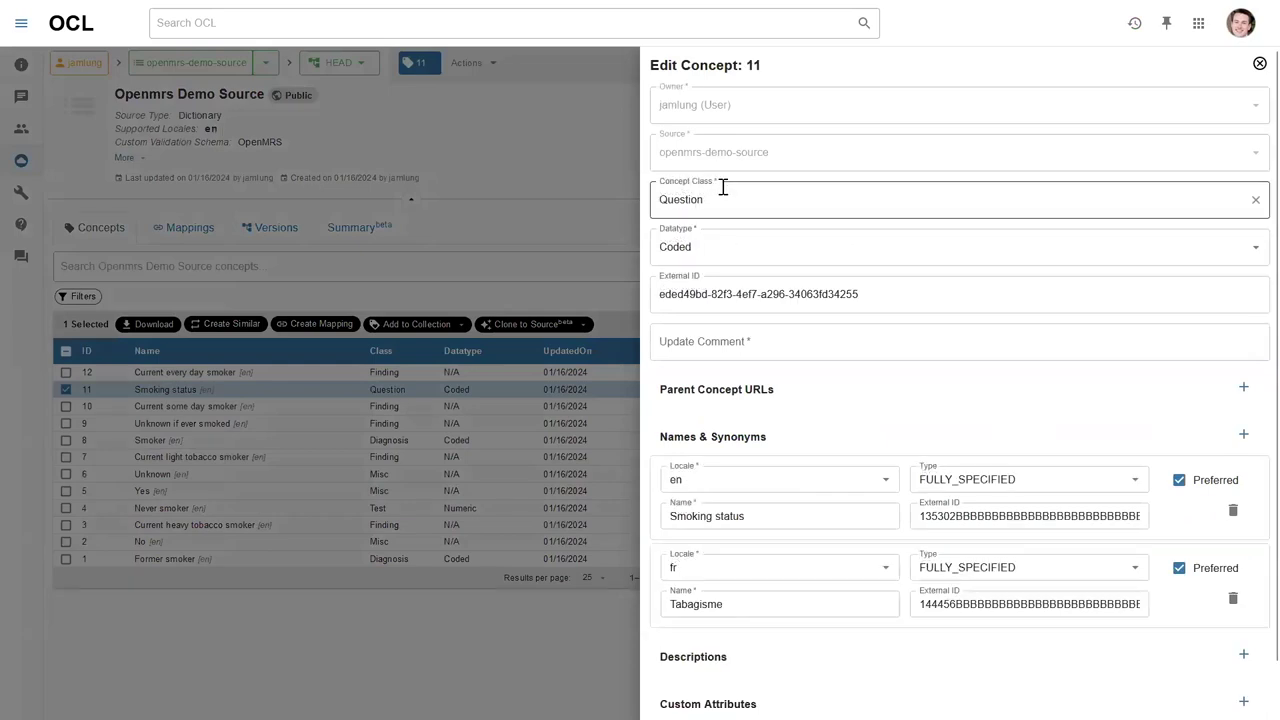
scroll(705, 240, down, 1)
click(711, 287)
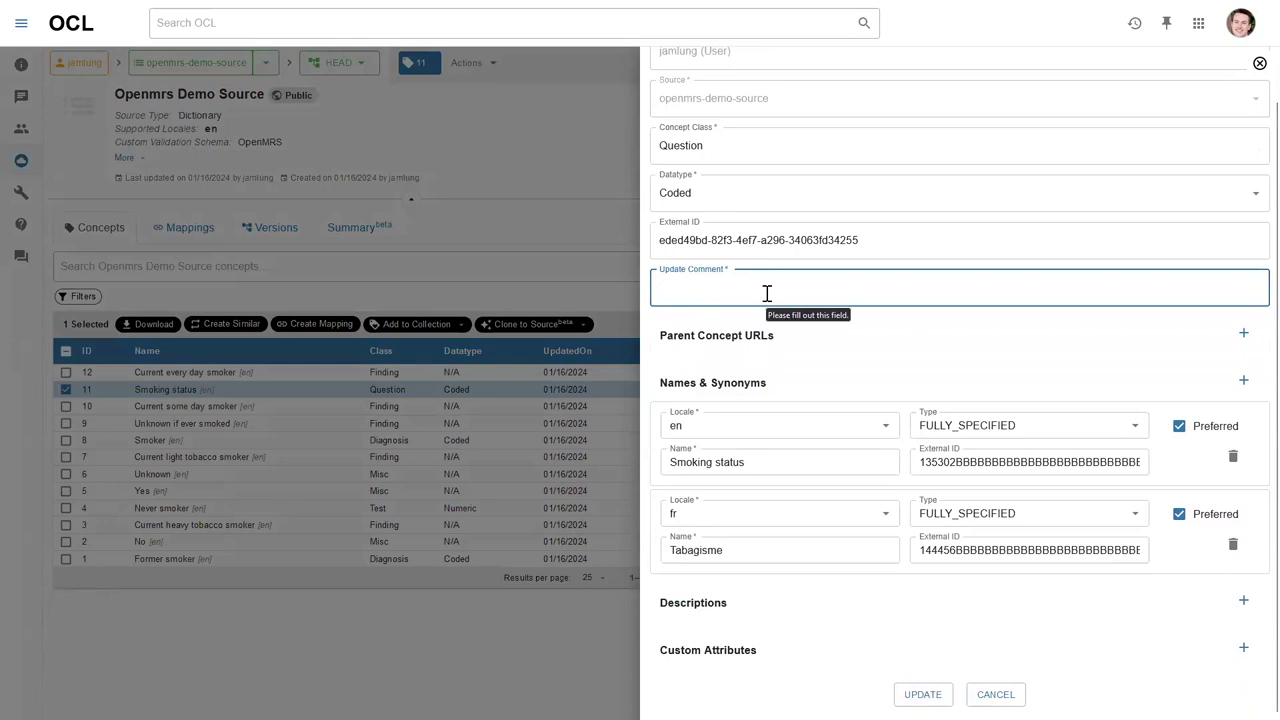
text(Add name)
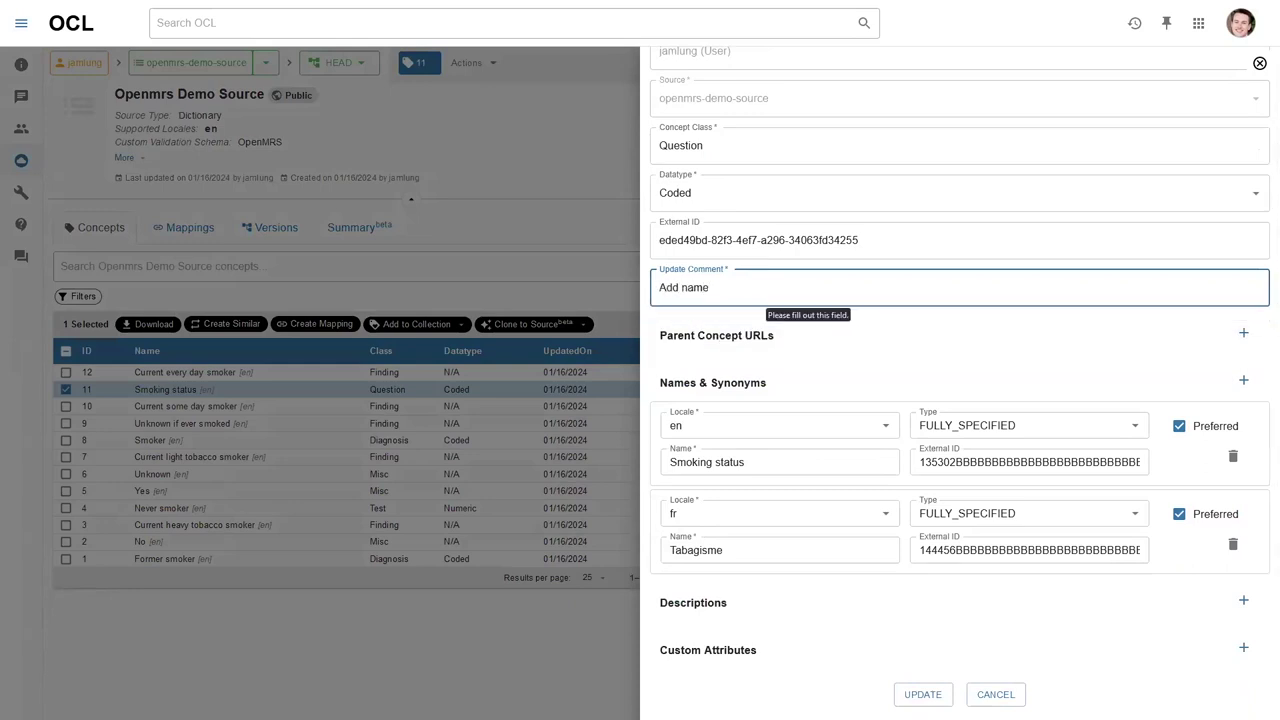
click(850, 360)
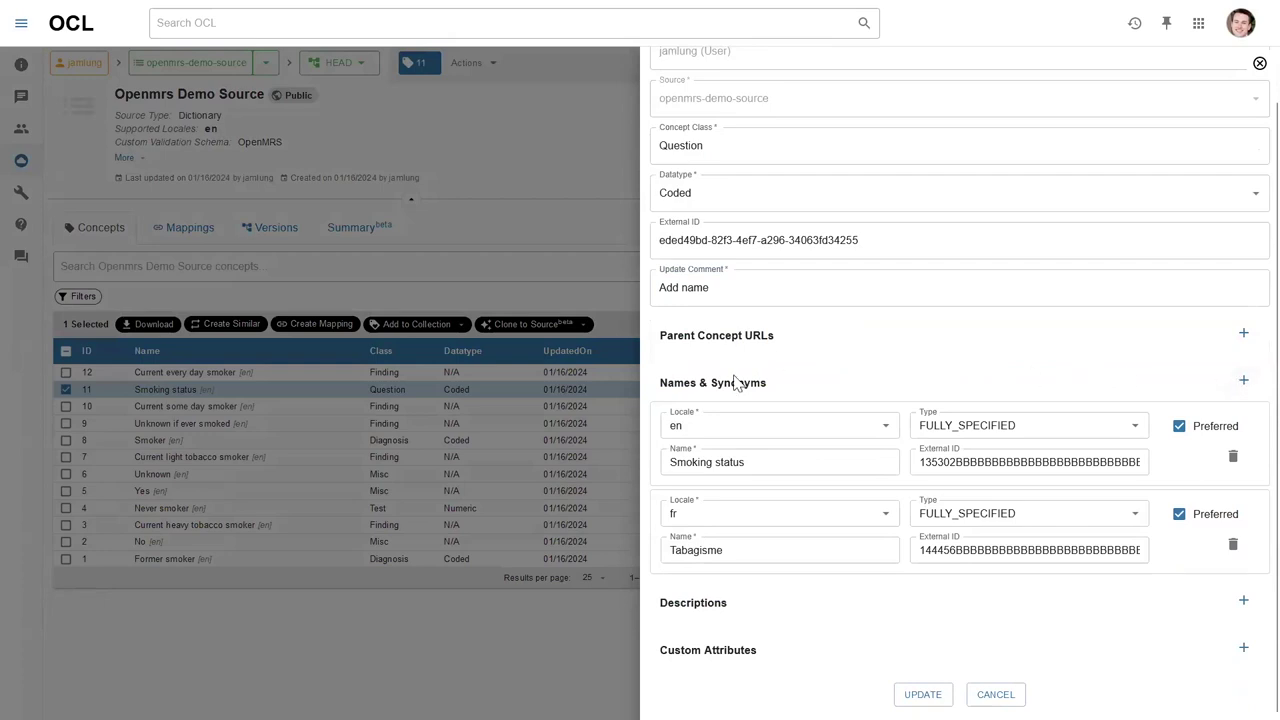
Add a new English name row filled with a copy of 'Smoking status'.
click(1244, 384)
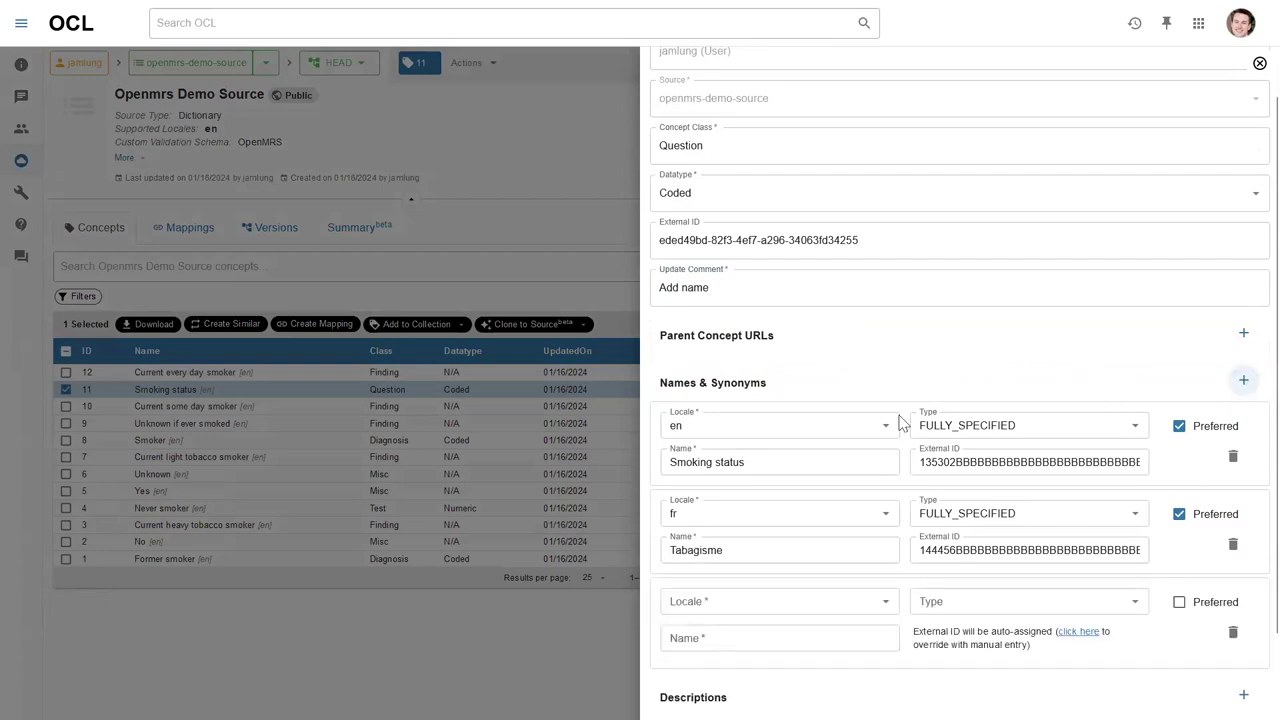
scroll(751, 434, down, 1)
click(754, 537)
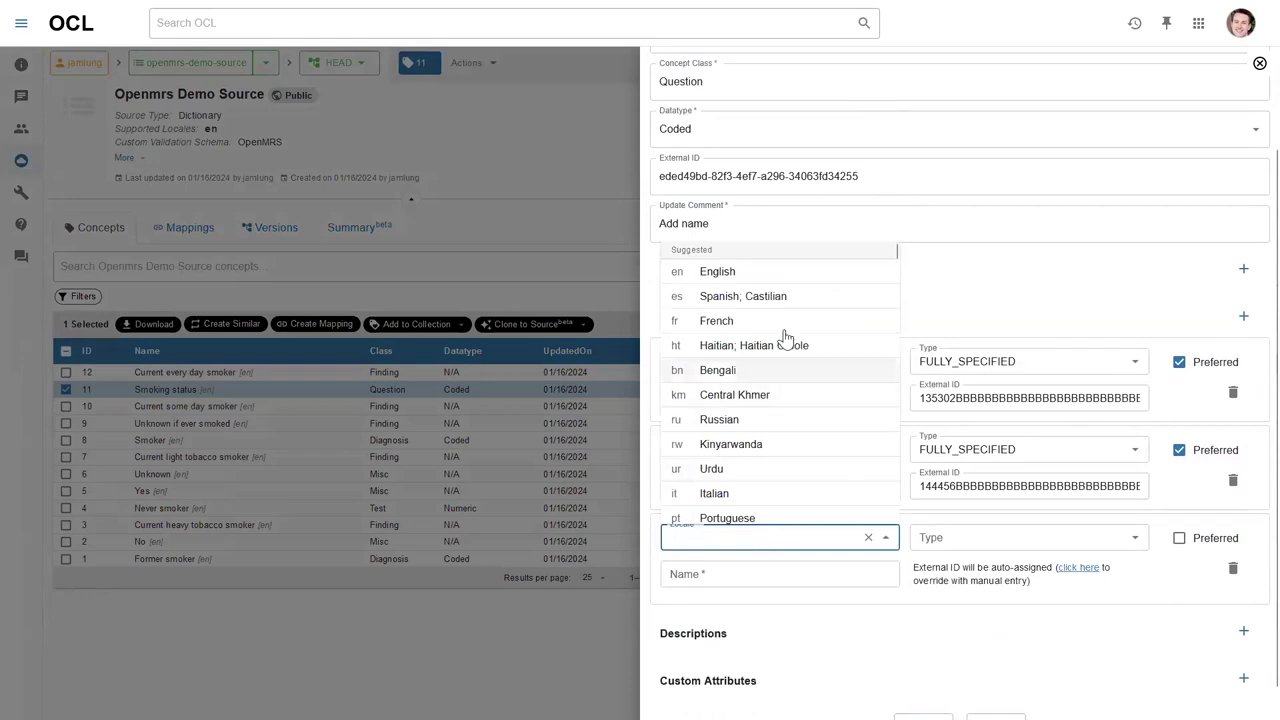
click(749, 273)
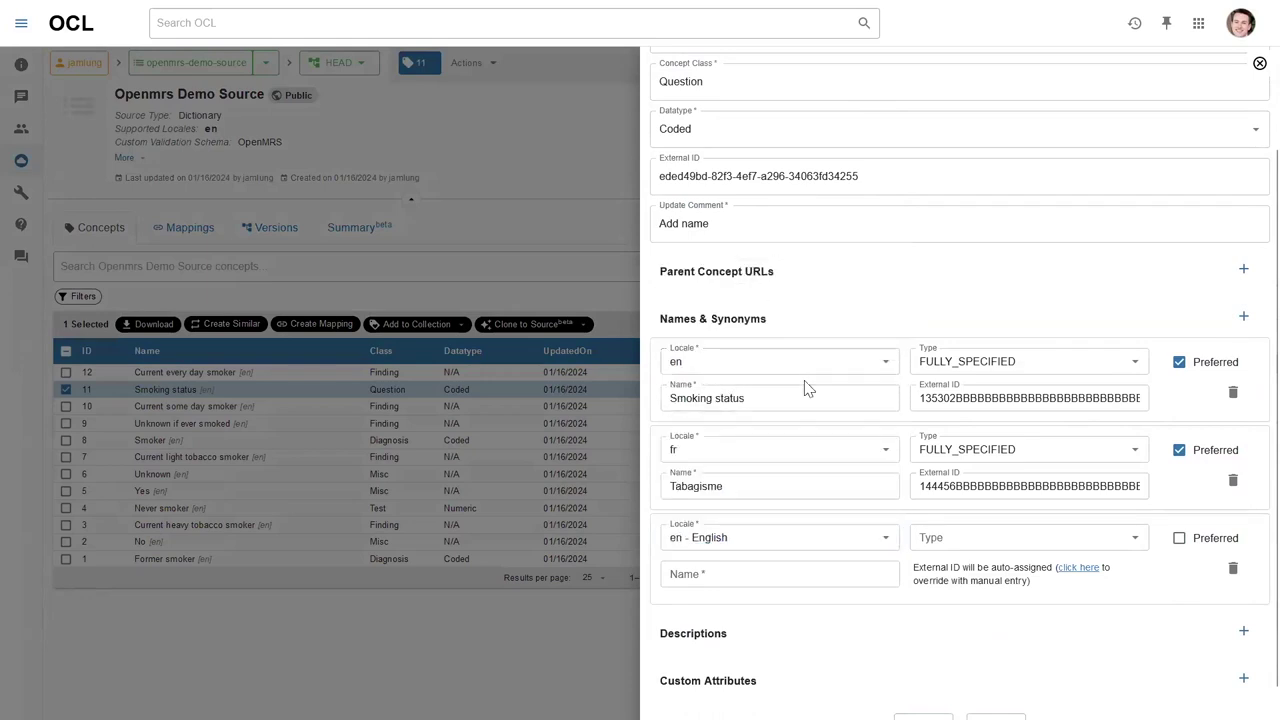
triple_click(763, 397)
key(ctrl+c)
click(724, 563)
key(ctrl+v)
Make the new name Fully-Specified and preferred, save, and dismiss the duplicate preferred name error.
click(937, 537)
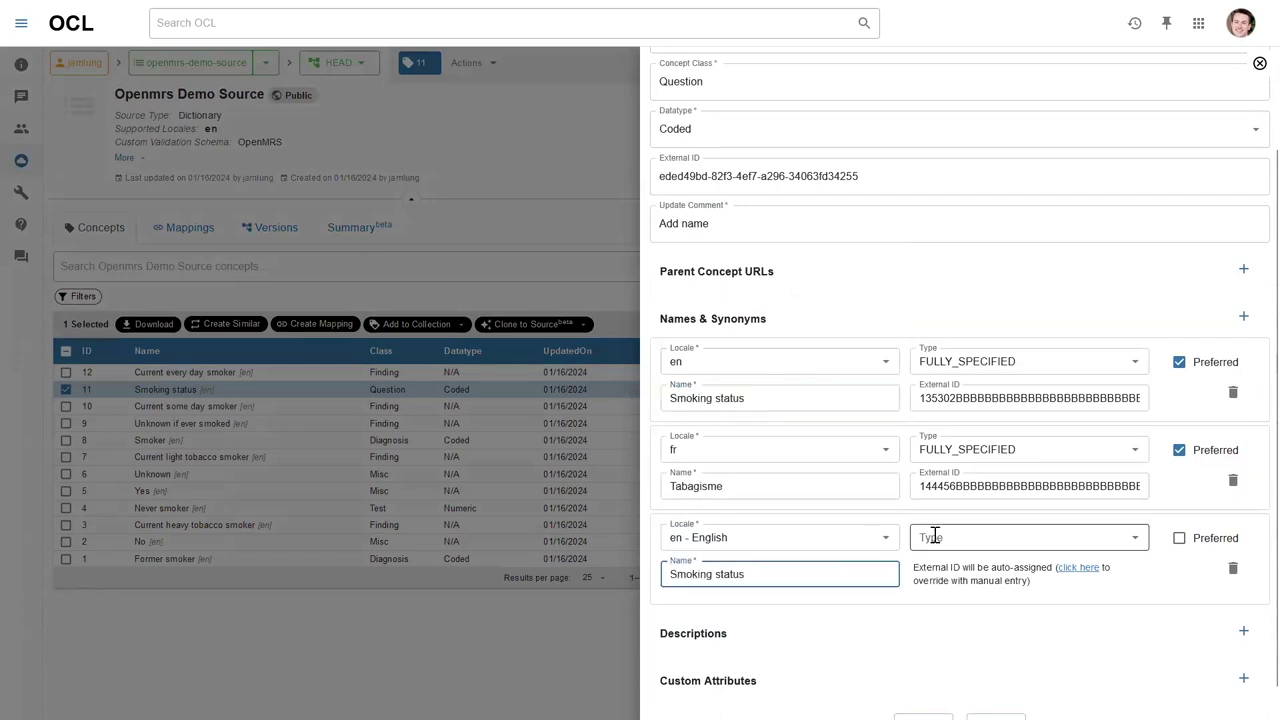
click(968, 586)
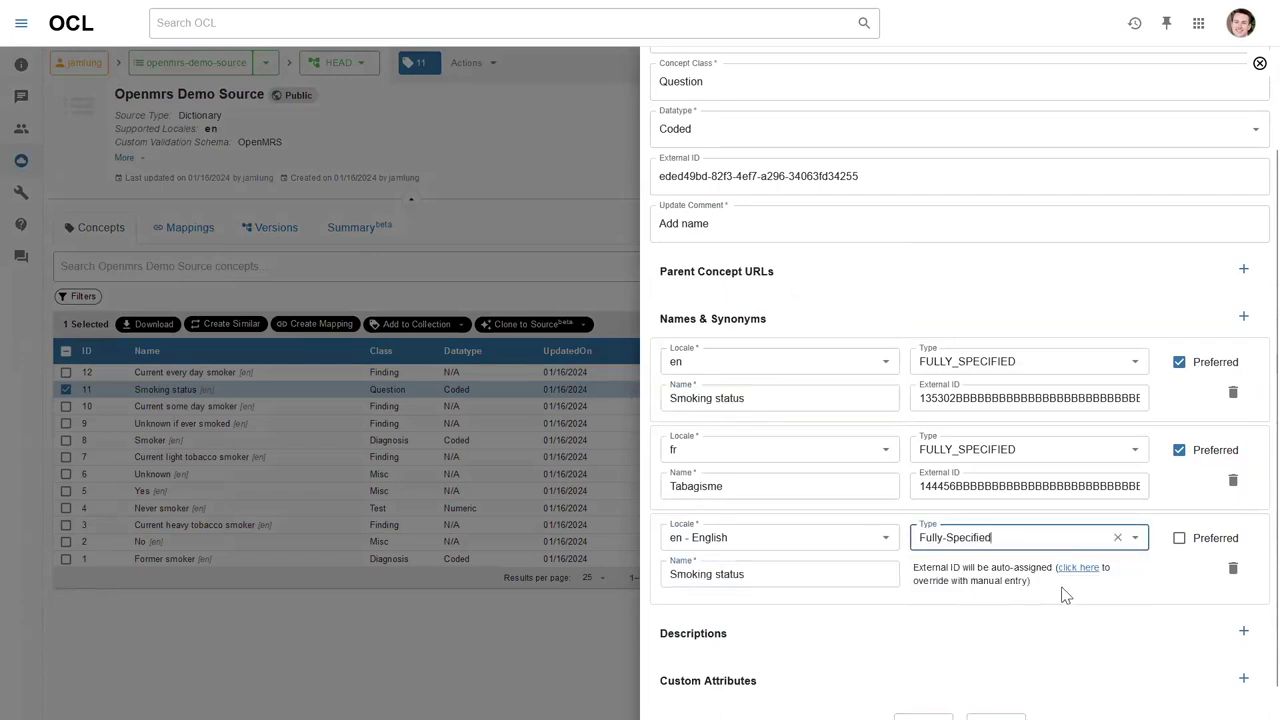
scroll(1180, 550, down, 1)
click(1179, 507)
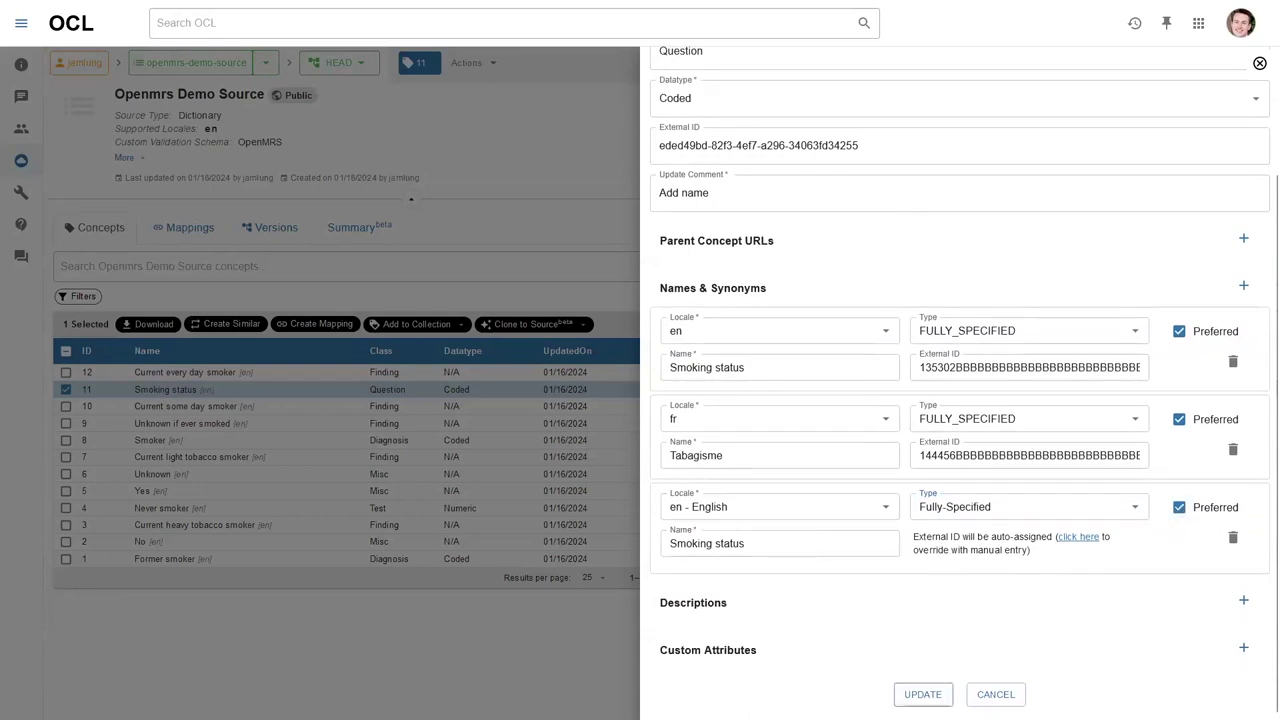
click(920, 695)
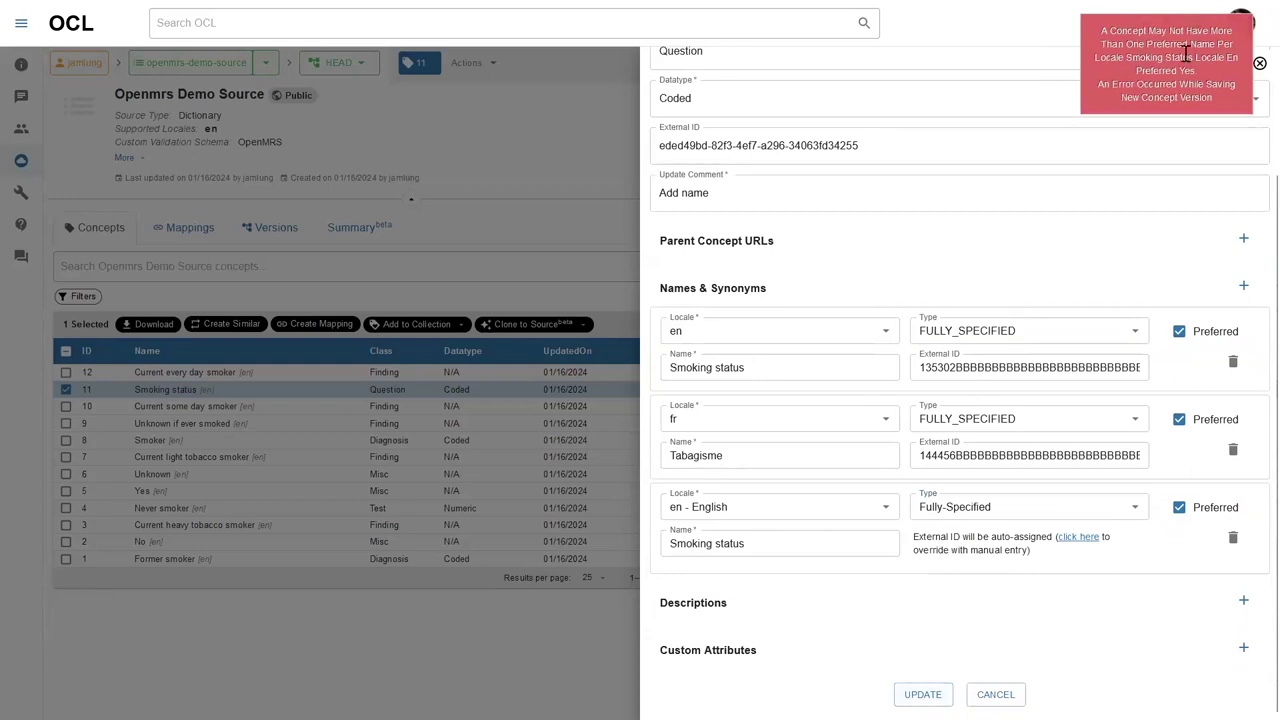
click(1184, 41)
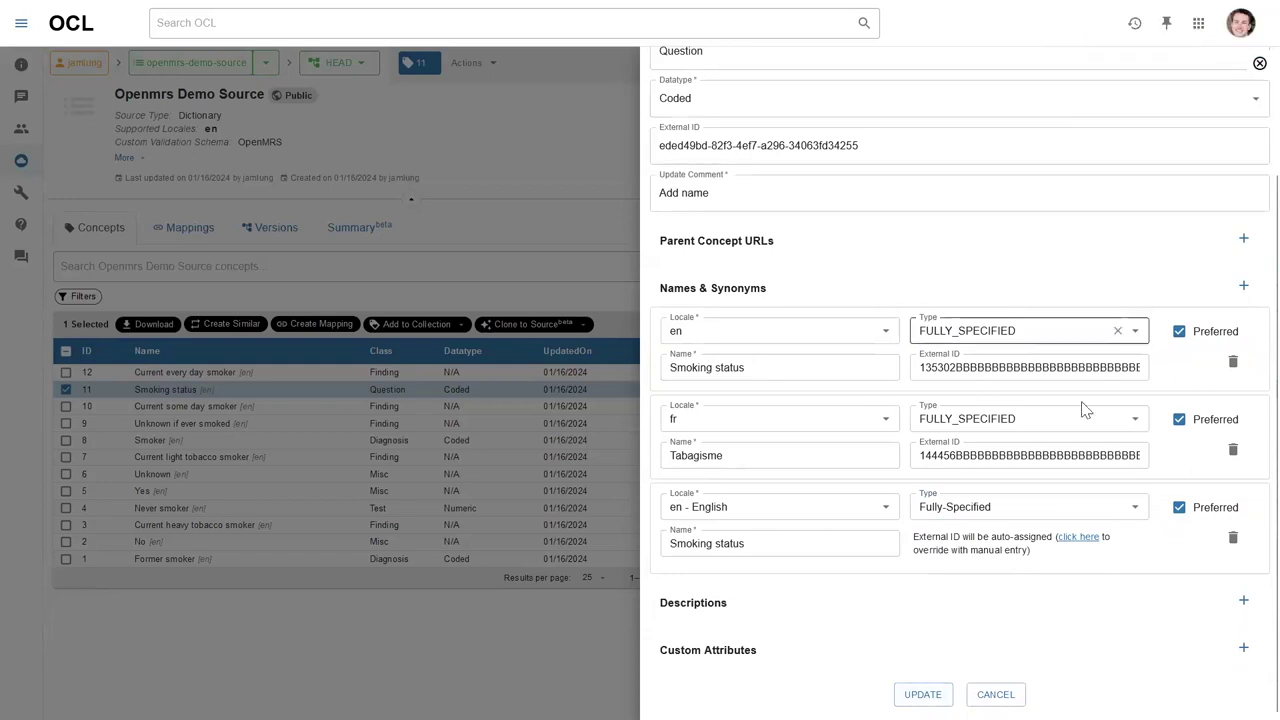
Change the new name to Spanish, Castilian 'Fumador', Fully-Specified, and save the concept.
click(791, 510)
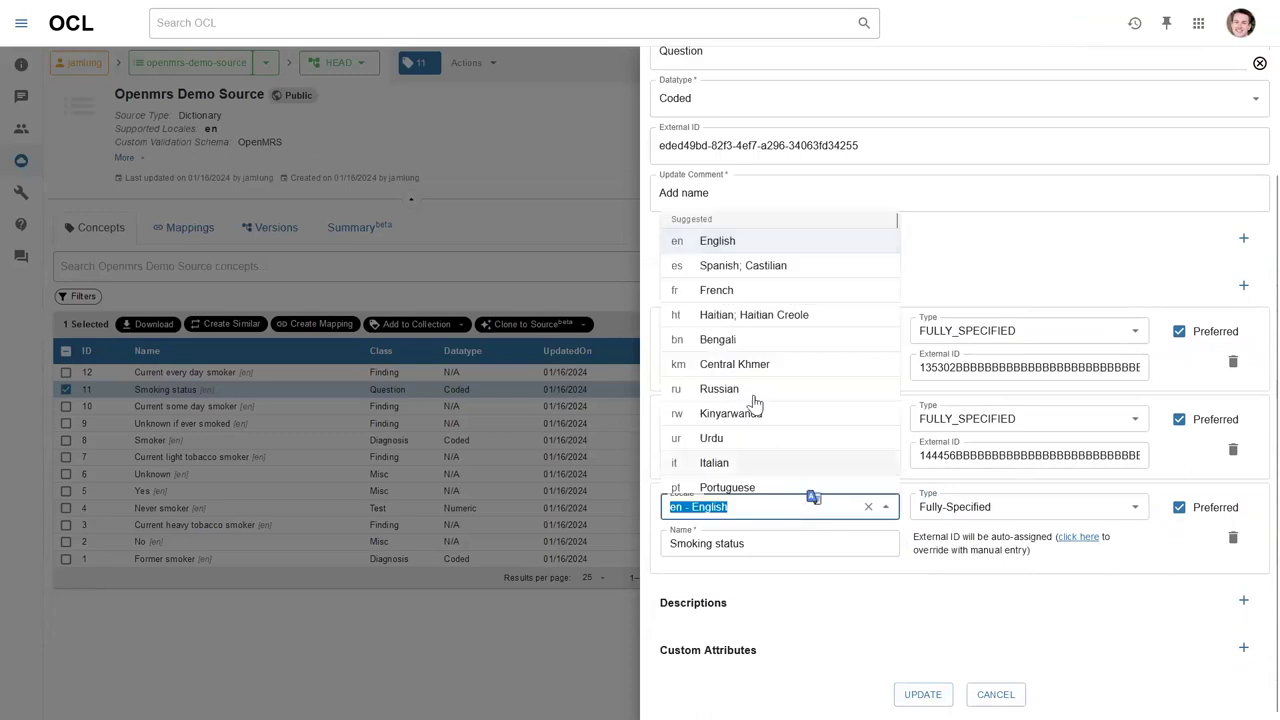
click(738, 291)
click(756, 510)
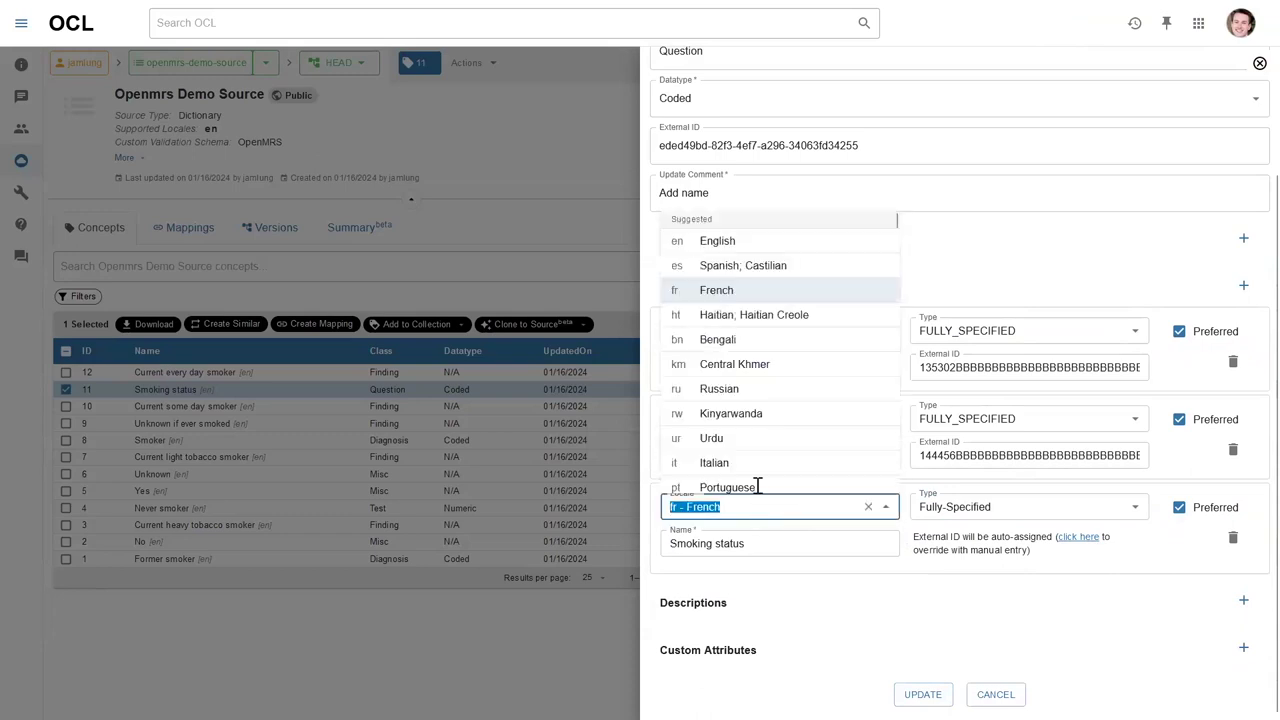
click(745, 264)
click(758, 543)
triple_click(758, 543)
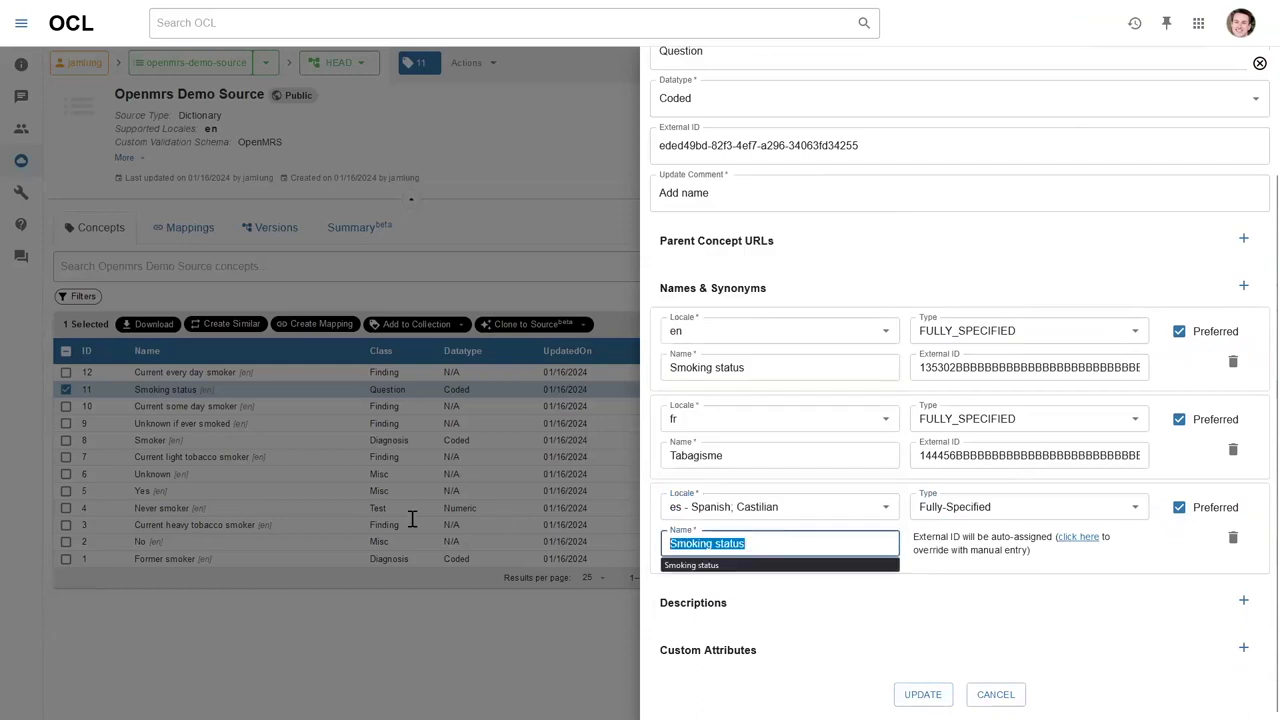
text(Fumador)
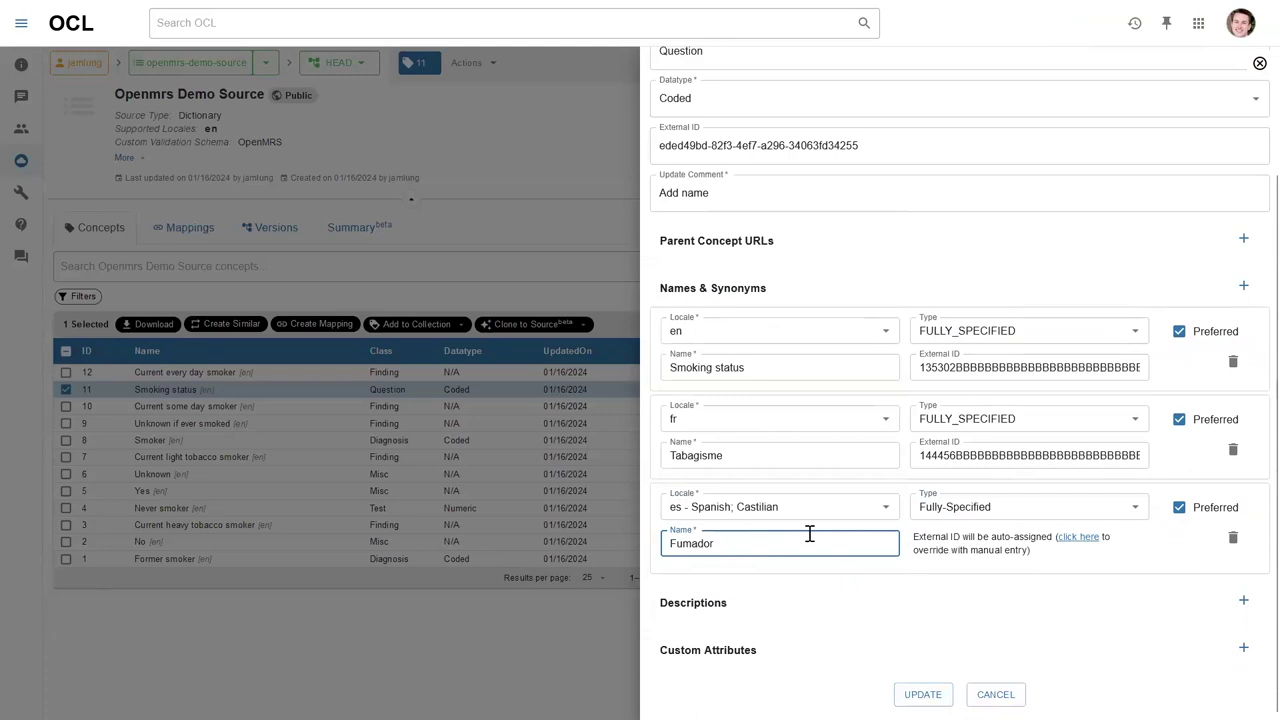
click(1047, 506)
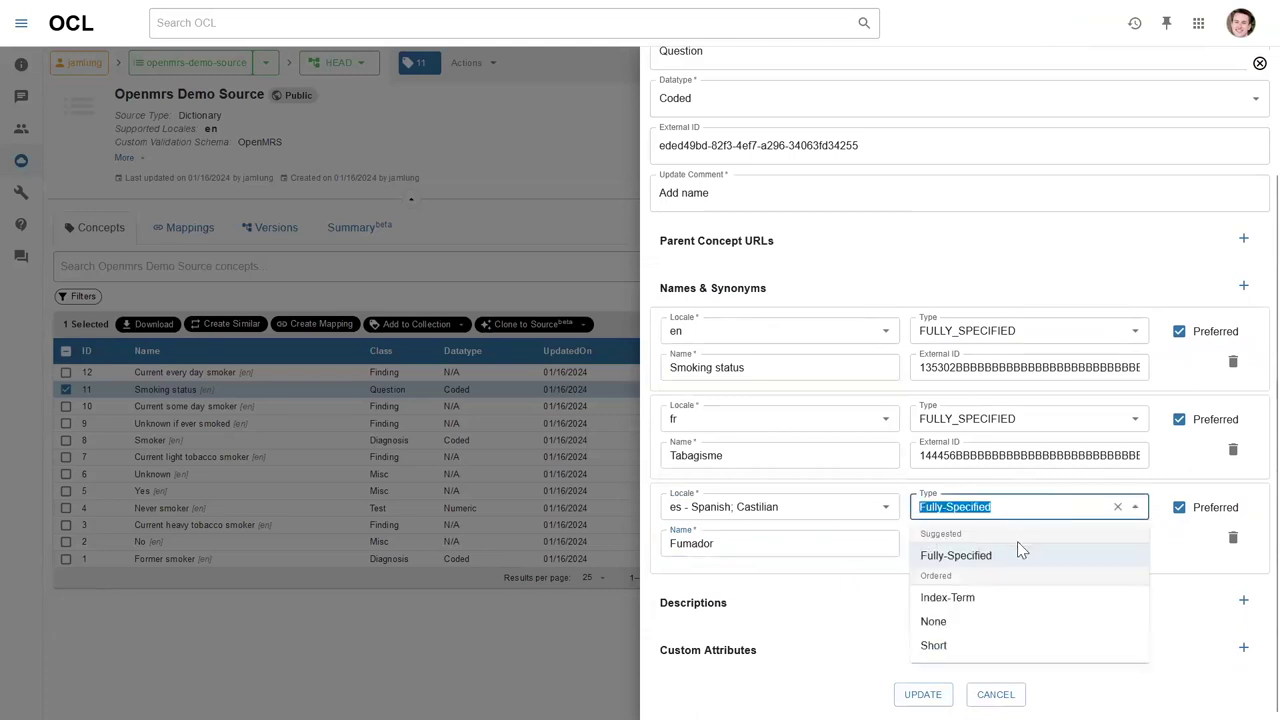
click(1194, 594)
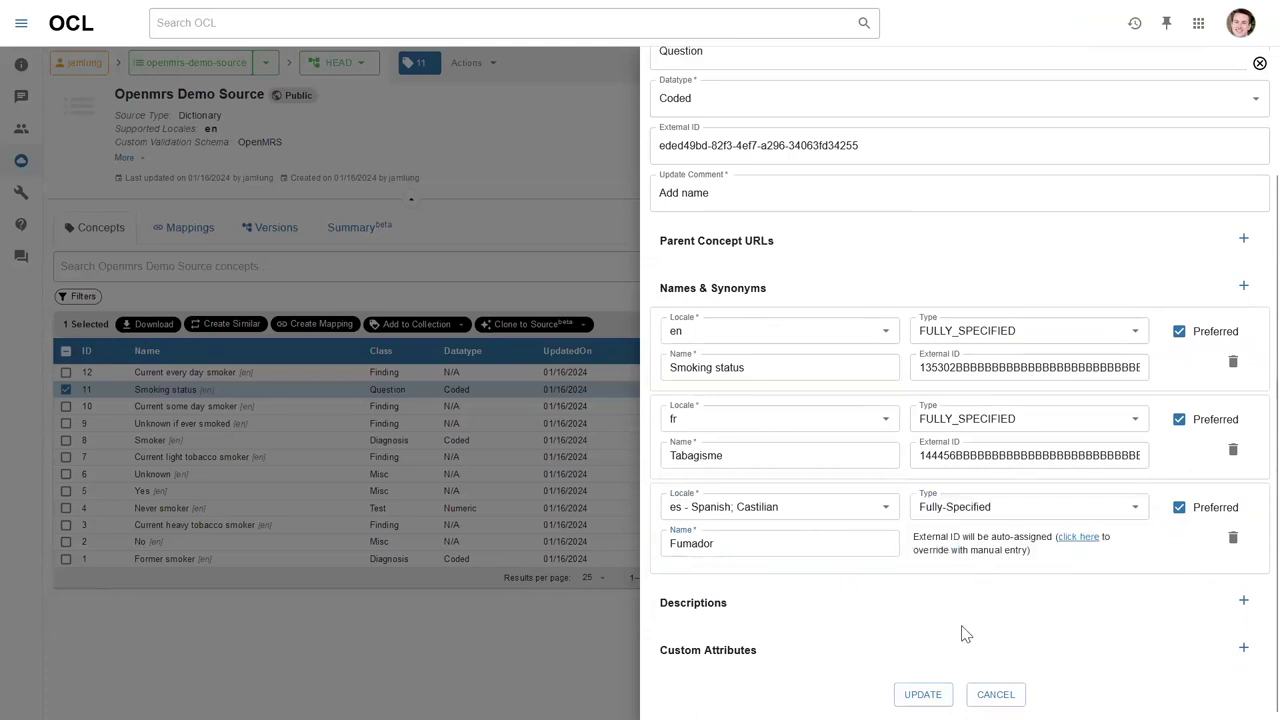
click(922, 694)
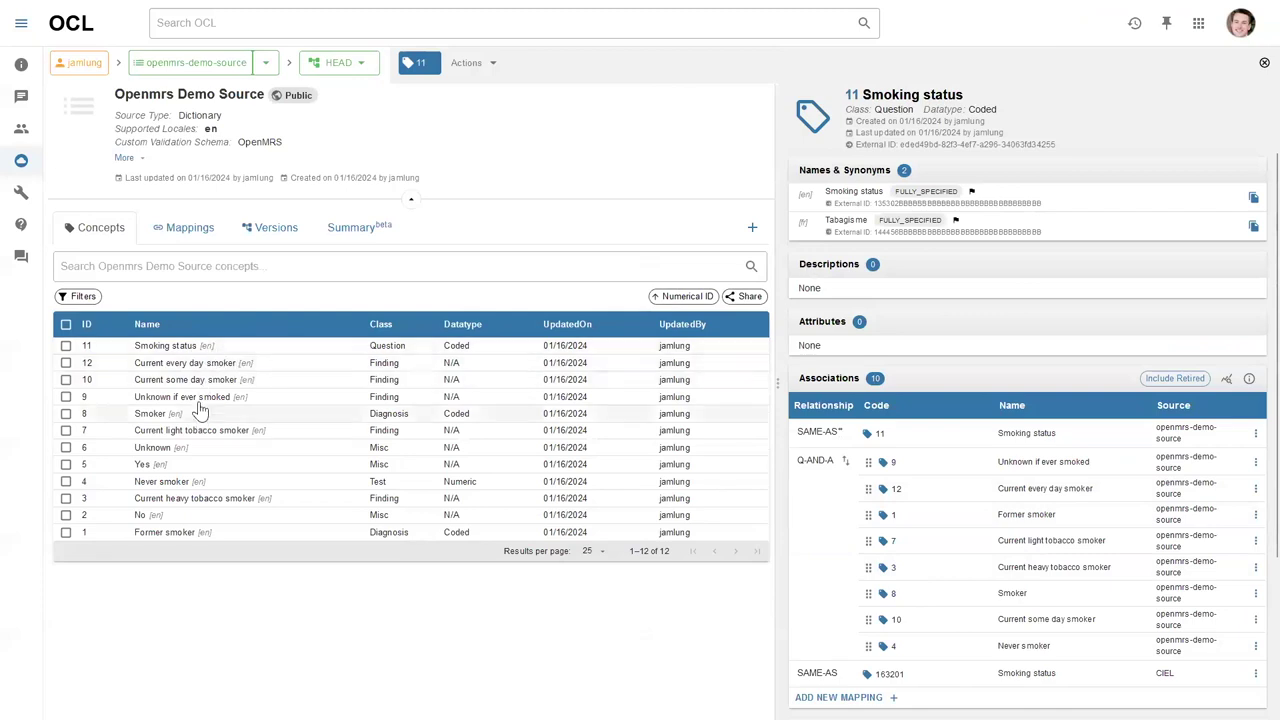
From the Smoking status concept, open a blank New Concept form for the Openmrs Demo Source.
click(197, 349)
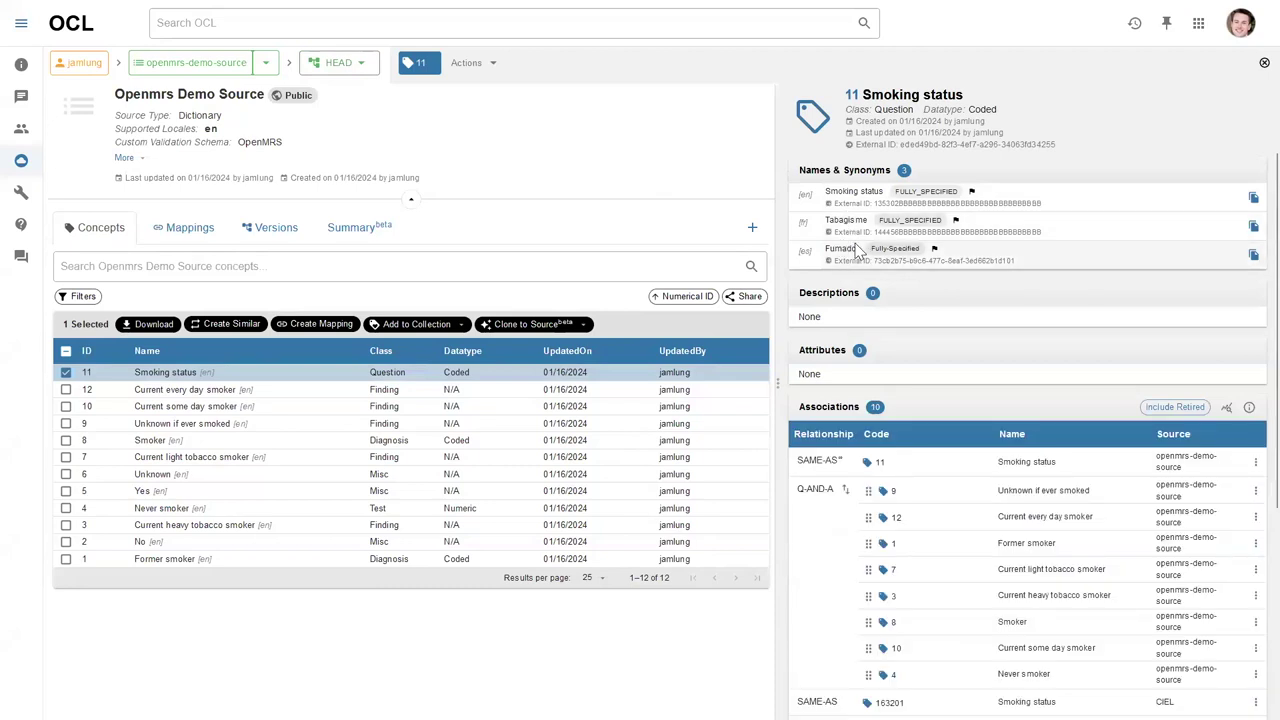
scroll(952, 280, down, 1)
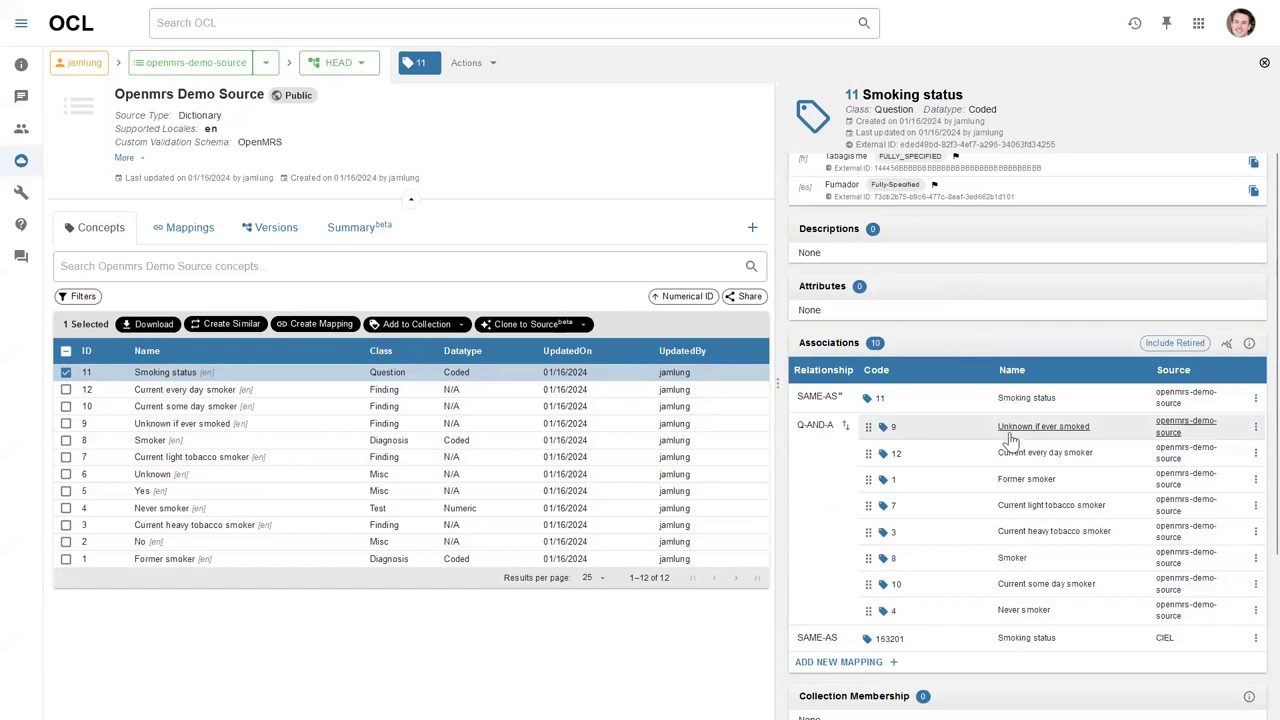
click(752, 229)
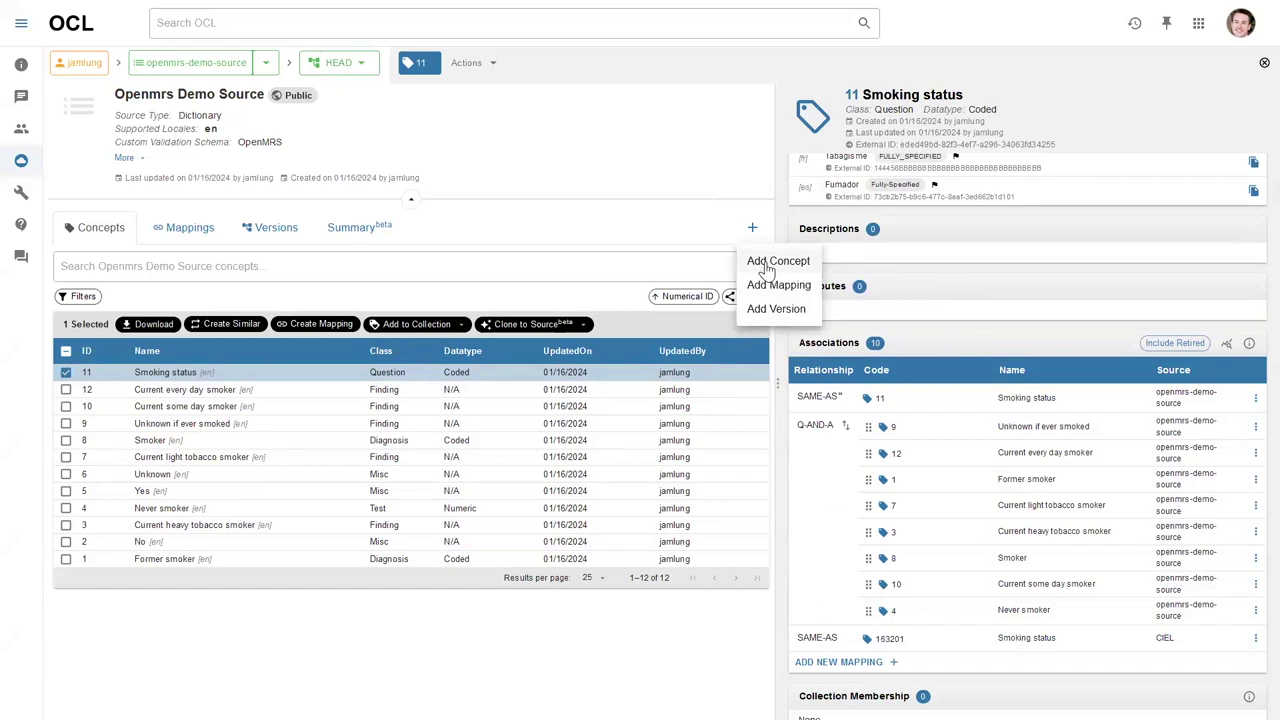
click(765, 263)
Set the new concept's class to Finding and its datatype to Coded.
click(757, 229)
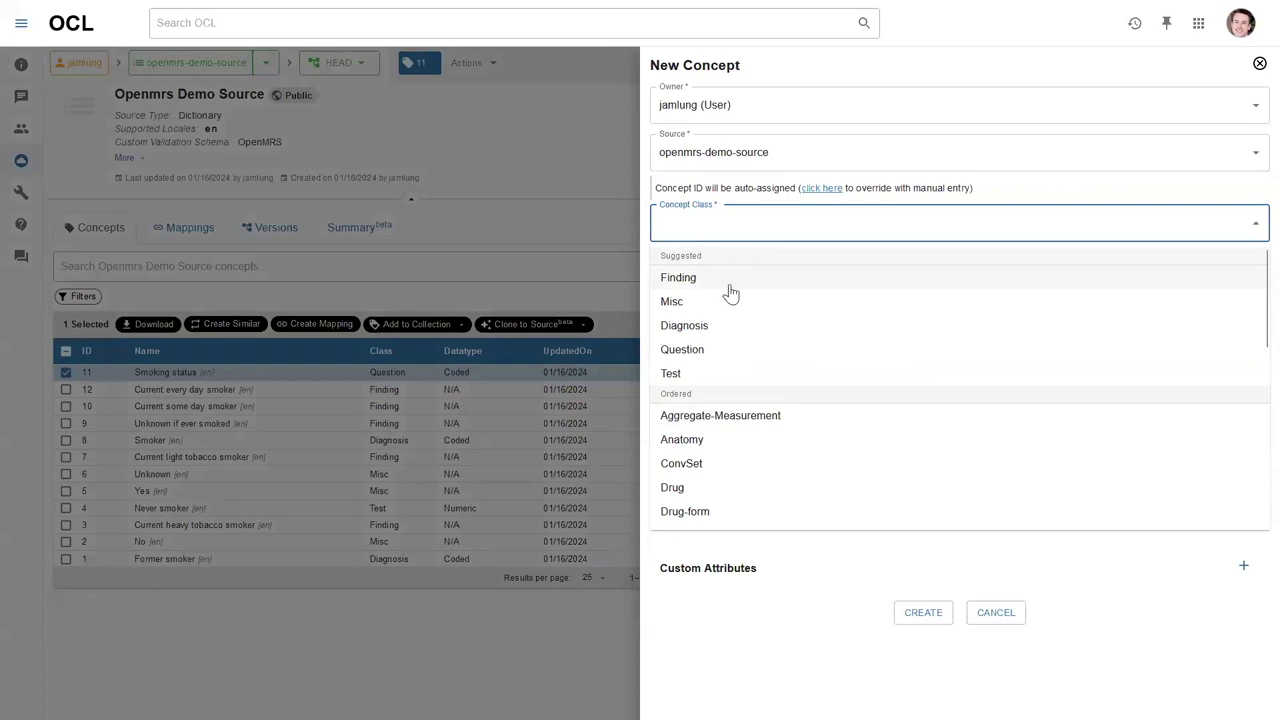
click(718, 279)
click(726, 274)
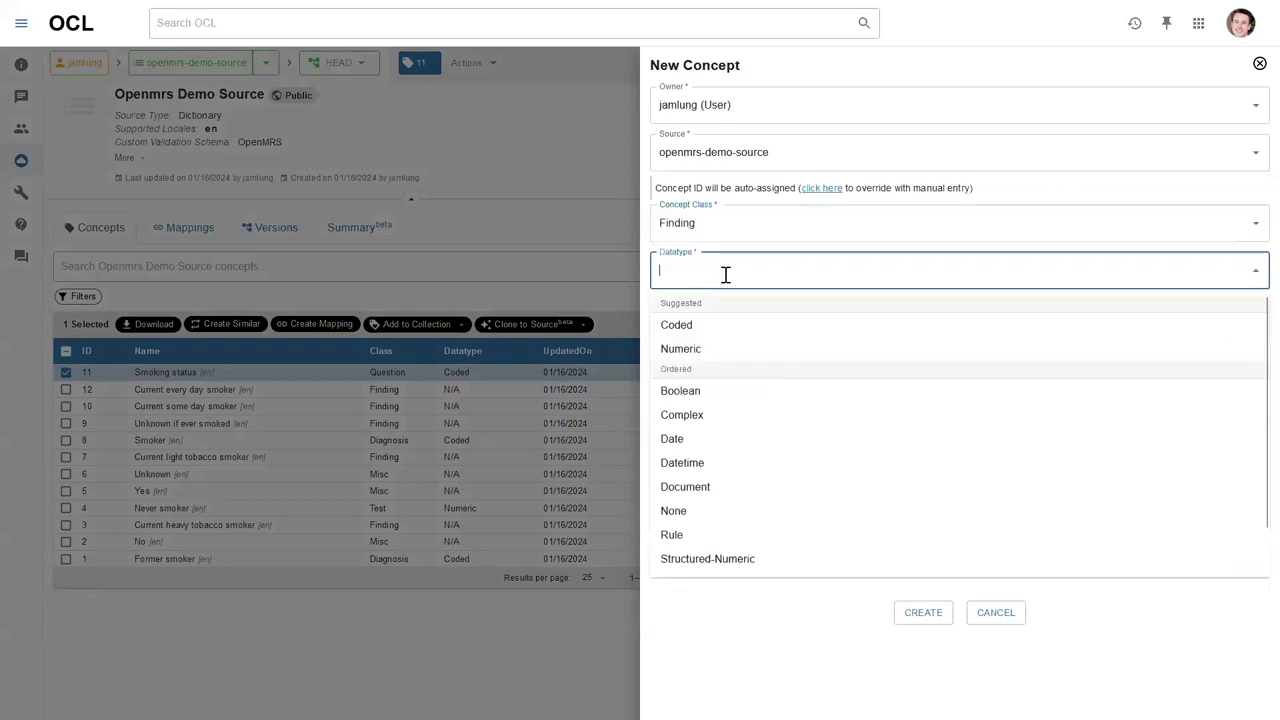
click(718, 326)
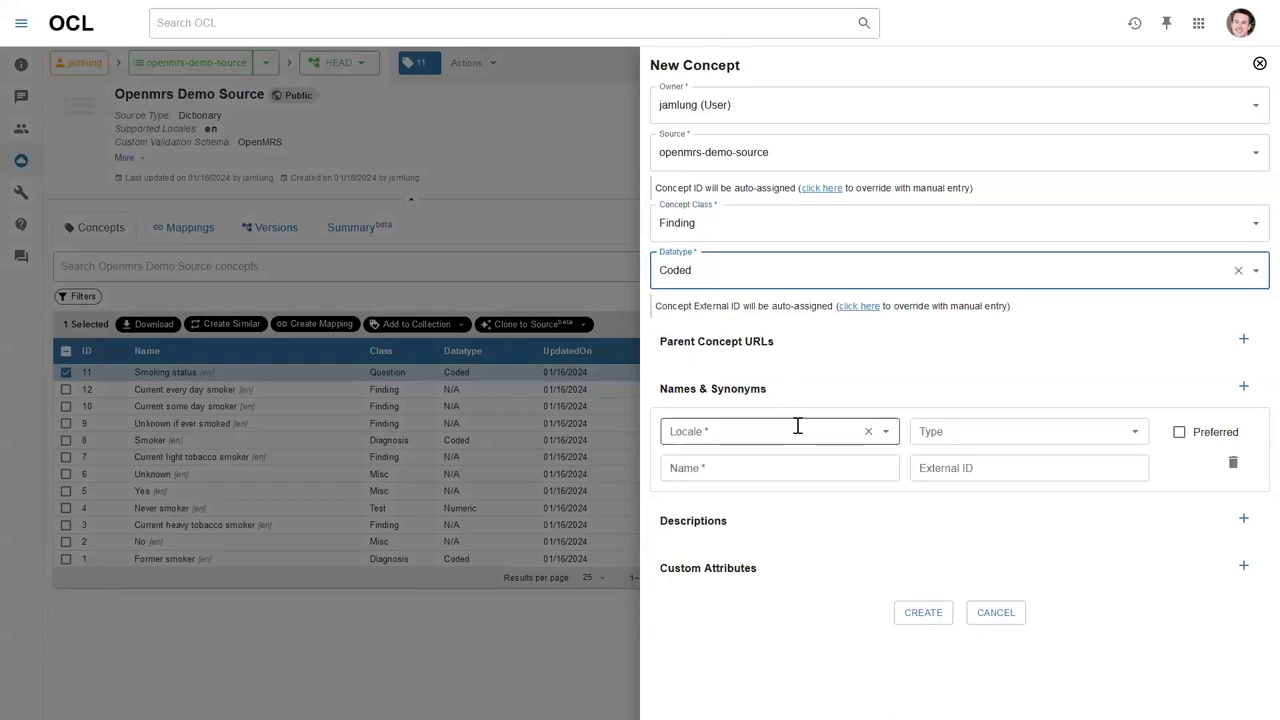
Give it the preferred, fully-specified English name 'Smokes 50 cigs per day' and create it.
click(766, 465)
text(Smokes 50 cigs per d)
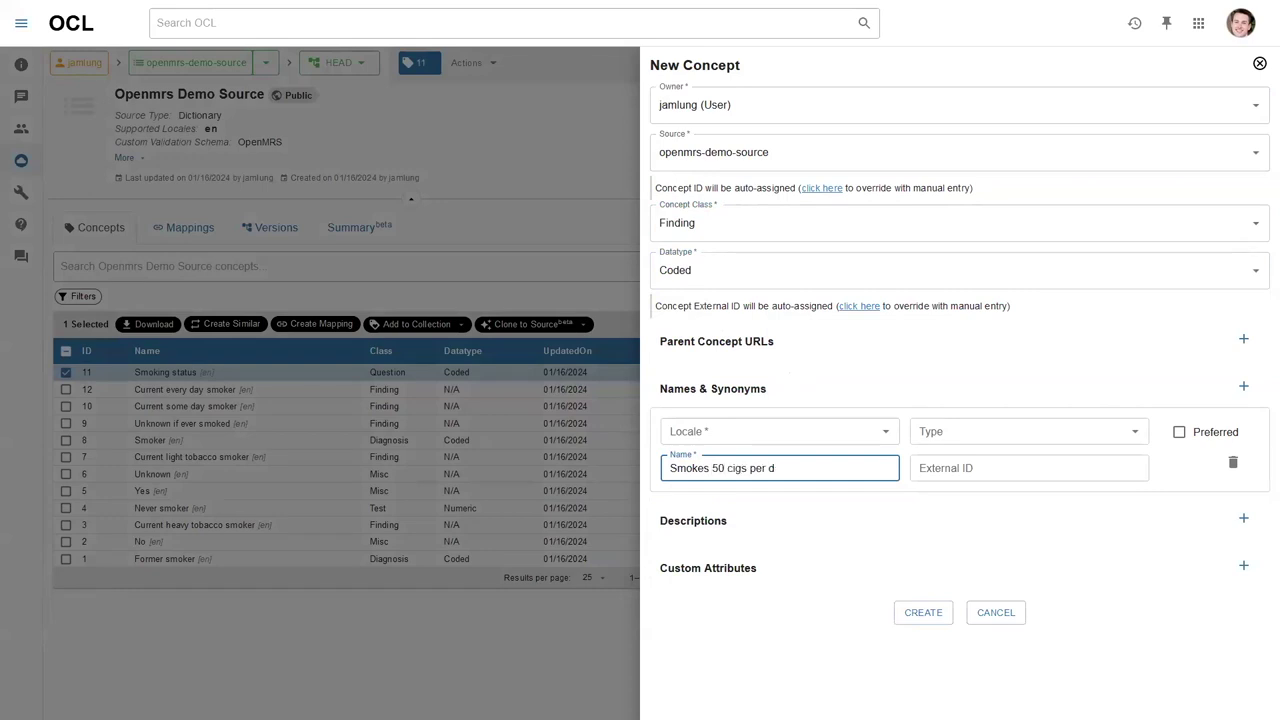
click(800, 440)
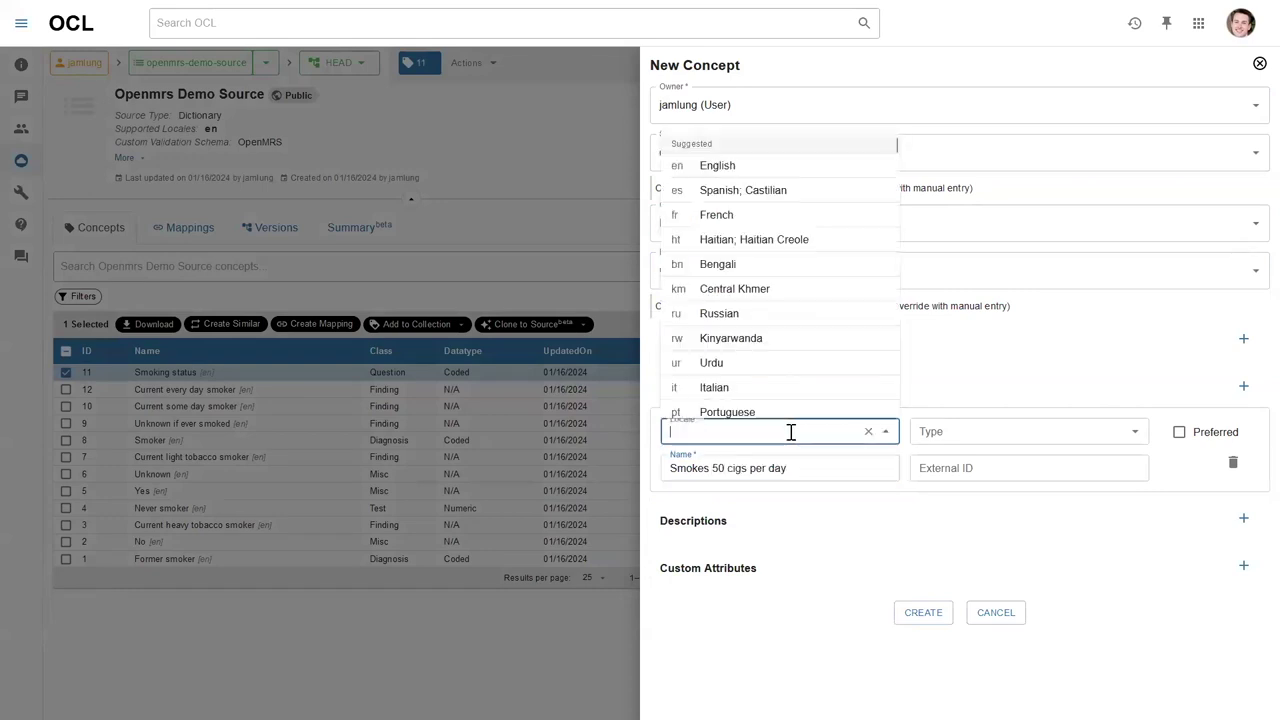
click(726, 166)
click(966, 431)
click(970, 486)
click(1180, 433)
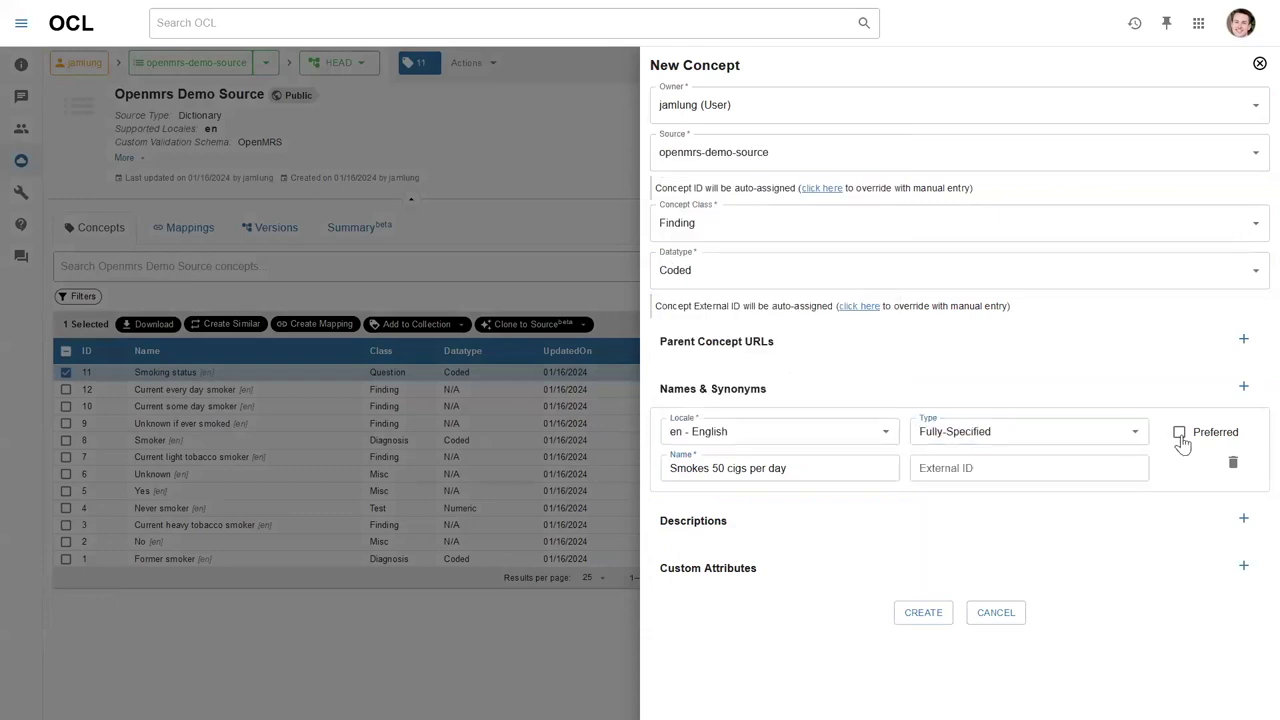
click(932, 620)
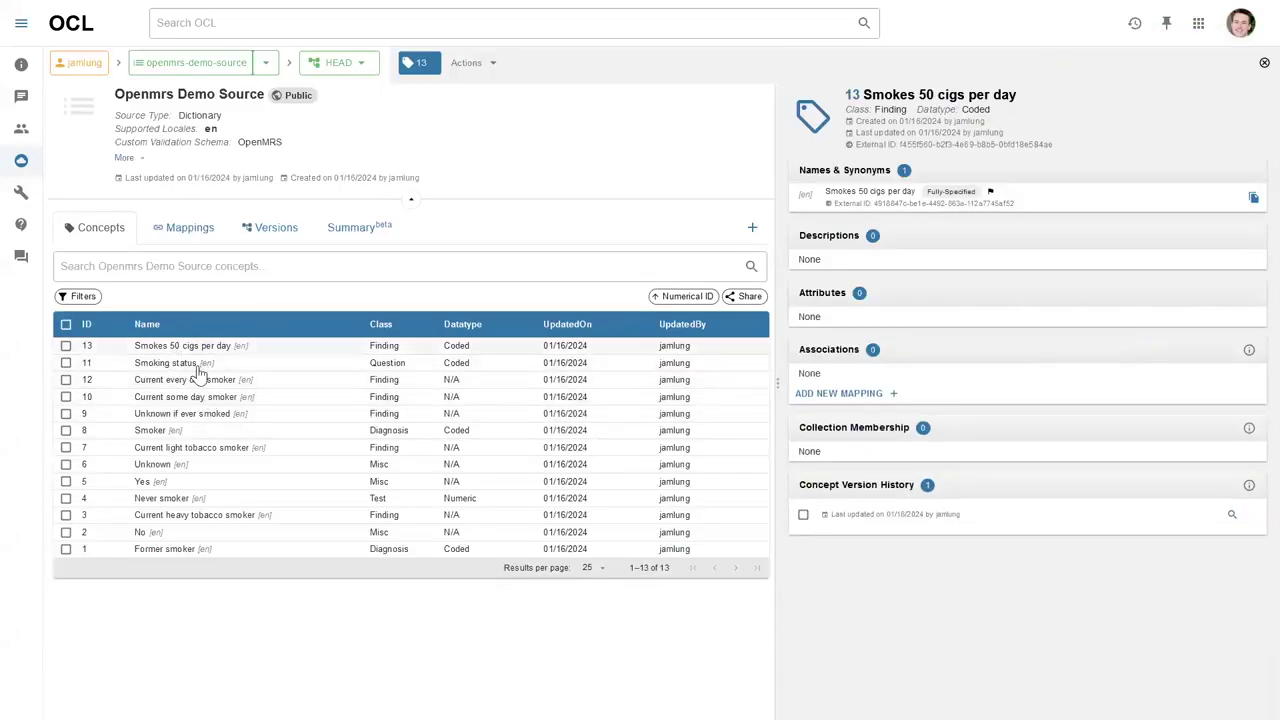
Start a new mapping on Smoking status with relationship type Q-AND-A.
click(184, 366)
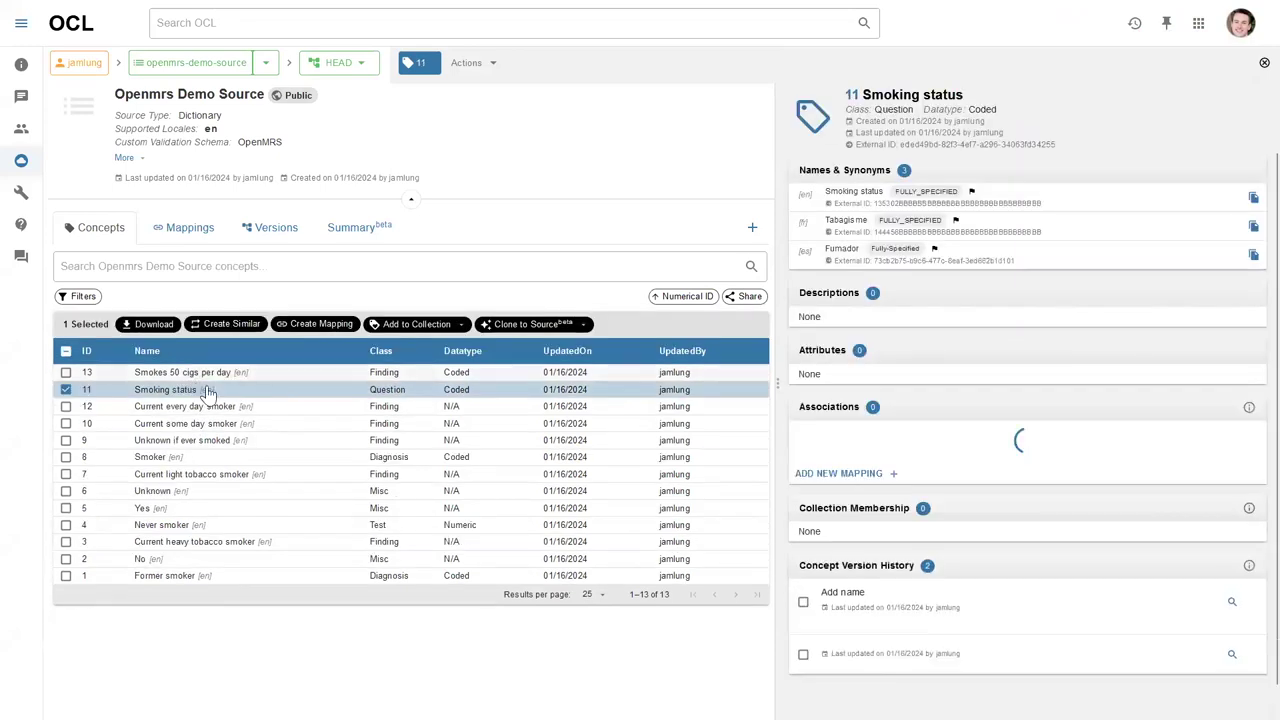
scroll(914, 286, down, 2)
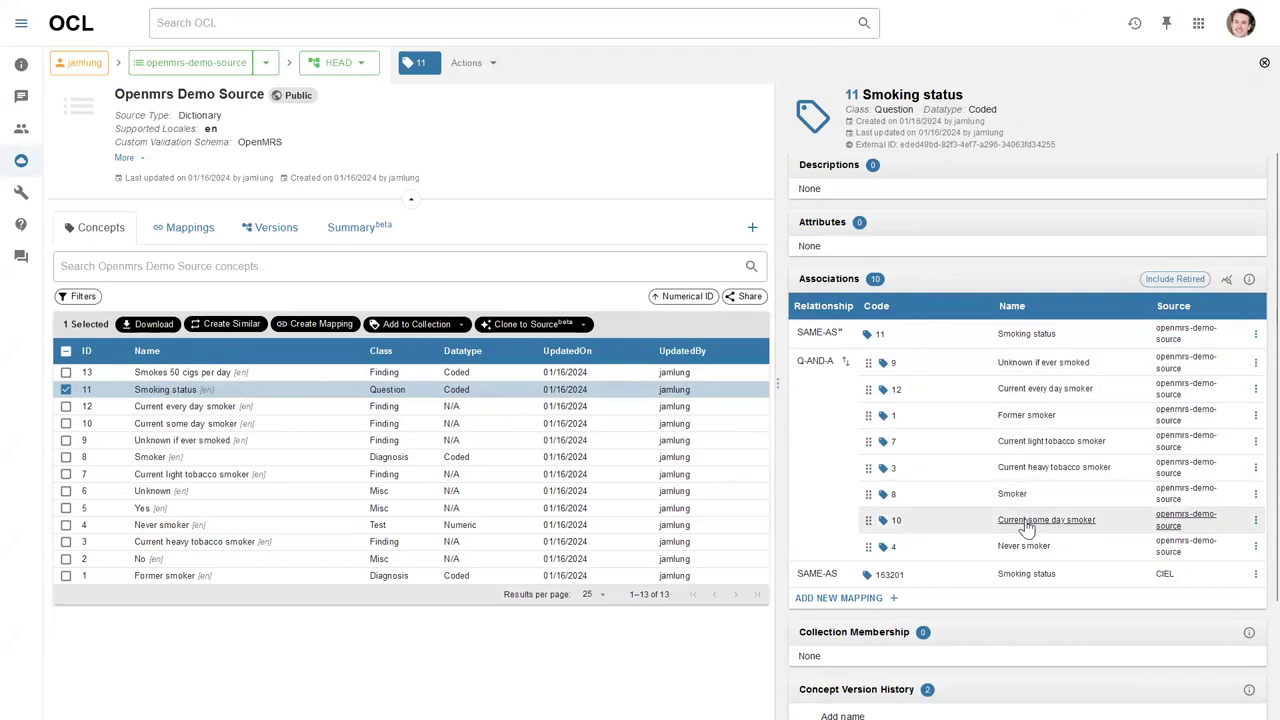
click(891, 599)
scroll(934, 537, down, 1)
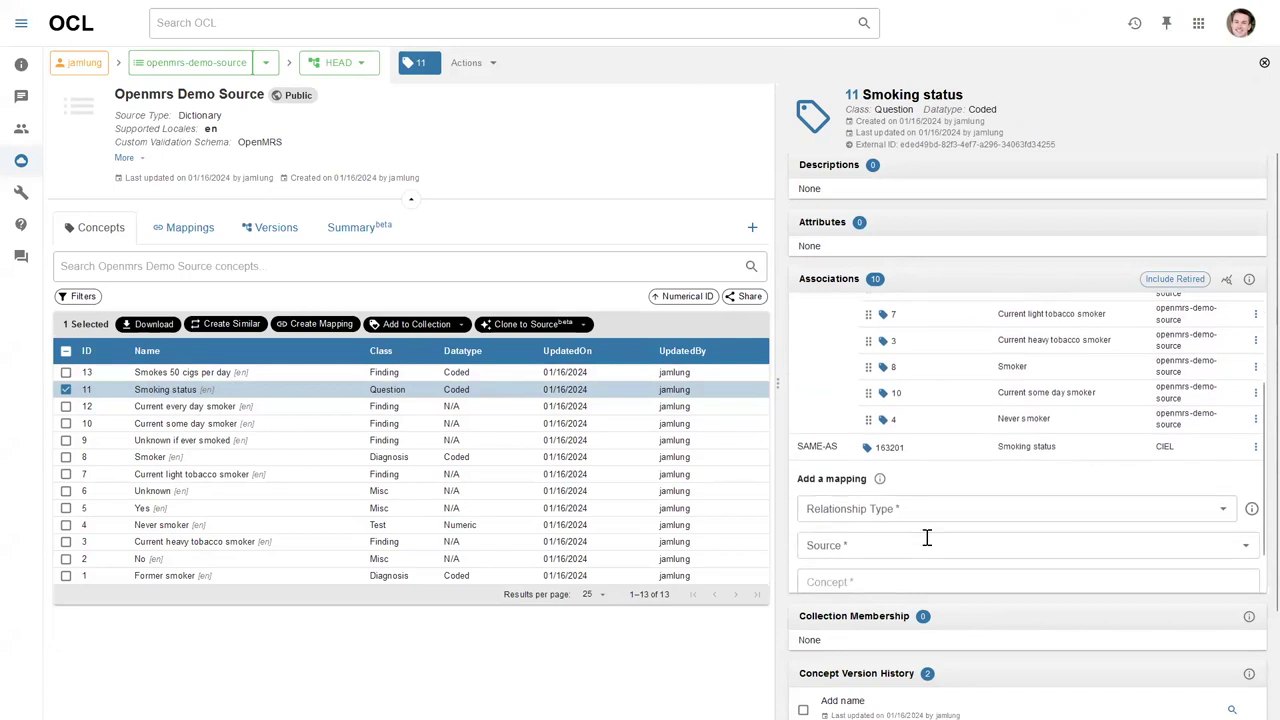
click(917, 510)
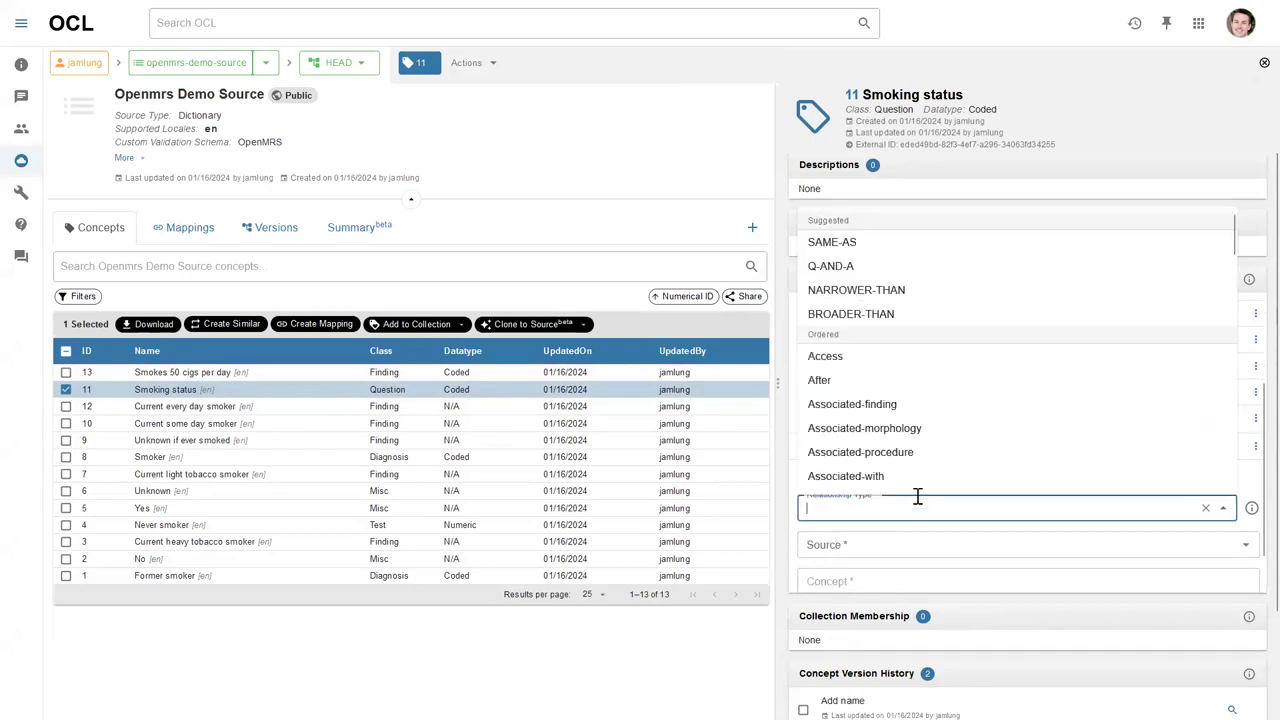
click(876, 268)
Target Smokes 50 cigs per day in Openmrs Demo Source and save the mapping.
scroll(890, 405, down, 1)
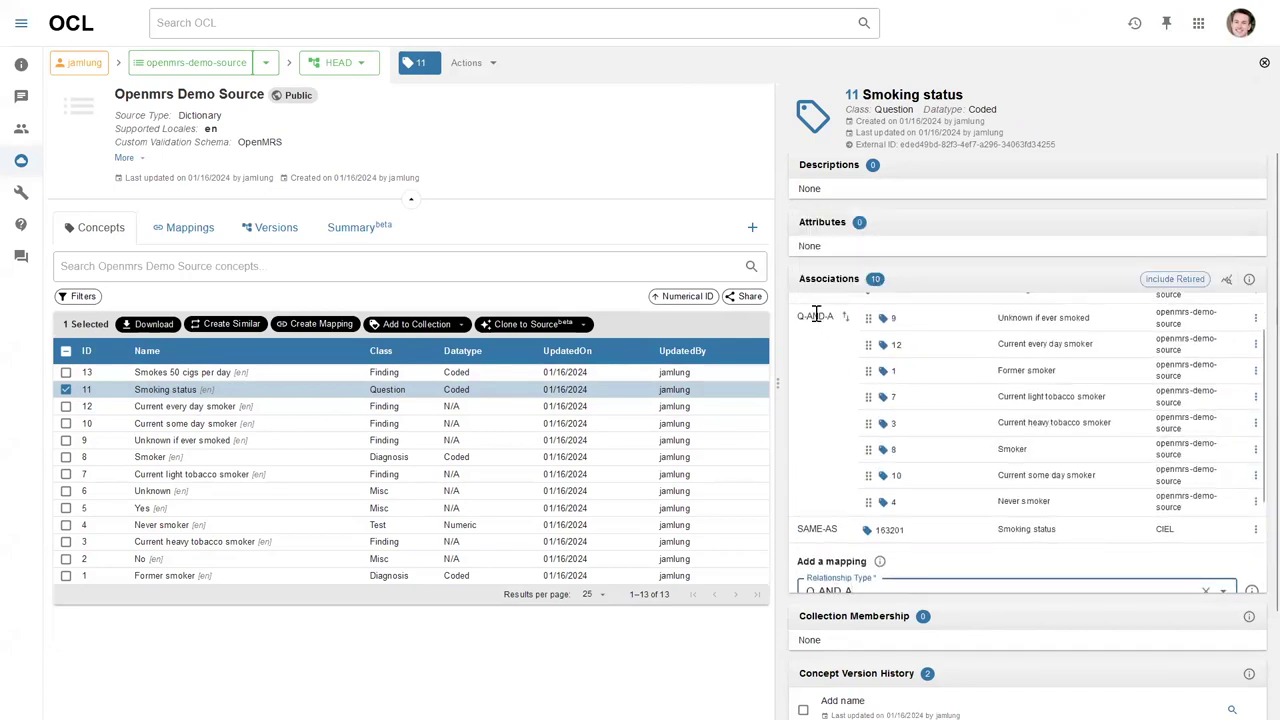
scroll(890, 470, down, 3)
click(883, 501)
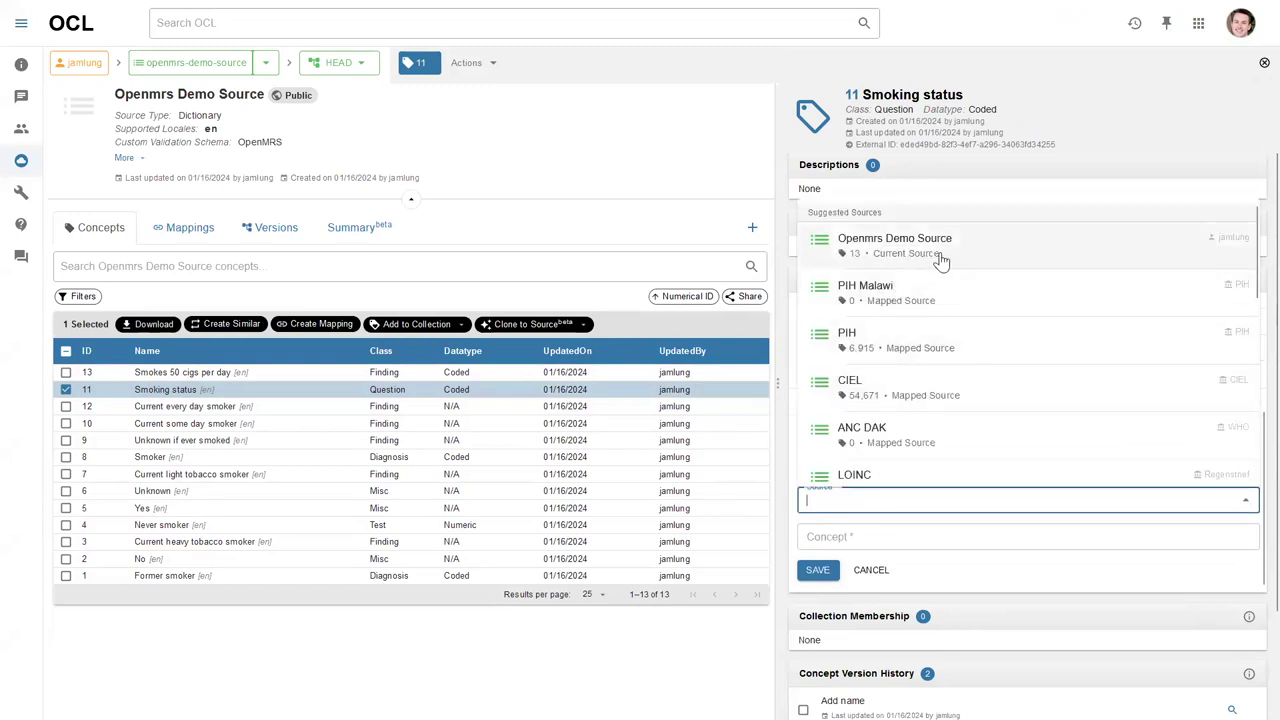
click(940, 253)
click(907, 536)
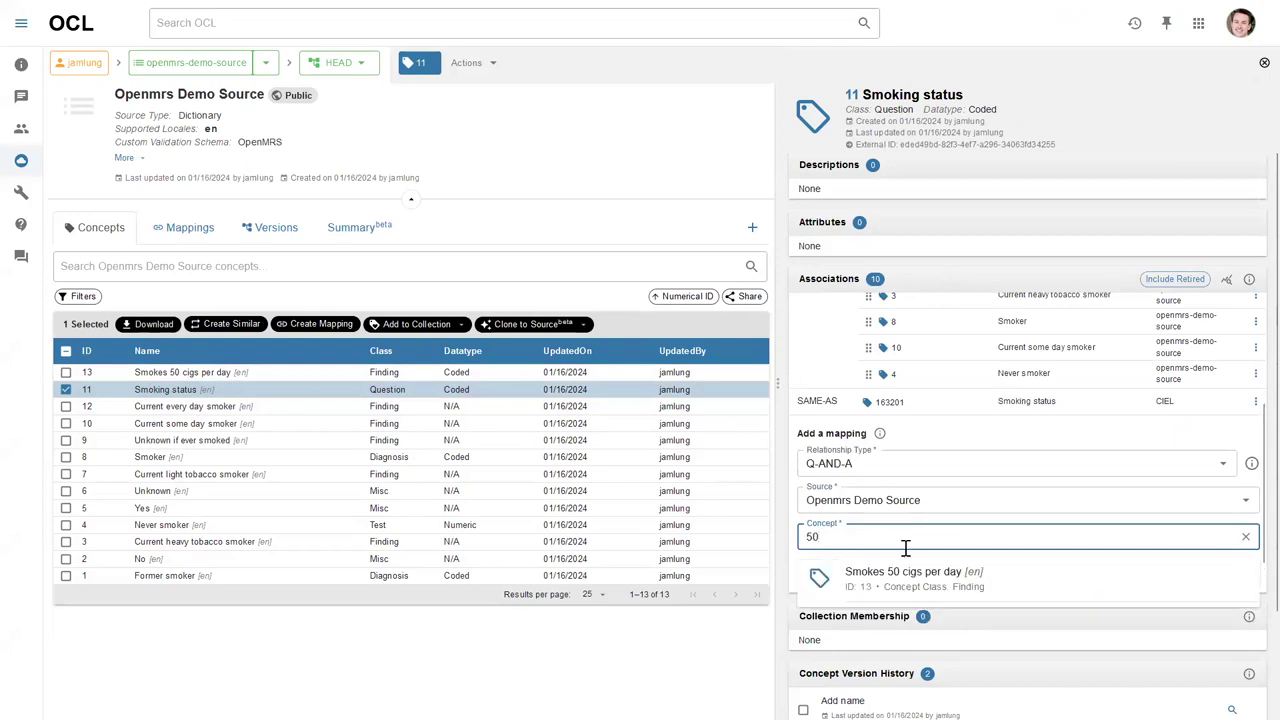
click(908, 580)
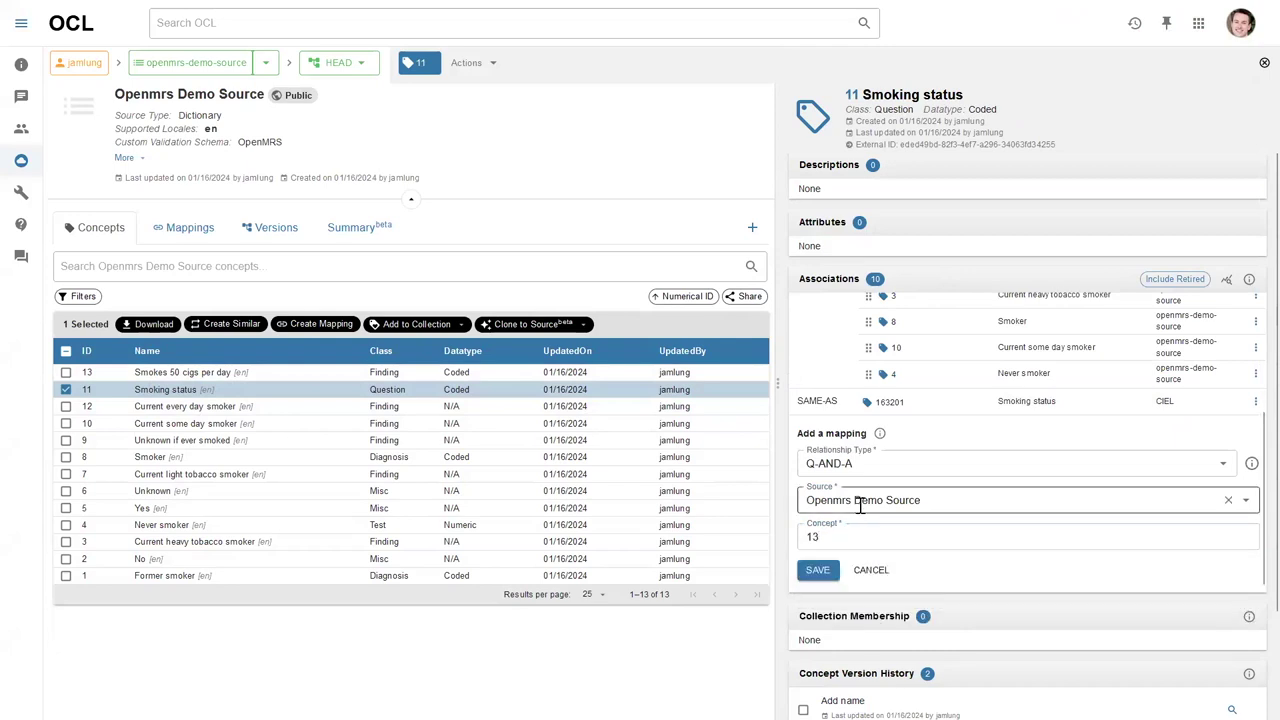
scroll(860, 505, down, 2)
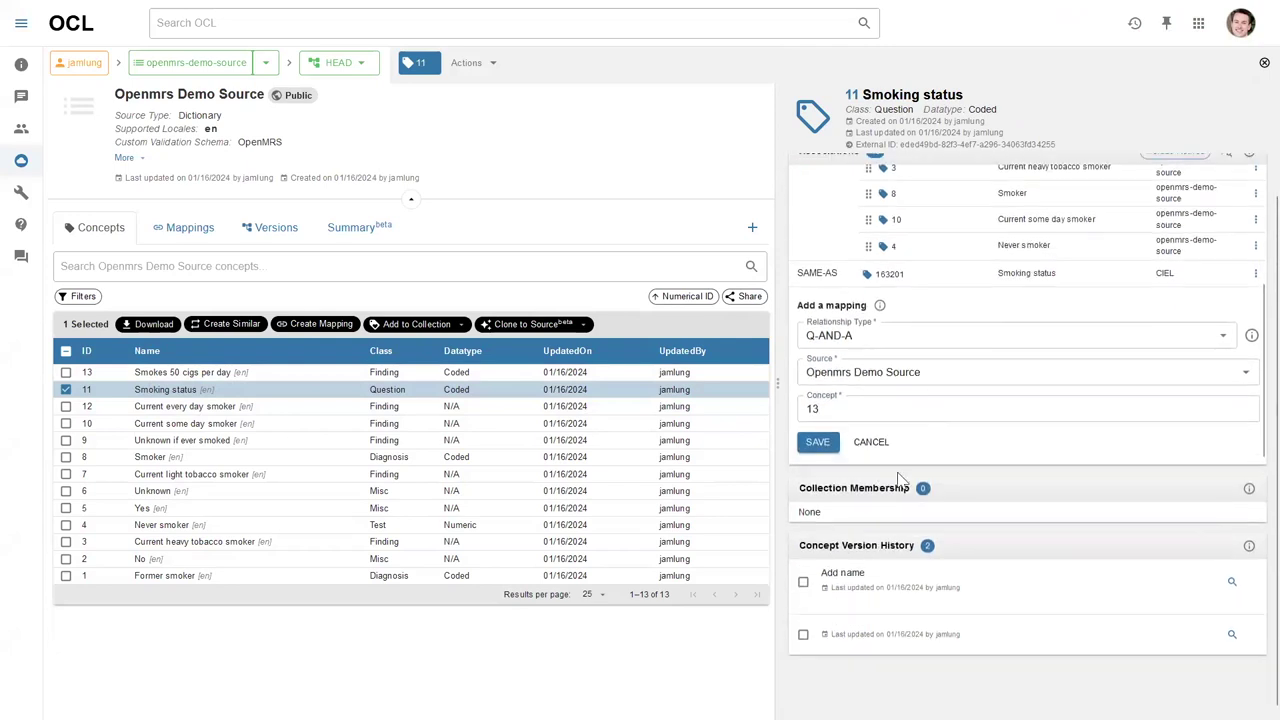
click(818, 445)
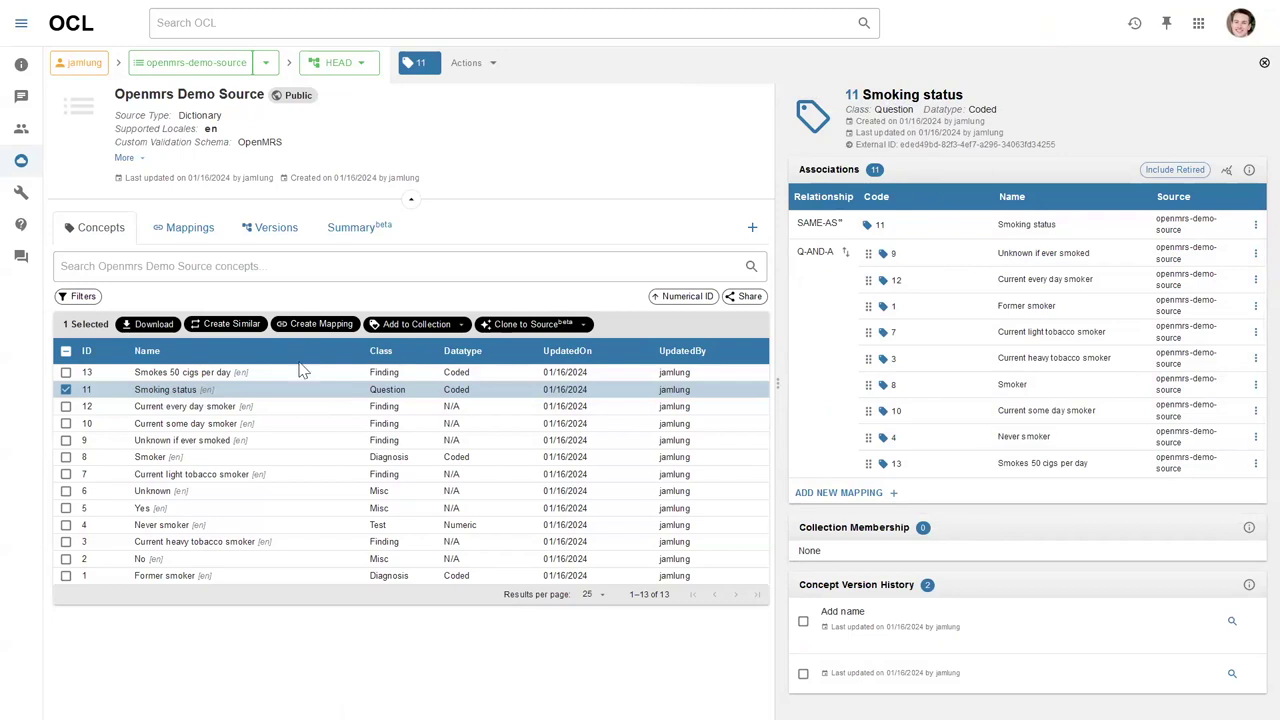
Add Smoking status to the Openmrs Demo collection with the OpenMRS-compatible cascade.
click(418, 330)
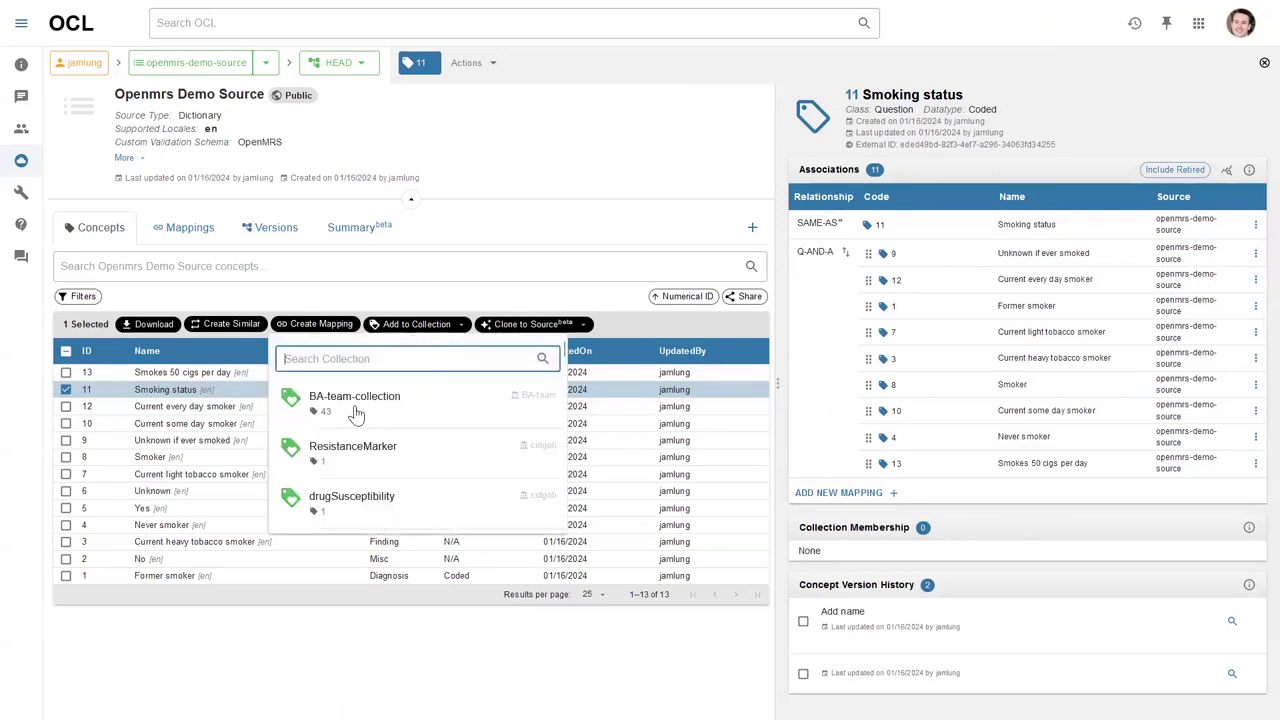
text(open)
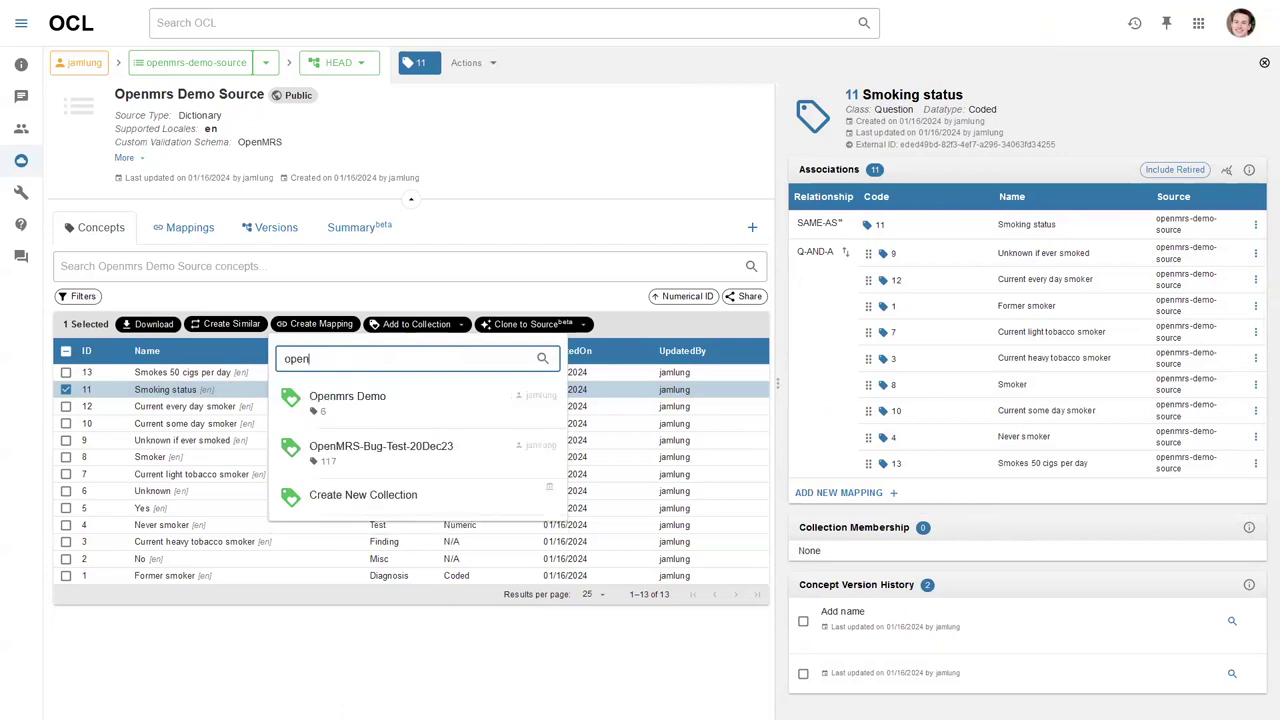
click(386, 413)
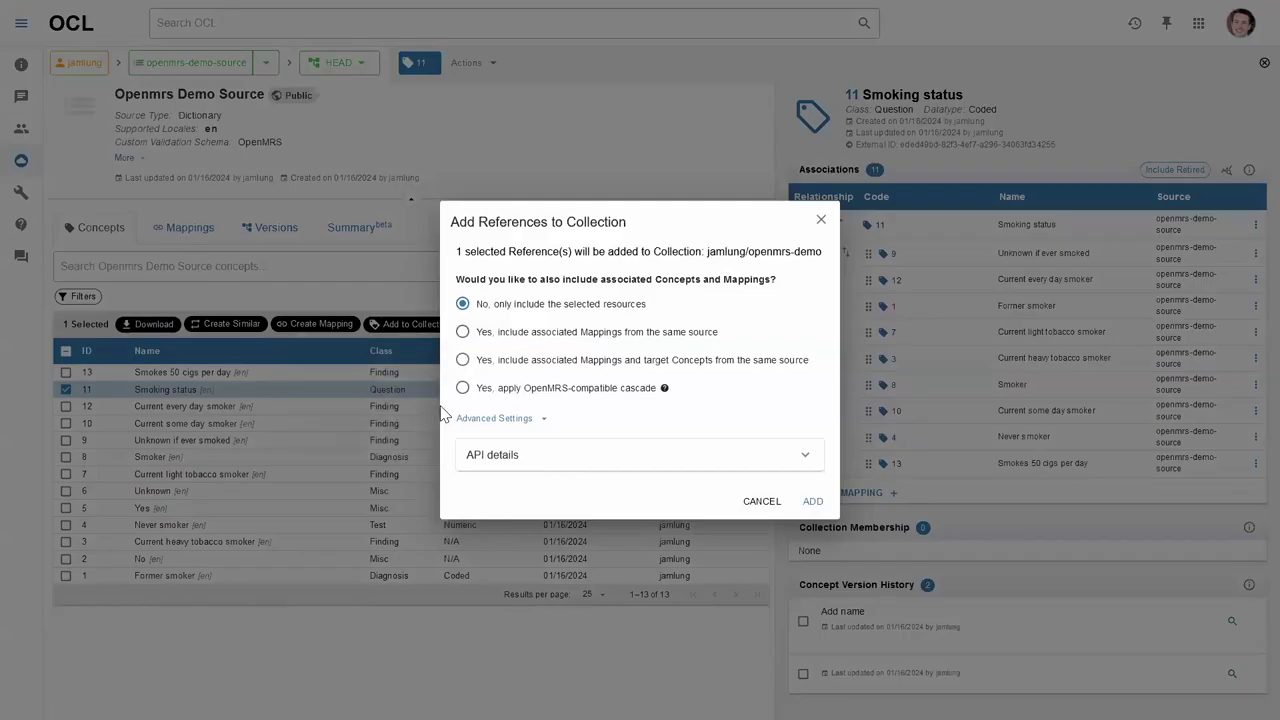
click(540, 399)
click(812, 503)
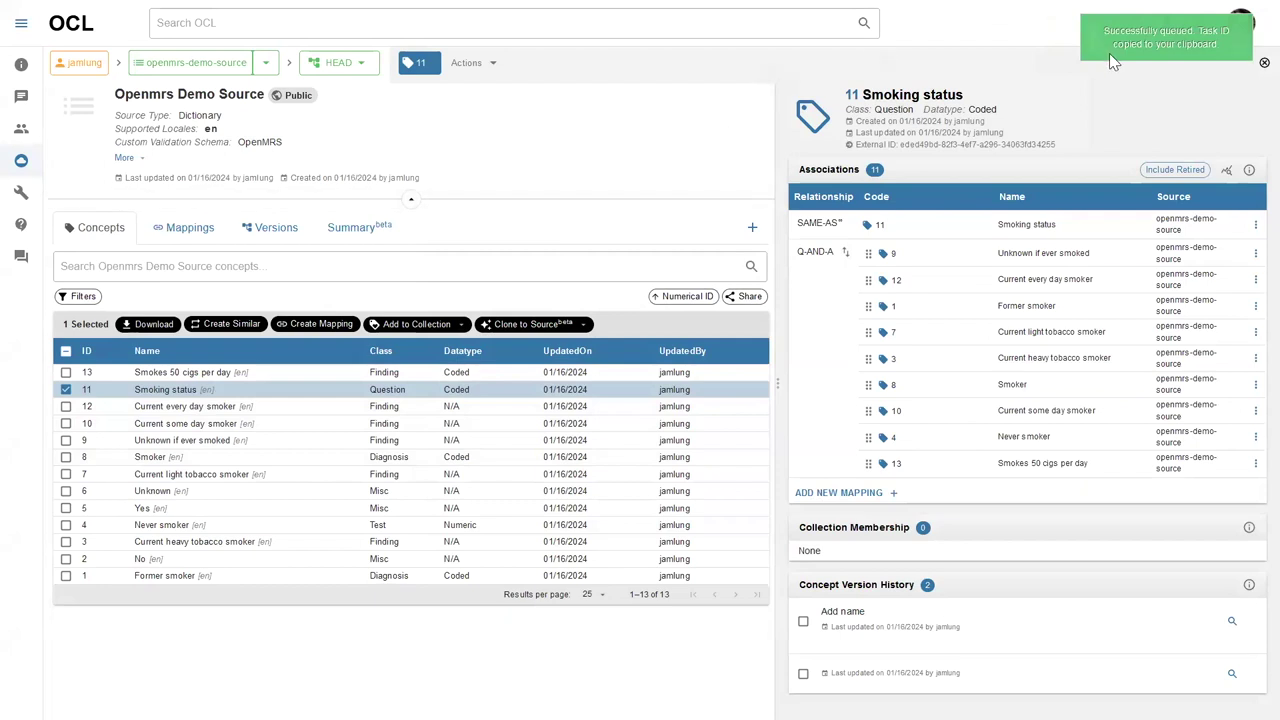
click(1133, 25)
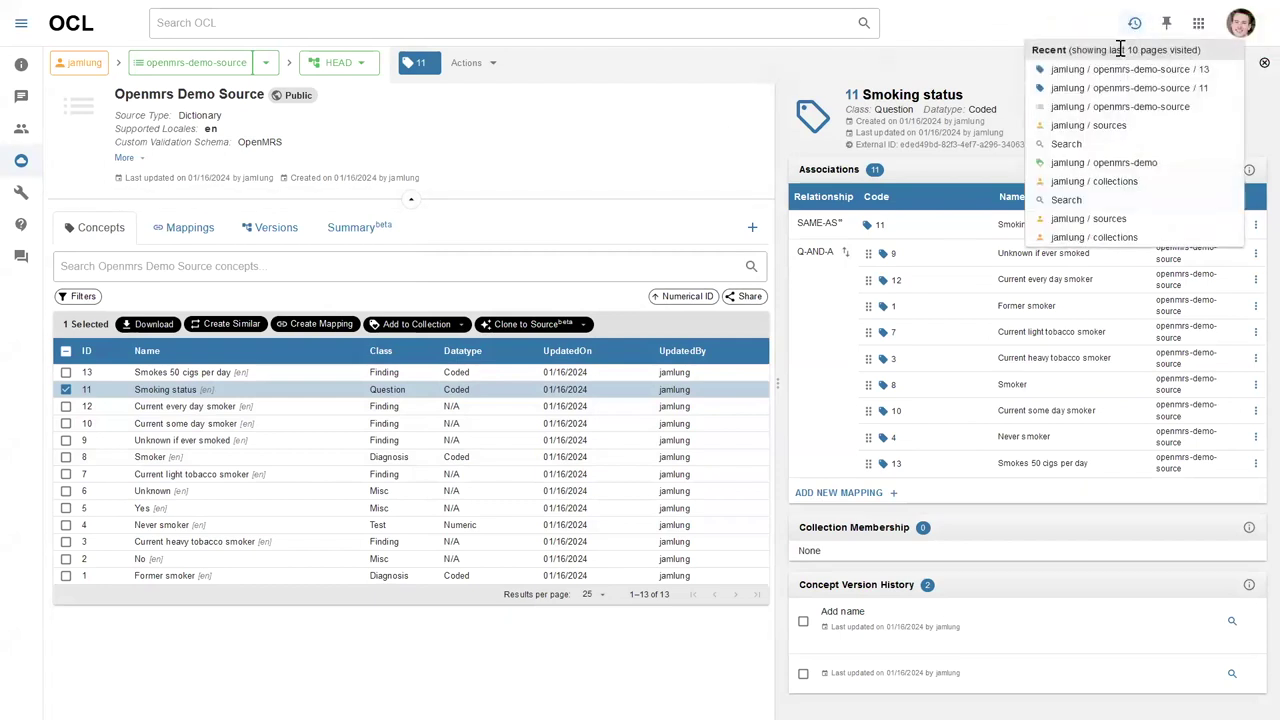
Go to the jamlung / openmrs-demo collection from the recent pages list.
click(1120, 167)
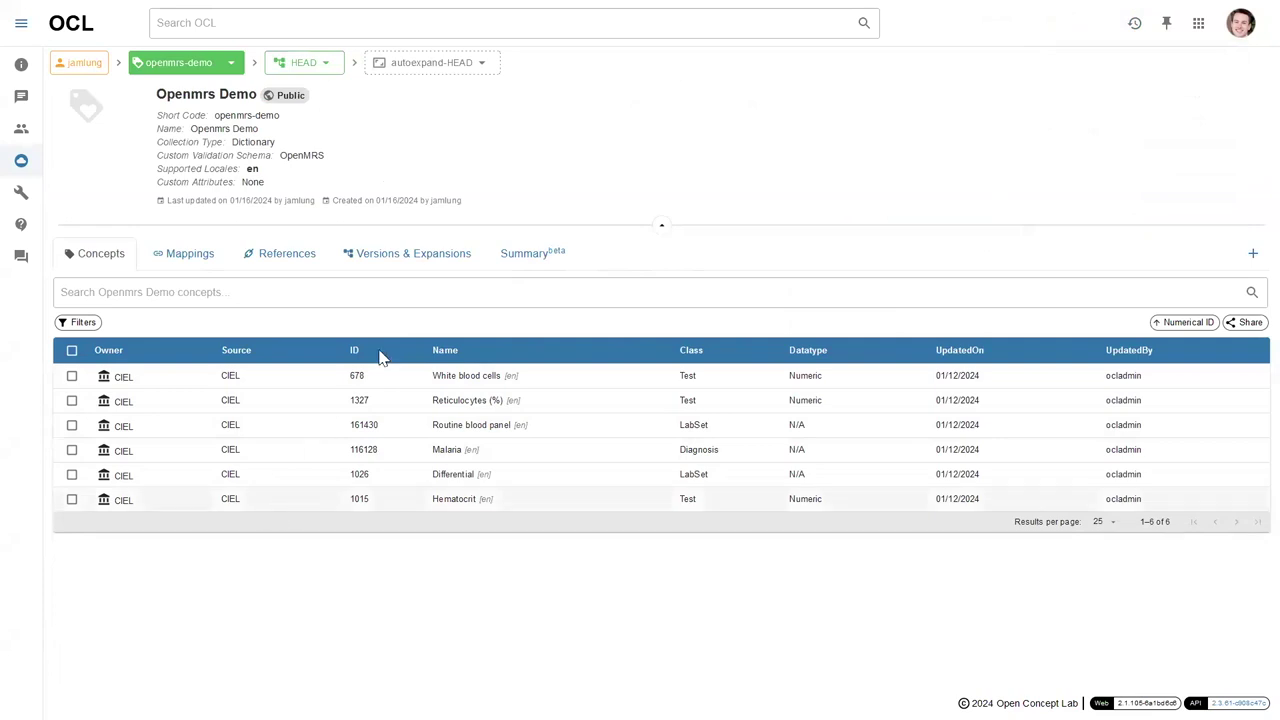
mouse_move(258, 18)
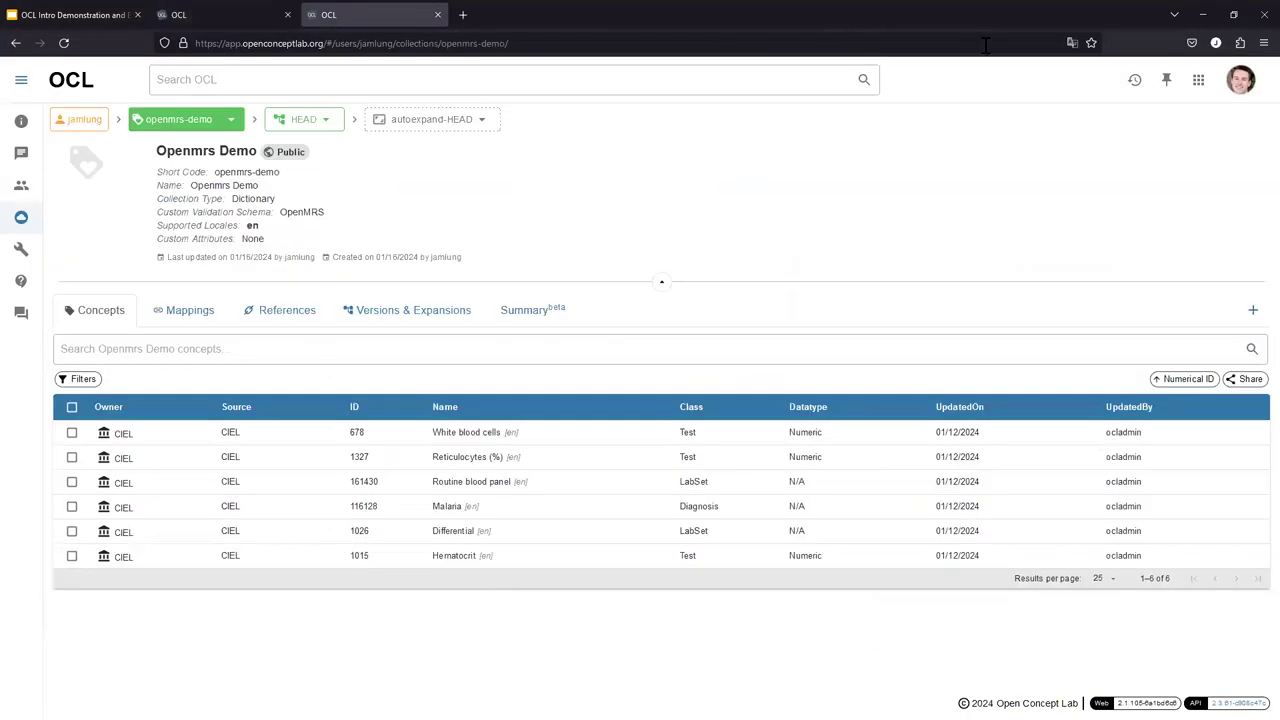
Create released version 1 of Openmrs Demo Source with description '1'.
click(15, 43)
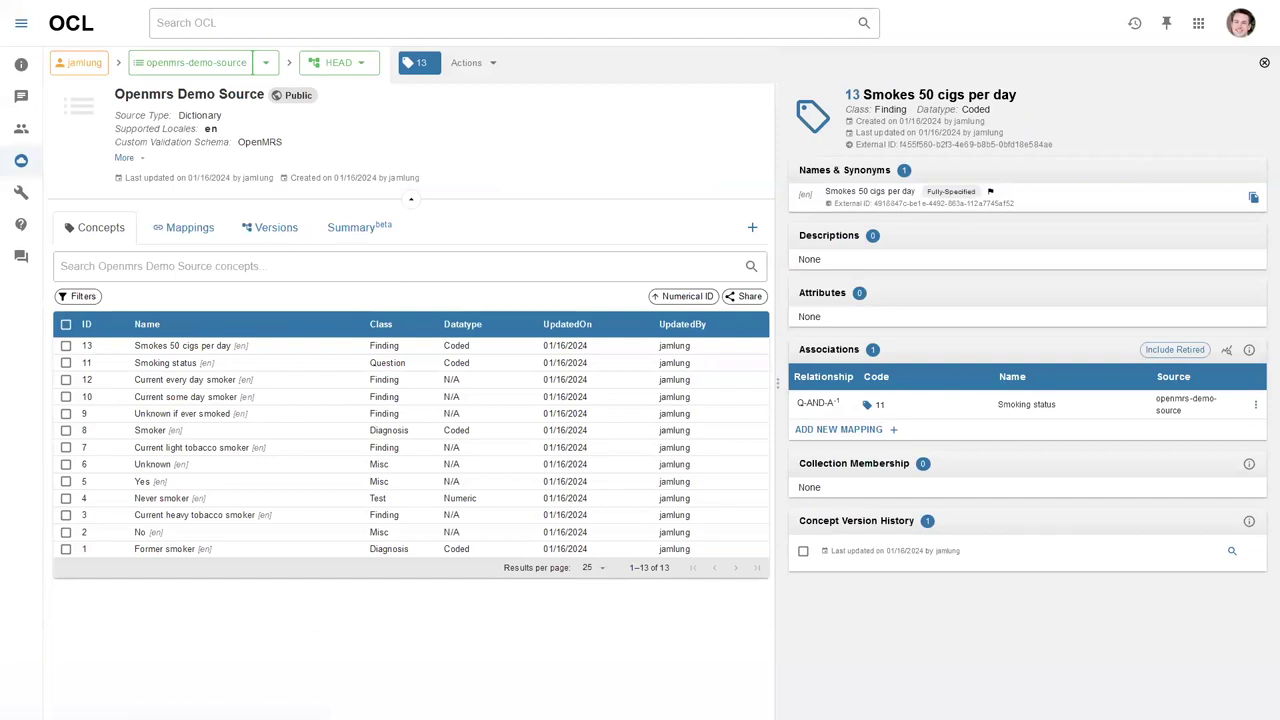
click(286, 233)
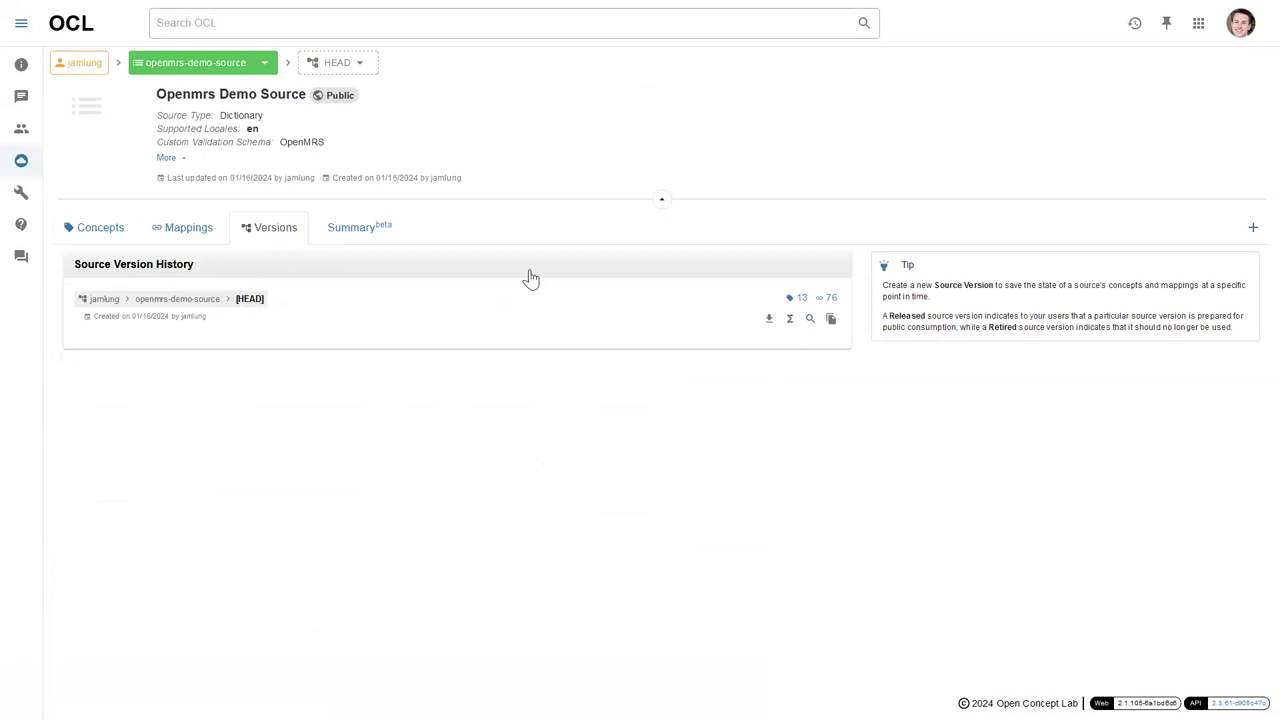
click(1251, 229)
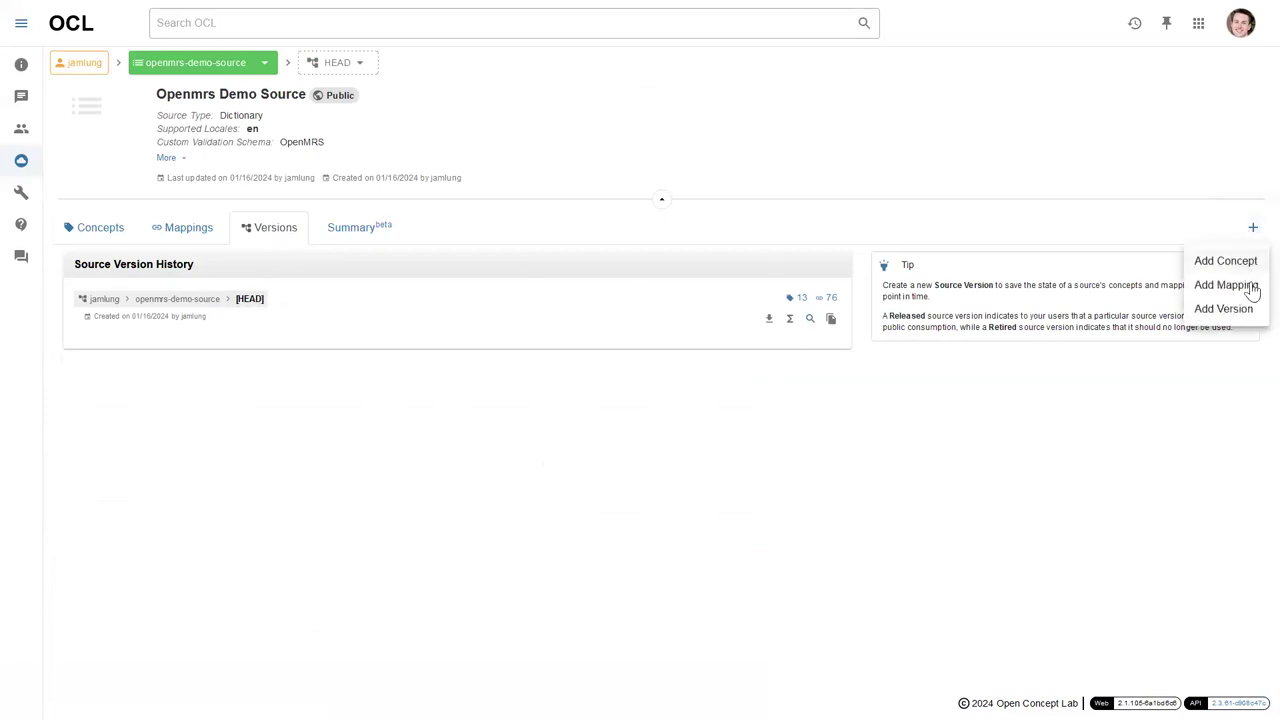
click(1240, 313)
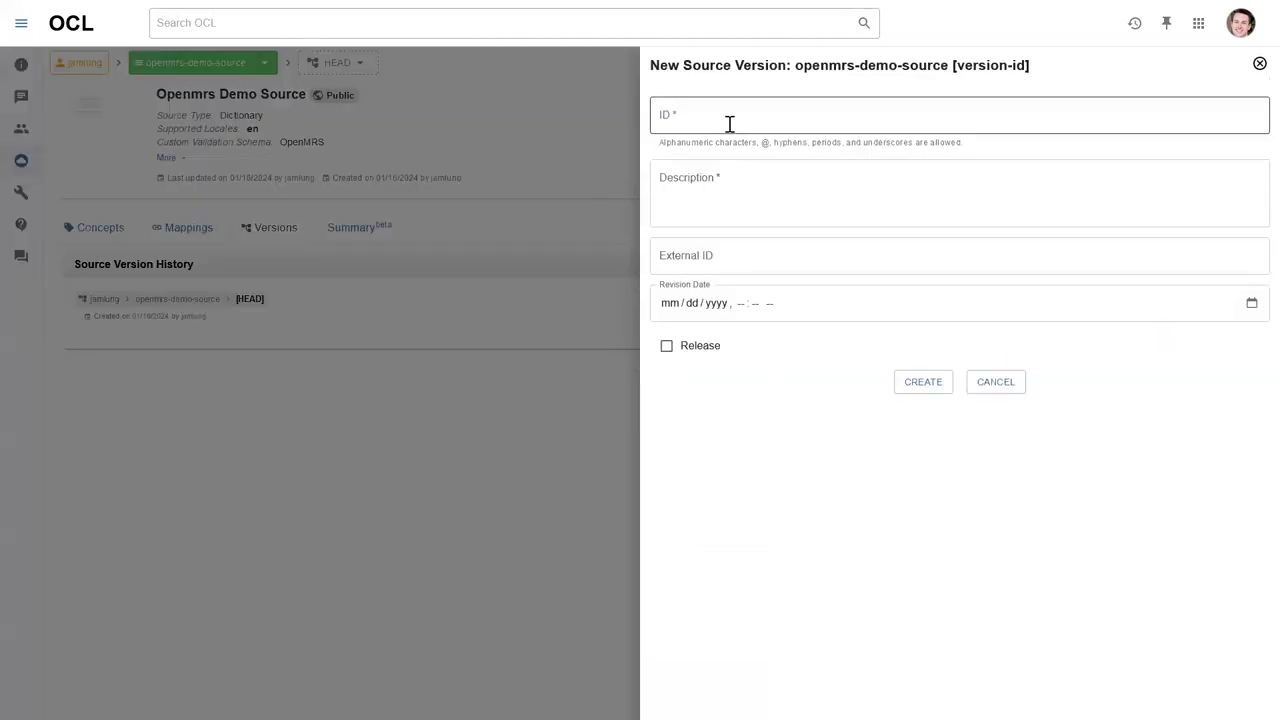
text(1)
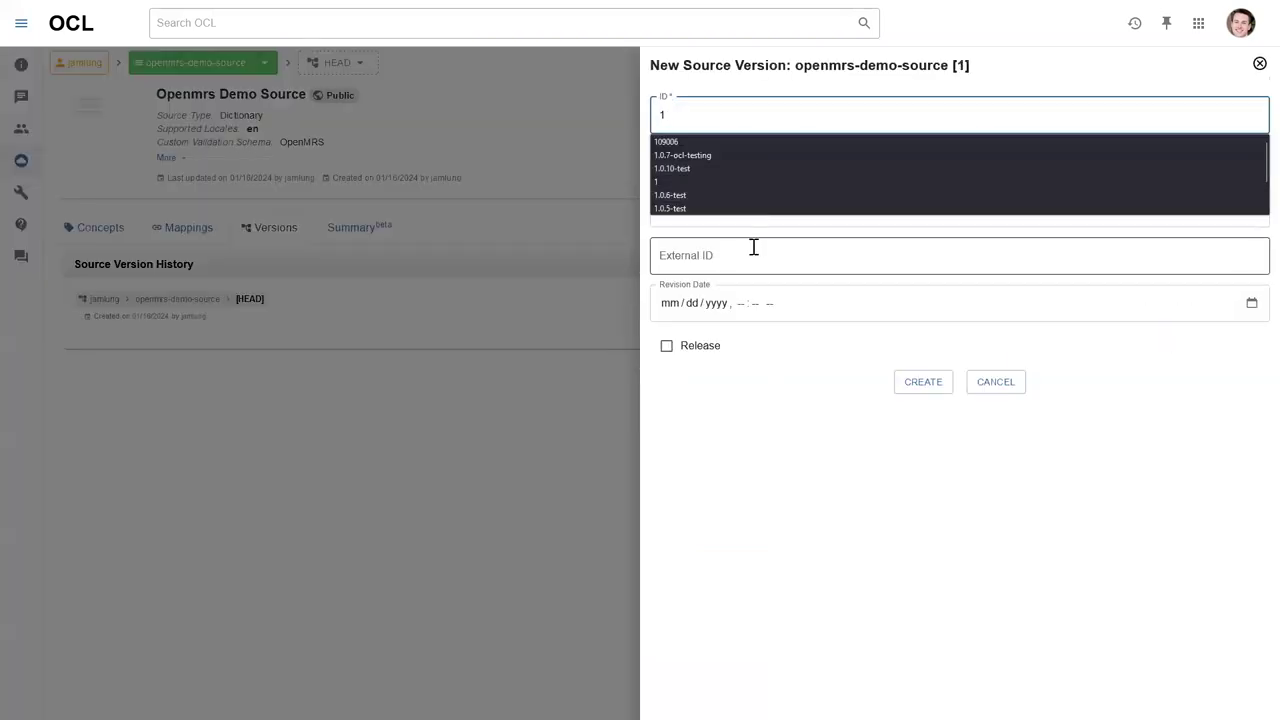
key(Tab)
text(1)
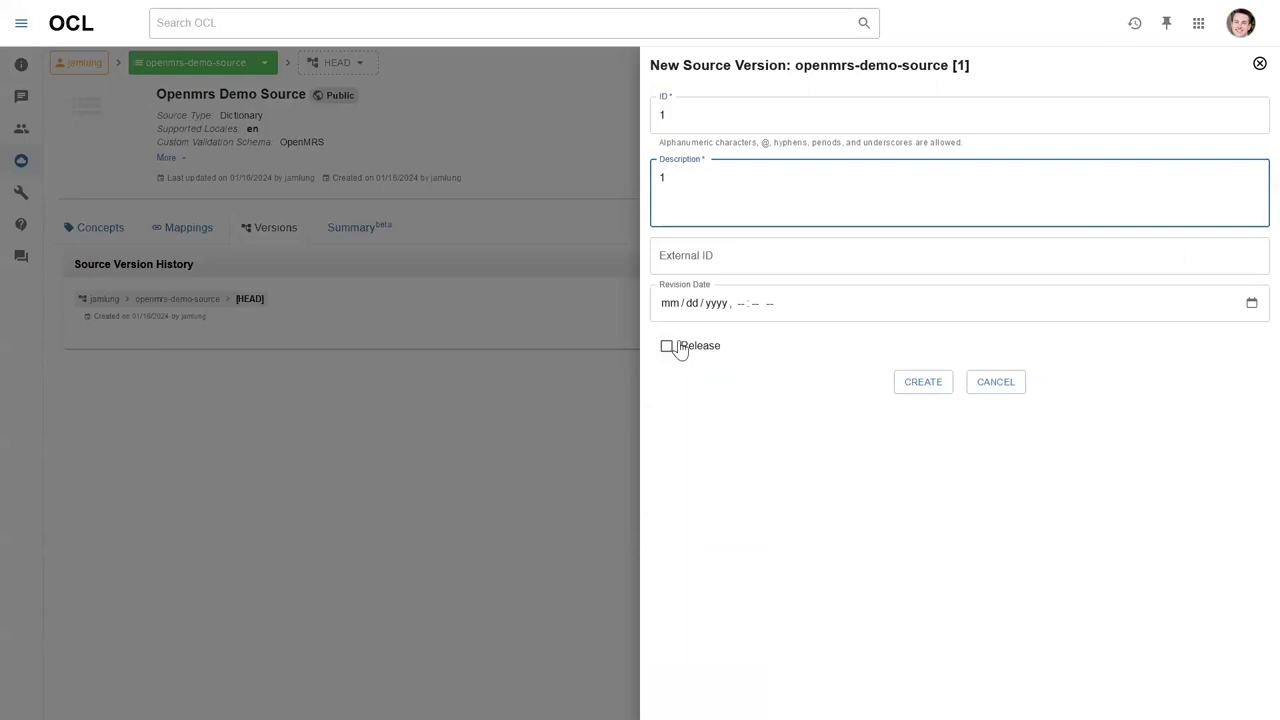
click(688, 352)
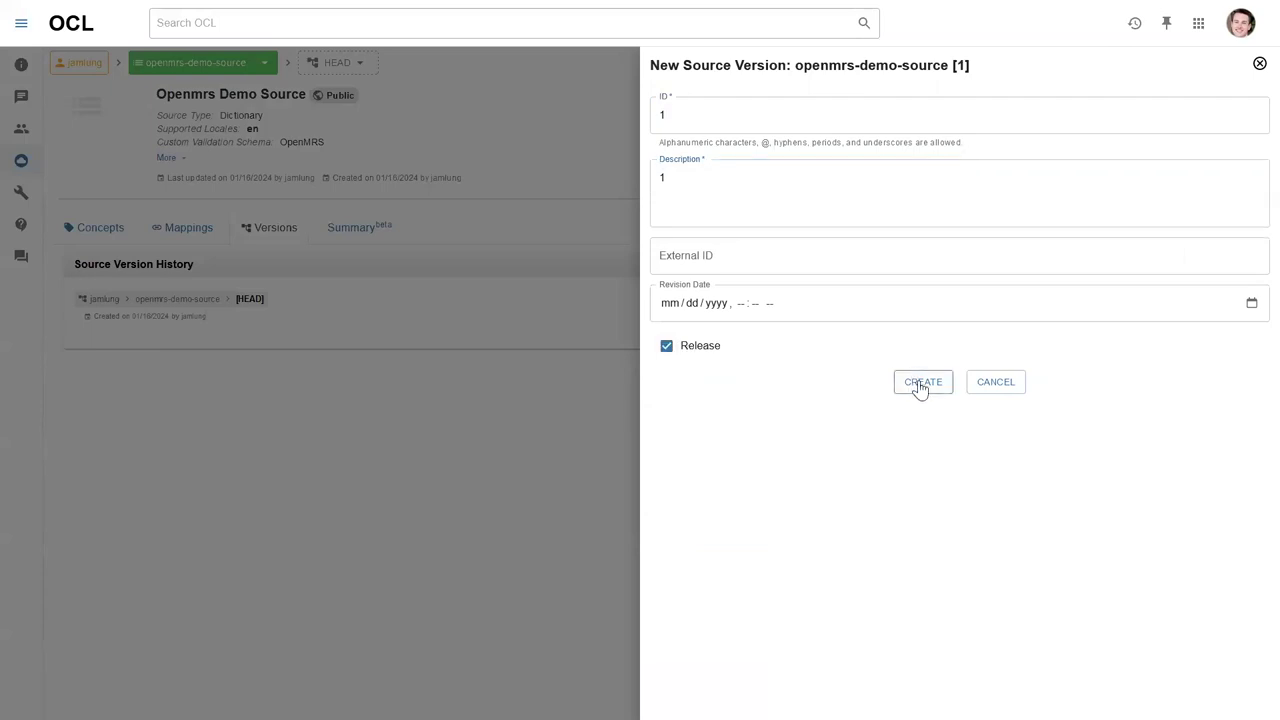
click(920, 386)
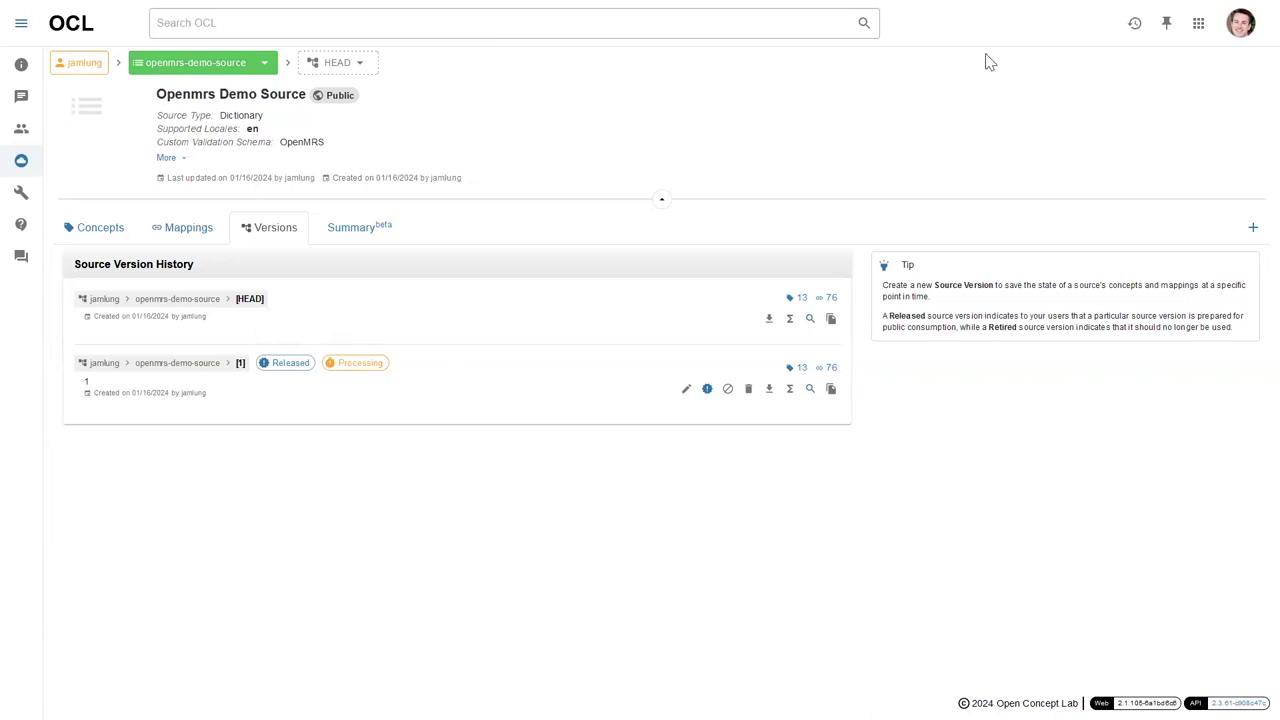
click(1196, 36)
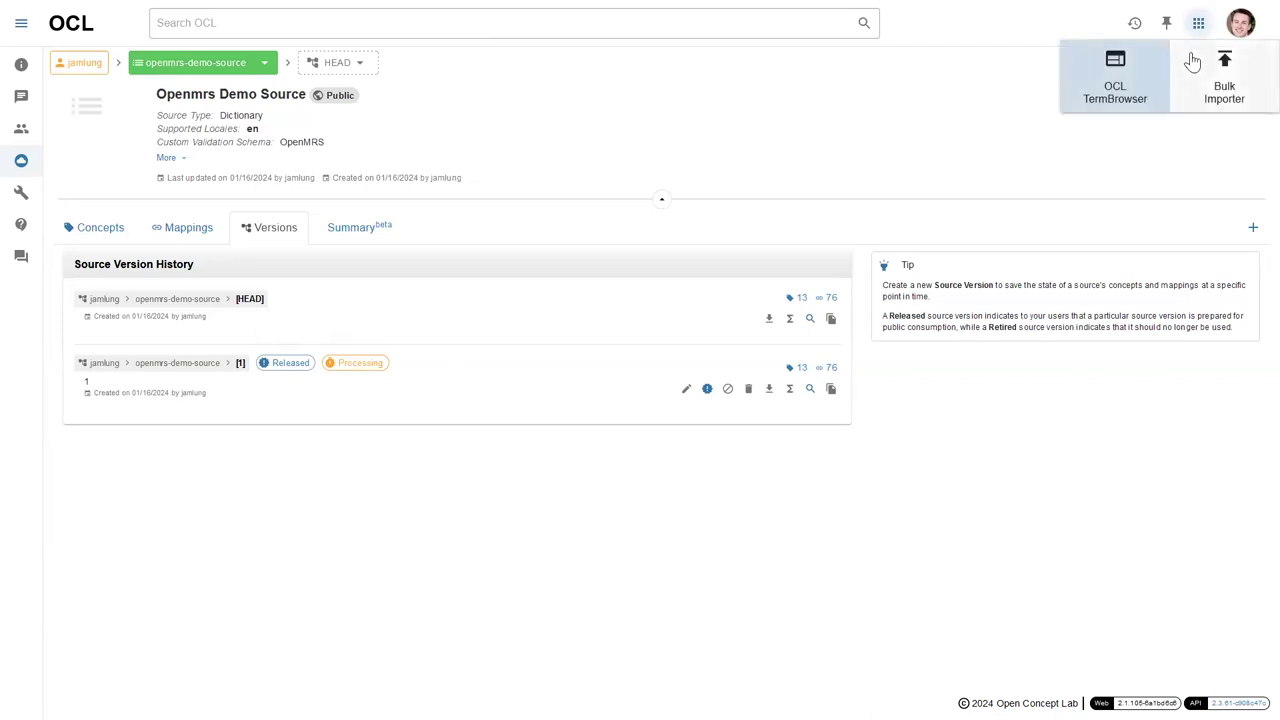
Open the Openmrs Demo collection's Versions & Expansions and start adding a new version.
click(1124, 82)
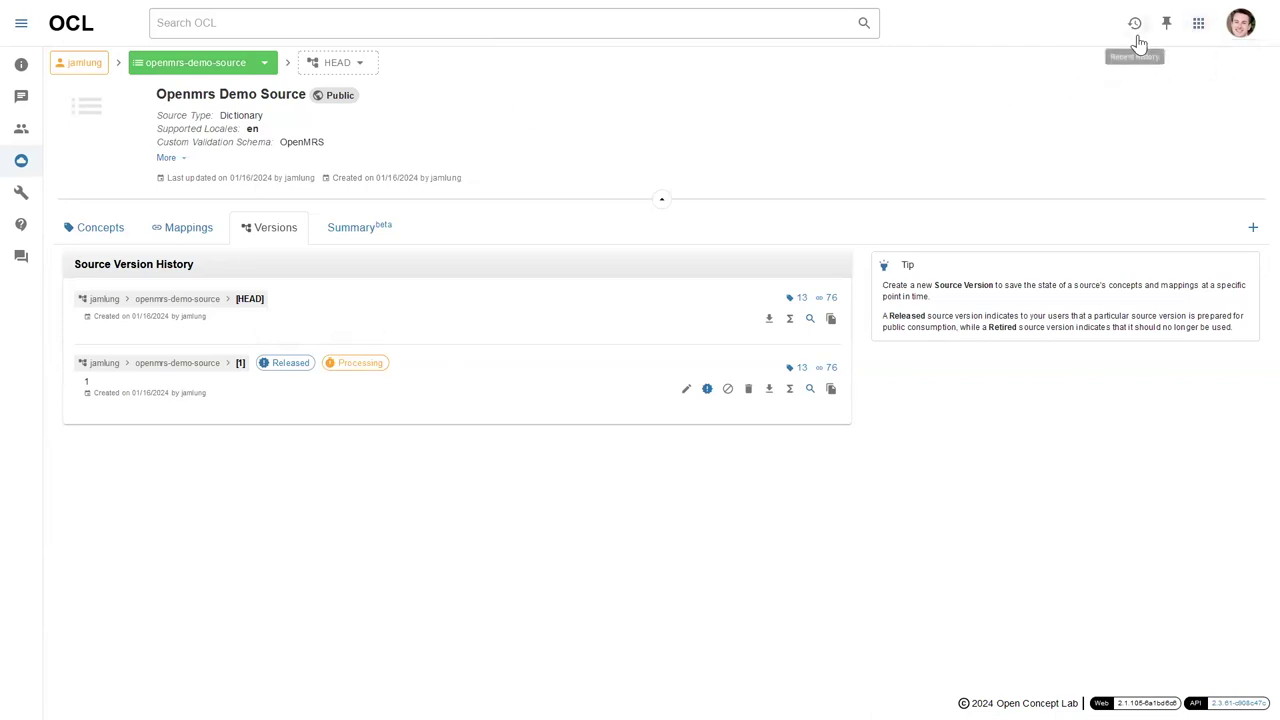
click(1135, 24)
click(1116, 108)
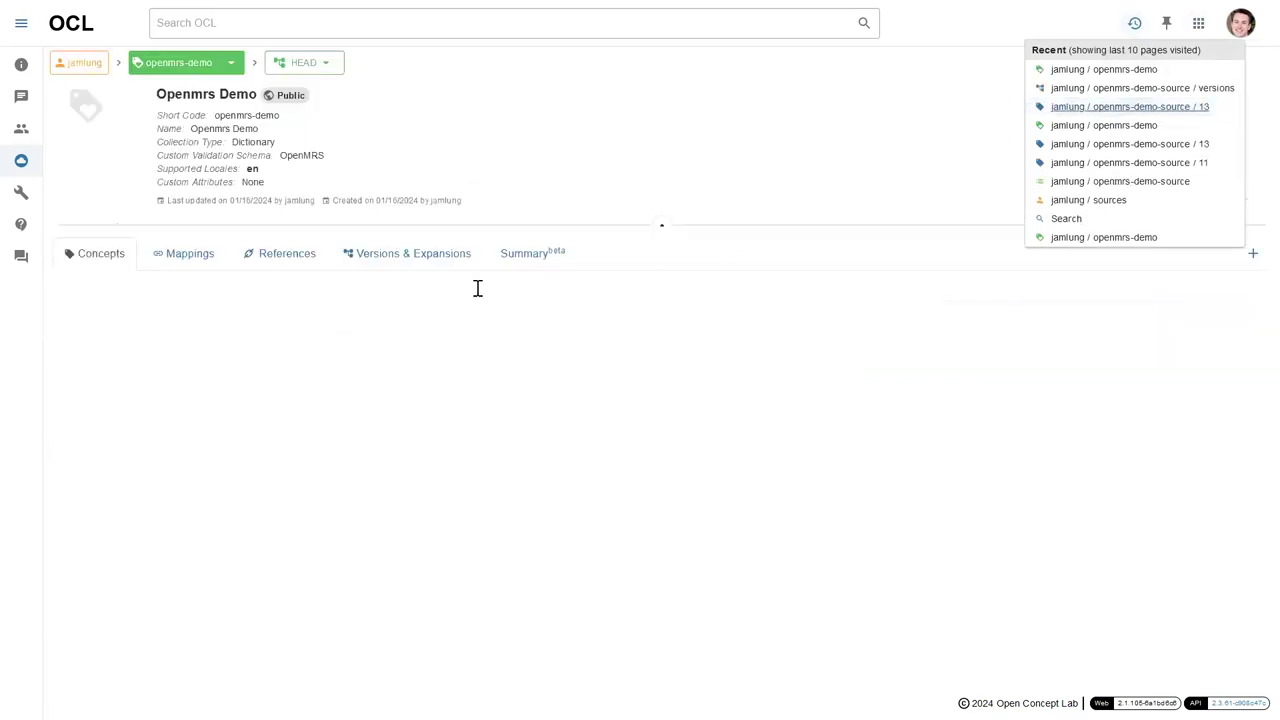
click(368, 263)
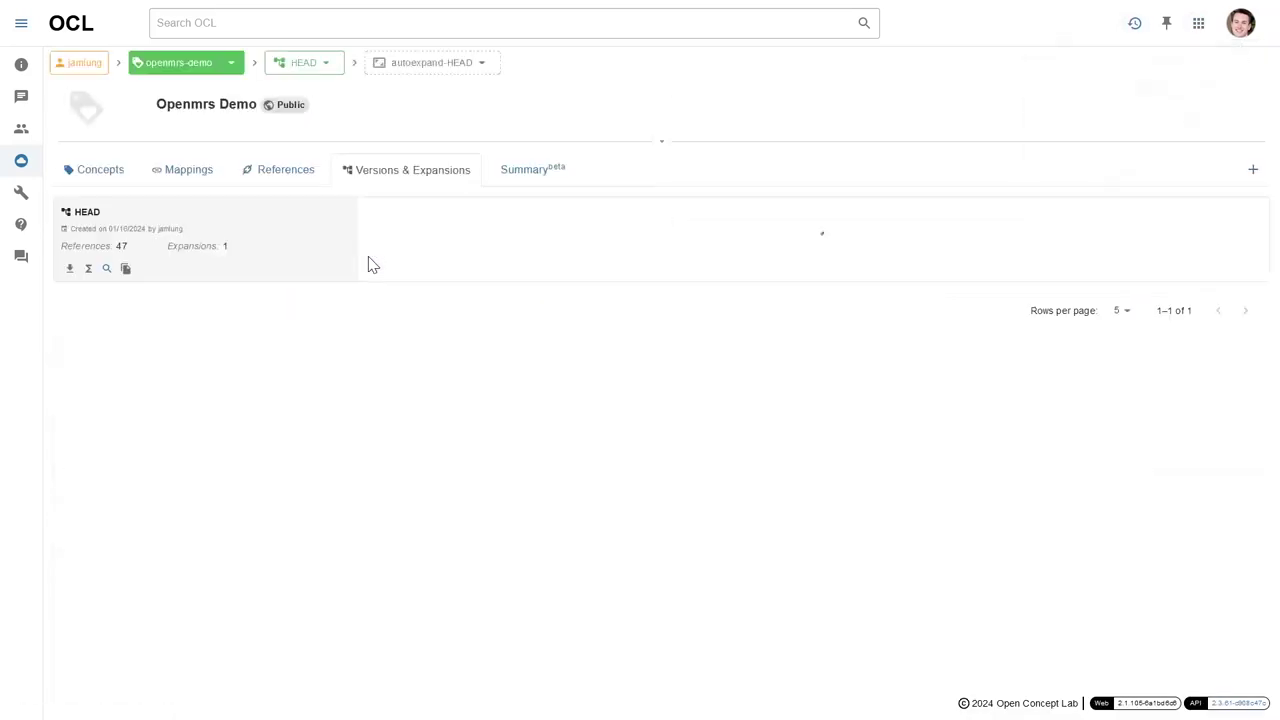
click(1253, 169)
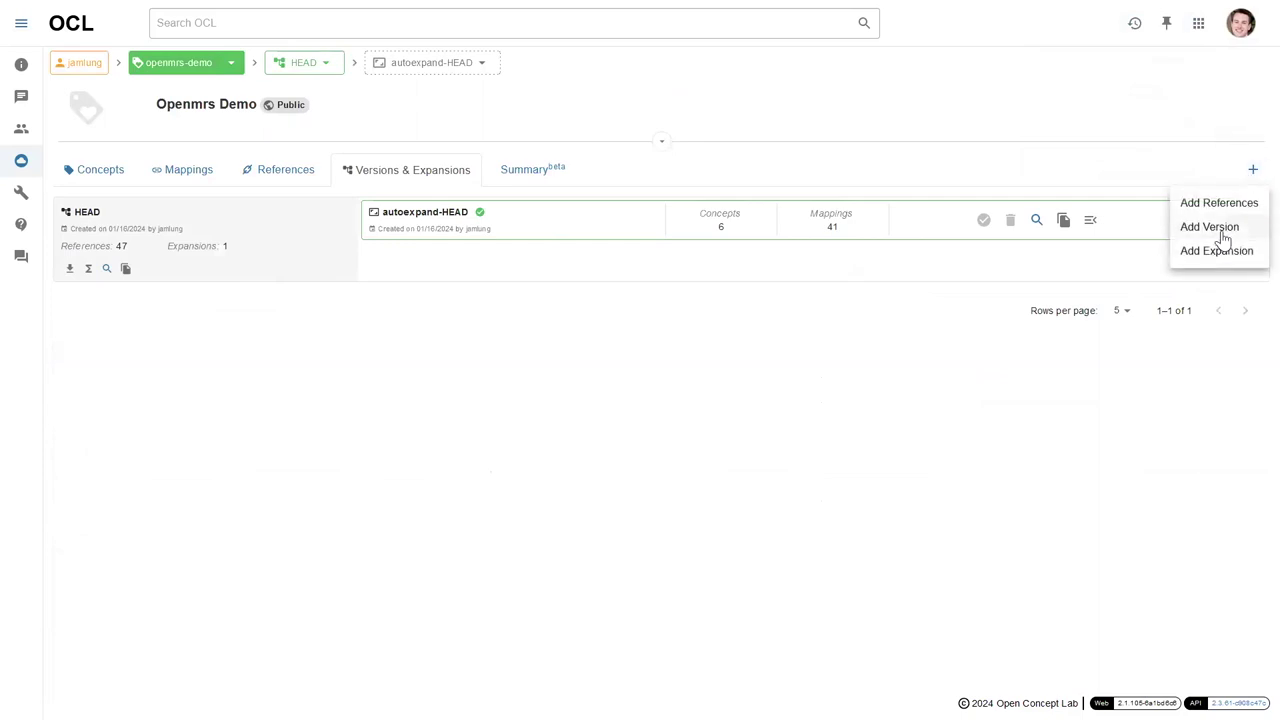
click(1209, 227)
Create released version openmrs-import-1 with the same description, then submit the OpenMRS login password.
click(800, 124)
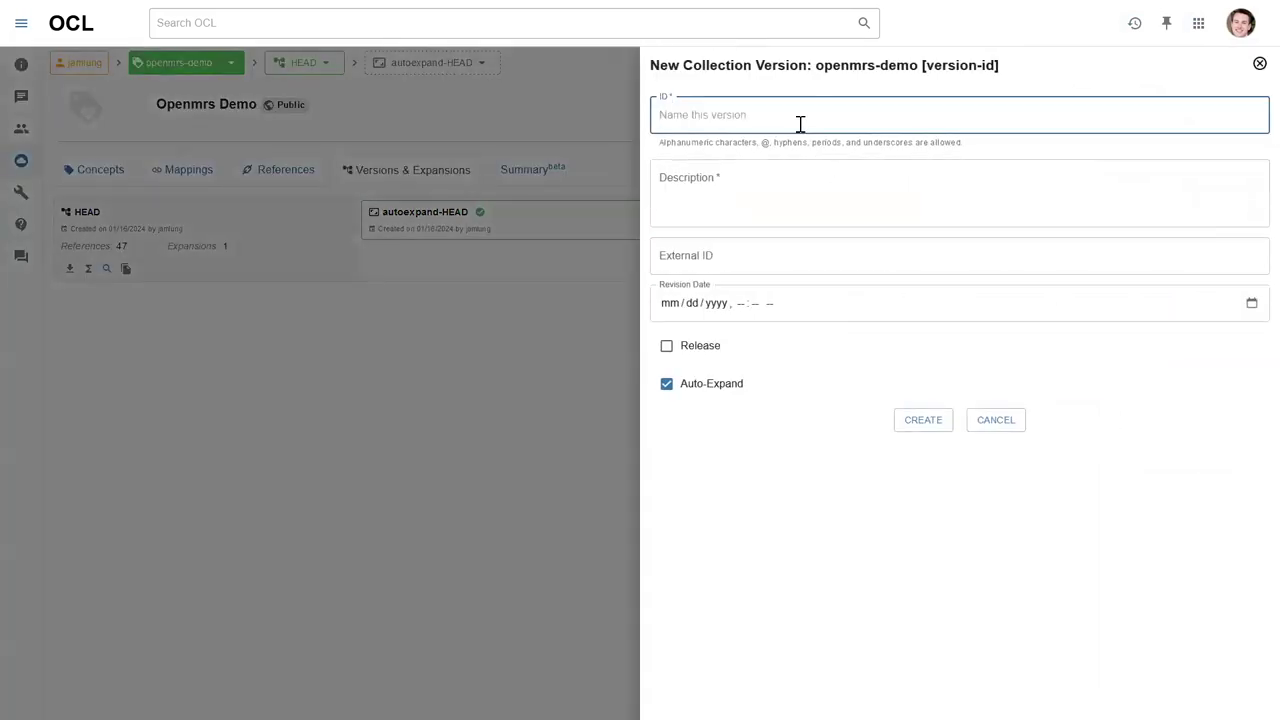
text(openmrs-impor)
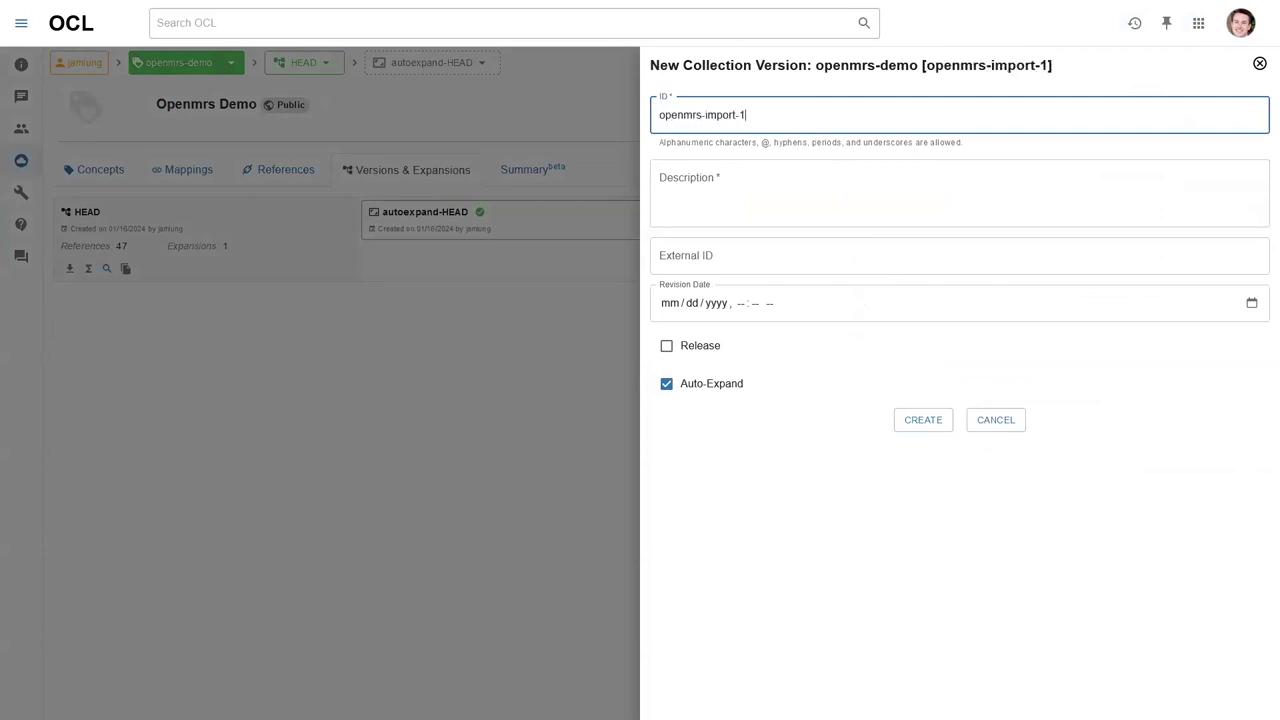
text(t-1)
key(ctrl+a)
key(ctrl+c)
click(786, 189)
key(ctrl+v)
click(714, 356)
click(933, 424)
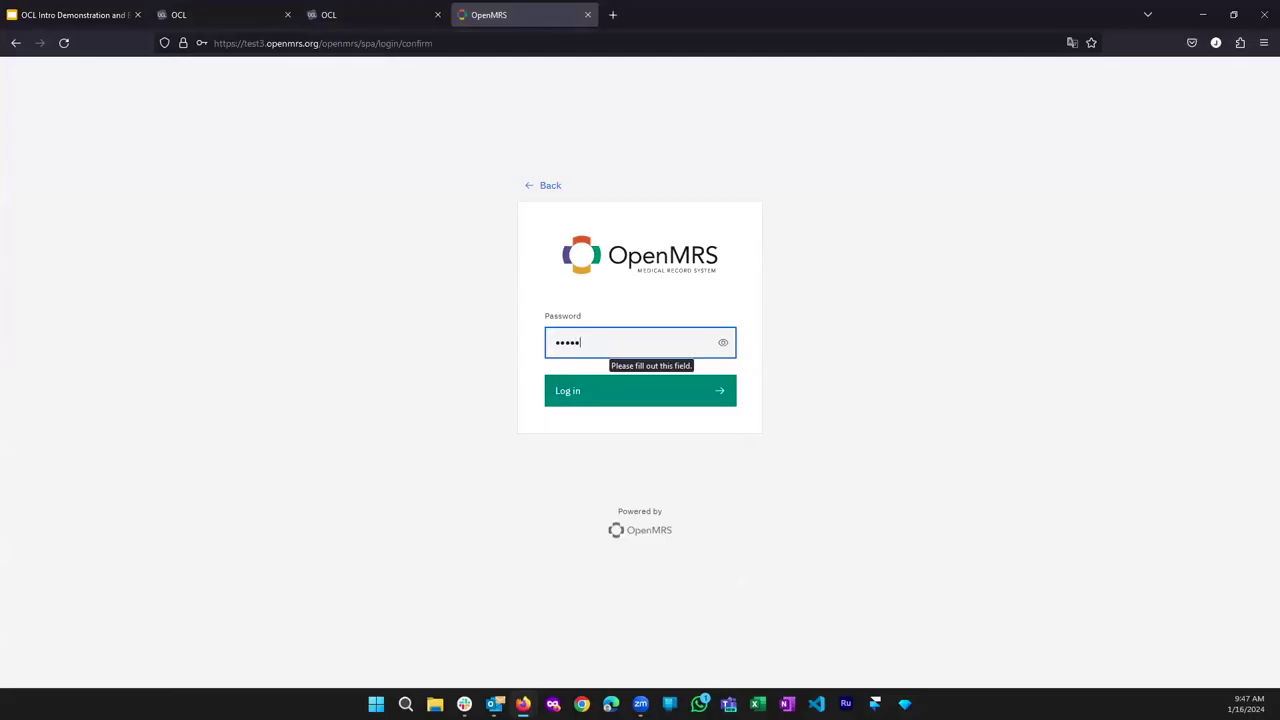
text(123)
key(Return)
Dismiss the save-password prompt and go to System Administration via the app switcher.
click(124, 362)
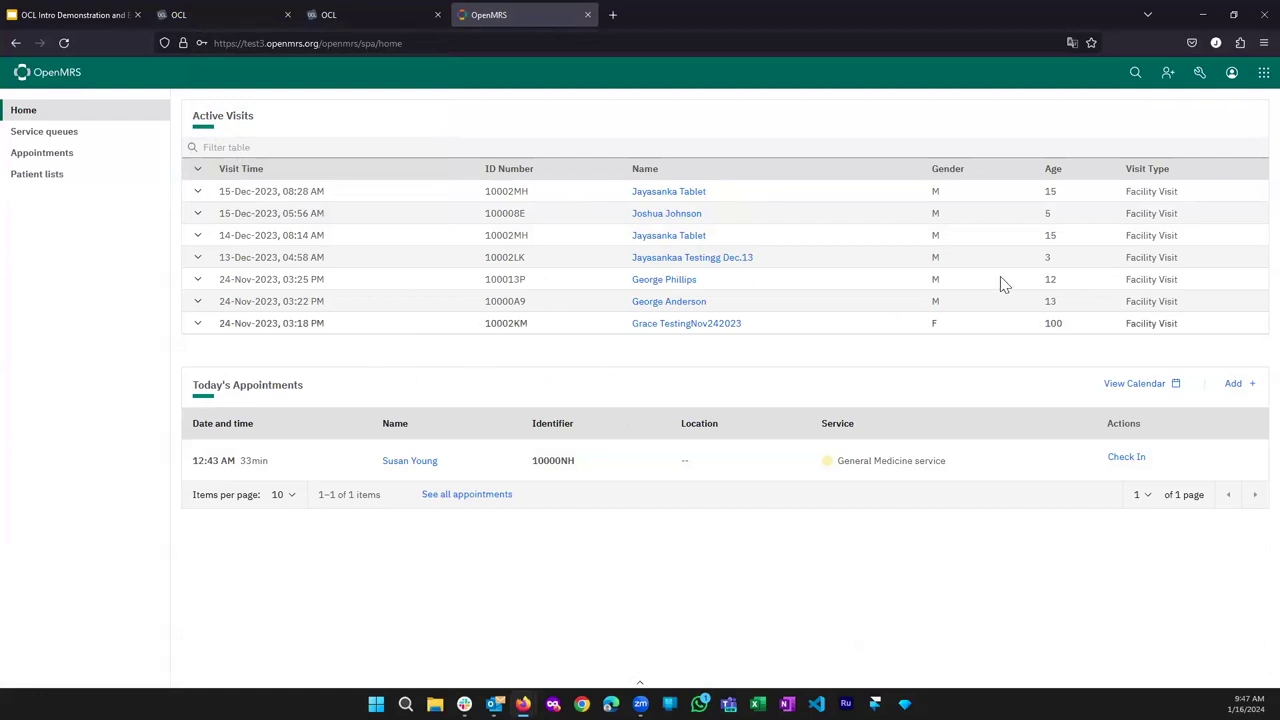
click(1260, 76)
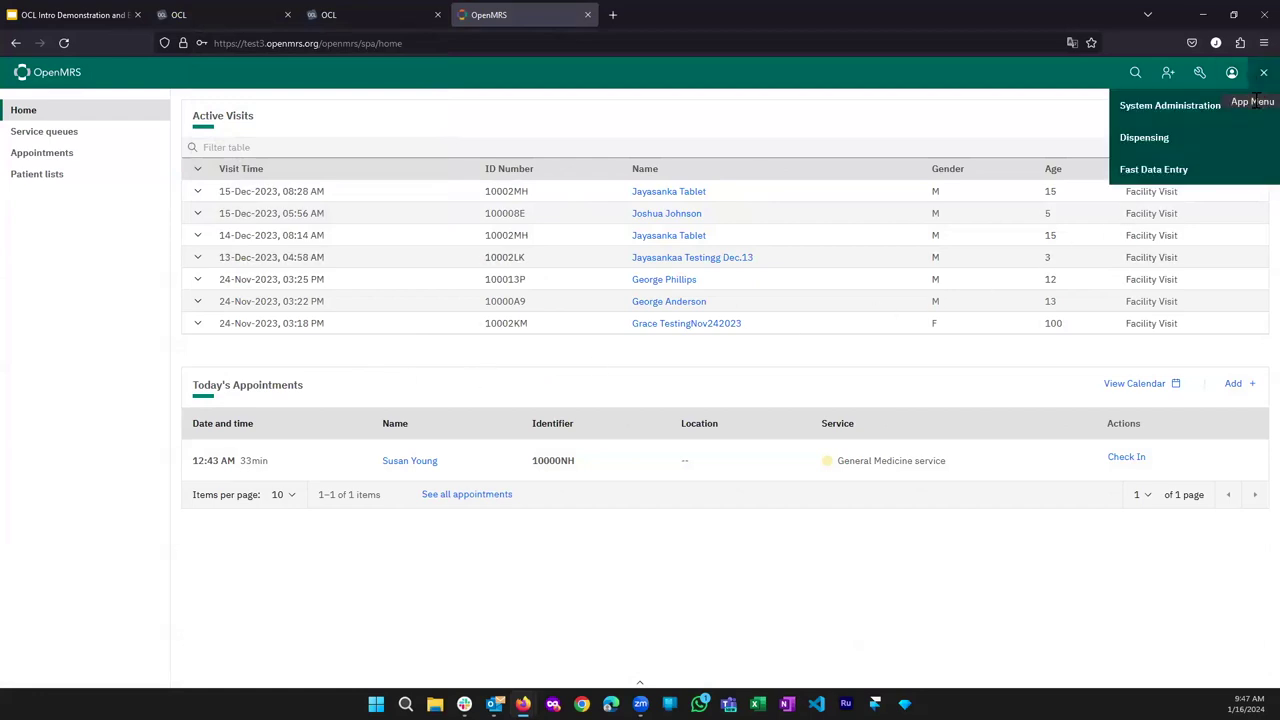
click(1197, 117)
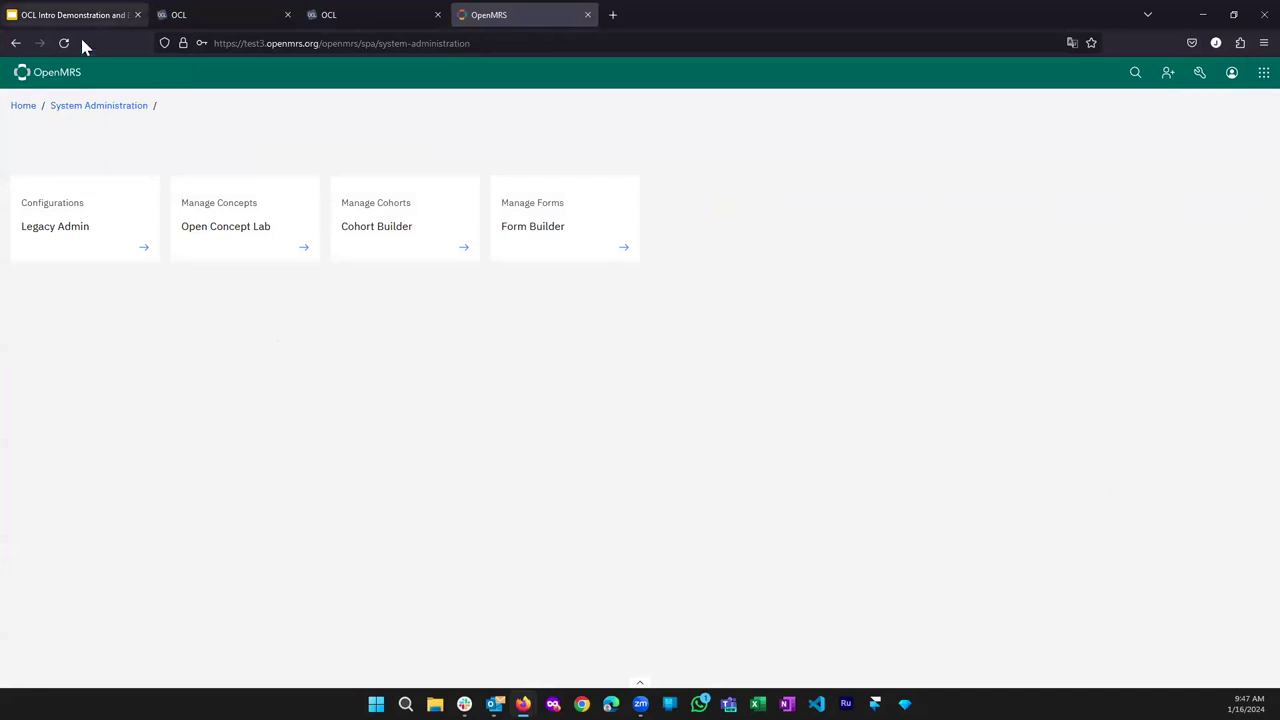
click(87, 240)
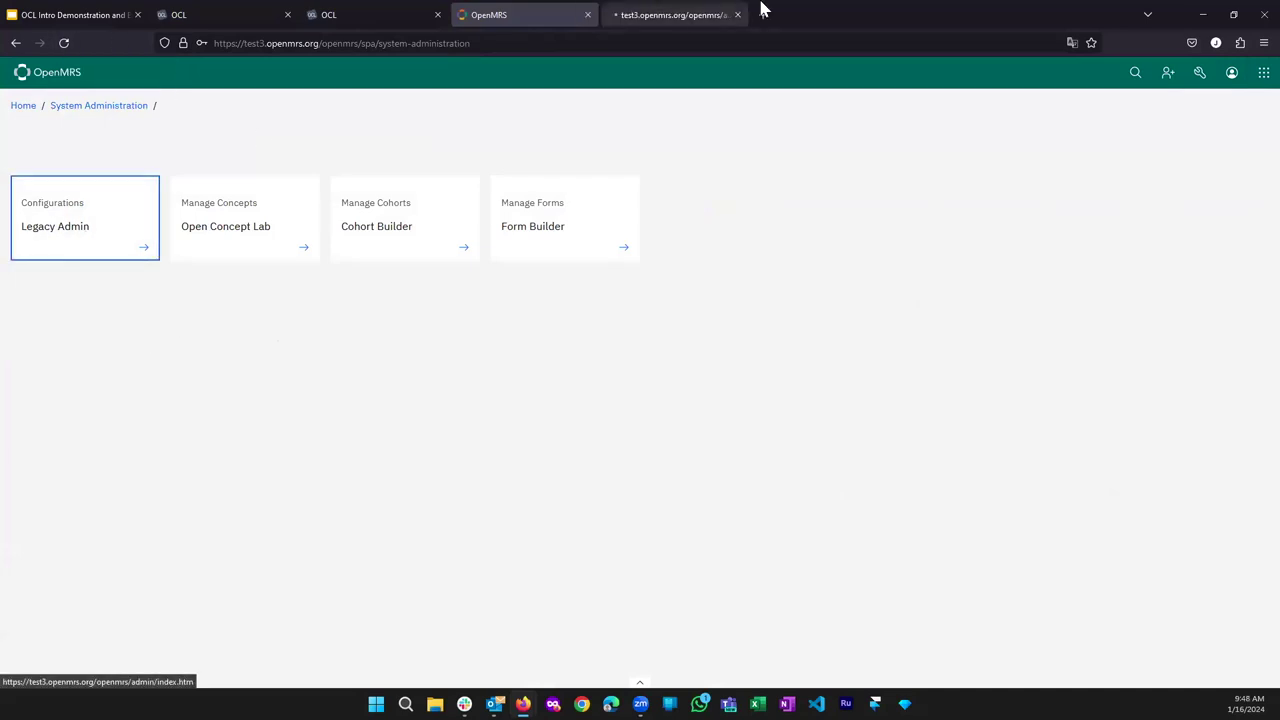
Search the legacy Concept Dictionary for 'blood panel', find no records, and return to System Administration.
click(760, 12)
click(714, 12)
middle_click(765, 15)
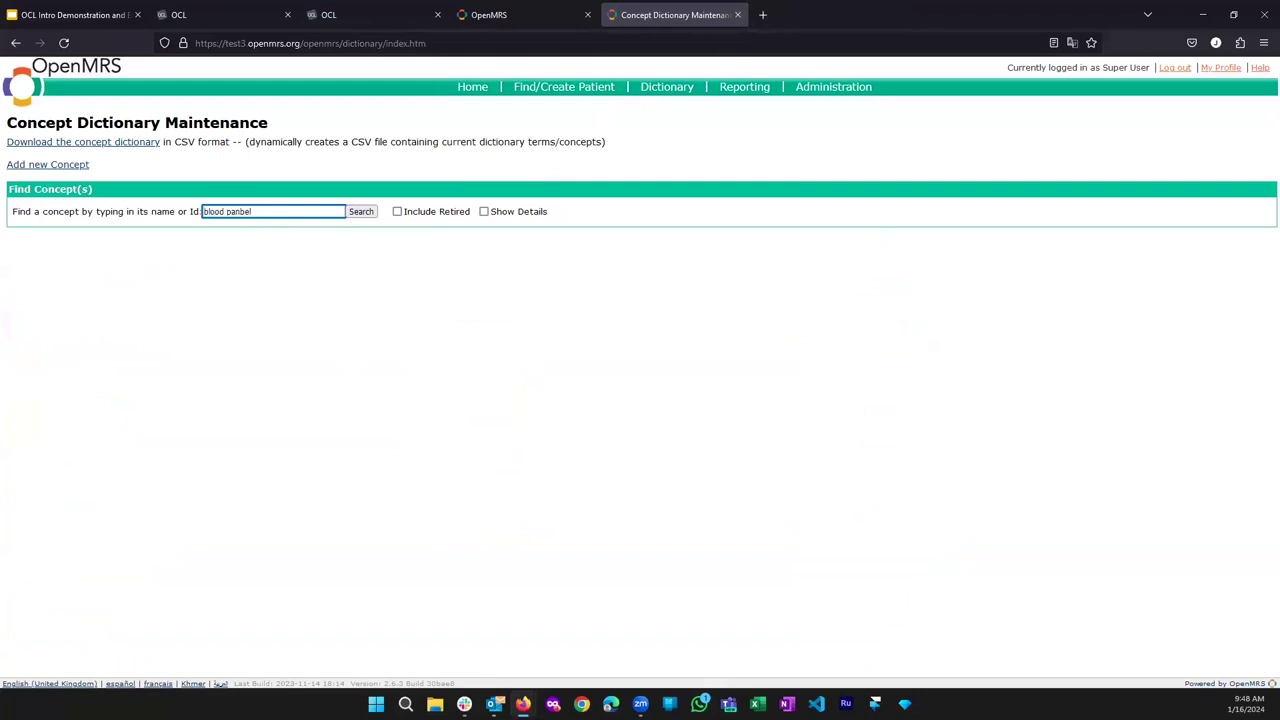
key(BackSpace)
key(BackSpace)
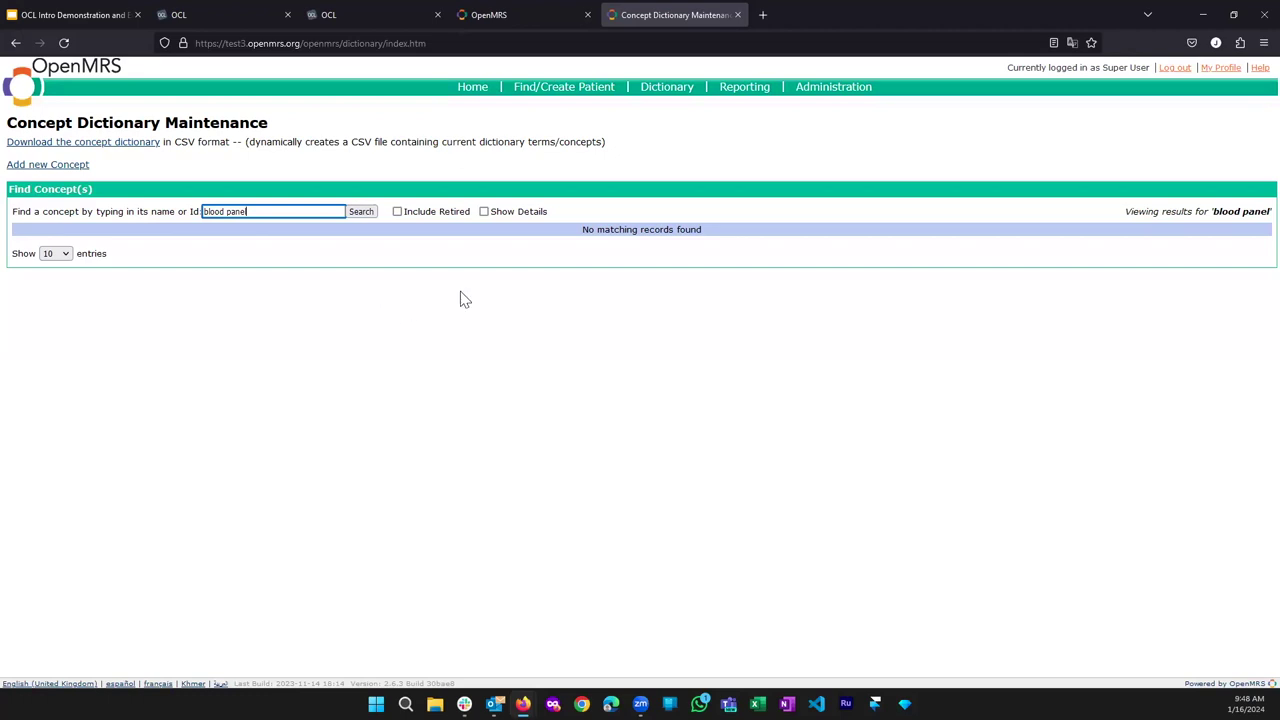
click(486, 10)
click(486, 10)
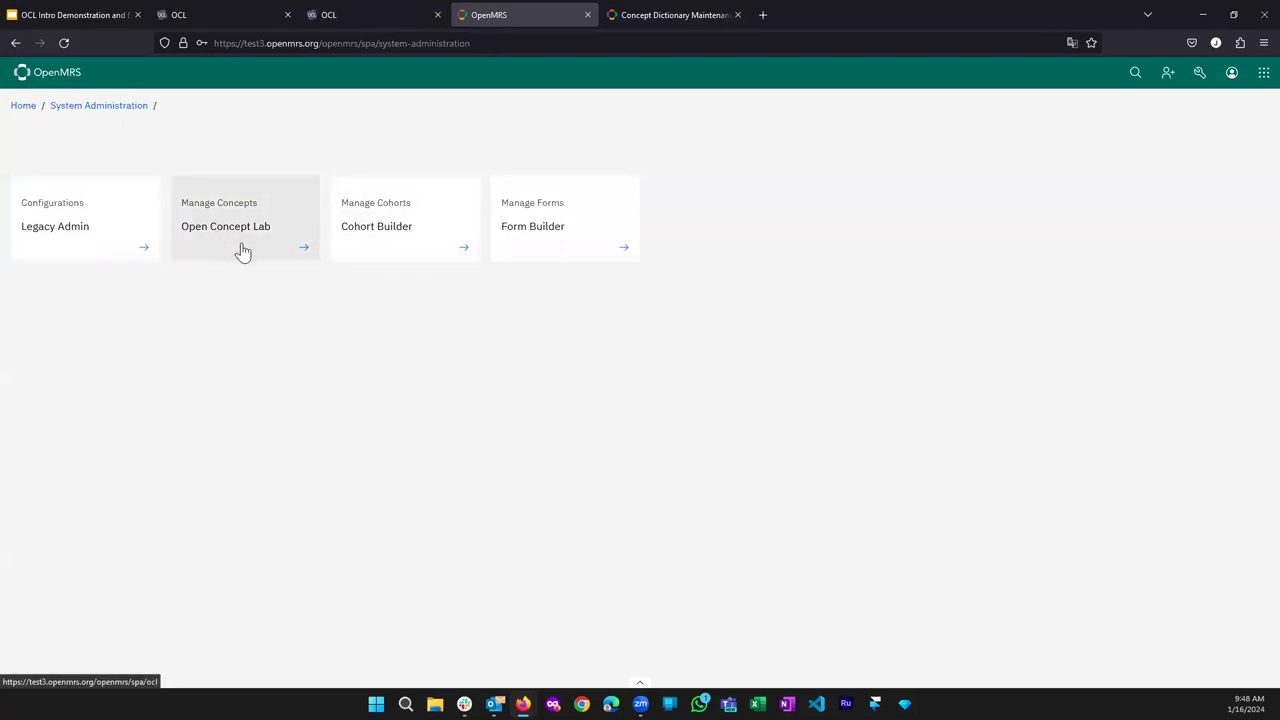
Open the legacy Administration page in a new tab and go to Open Concept Lab's Configuration Page.
middle_click(122, 256)
drag(643, 12, 808, 37)
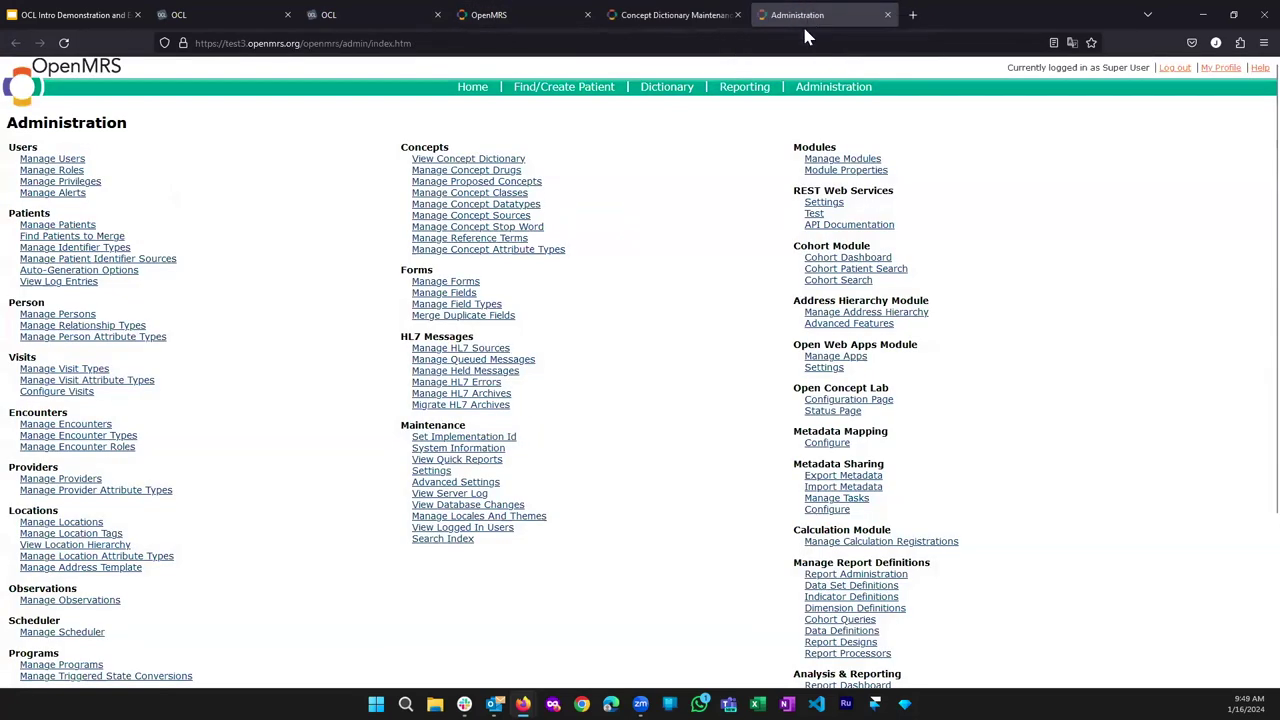
scroll(700, 290, down, 3)
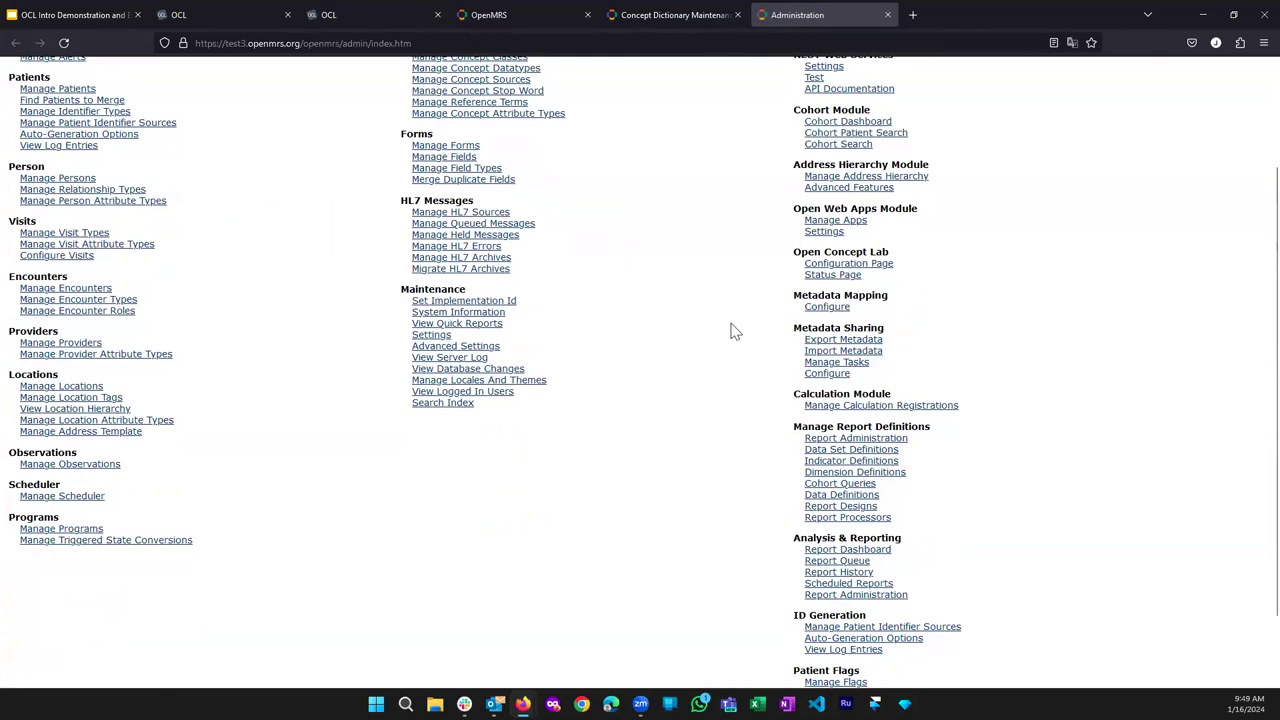
scroll(731, 377, up, 1)
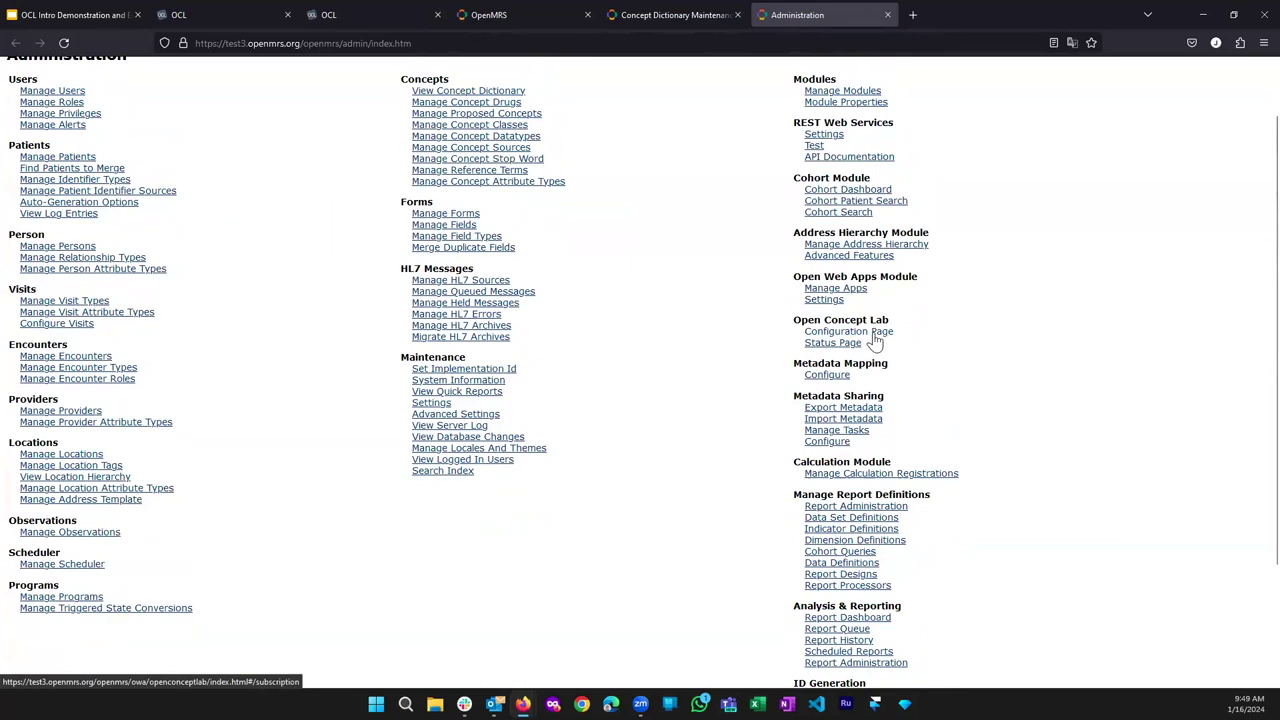
click(873, 334)
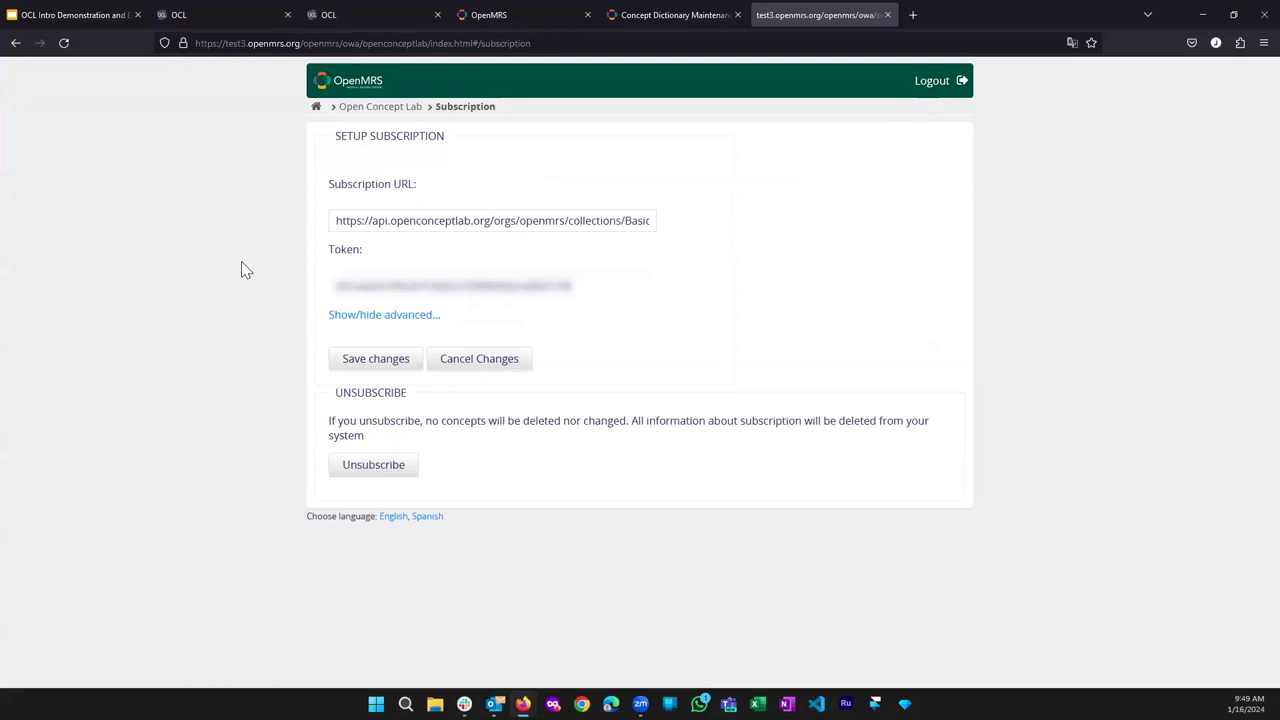
Copy the URL of the Openmrs Demo collection's openmrs-import-1 version in OCL.
click(360, 12)
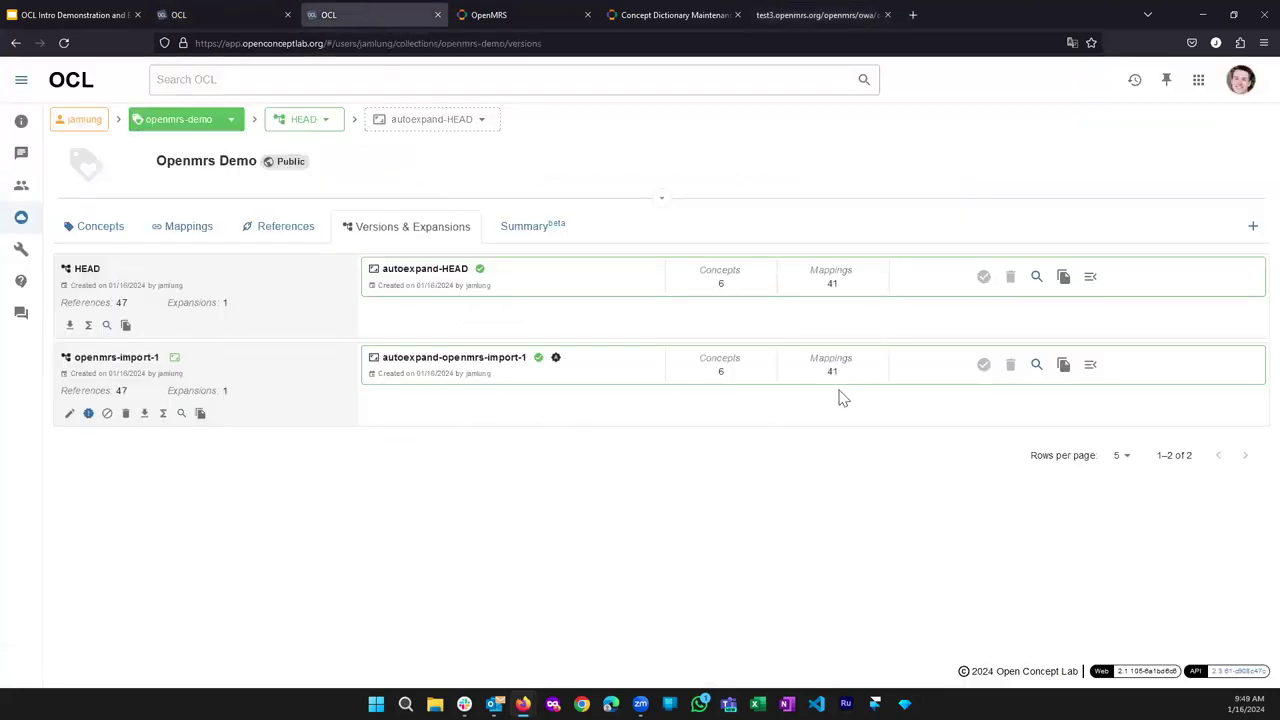
click(200, 414)
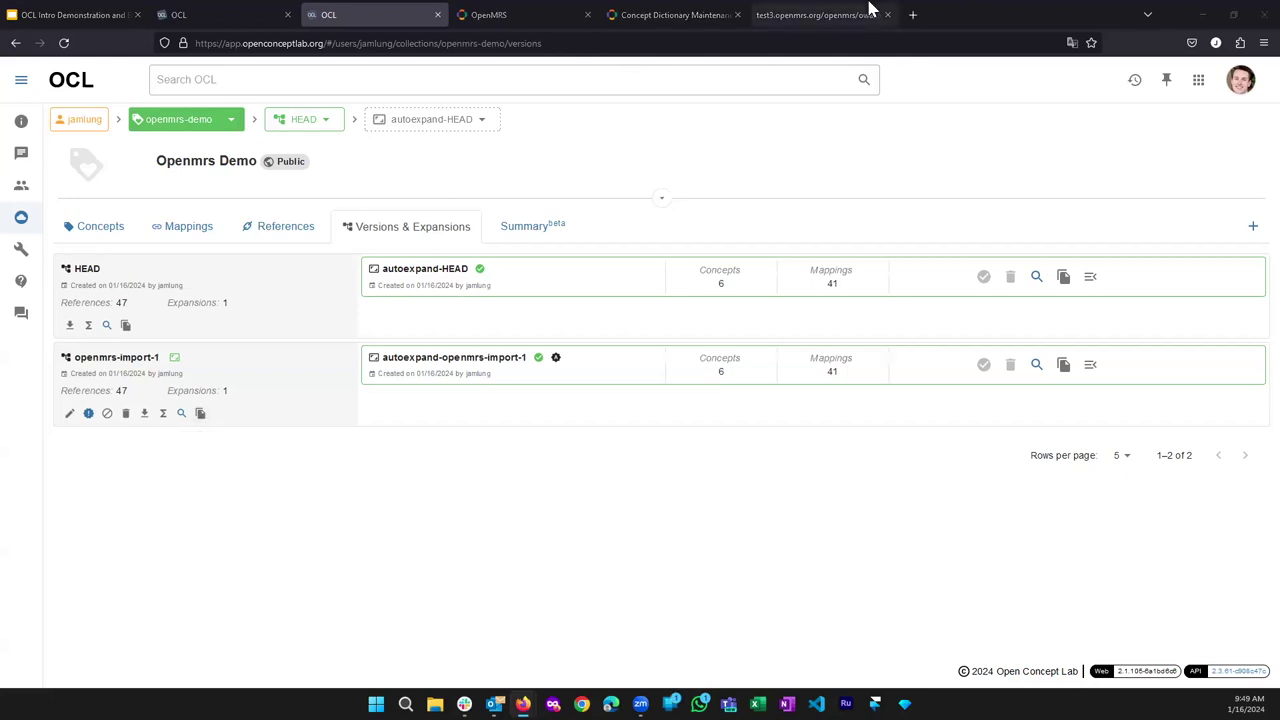
Paste the version URL into a new tab and highlight its owner, openmrs-demo and openmrs-import-1 parts.
key(ctrl+t)
key(ctrl+v)
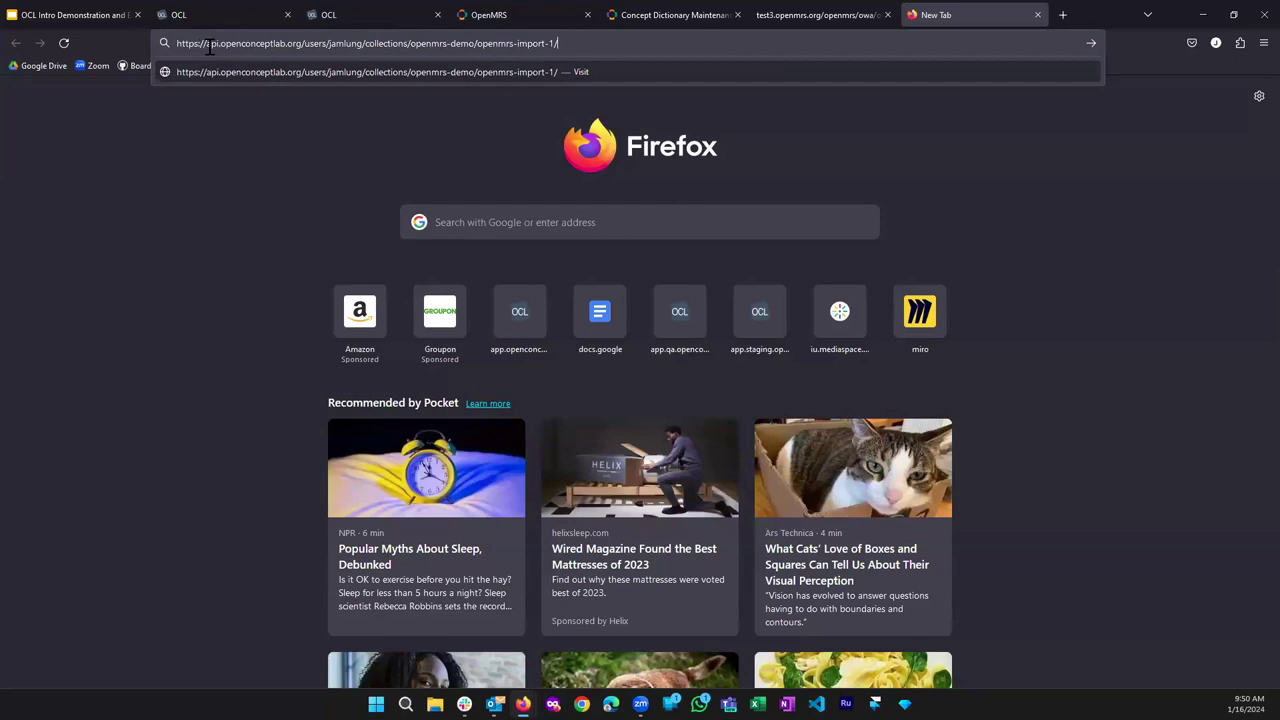
double_click(343, 44)
drag(410, 43, 473, 43)
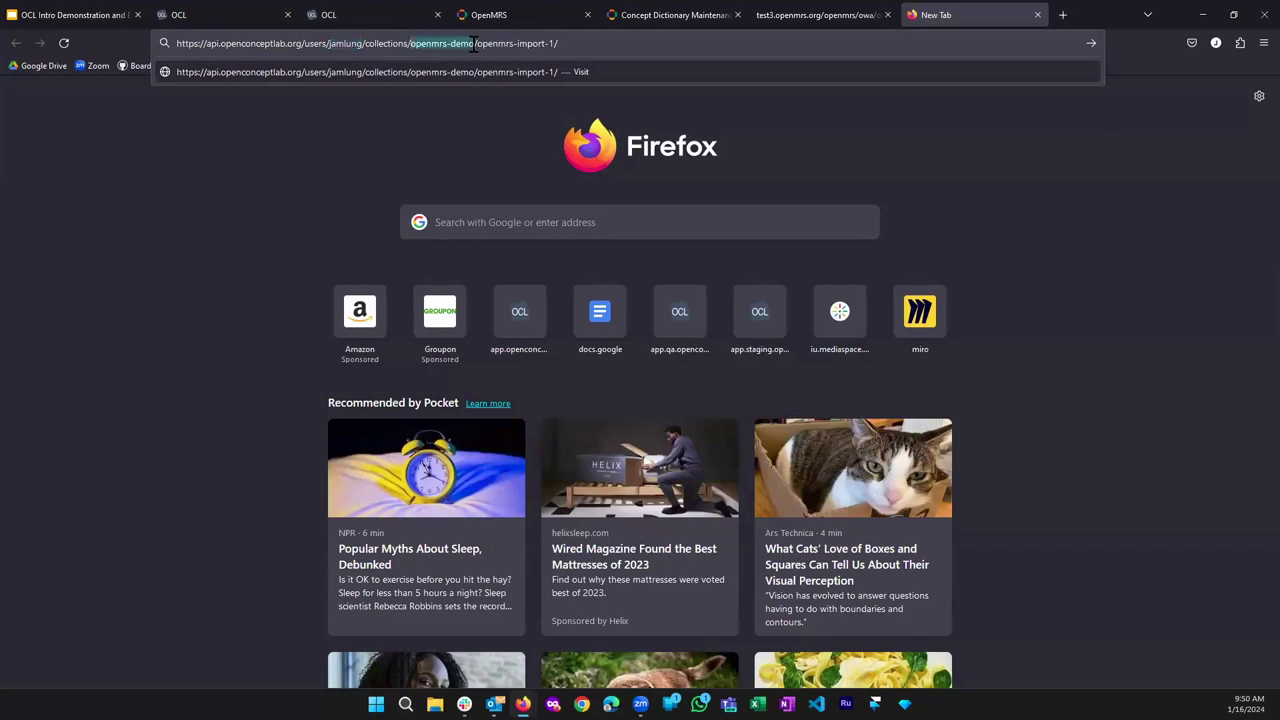
click(481, 44)
drag(479, 44, 566, 46)
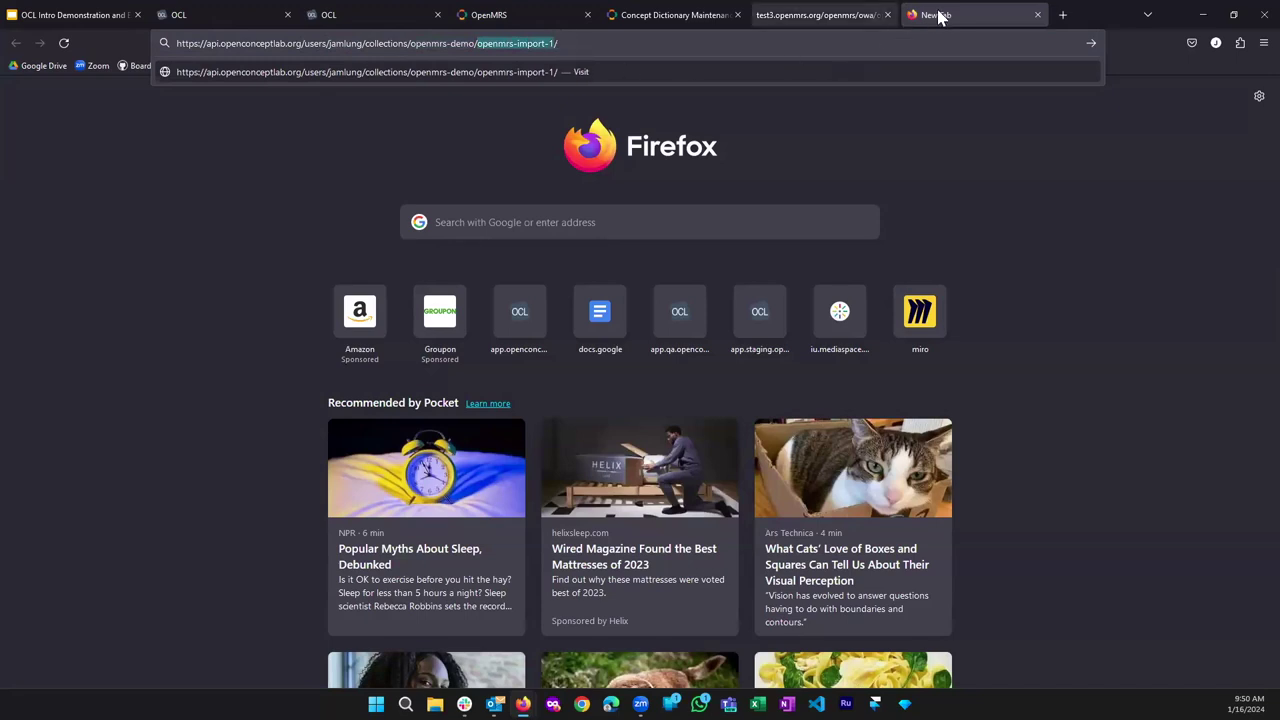
click(676, 12)
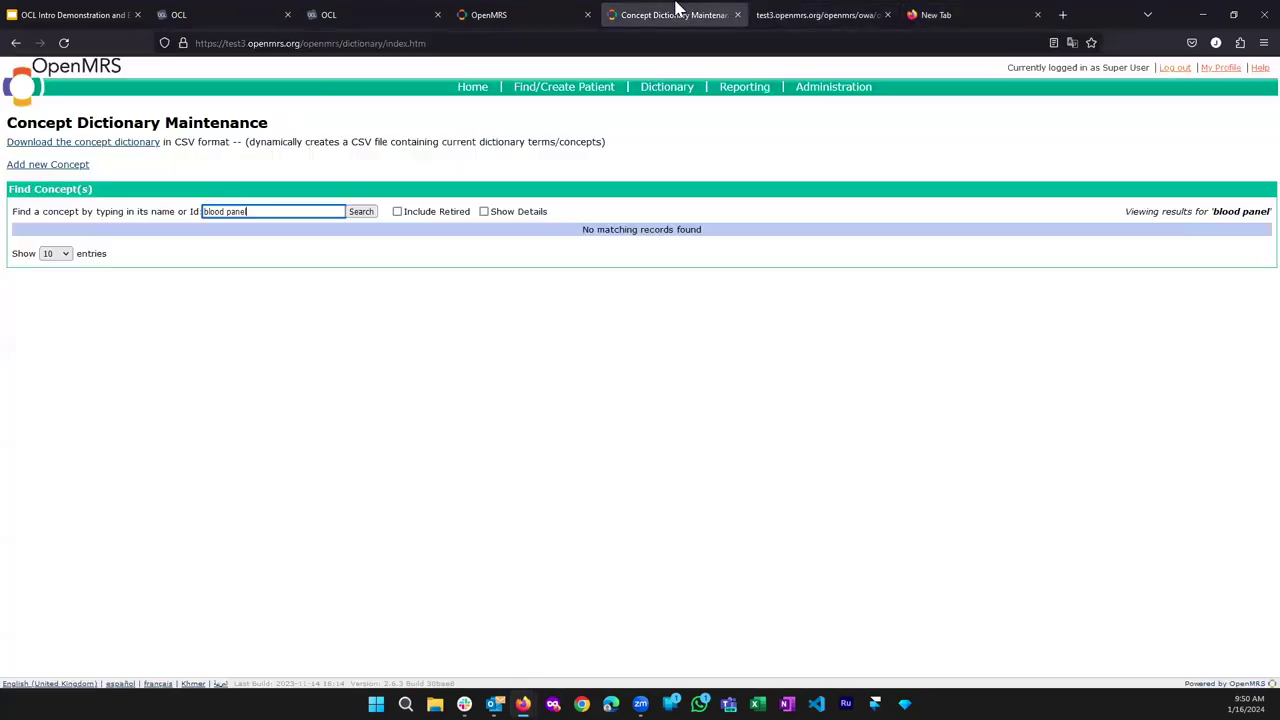
Replace the Subscription URL with the openmrs-import-1 version URL and save the subscription.
click(800, 12)
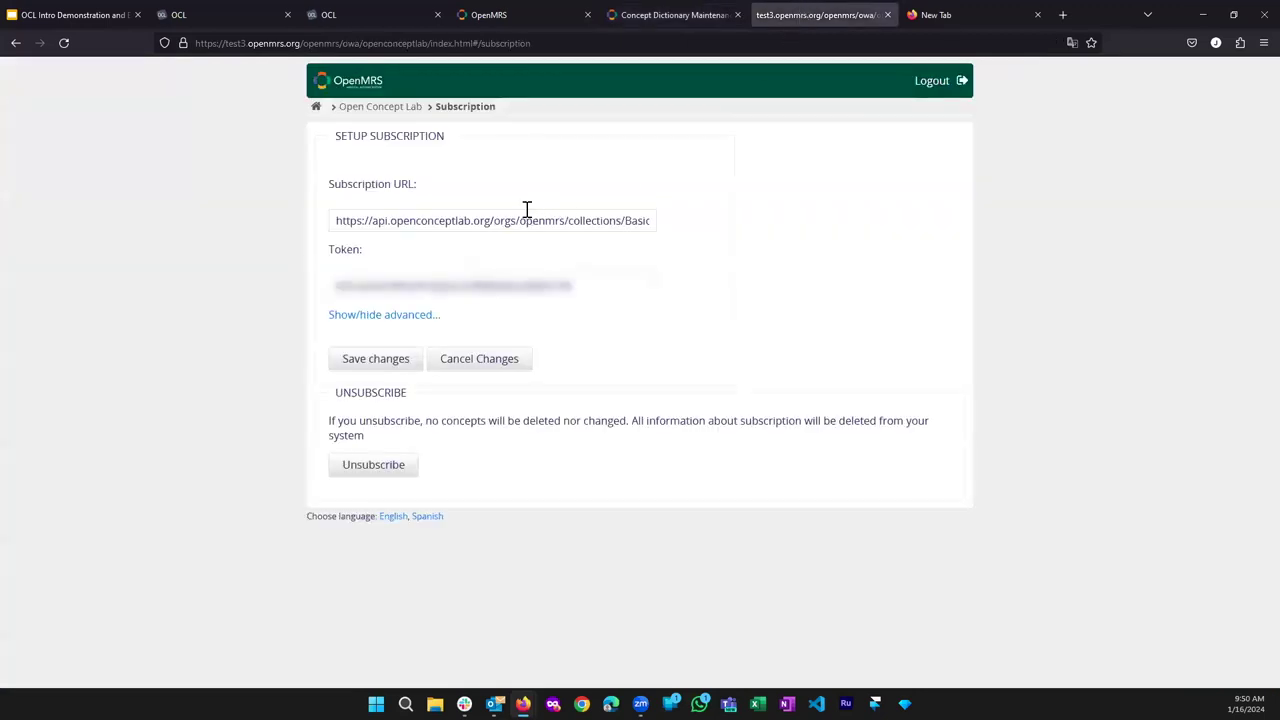
click(465, 225)
key(ctrl+3)
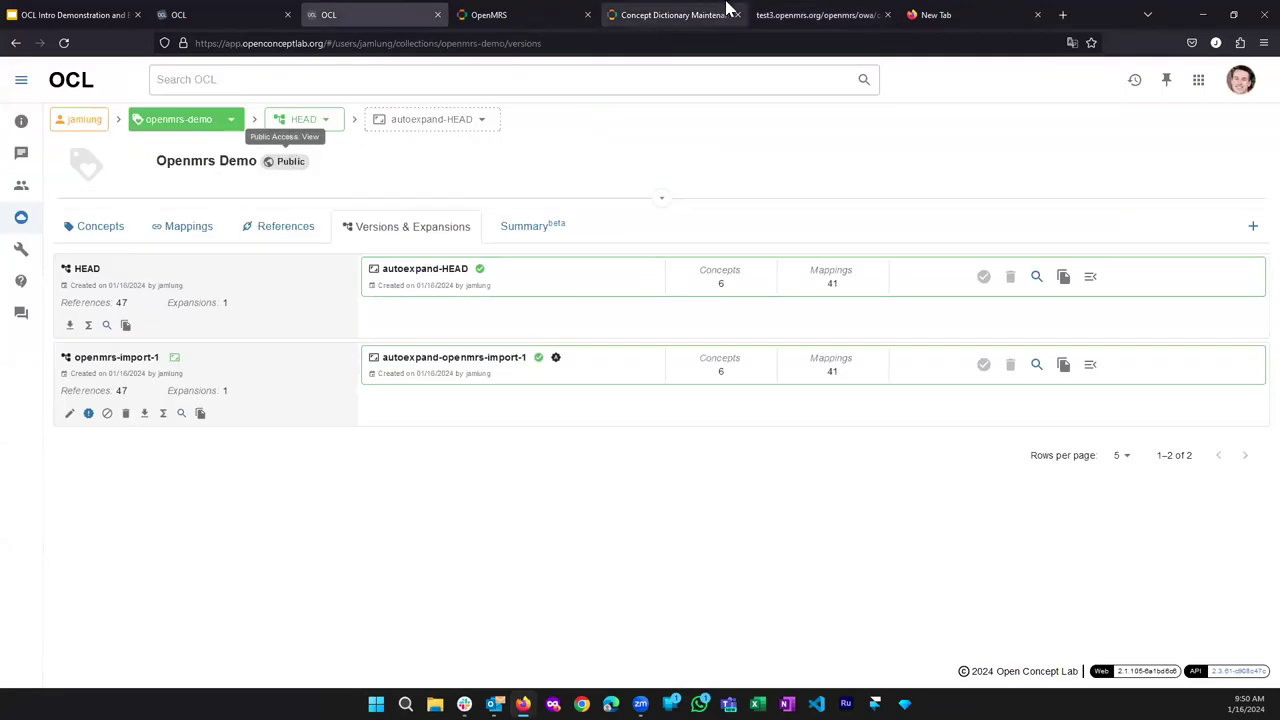
click(666, 15)
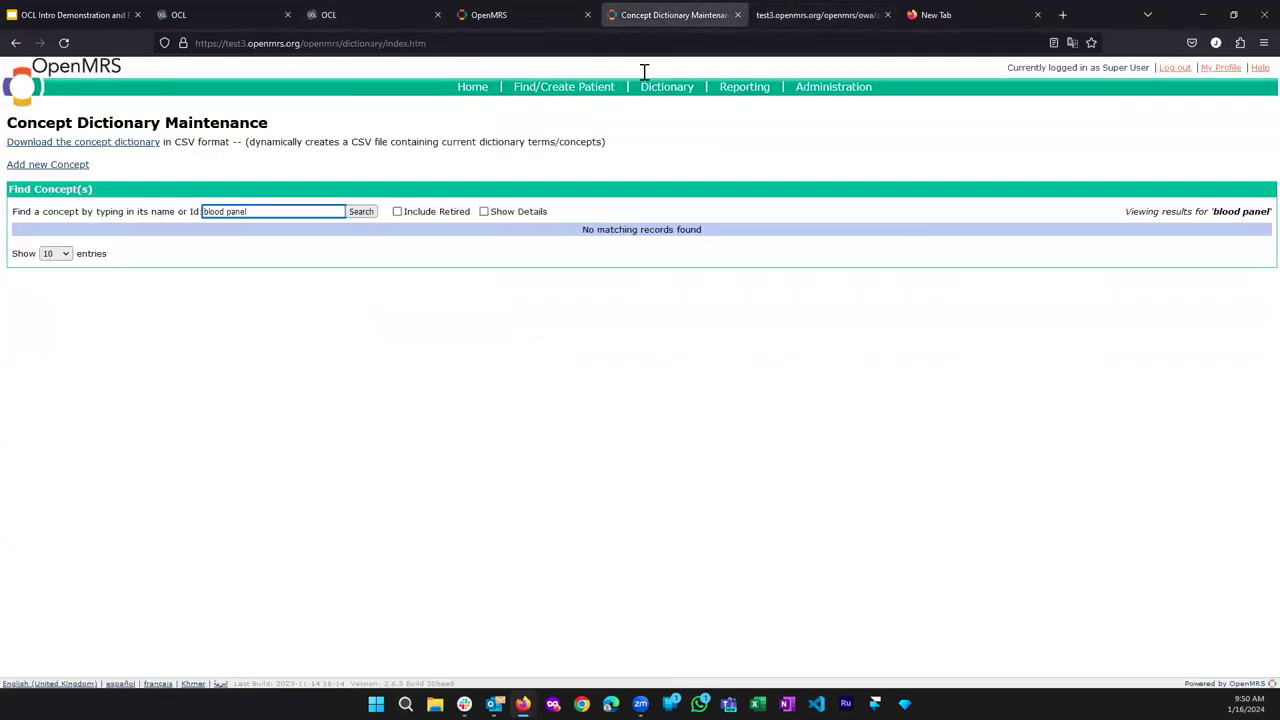
click(796, 12)
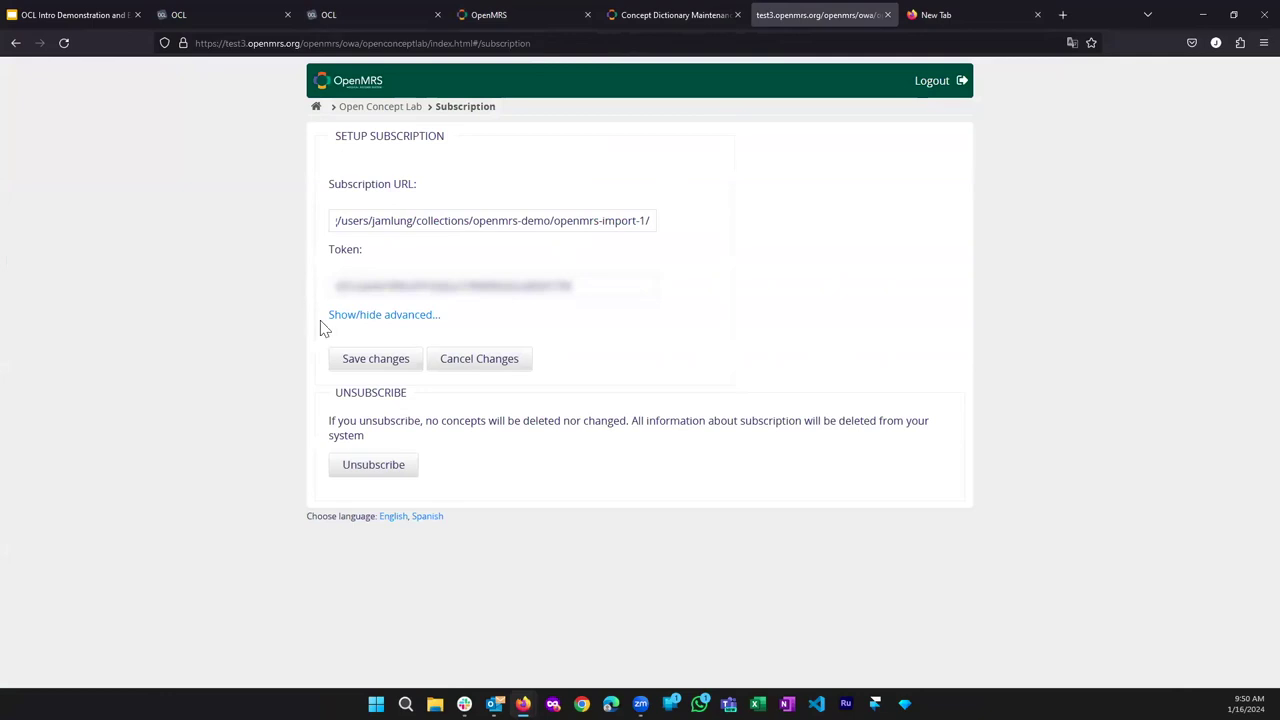
click(372, 362)
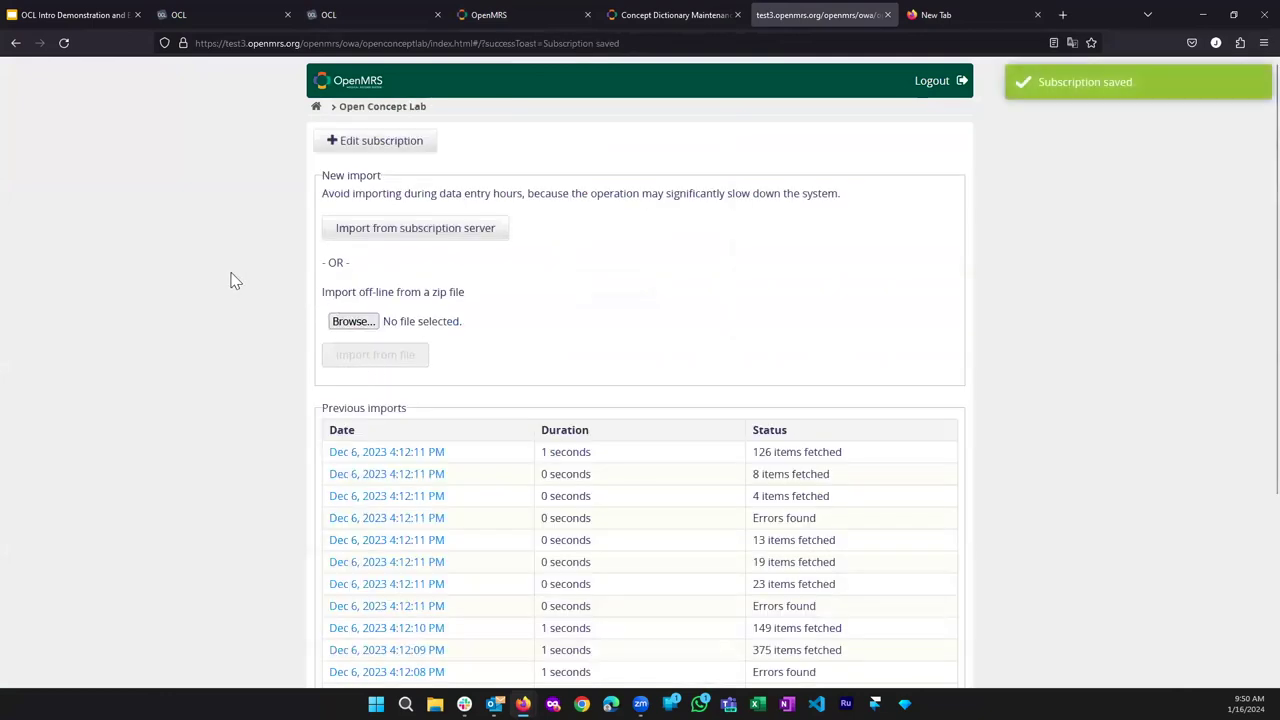
Import from the subscription server and open the details of the Jan 16 import.
click(372, 240)
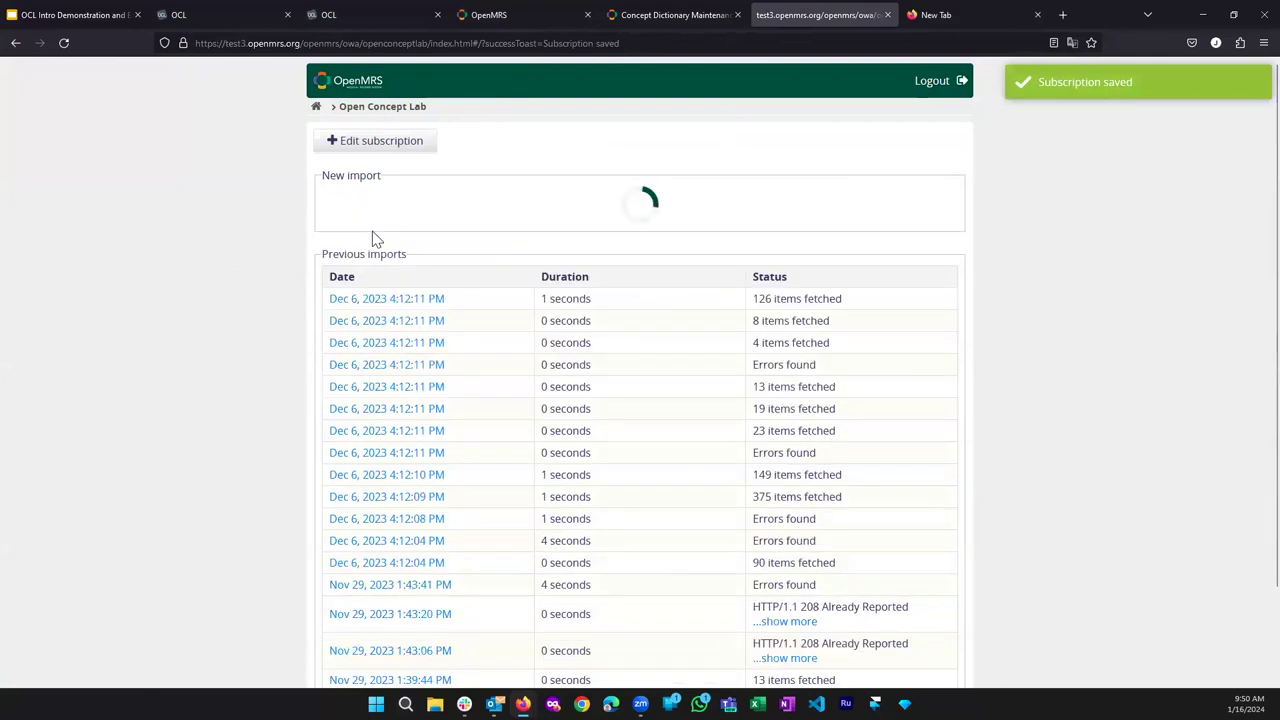
scroll(757, 314, down, 3)
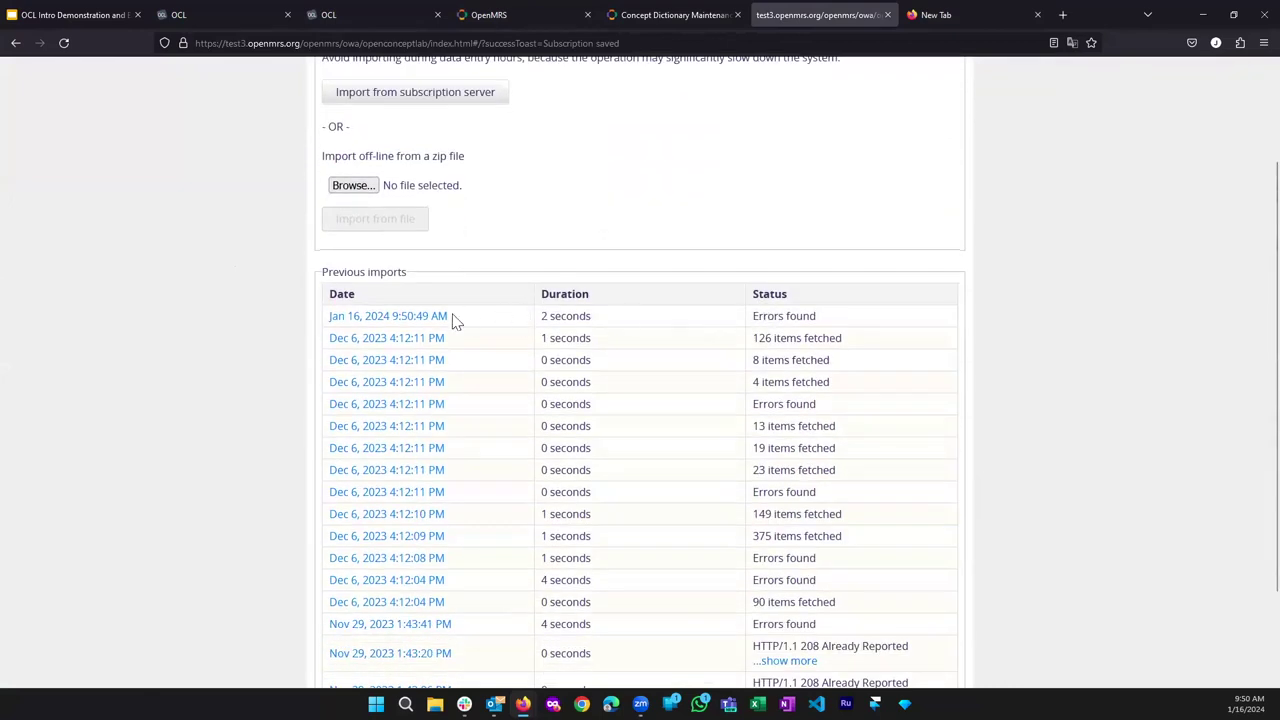
click(388, 317)
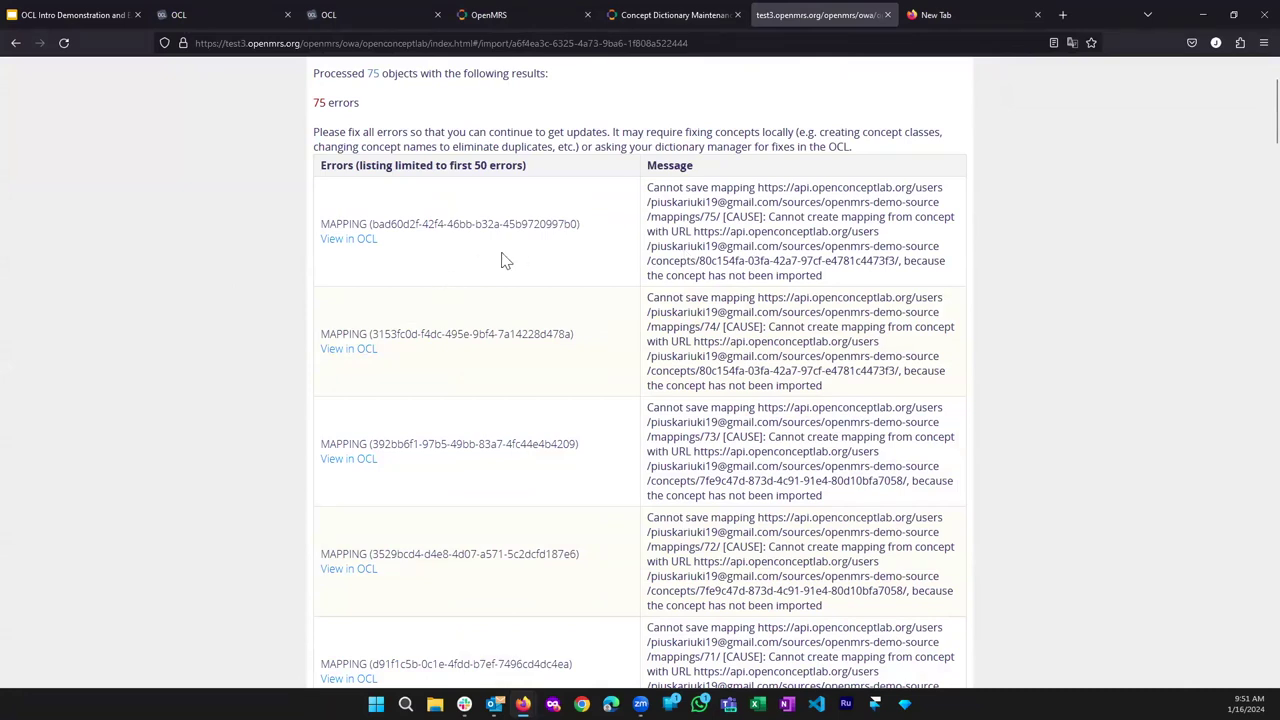
Review the import's 75 mapping errors, then return to the Concept Dictionary tab.
scroll(567, 277, down, 5)
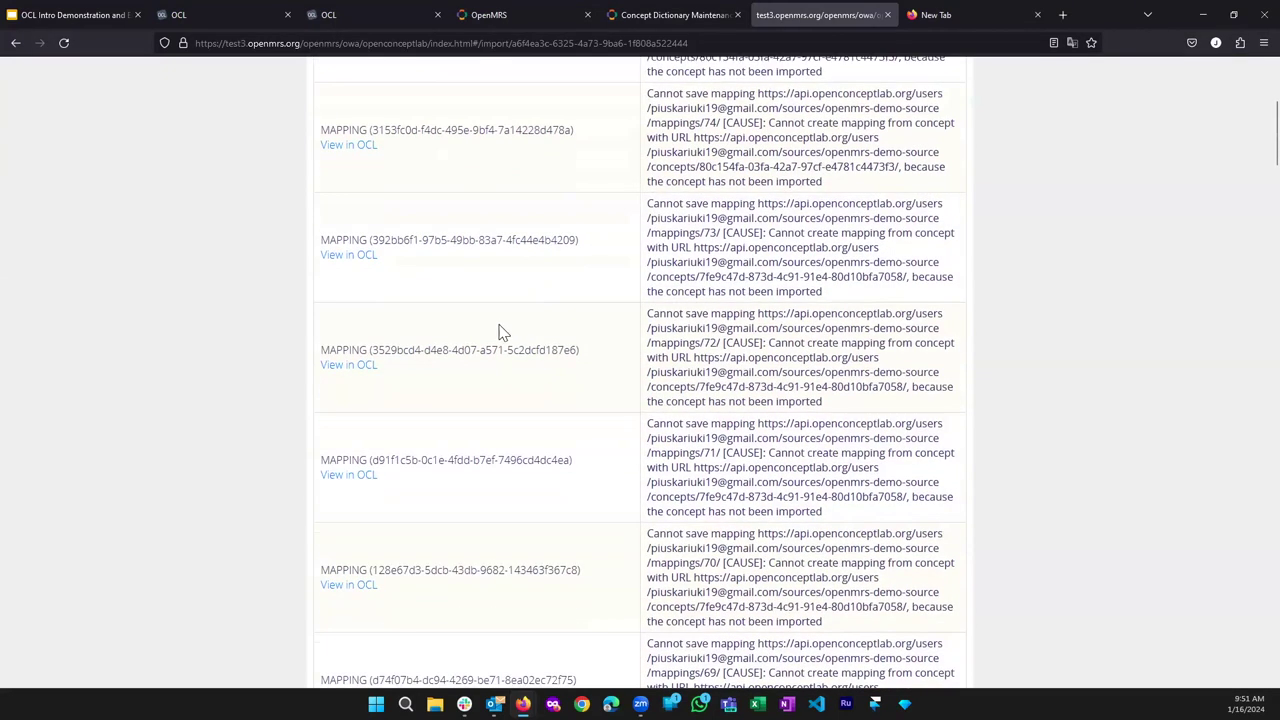
scroll(466, 356, down, 2)
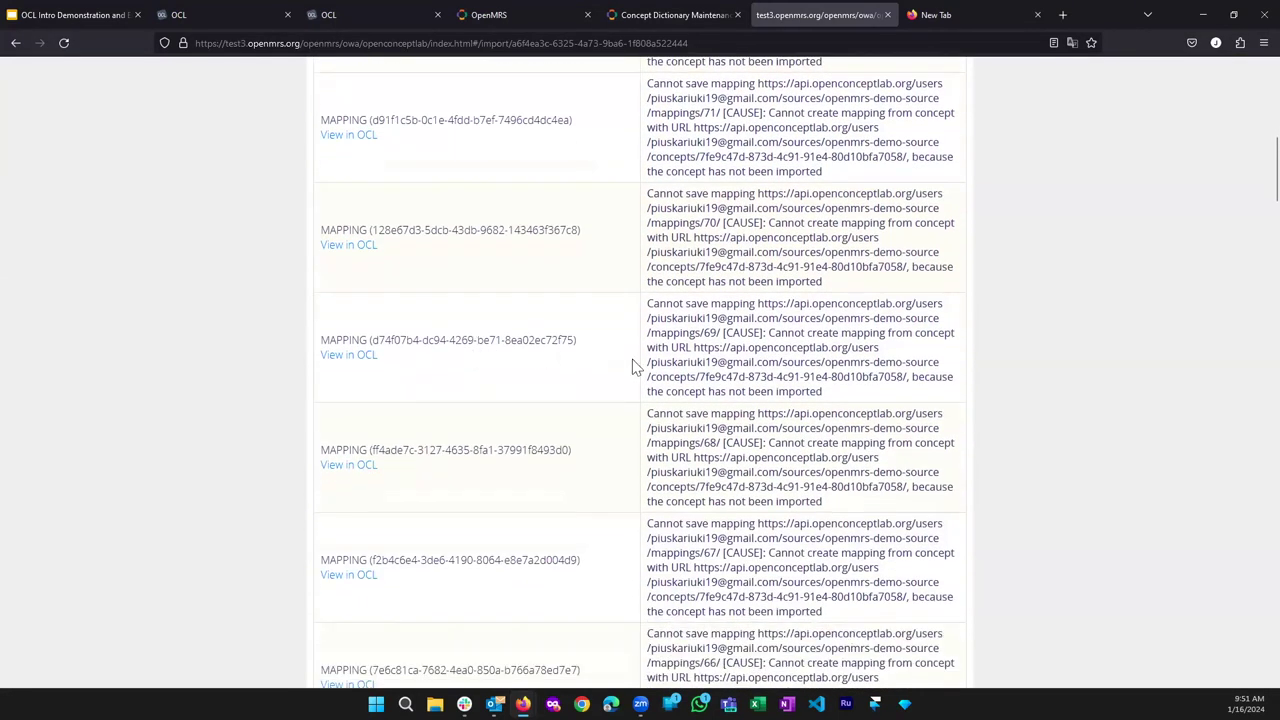
scroll(734, 362, down, 1)
scroll(734, 355, down, 1)
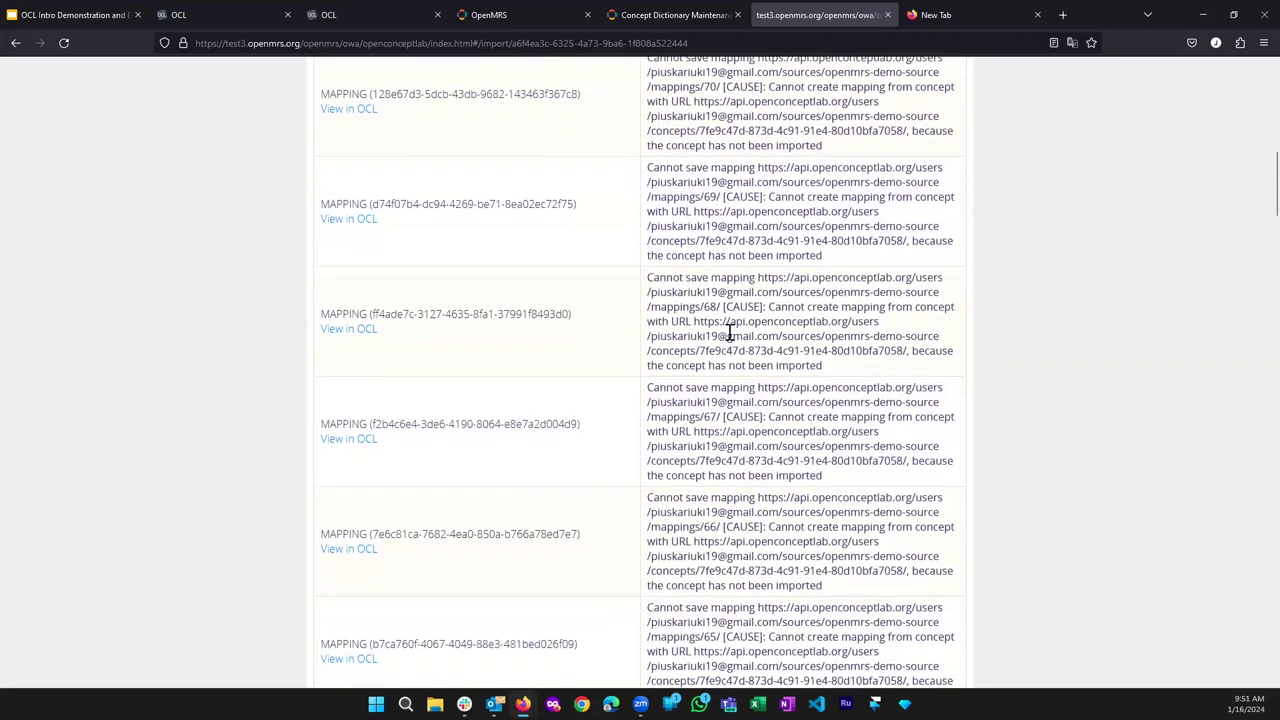
scroll(737, 318, down, 2)
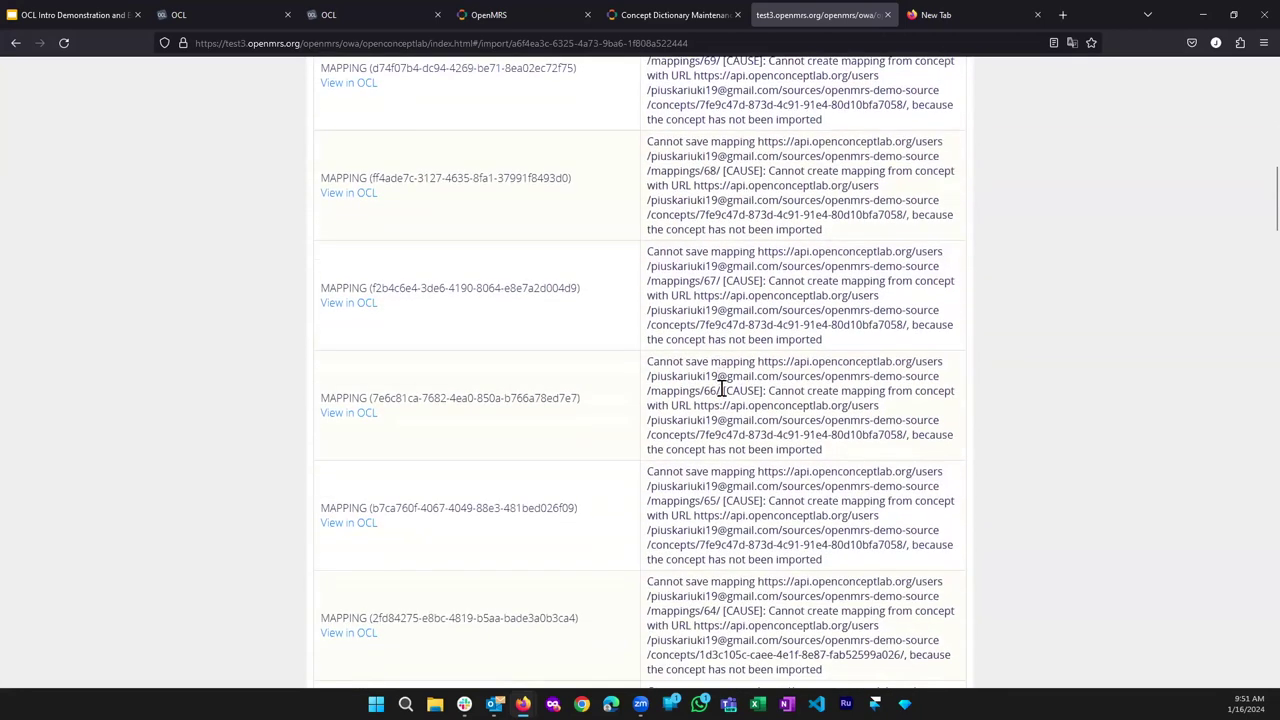
scroll(714, 371, down, 2)
scroll(714, 374, down, 5)
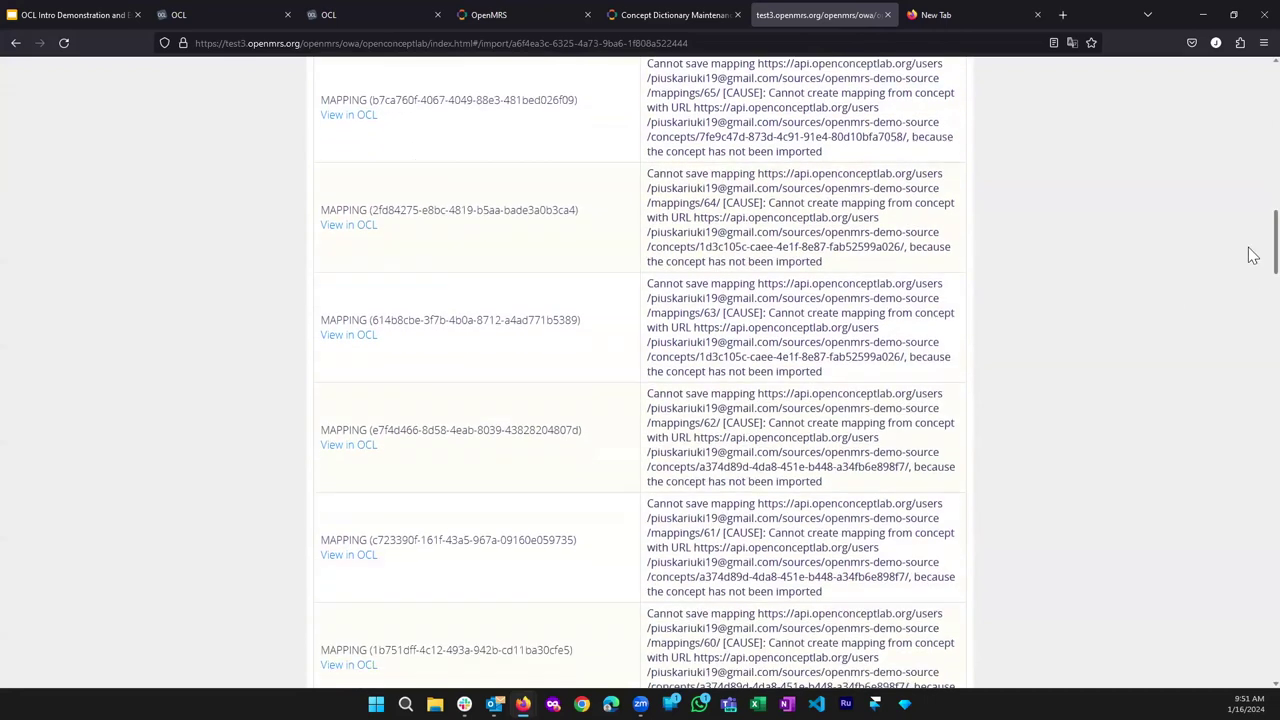
scroll(1253, 280, up, 15)
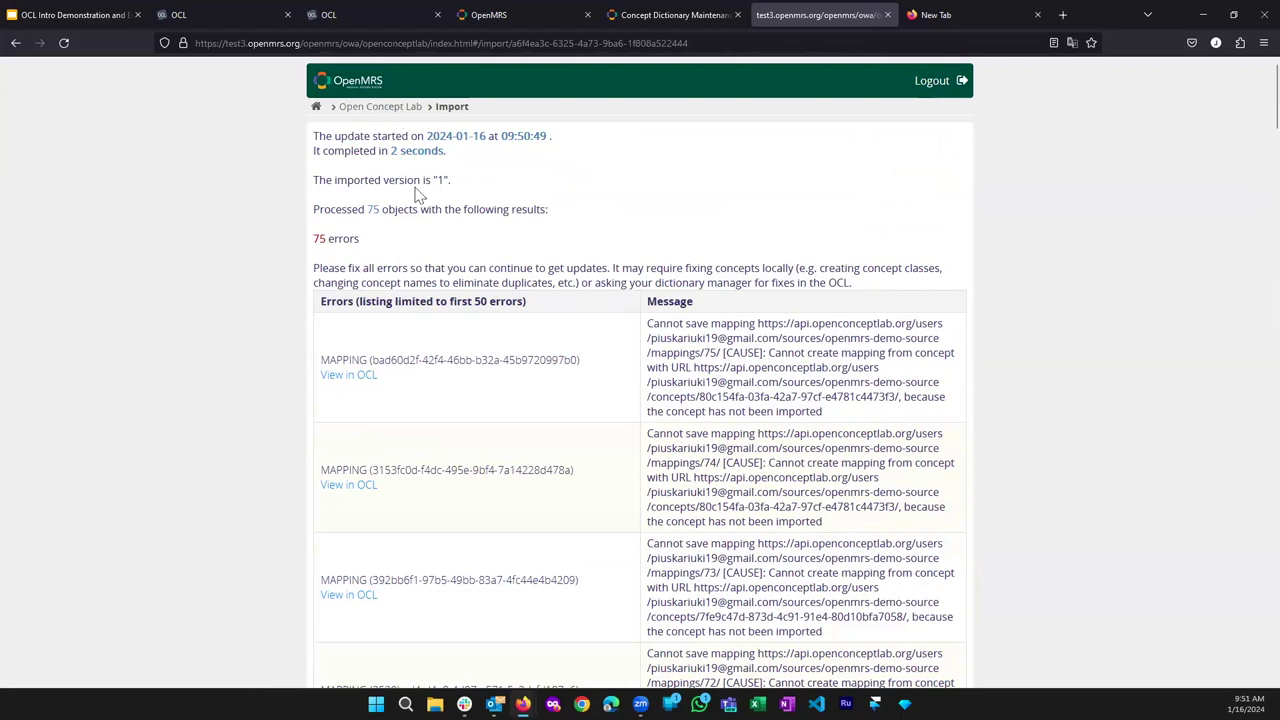
click(622, 12)
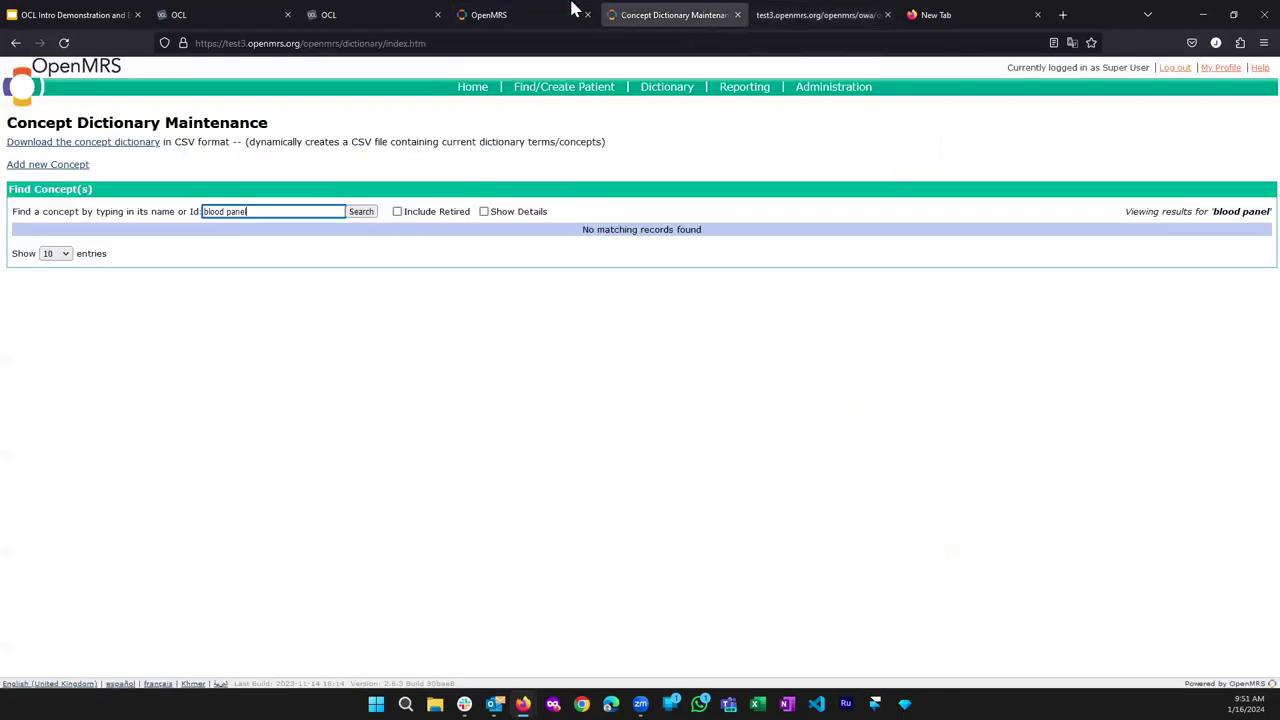
Search the refreshed dictionary for 'blood pan', clear it, then search OCL for 'openmrs'.
click(63, 42)
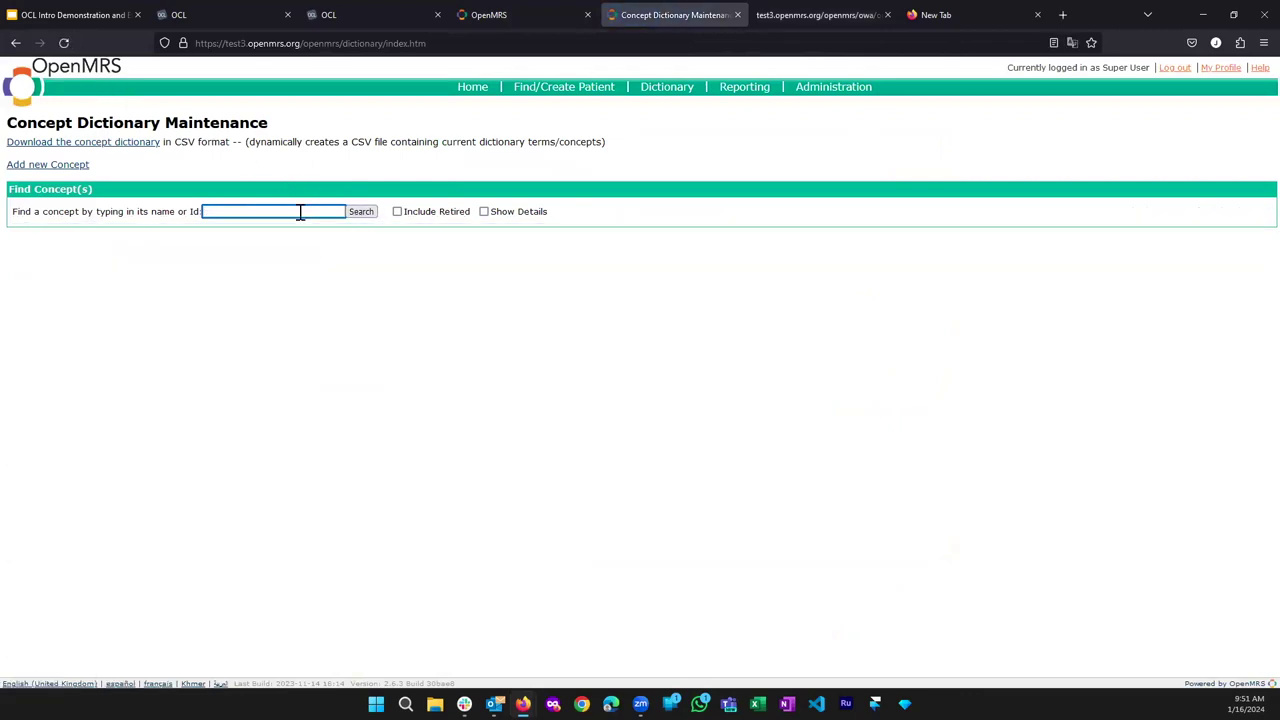
text(blood pane)
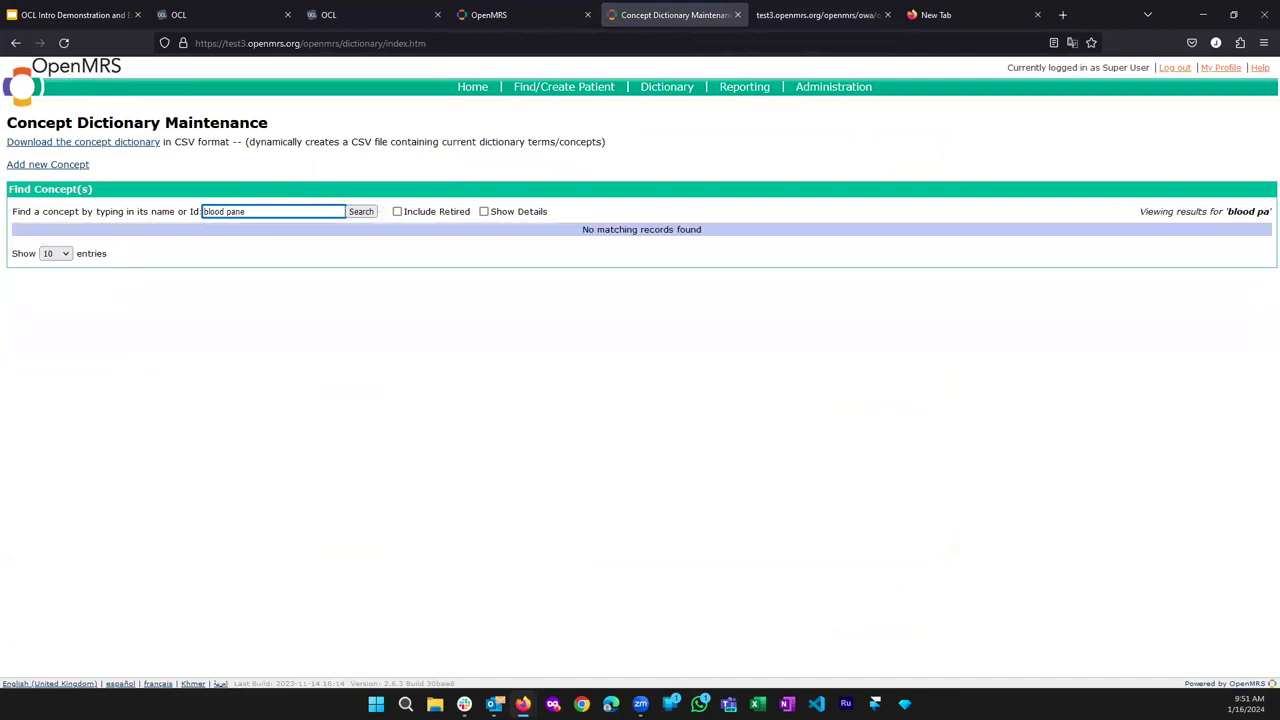
key(ctrl+BackSpace)
key(ctrl+BackSpace)
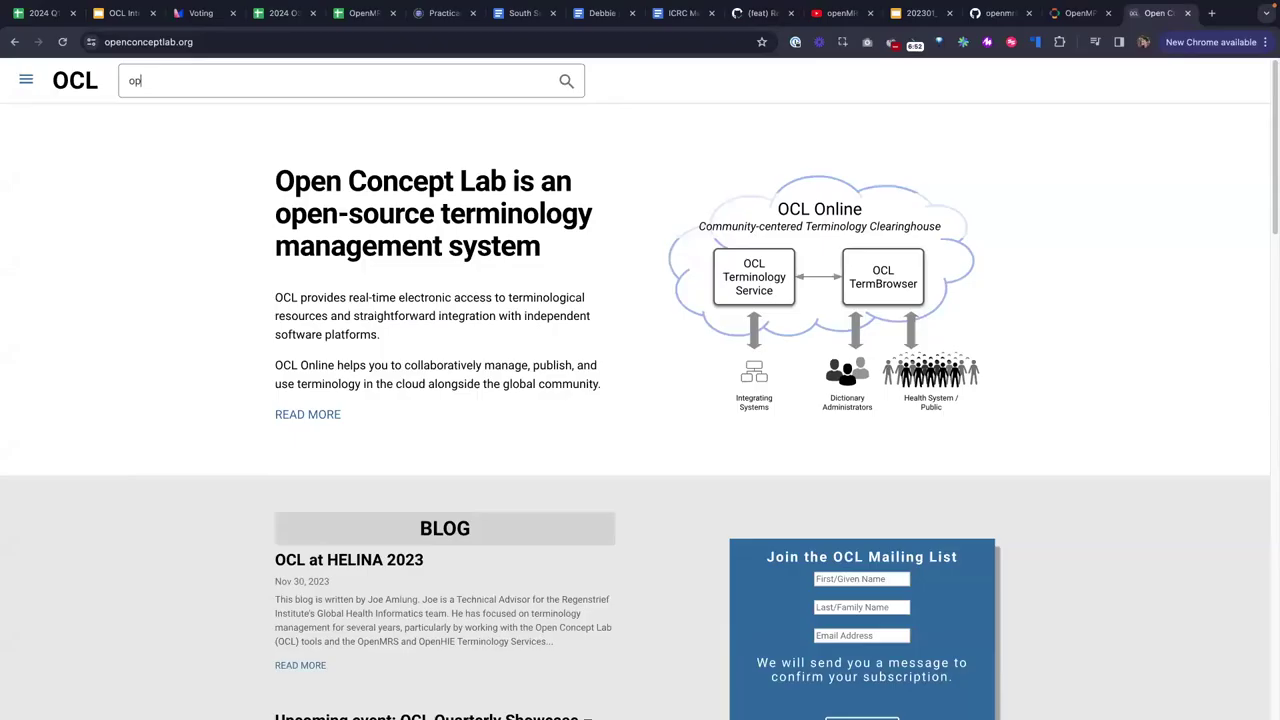
text(enmrs)
key(Return)
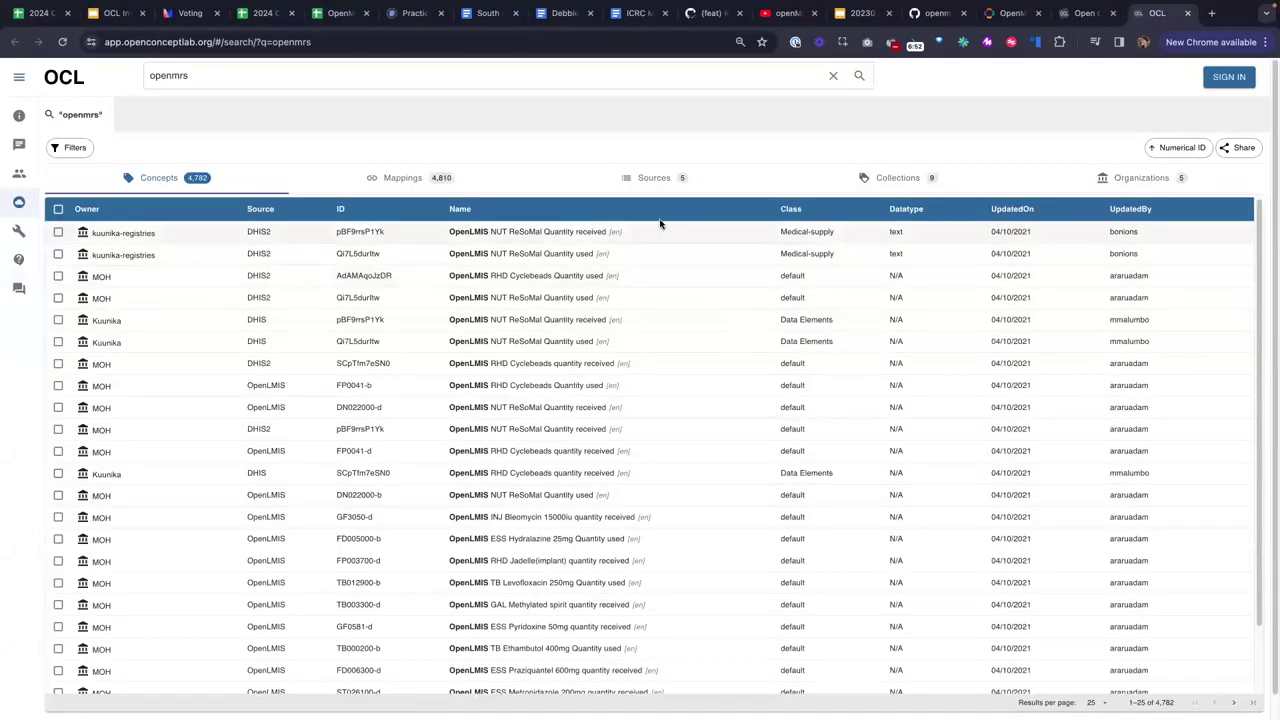
Filter to openmrs organizations, zoom to 125%, and open the organization's BasicLabTests collection.
click(1138, 178)
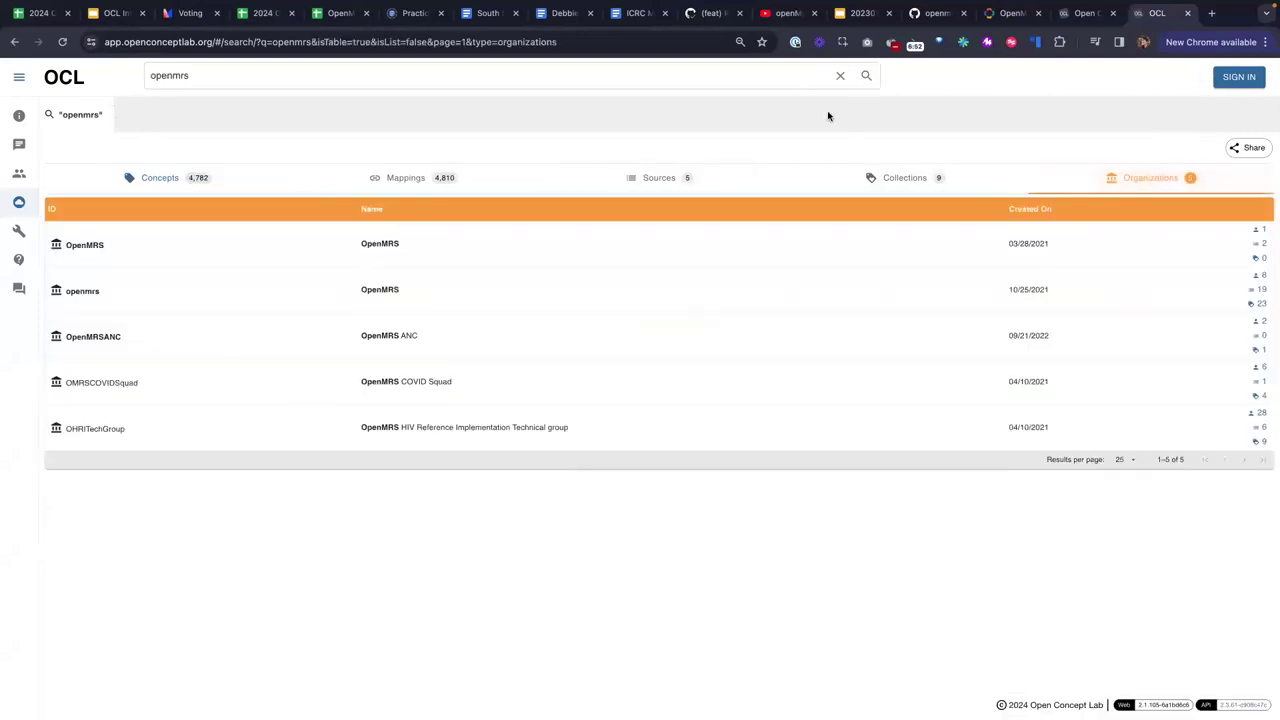
key(ctrl+plus)
key(ctrl+plus)
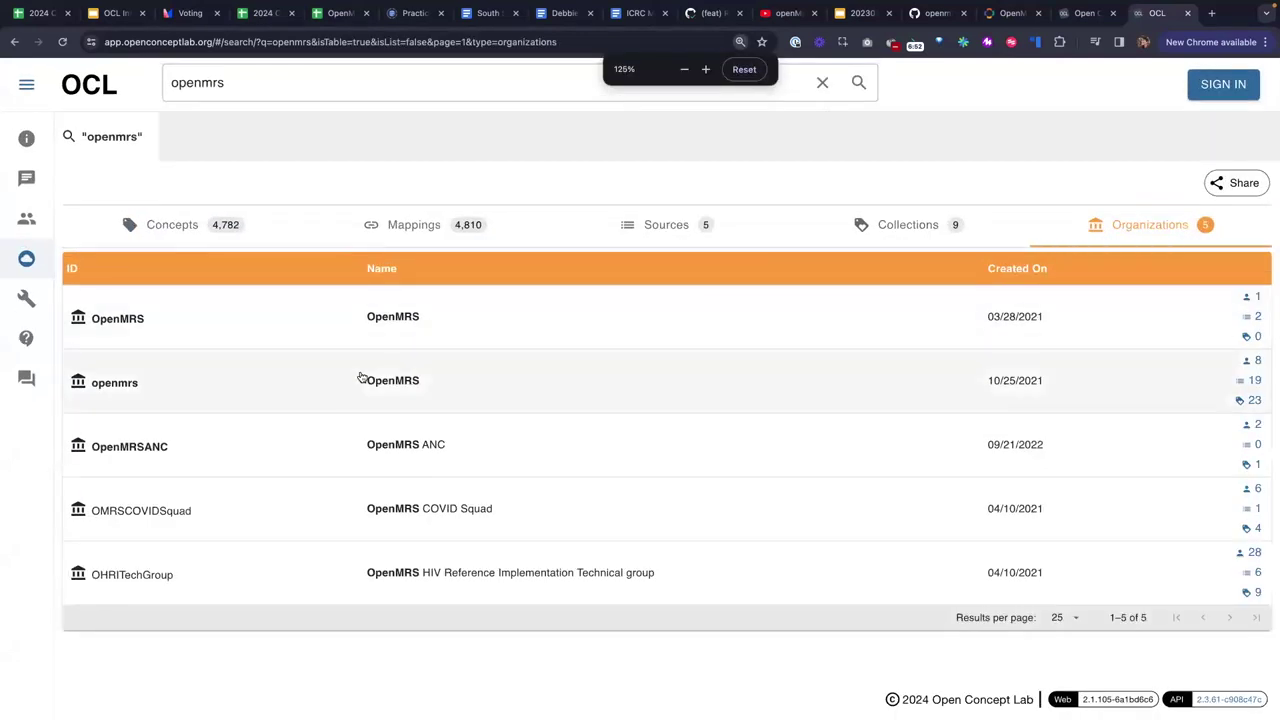
click(349, 391)
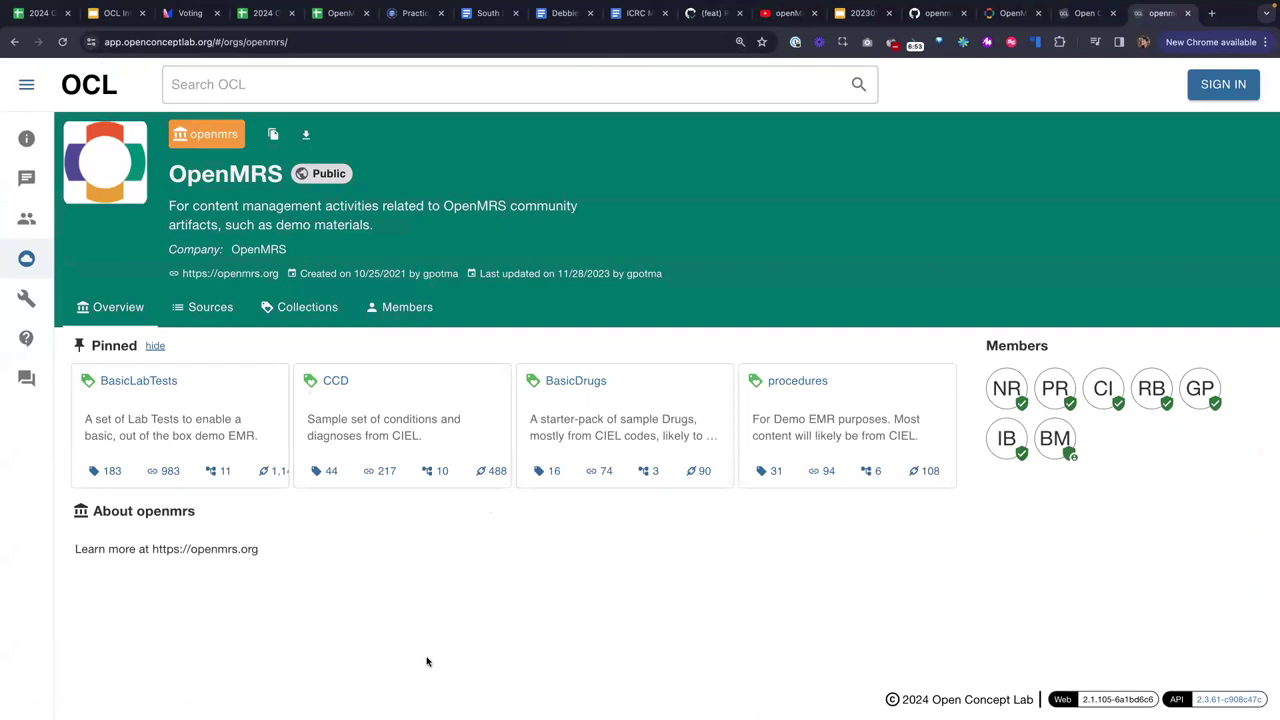
click(314, 318)
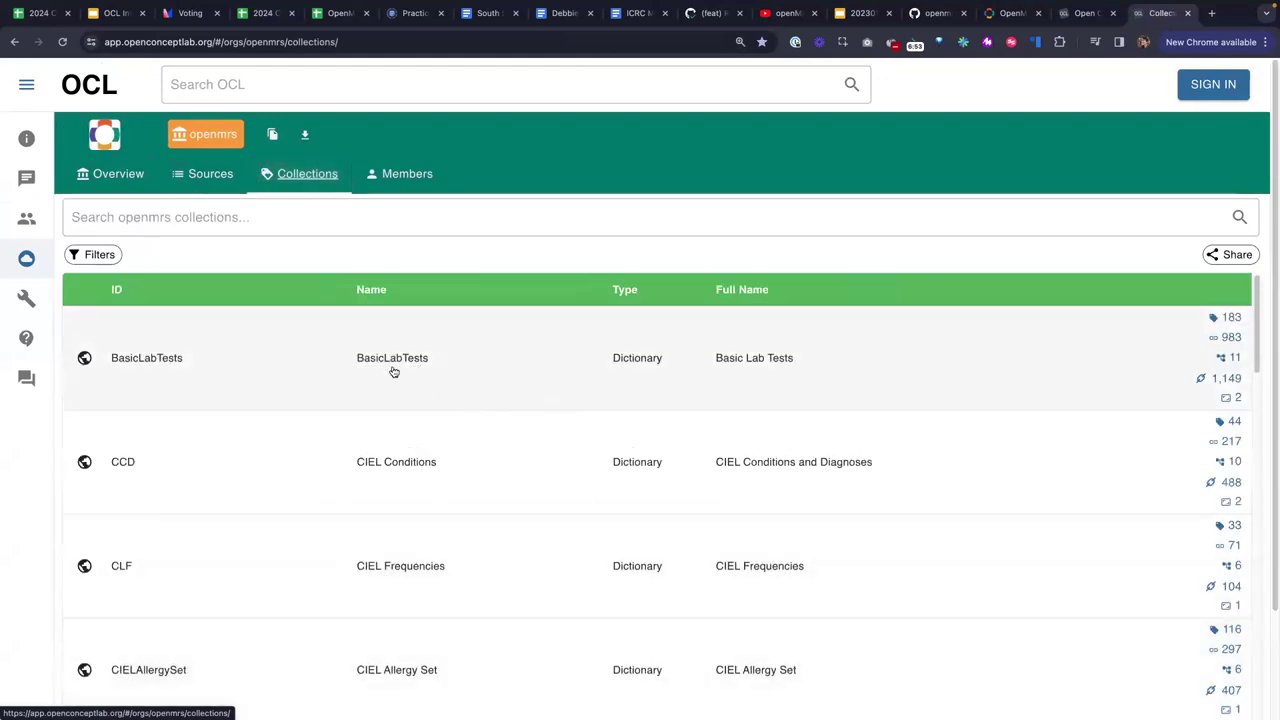
click(396, 370)
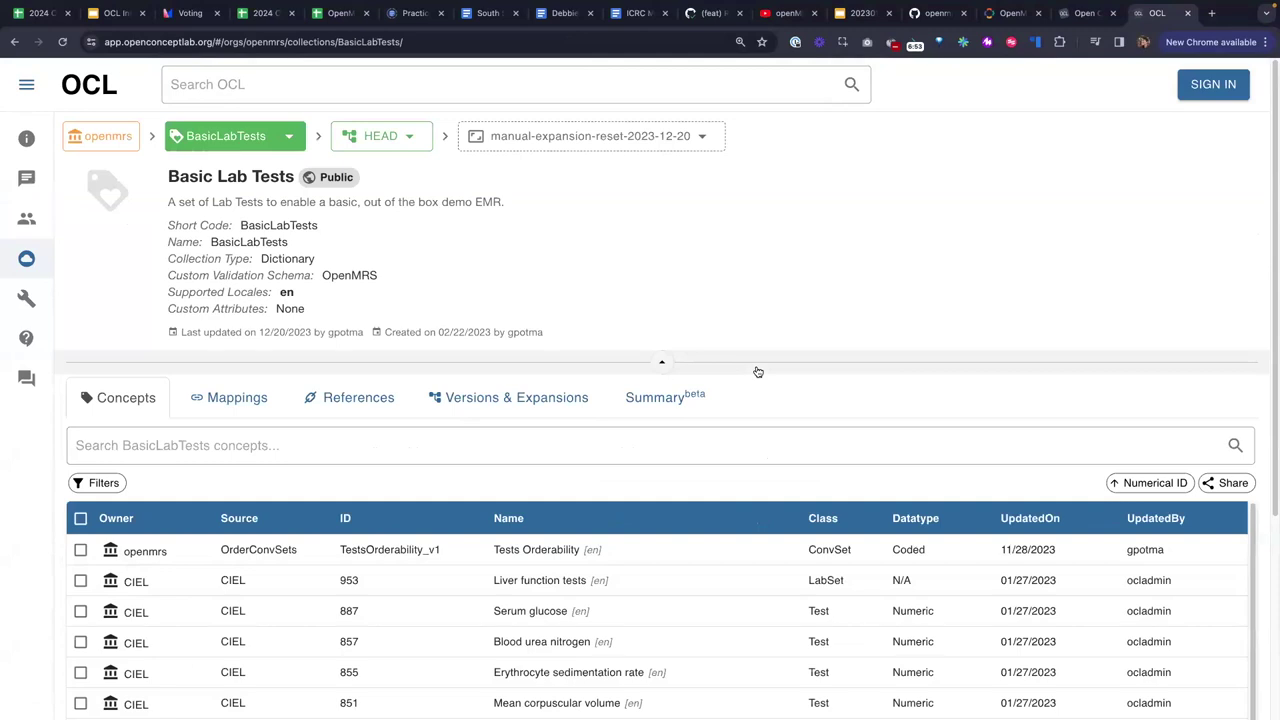
Skim the BasicLabTests page and show its Versions & Expansions list.
scroll(752, 400, down, 2)
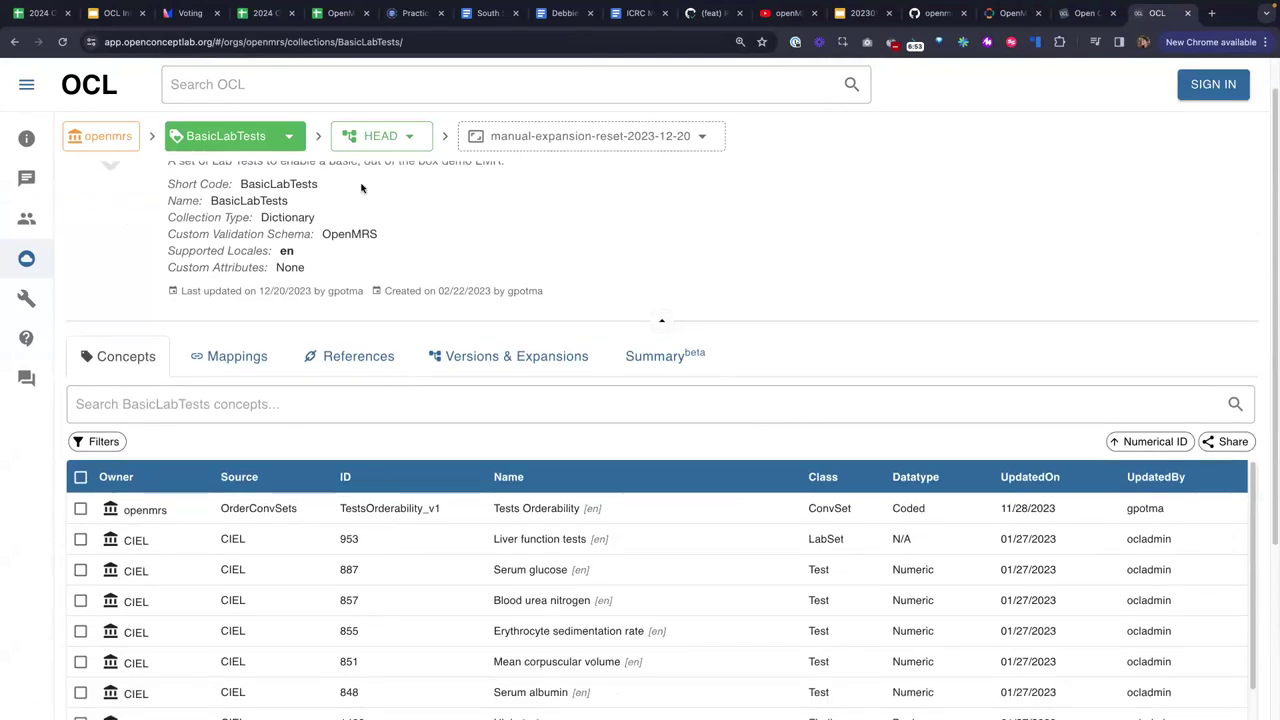
scroll(245, 229, up, 2)
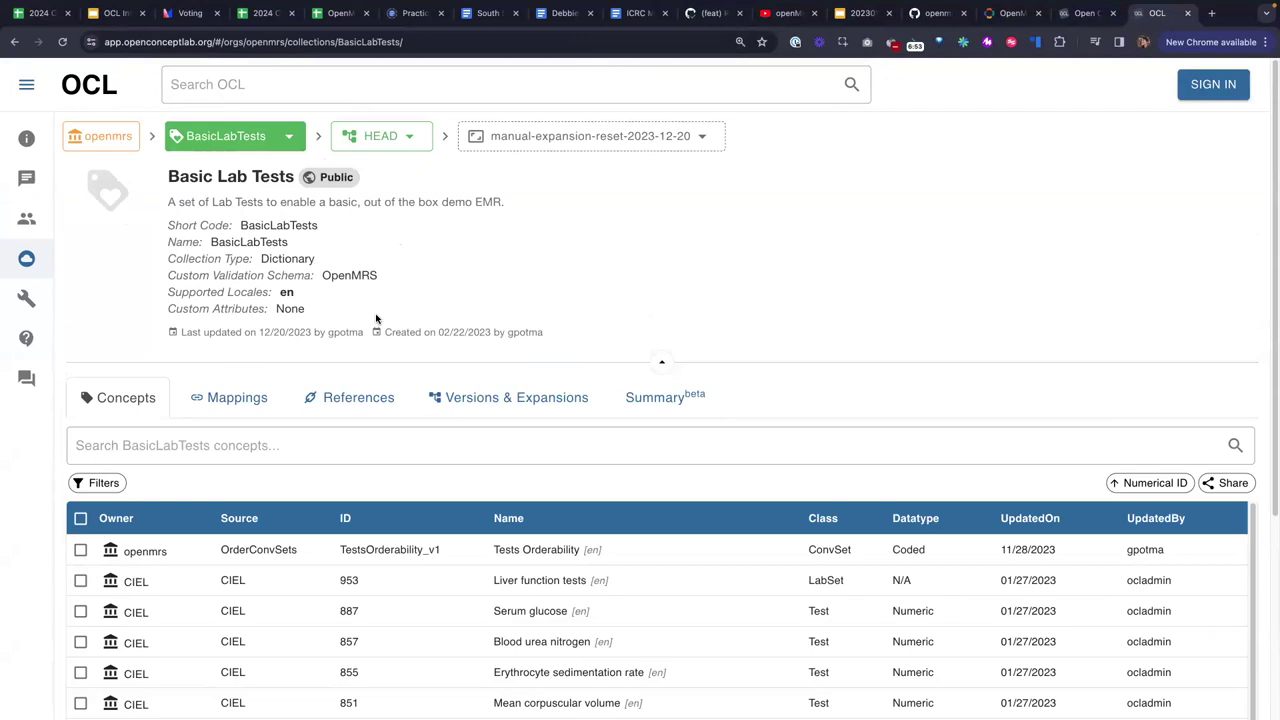
scroll(516, 465, down, 3)
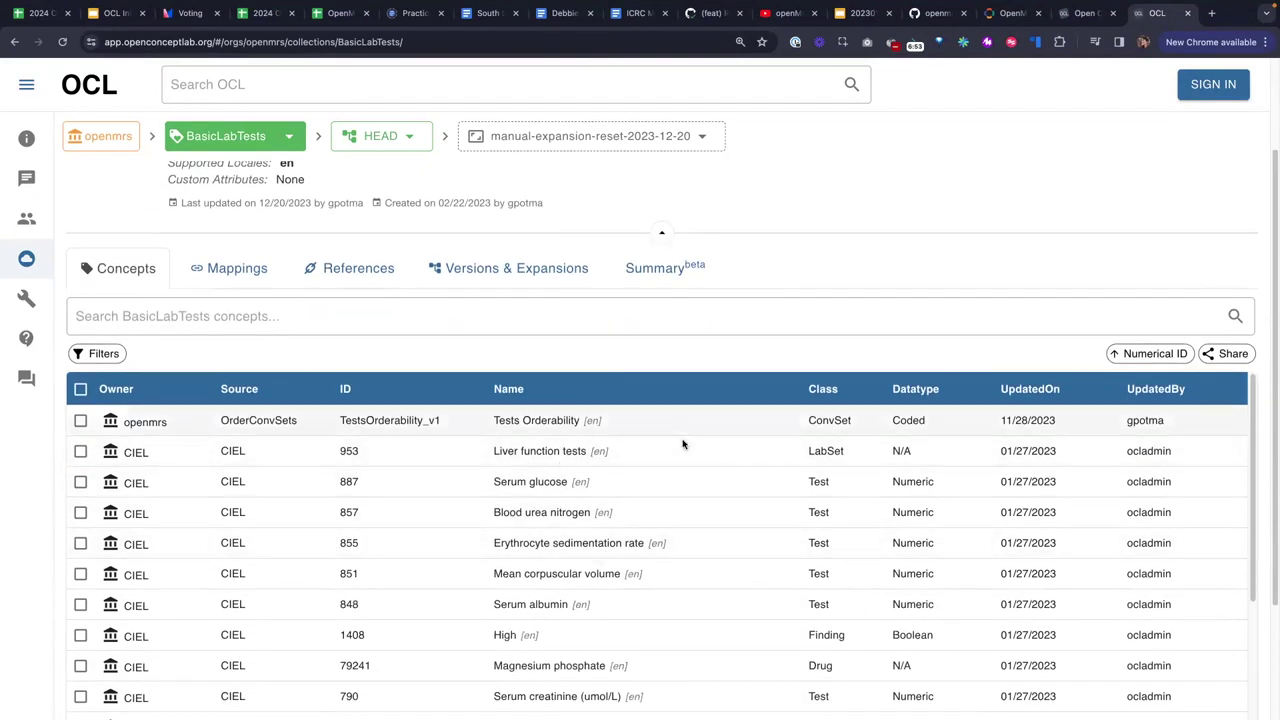
scroll(651, 486, up, 3)
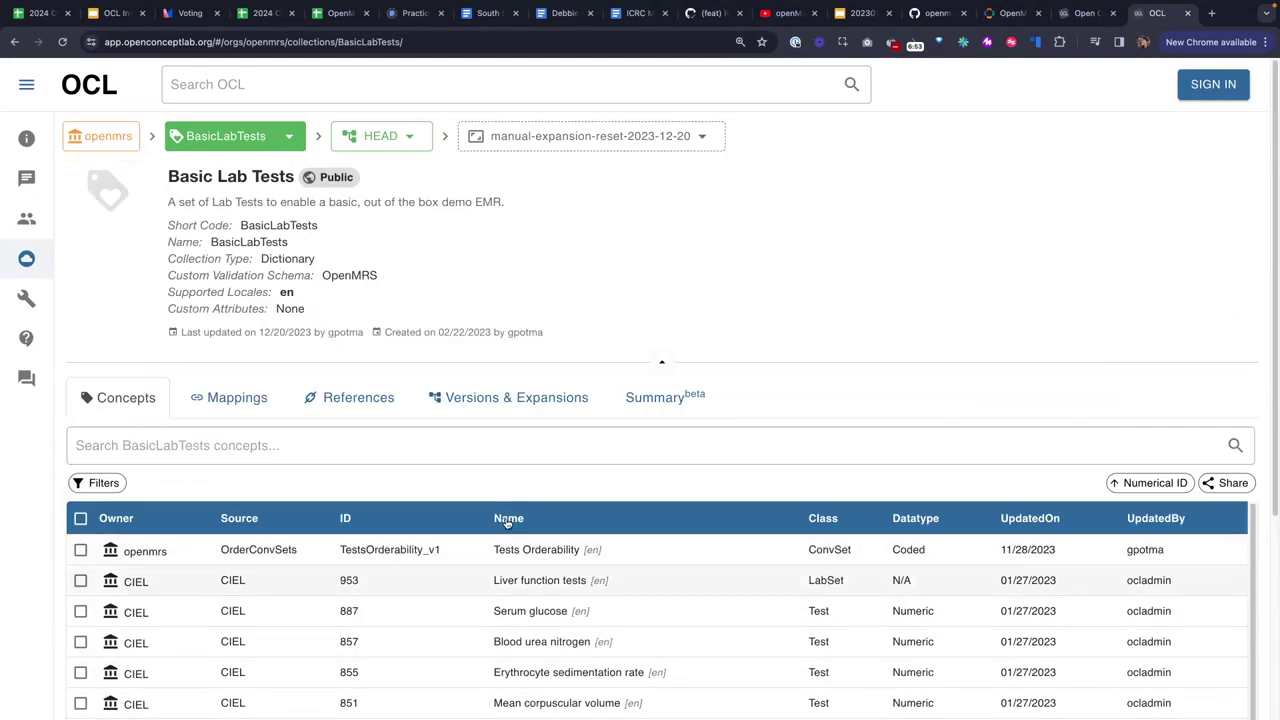
click(490, 400)
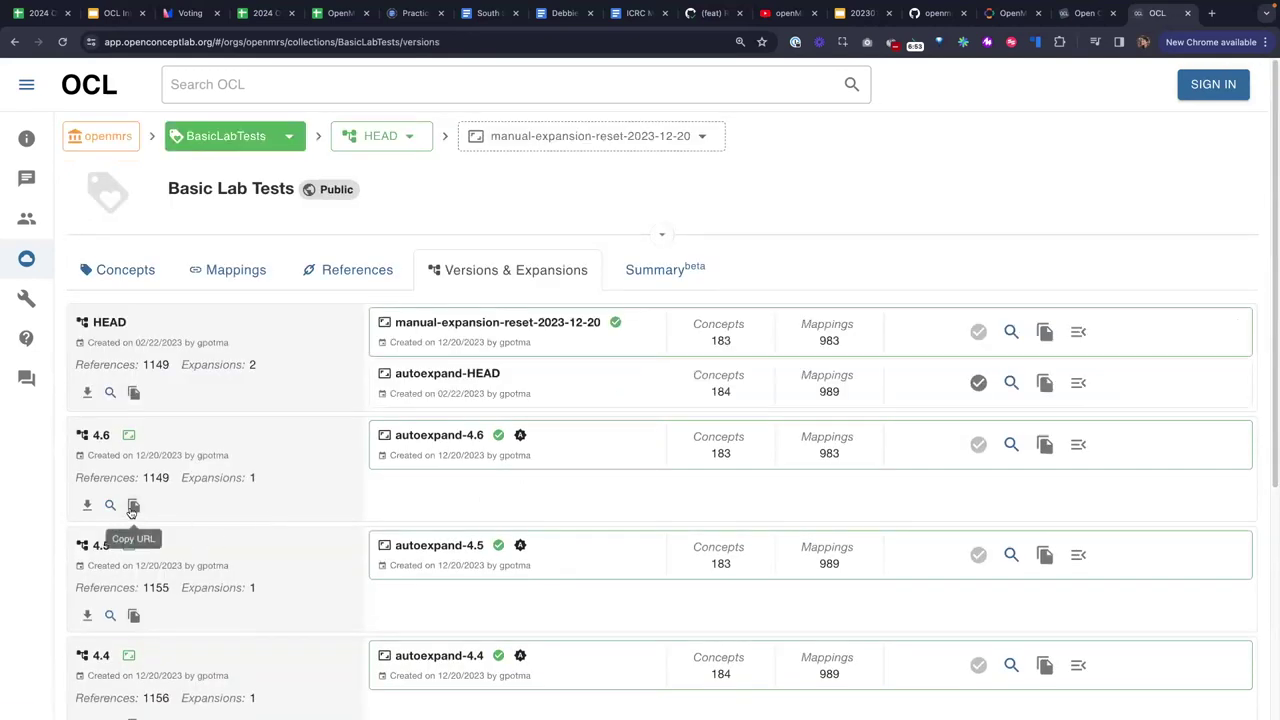
click(133, 507)
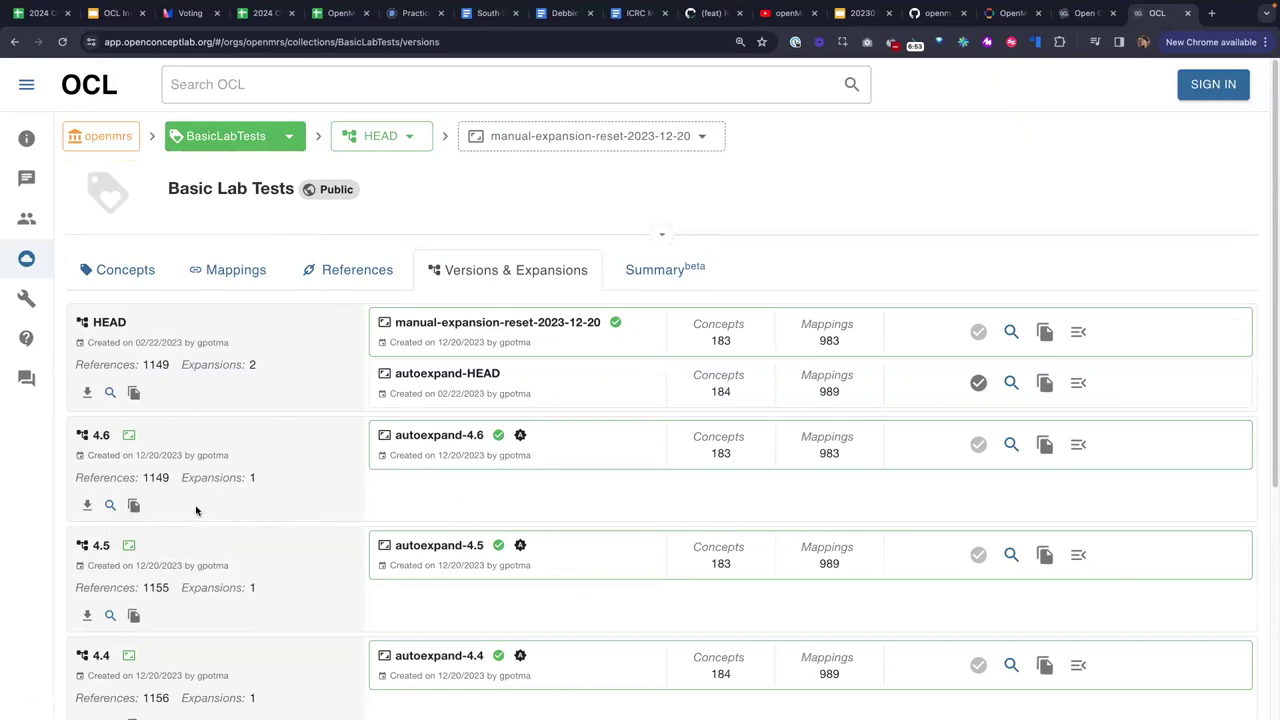
click(133, 505)
click(88, 506)
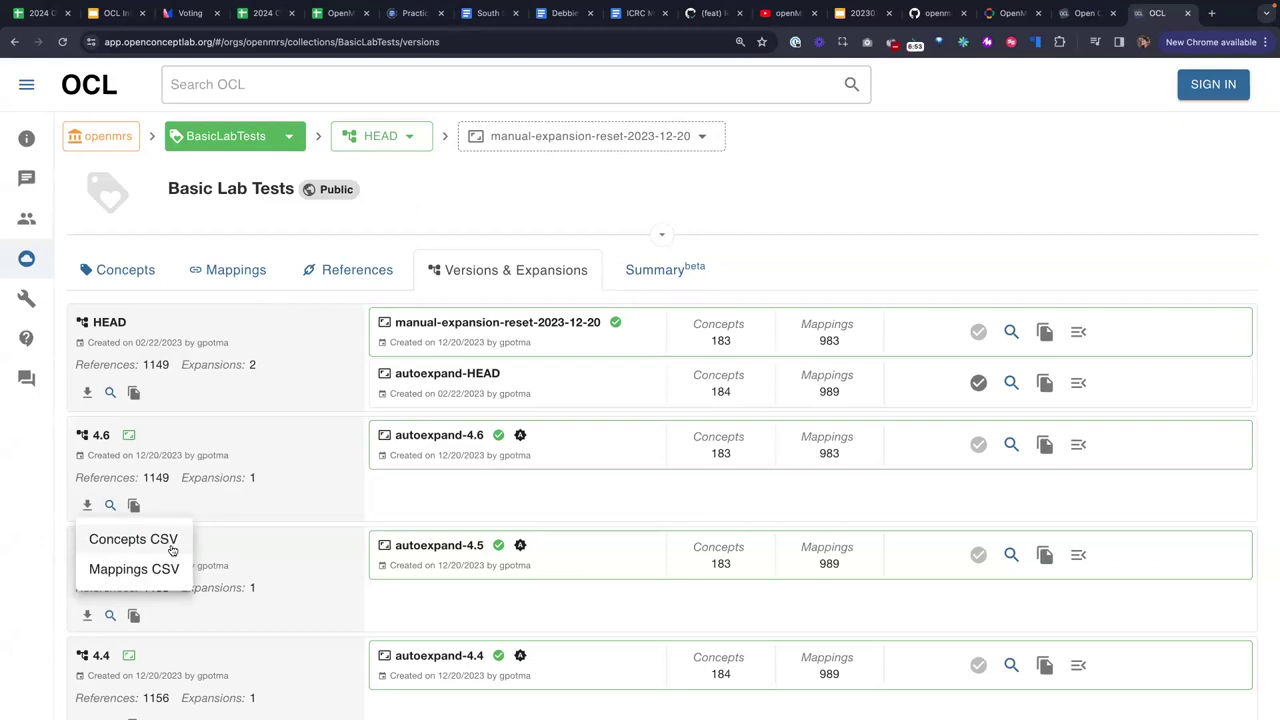
click(31, 504)
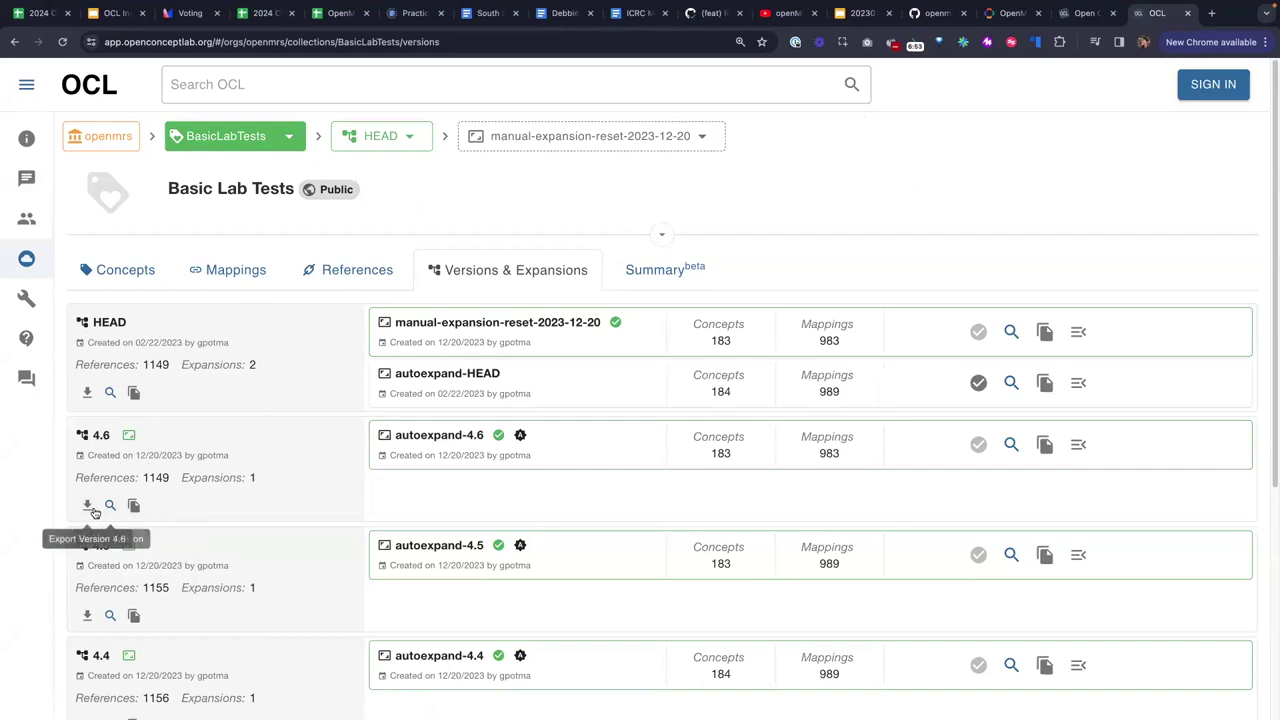
click(1008, 13)
From the Initializer's OCL readme, follow the distro/configuration/ocl link under Further examples.
click(940, 13)
scroll(684, 416, up, 3)
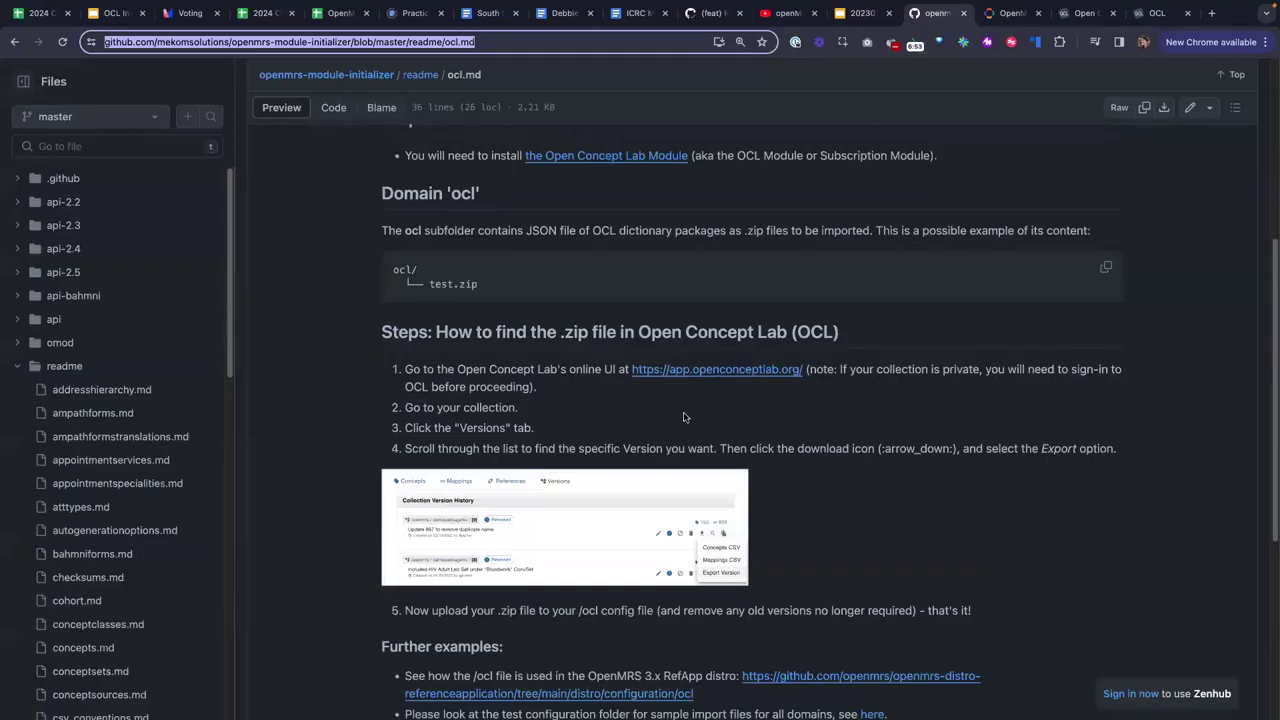
scroll(455, 521, down, 4)
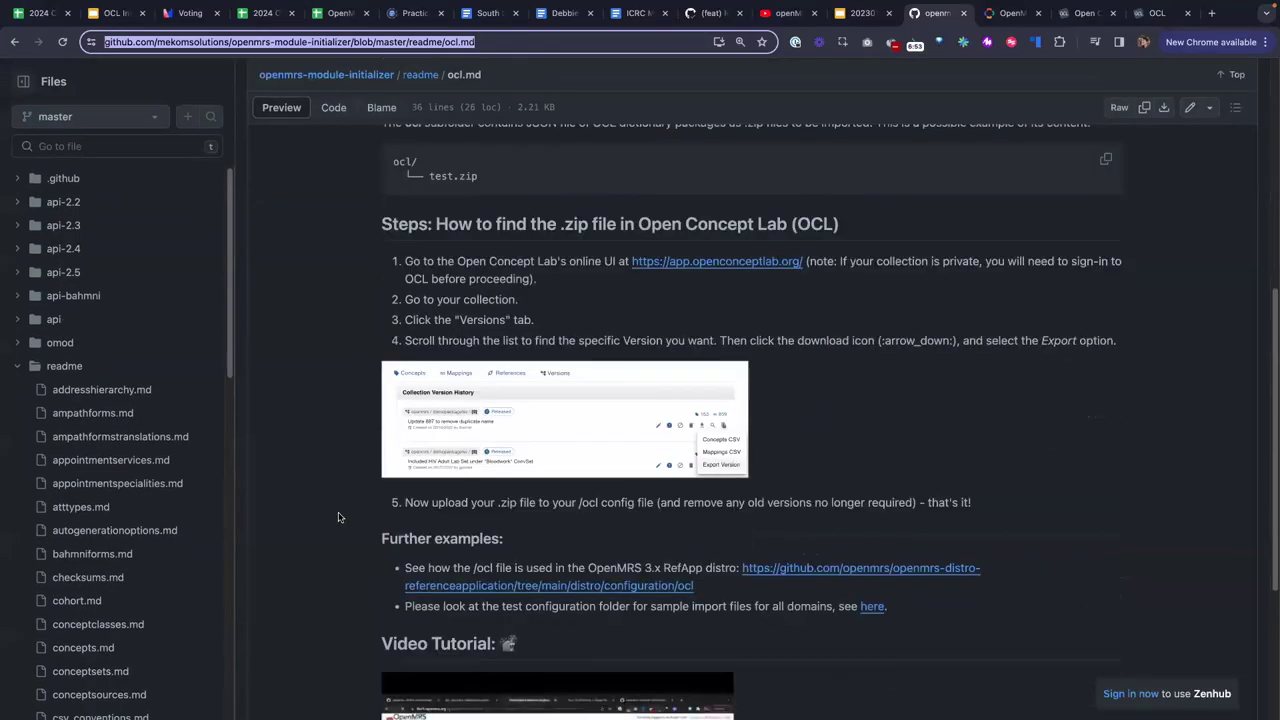
scroll(338, 517, down, 3)
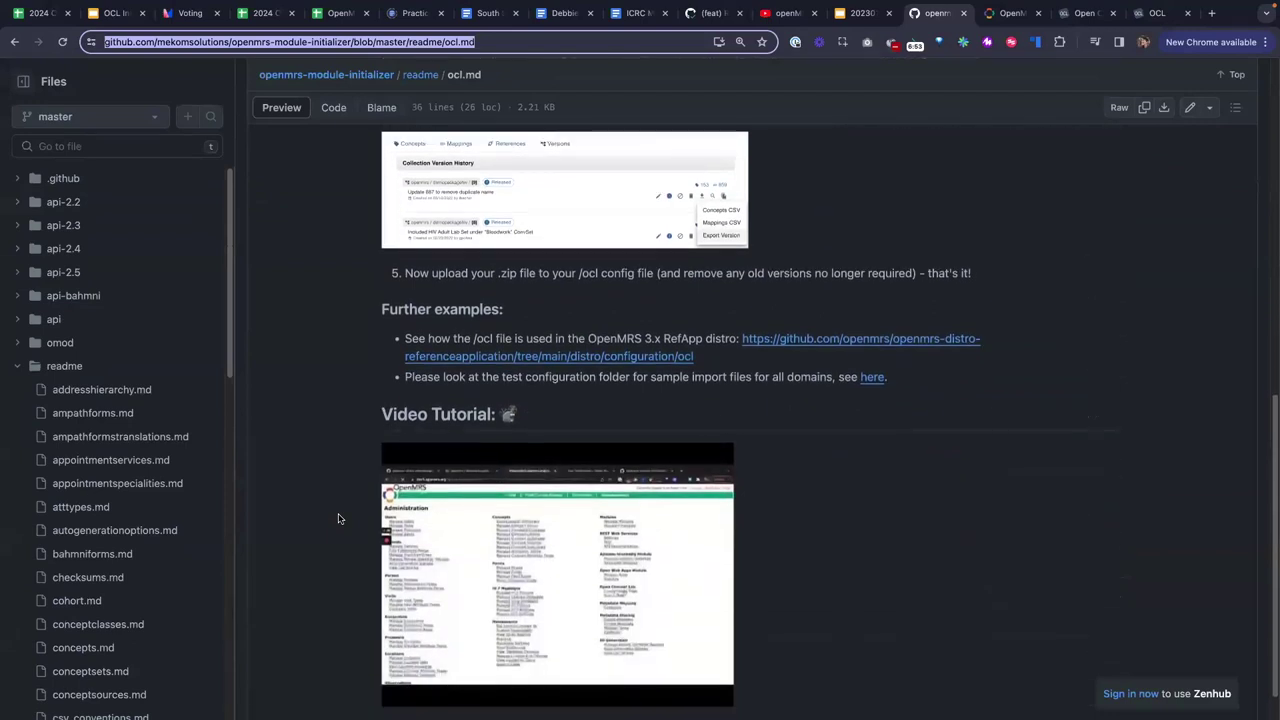
scroll(696, 410, up, 1)
click(666, 367)
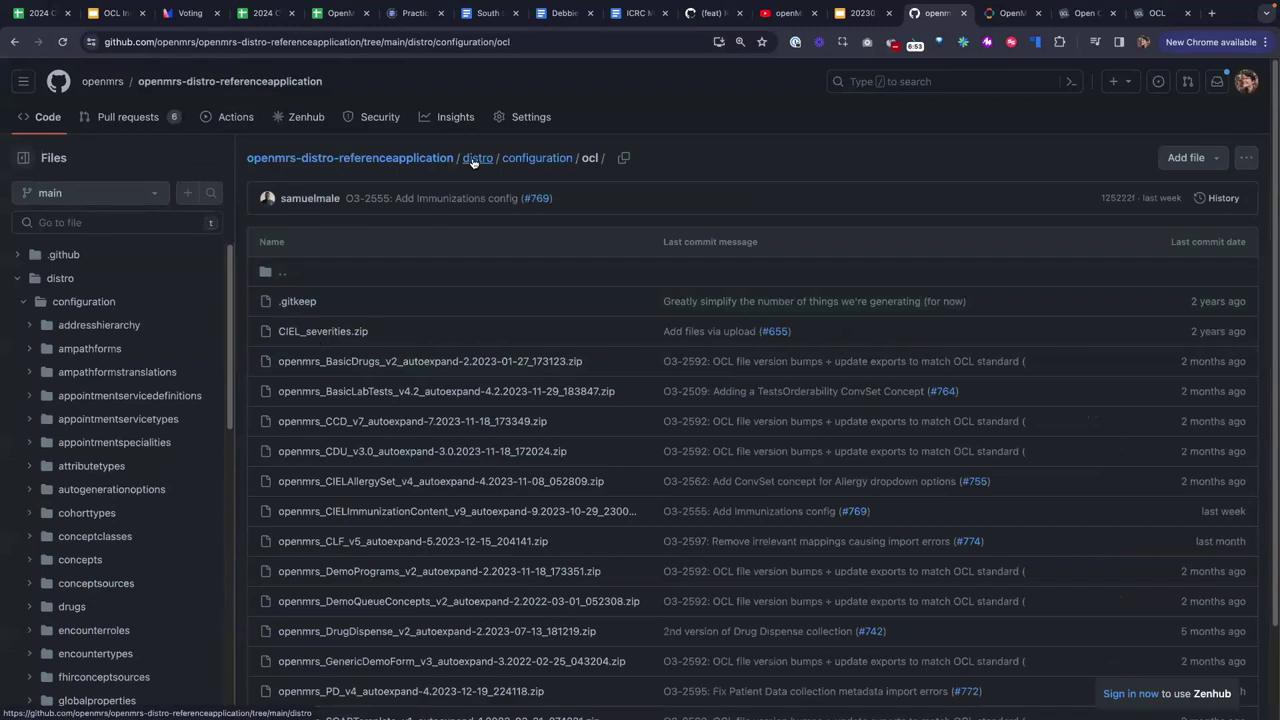
click(537, 158)
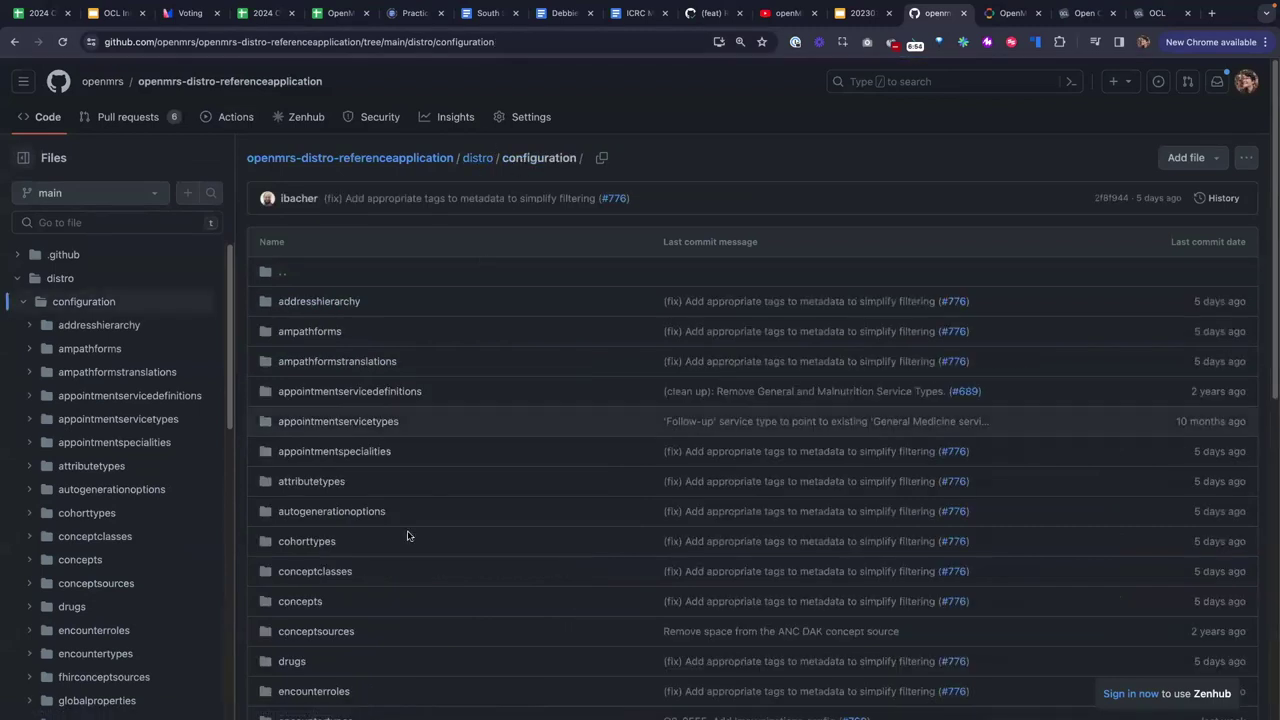
scroll(315, 624, down, 3)
scroll(315, 624, down, 5)
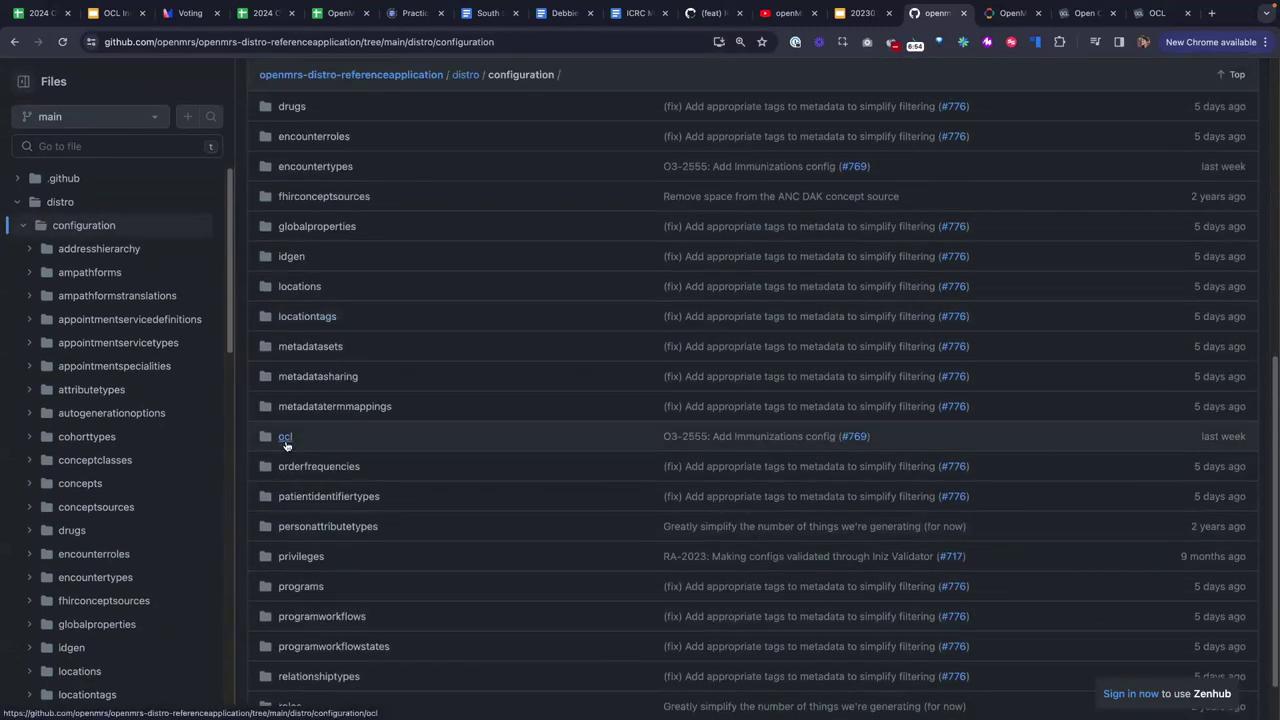
click(285, 436)
scroll(462, 276, down, 1)
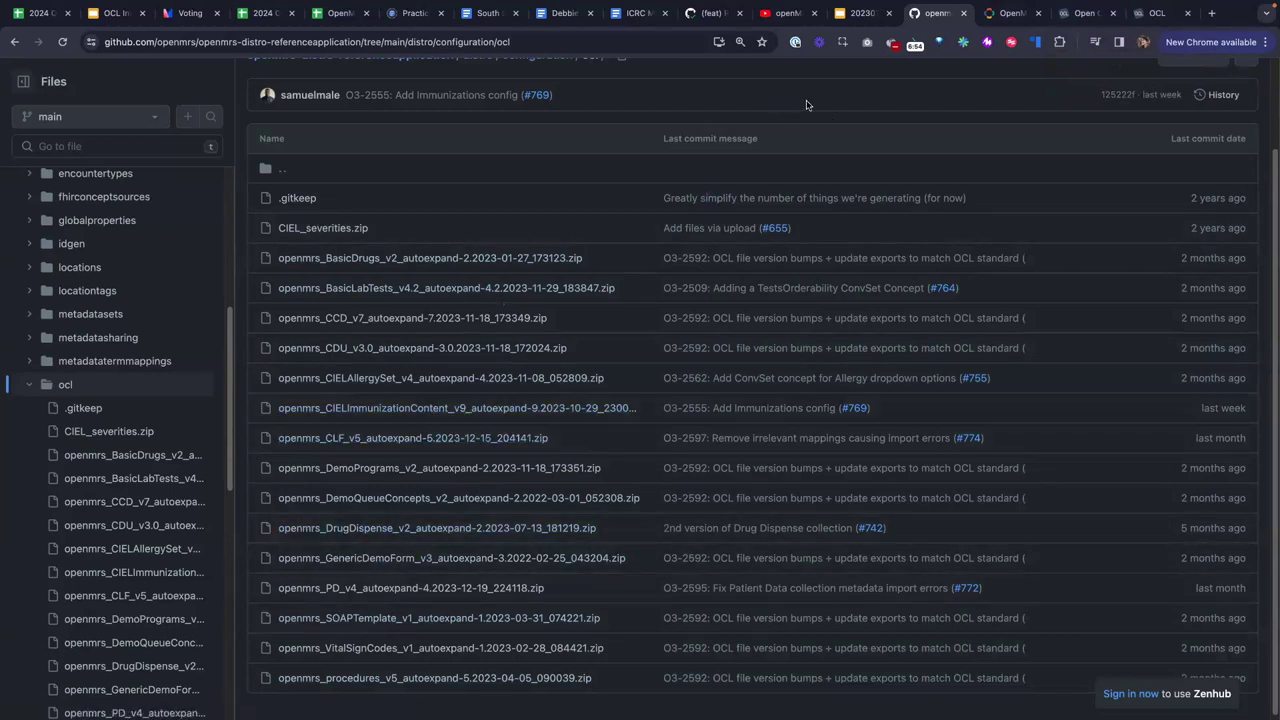
scroll(807, 104, up, 2)
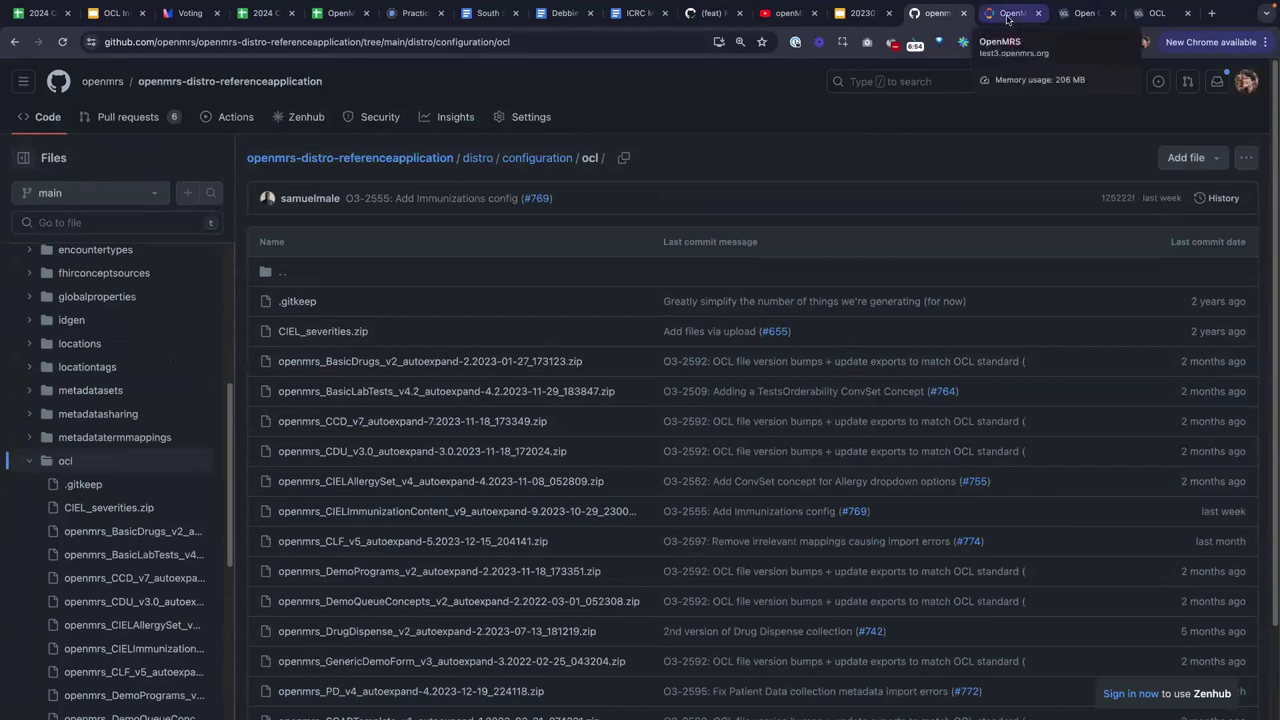
click(1008, 19)
Reach Legacy Admin via System Administration, view the Ondansetron concept drug, then return to Administration.
click(1260, 75)
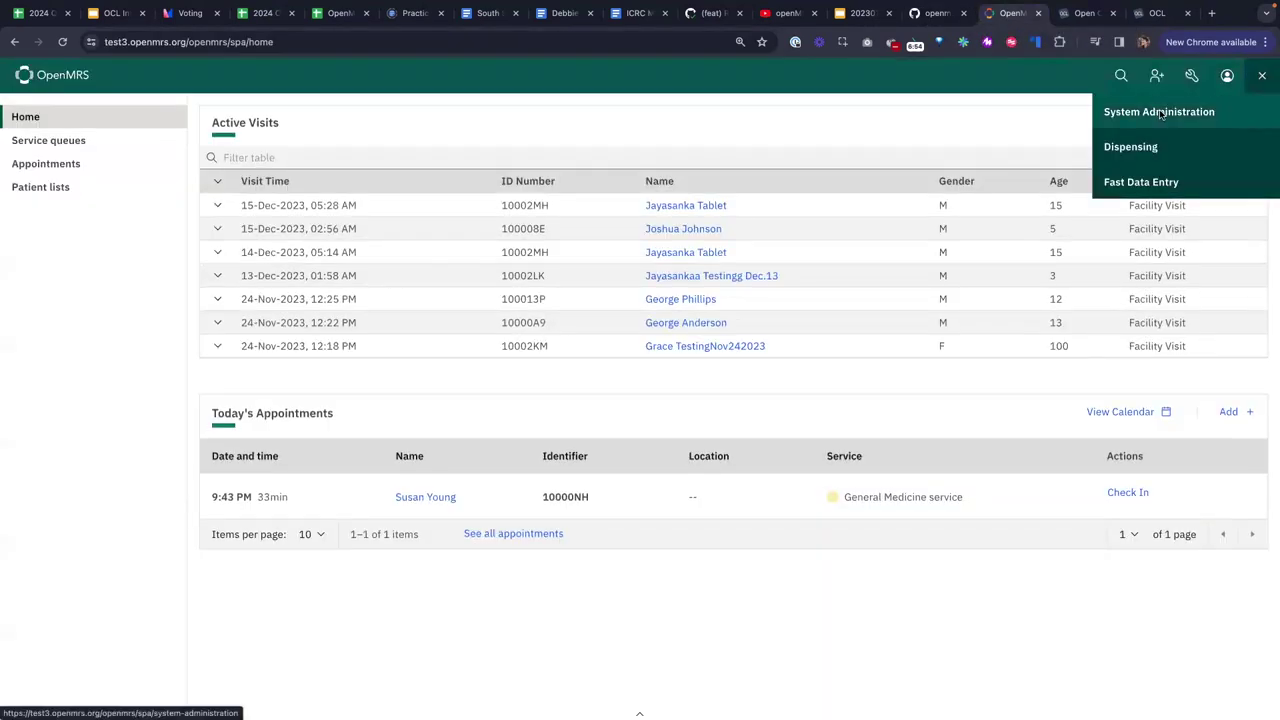
click(1159, 112)
click(139, 260)
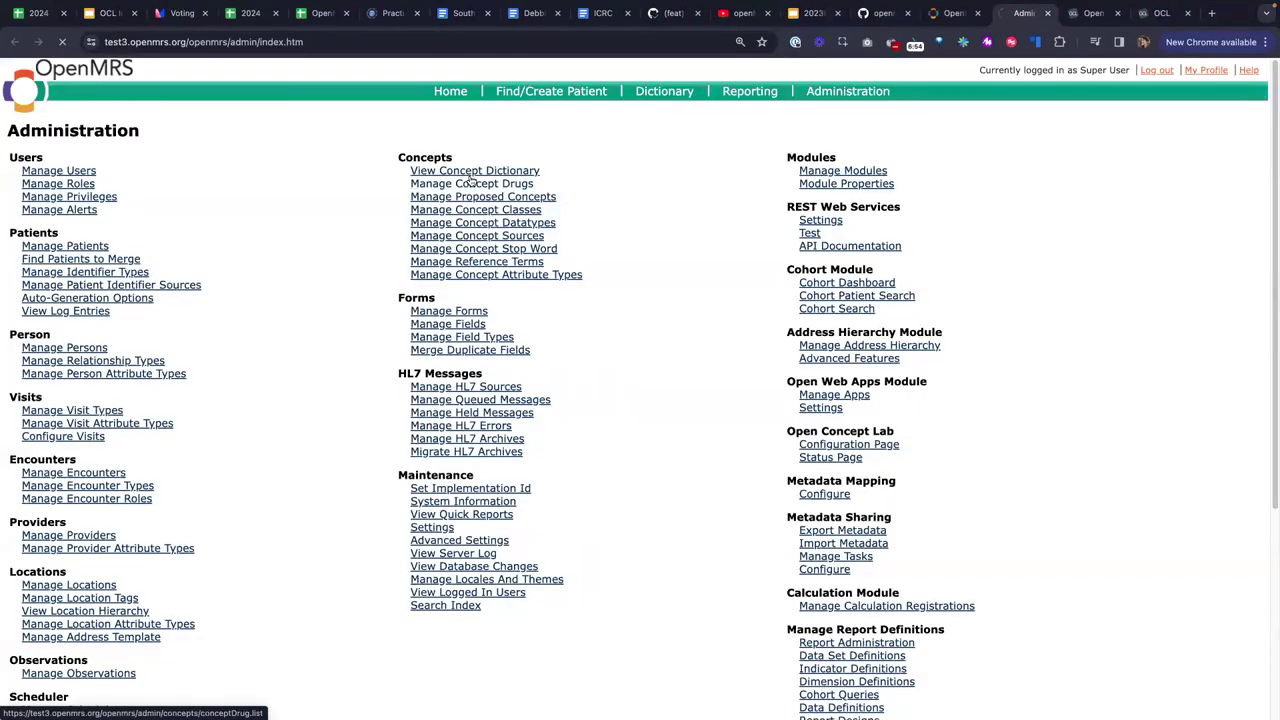
click(471, 183)
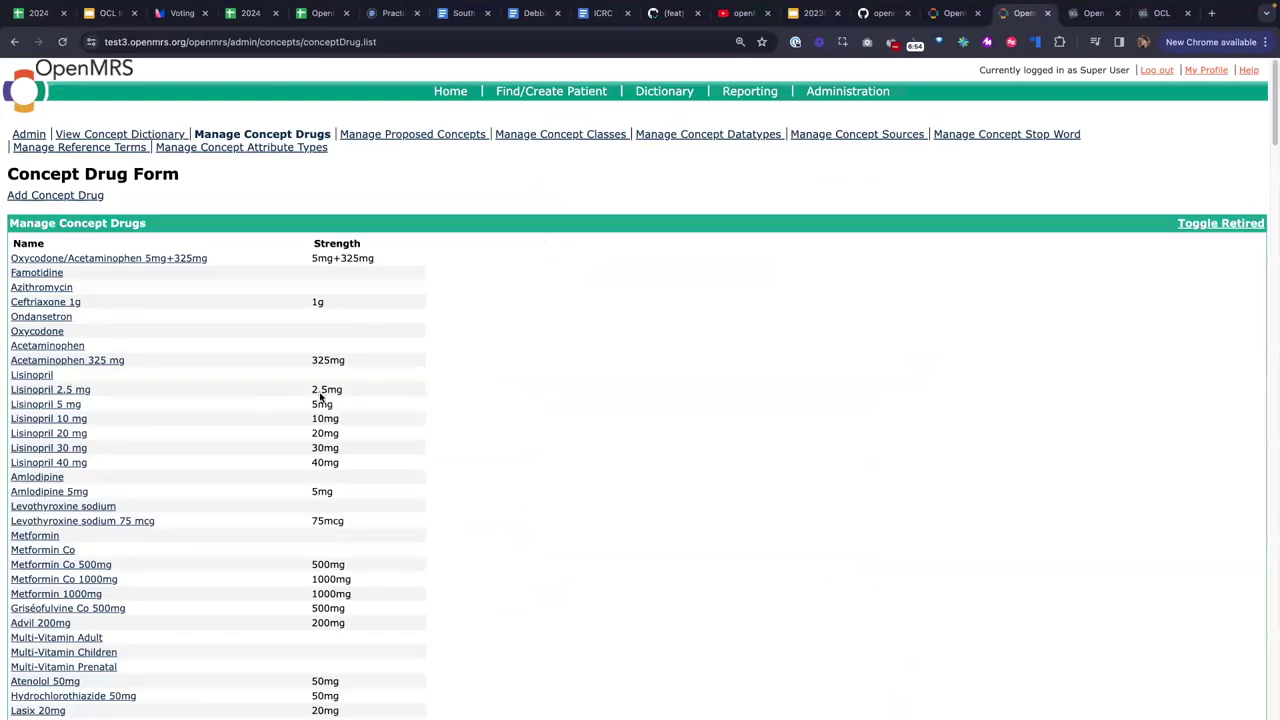
click(49, 317)
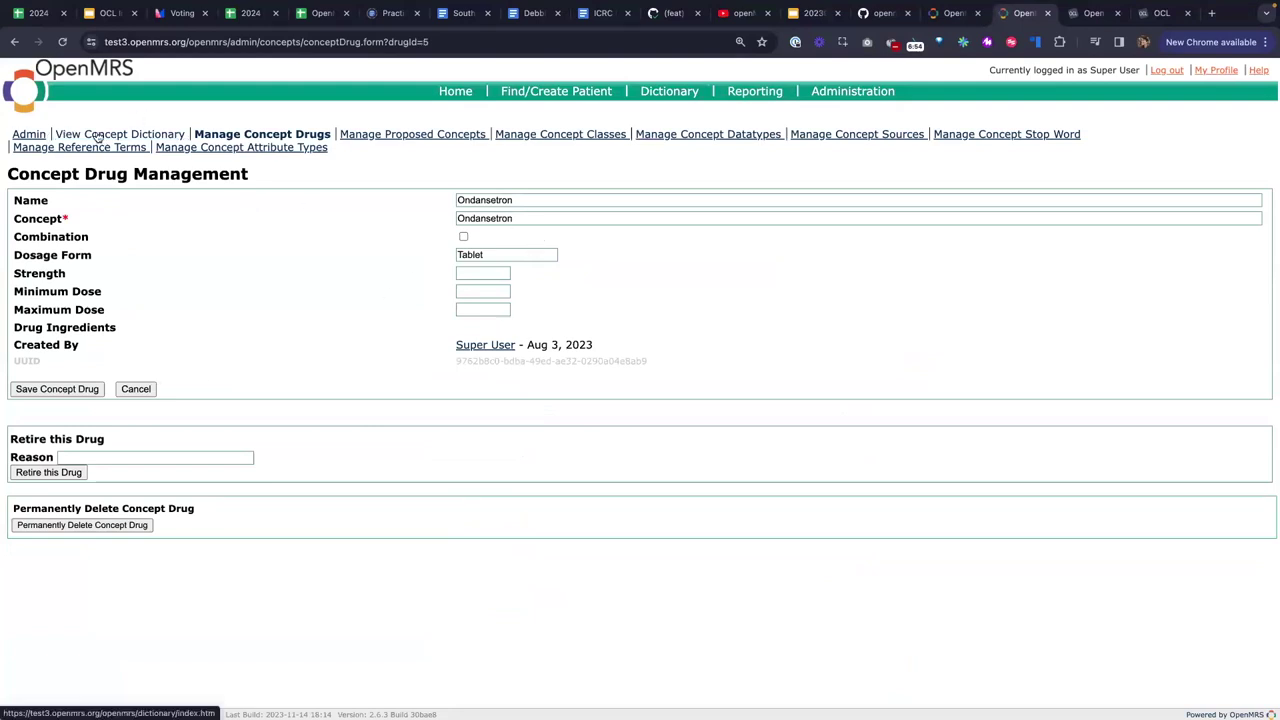
click(27, 134)
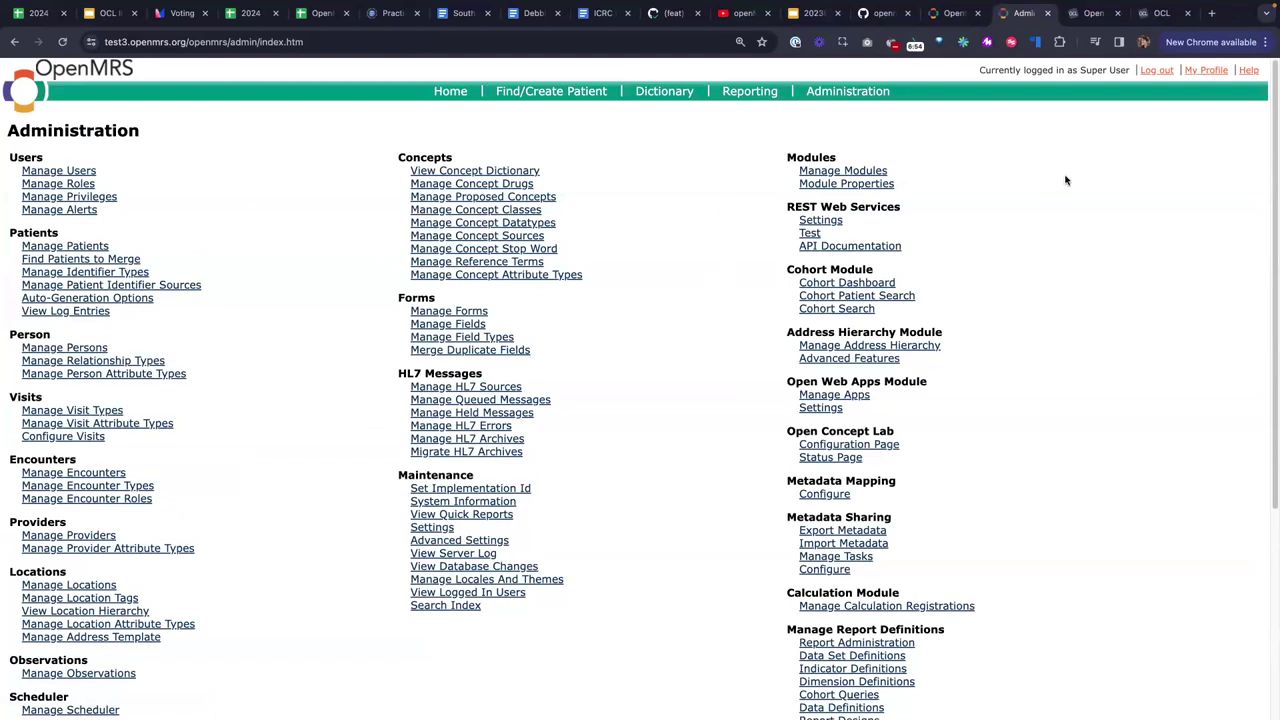
click(1076, 12)
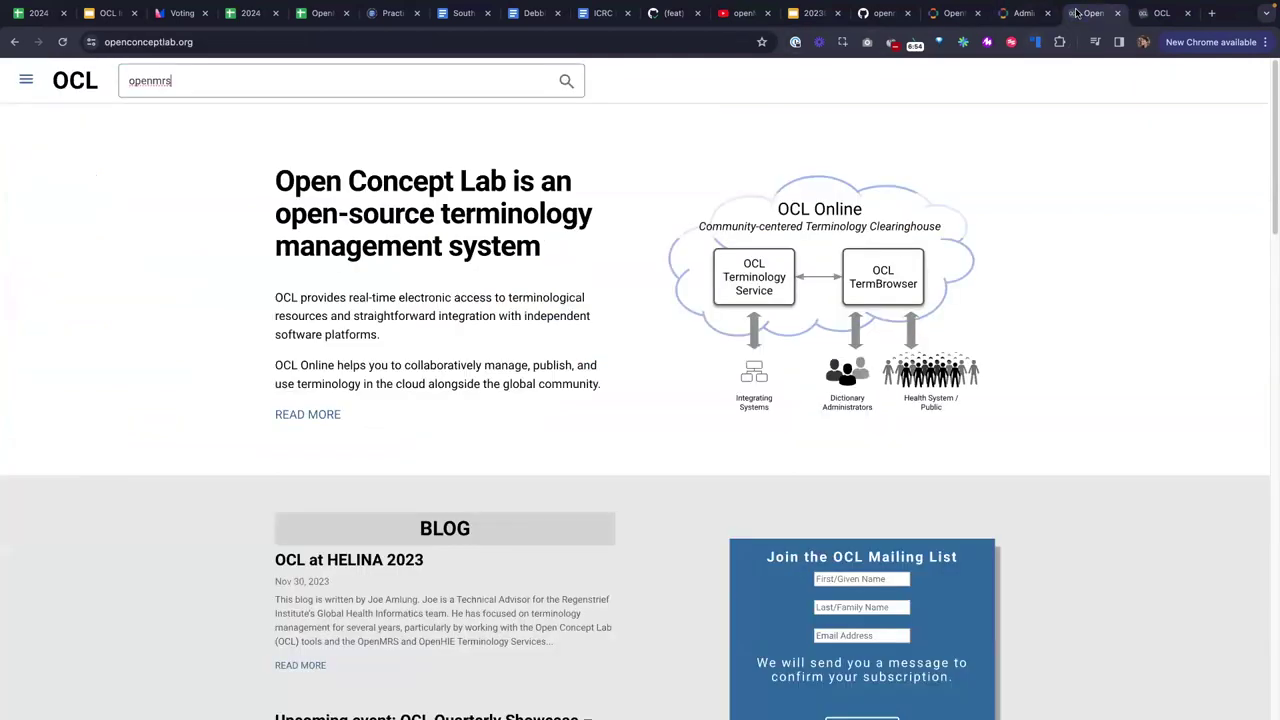
Open the openmrs organization overview in OCL from the BasicLabTests page, then return to OpenMRS System Administration.
click(1152, 13)
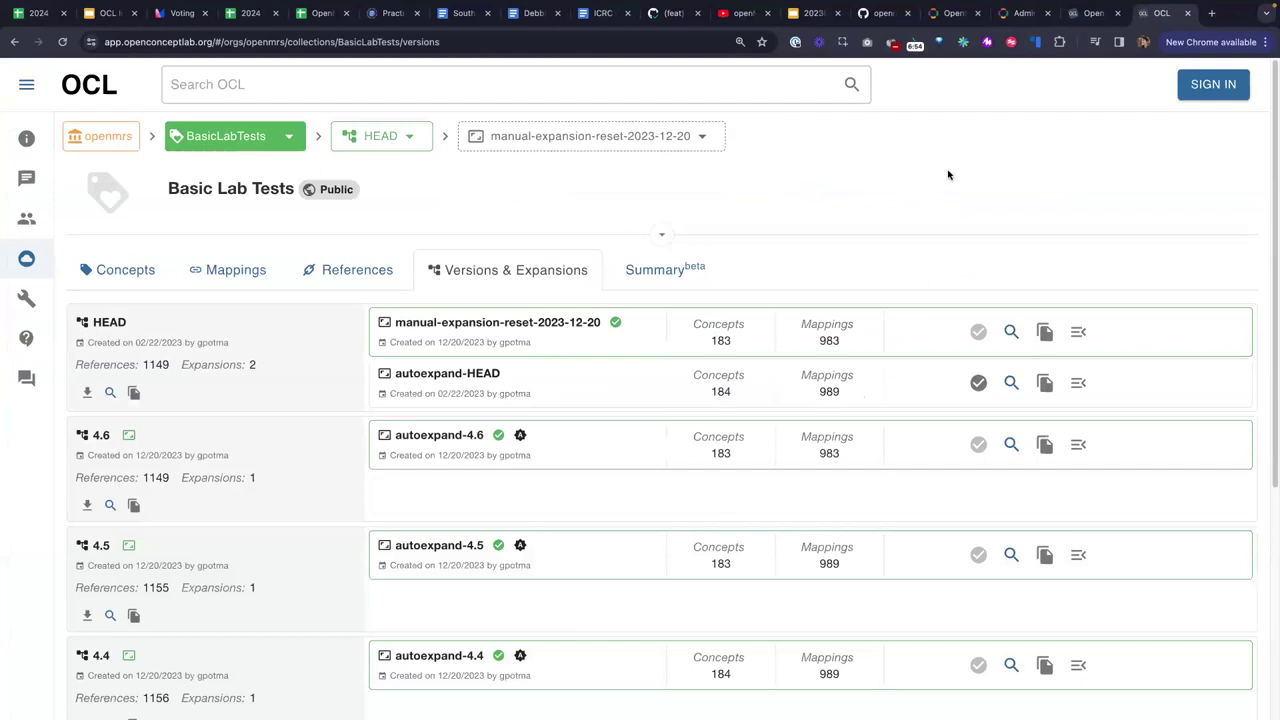
click(88, 87)
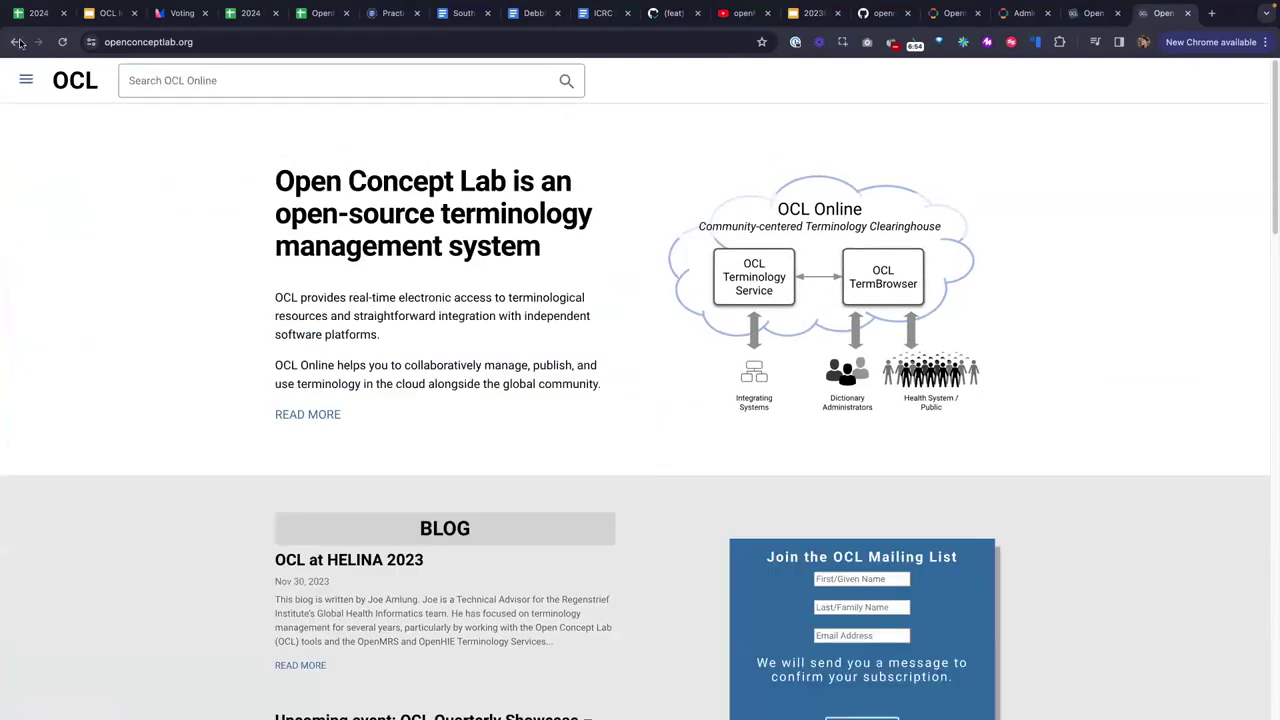
click(17, 42)
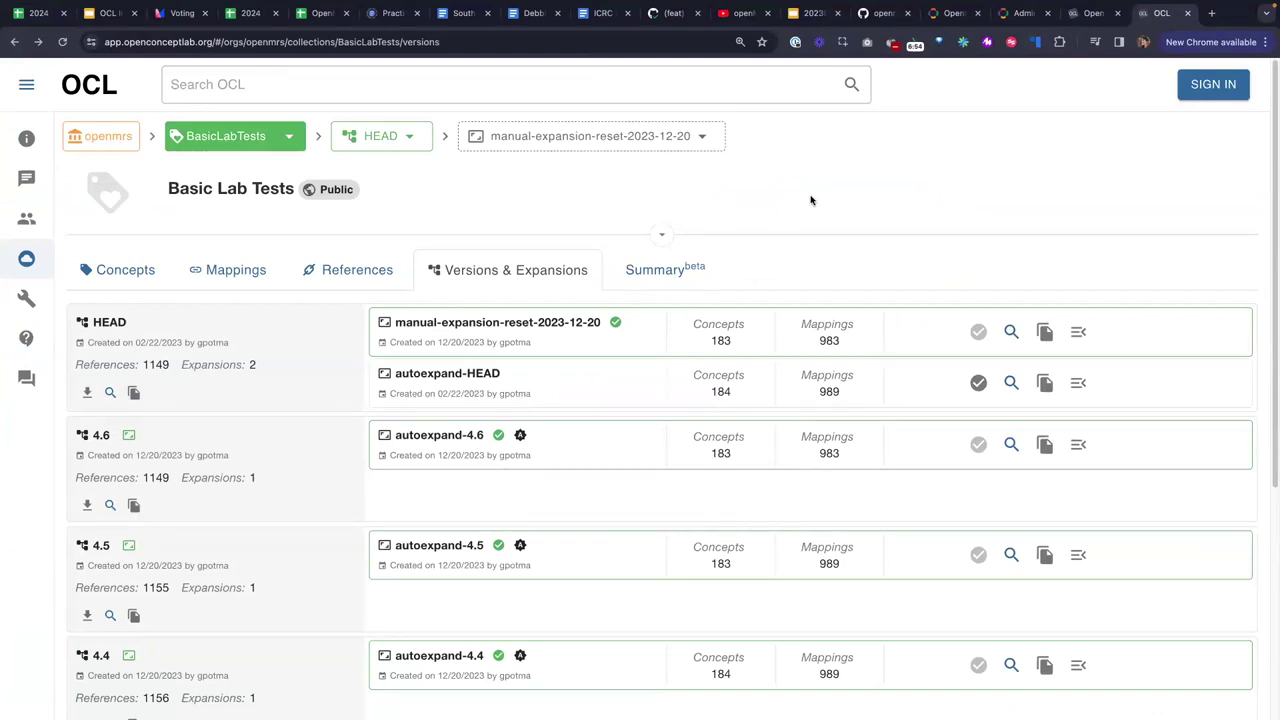
click(101, 143)
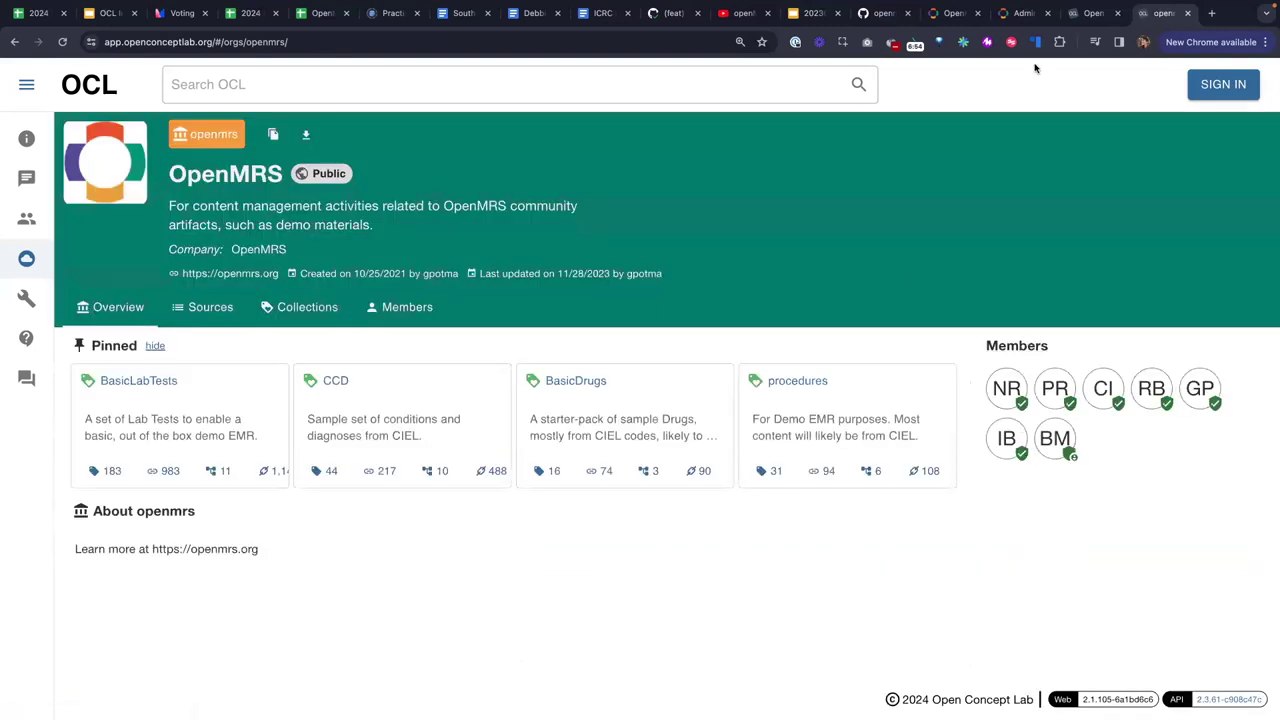
click(947, 16)
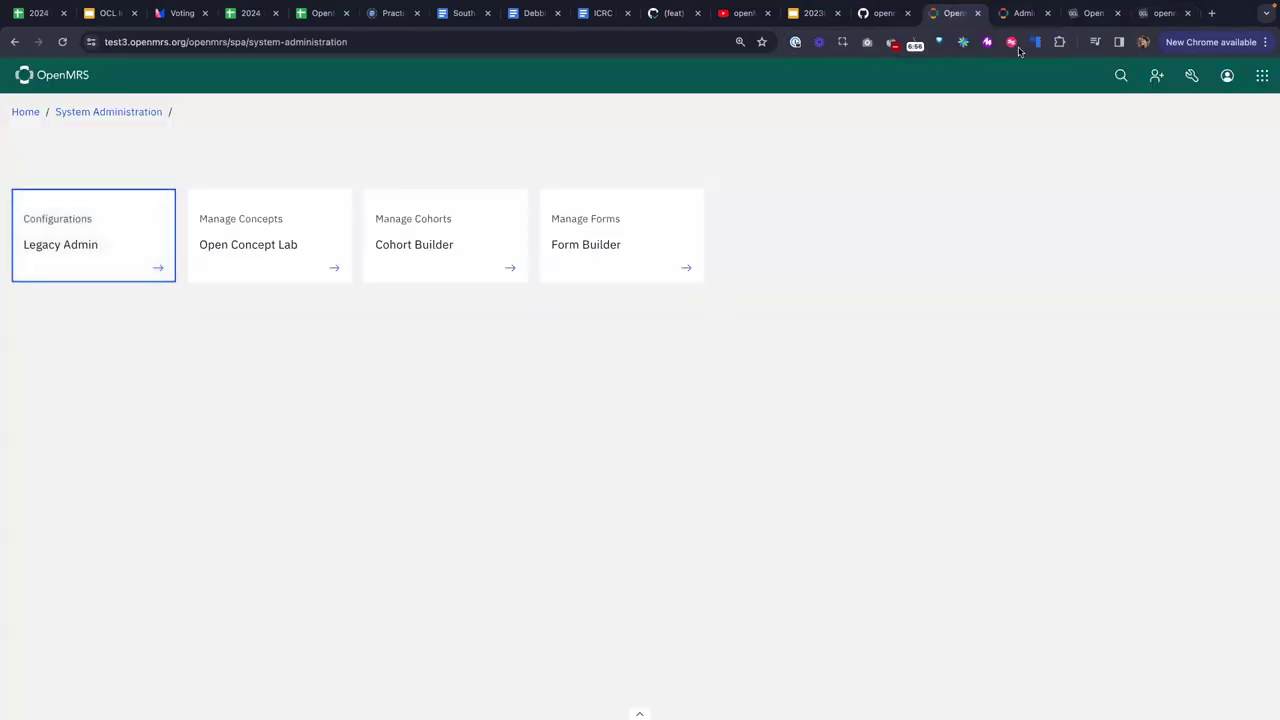
Search the concept dictionary for 'blood' and review the downloaded Red blood cells concept.
click(1022, 15)
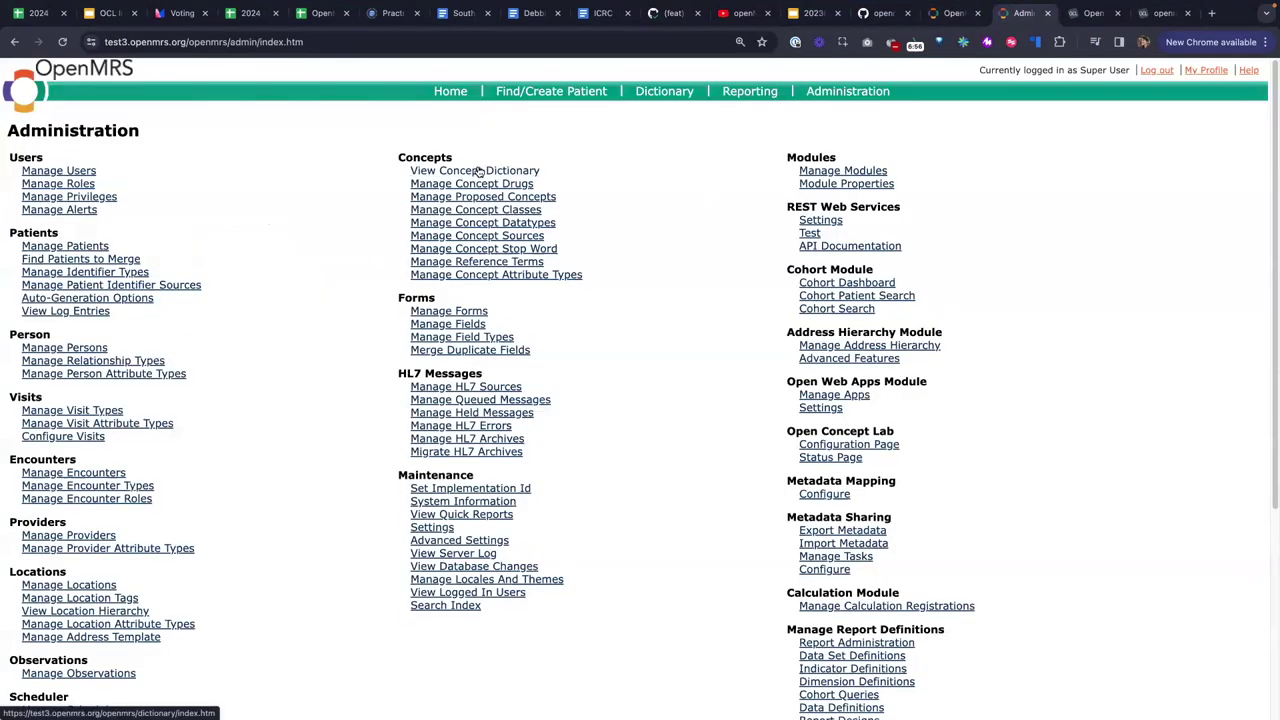
click(479, 172)
text(blood)
click(45, 253)
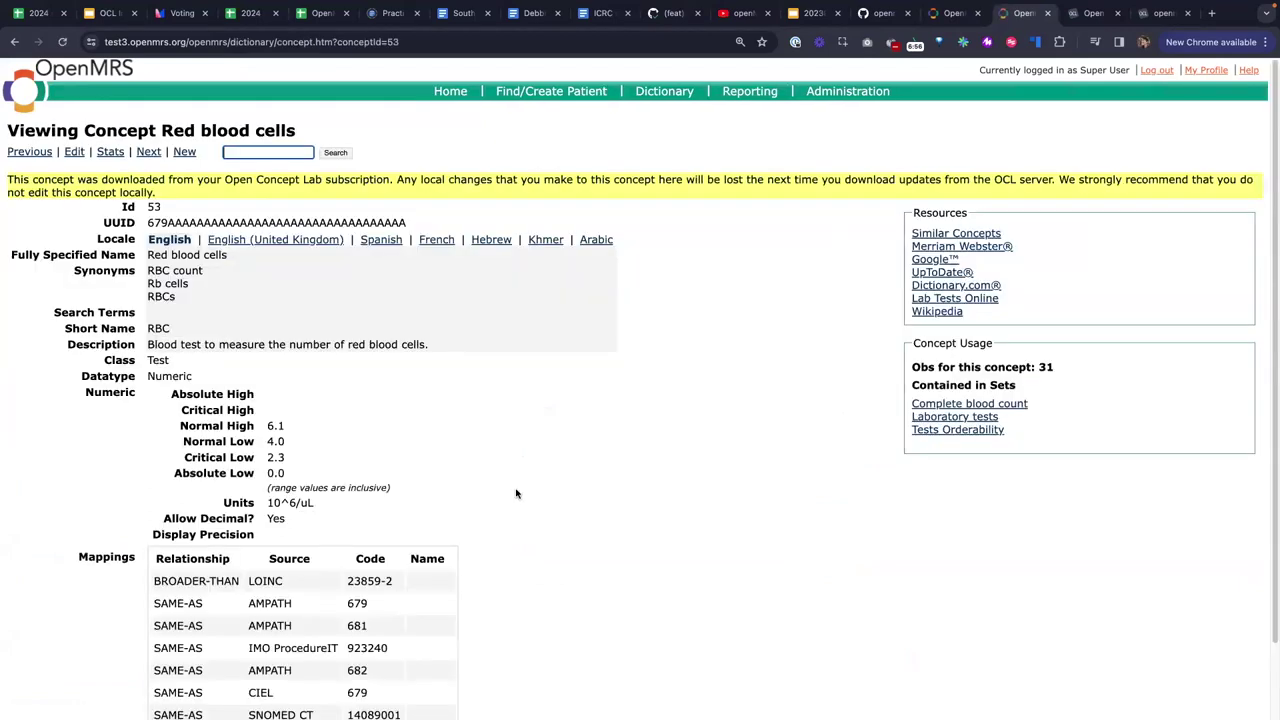
scroll(480, 490, down, 1)
scroll(520, 457, up, 1)
scroll(520, 457, down, 1)
scroll(520, 457, up, 1)
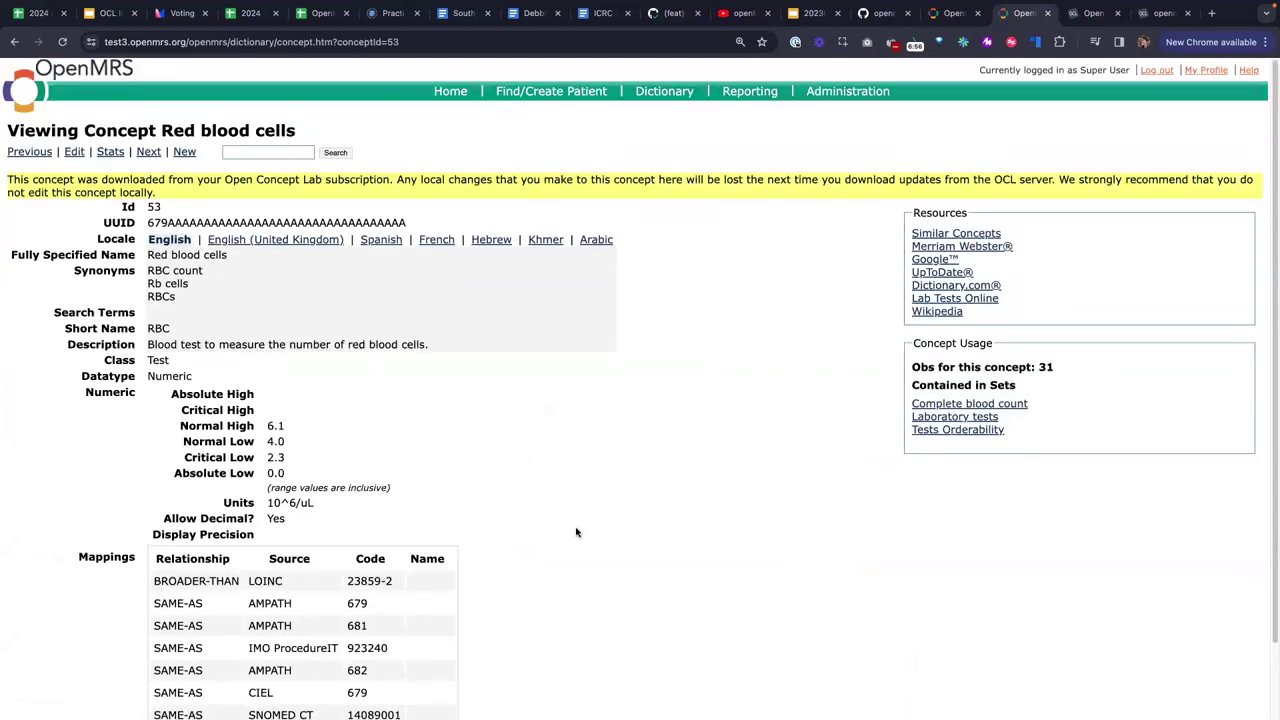